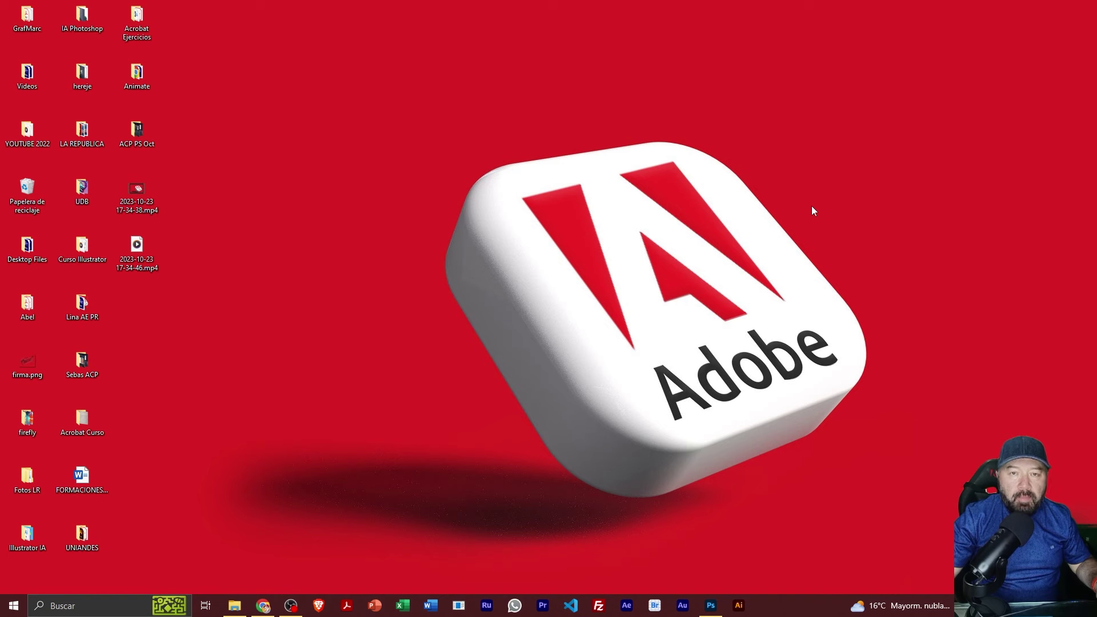
# - Launch Adobe Illustrator from the taskbar and bring up the running Creative Cloud app
pyautogui.click(738, 606)
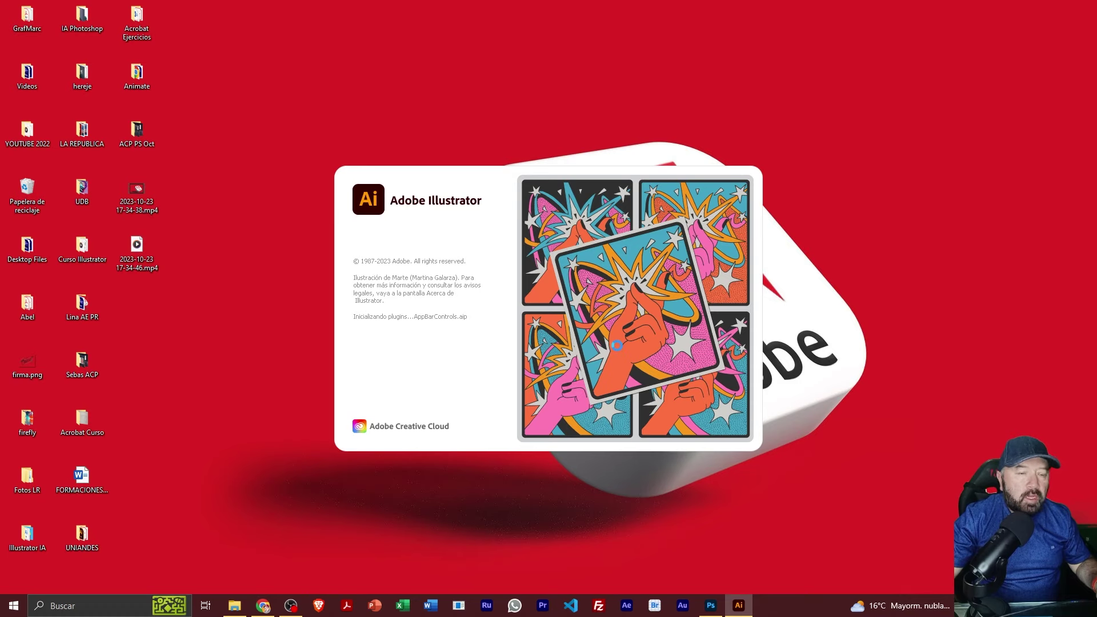
pyautogui.click(961, 606)
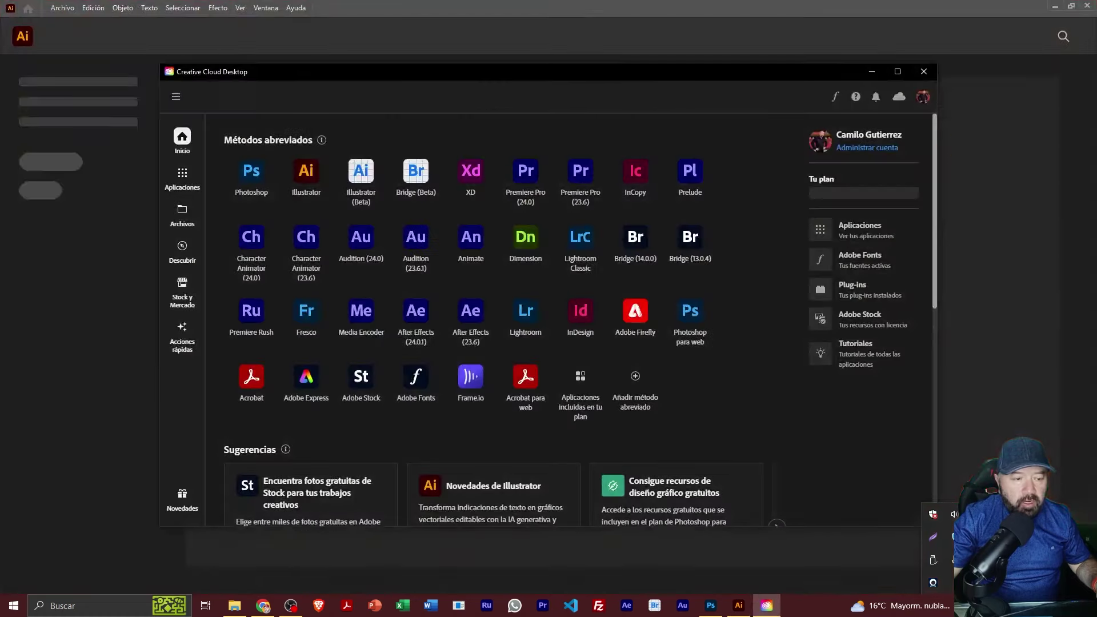
# - Check the recently updated apps under Aplicaciones > Actualizaciones, then close Creative Cloud
pyautogui.click(188, 190)
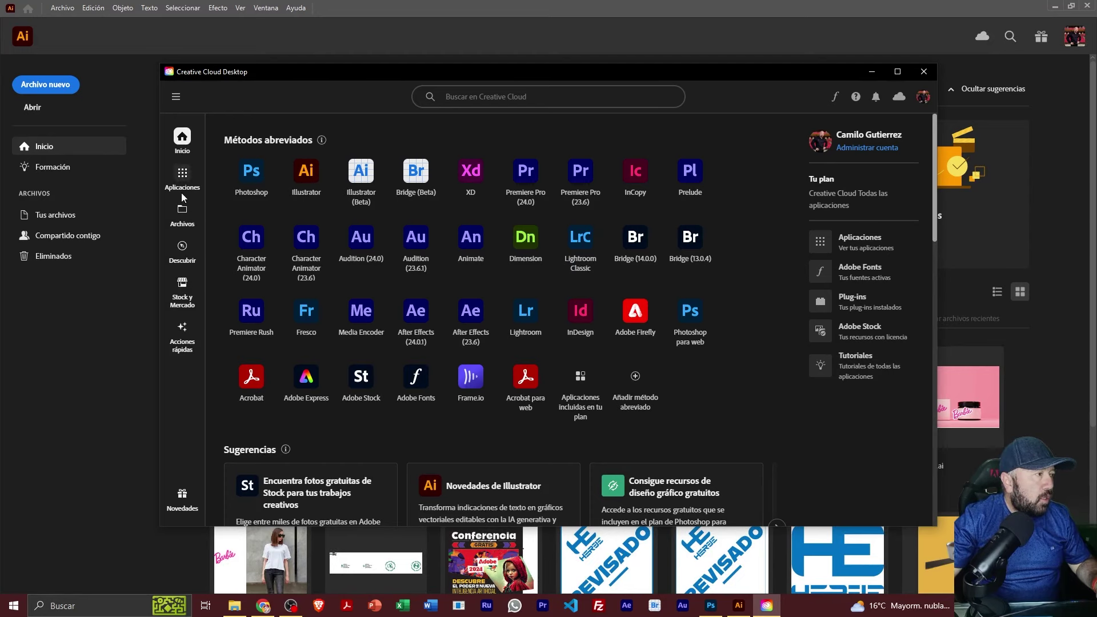
pyautogui.click(186, 177)
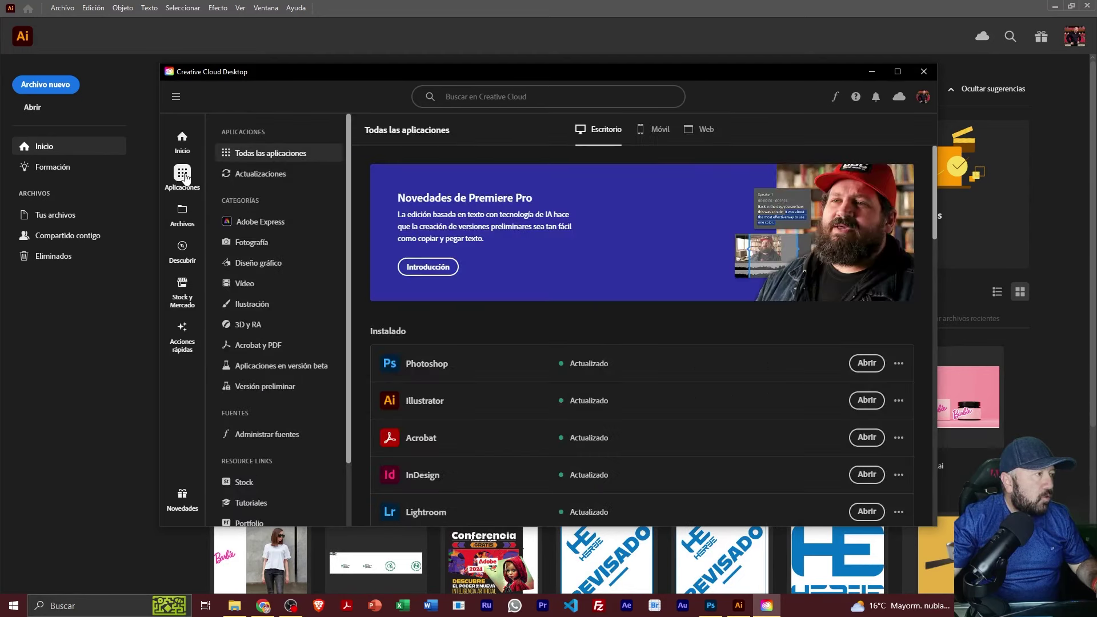
pyautogui.click(253, 176)
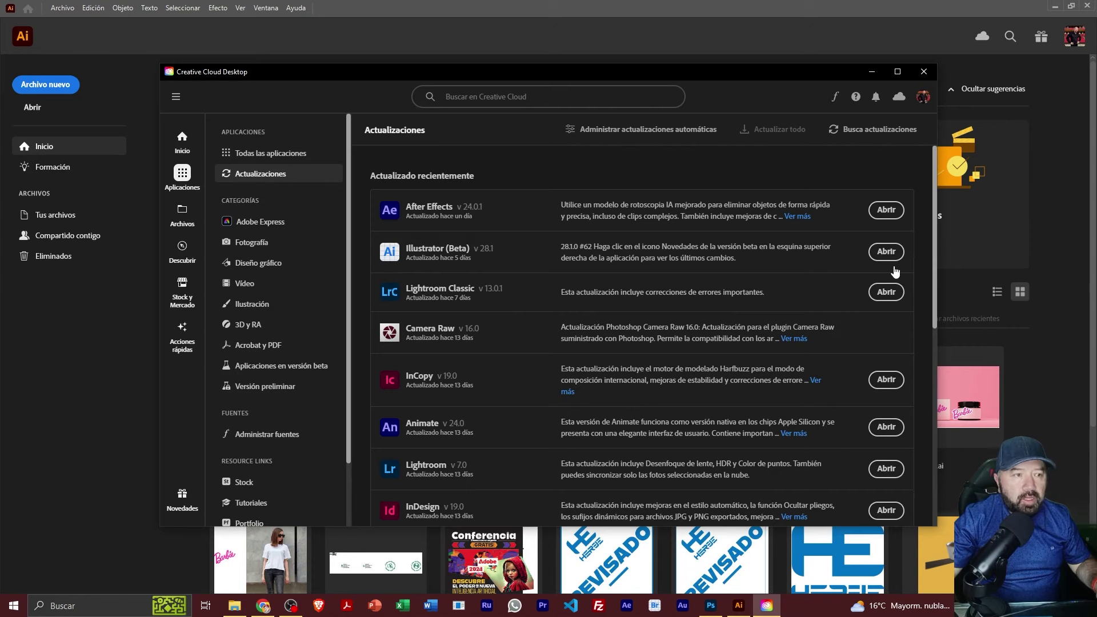
pyautogui.click(924, 72)
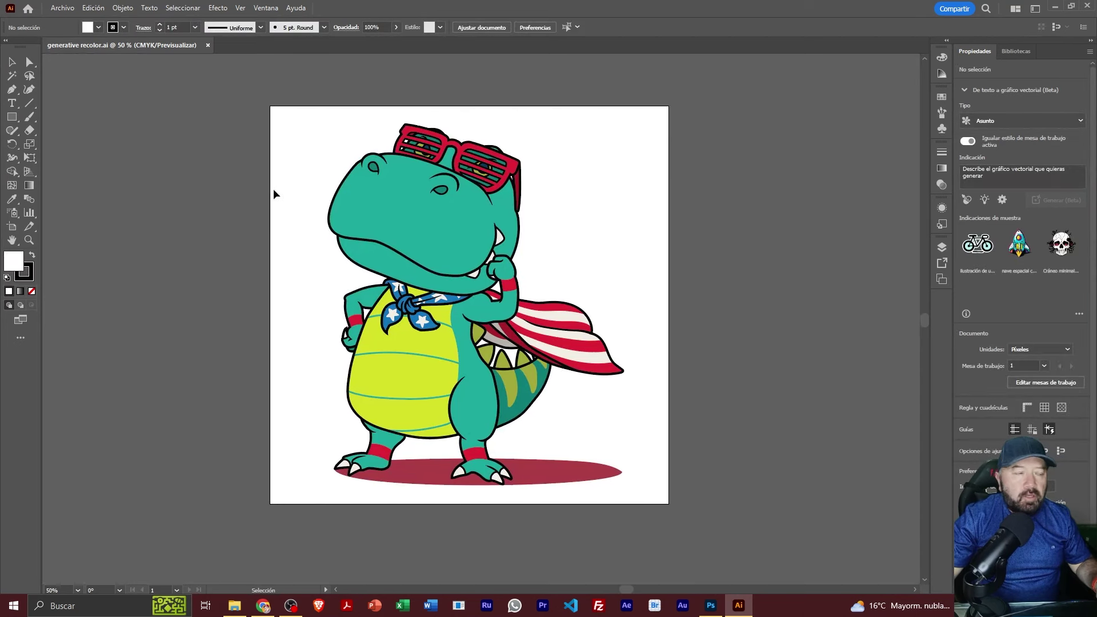
# - Select the whole dinosaur artwork and ungroup it with Desagrupar
pyautogui.click(426, 220)
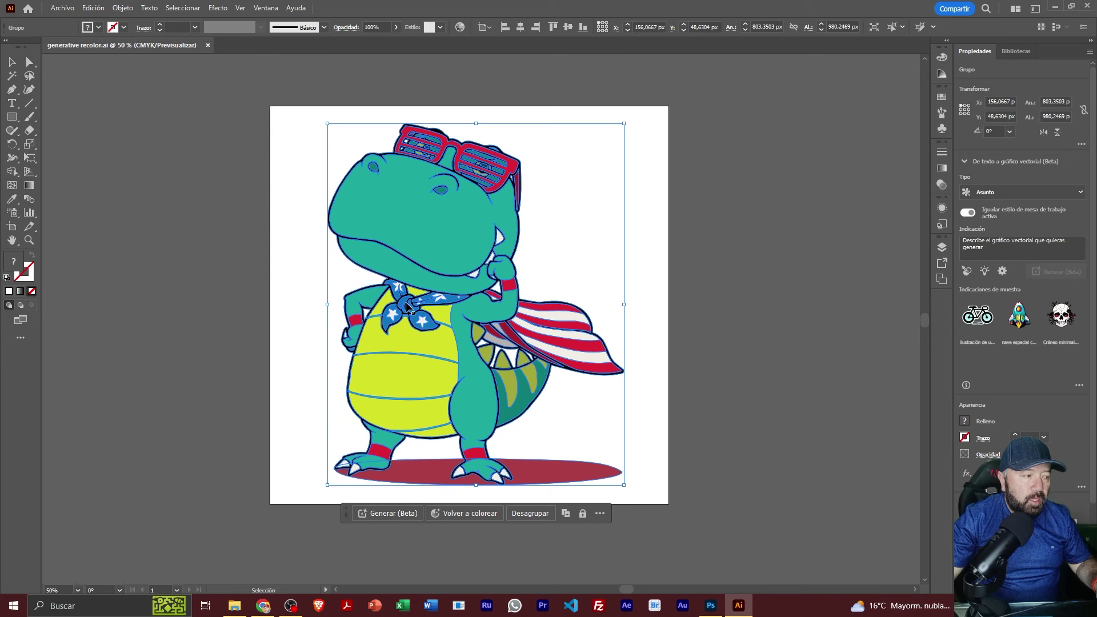
pyautogui.moveTo(344, 516)
pyautogui.mouseDown()
pyautogui.moveTo(311, 301)
pyautogui.moveTo(316, 343)
pyautogui.mouseUp()
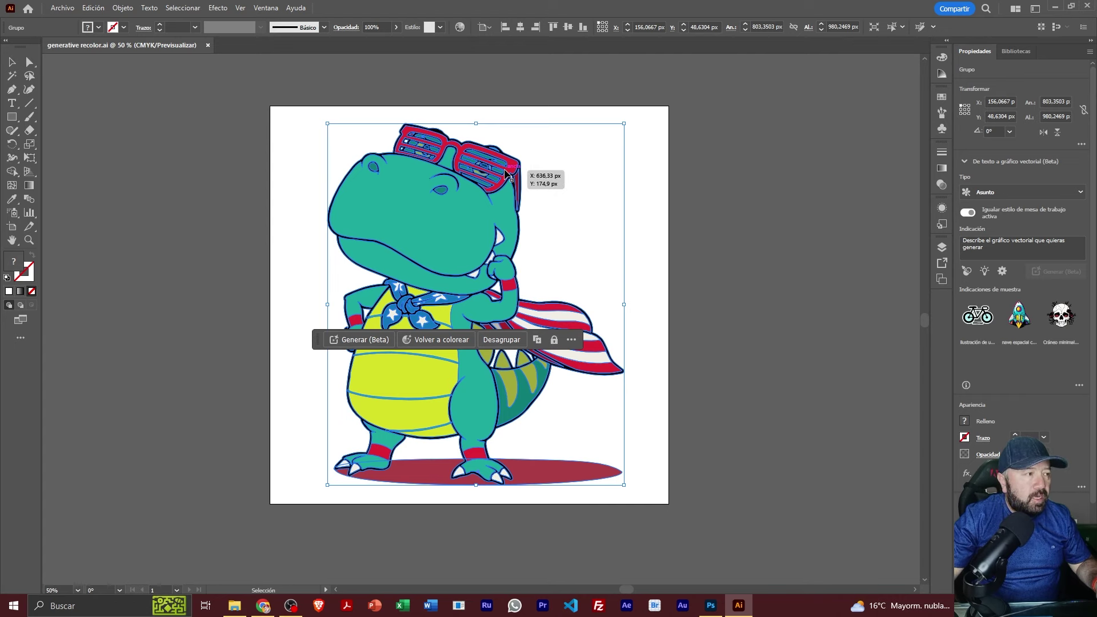
pyautogui.click(563, 176)
pyautogui.click(500, 179)
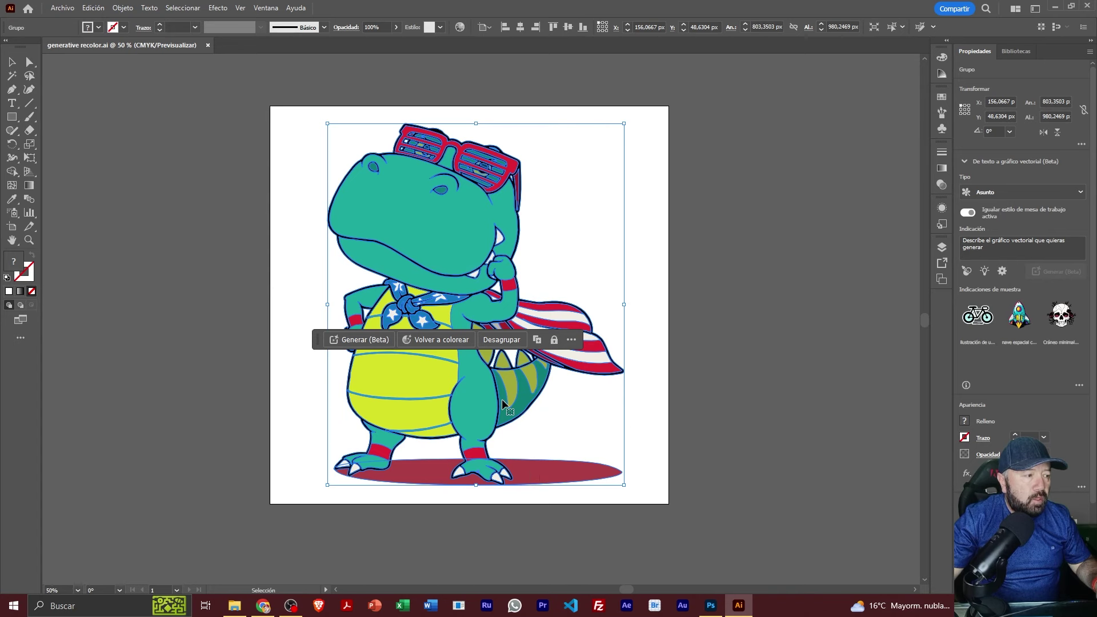
pyautogui.click(506, 342)
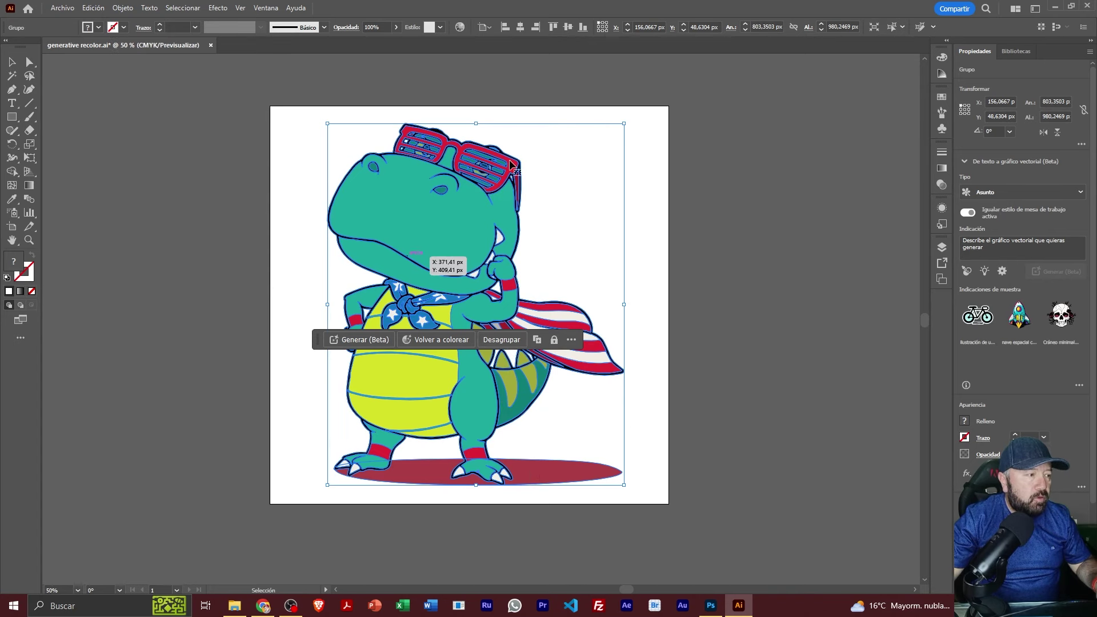
# - Ungroup the dinosaur again into separate parts, such as the body-and-cape group
pyautogui.click(552, 211)
pyautogui.click(457, 252)
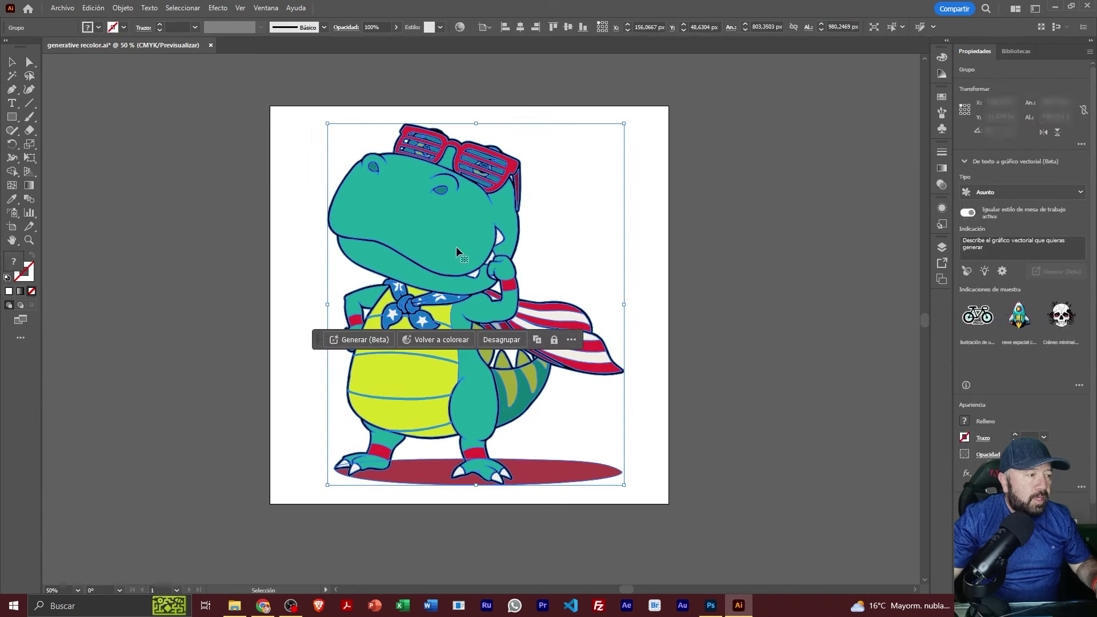
pyautogui.click(585, 261)
pyautogui.click(442, 199)
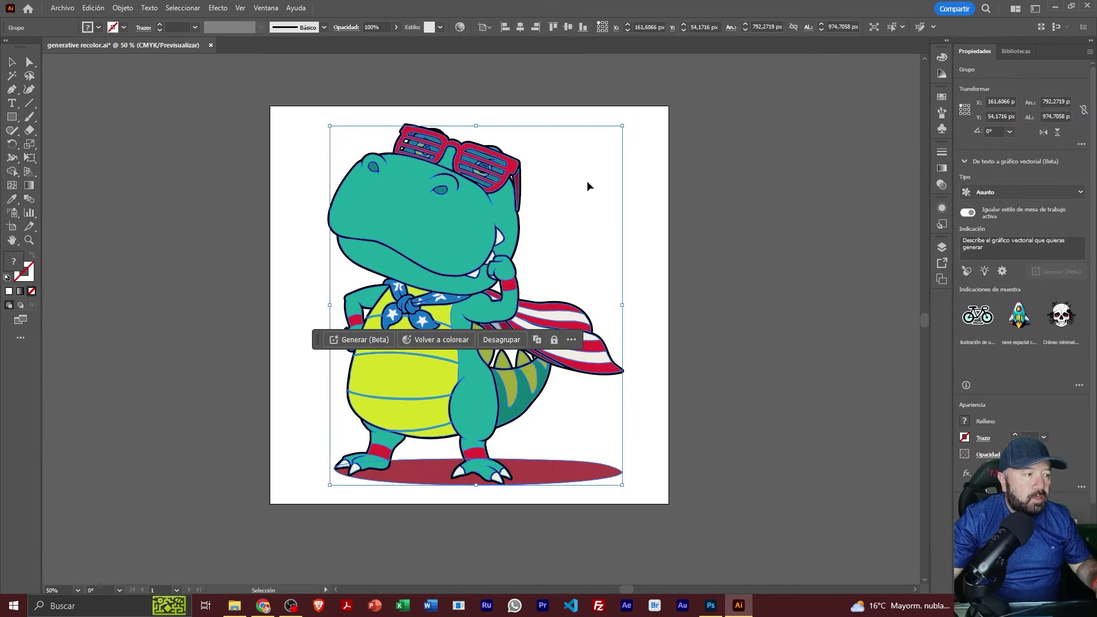
pyautogui.click(501, 340)
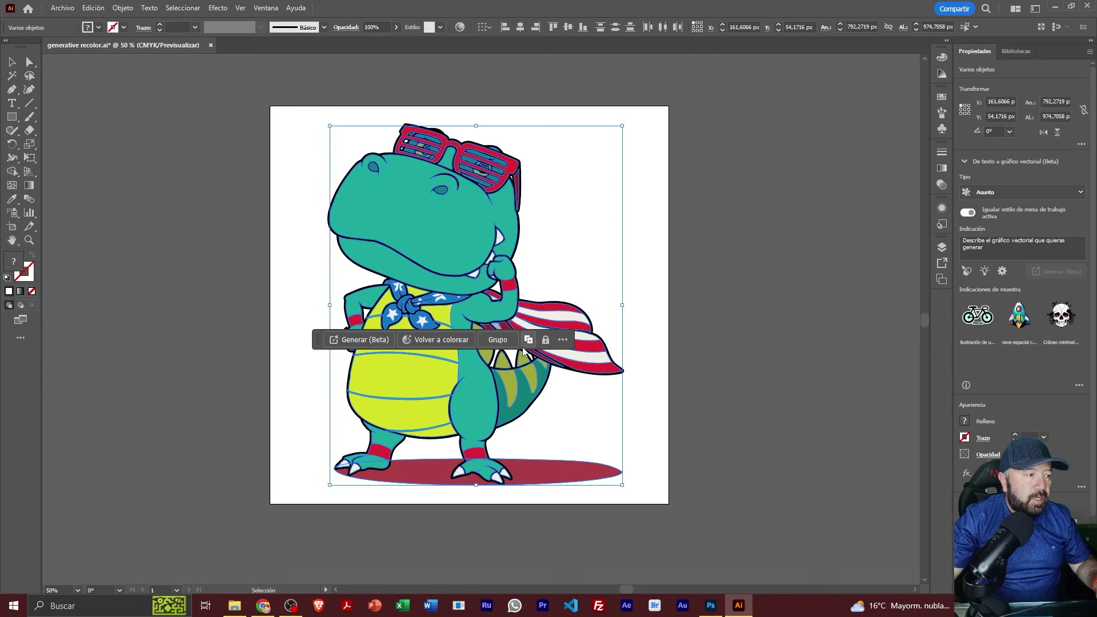
pyautogui.click(583, 273)
pyautogui.click(524, 373)
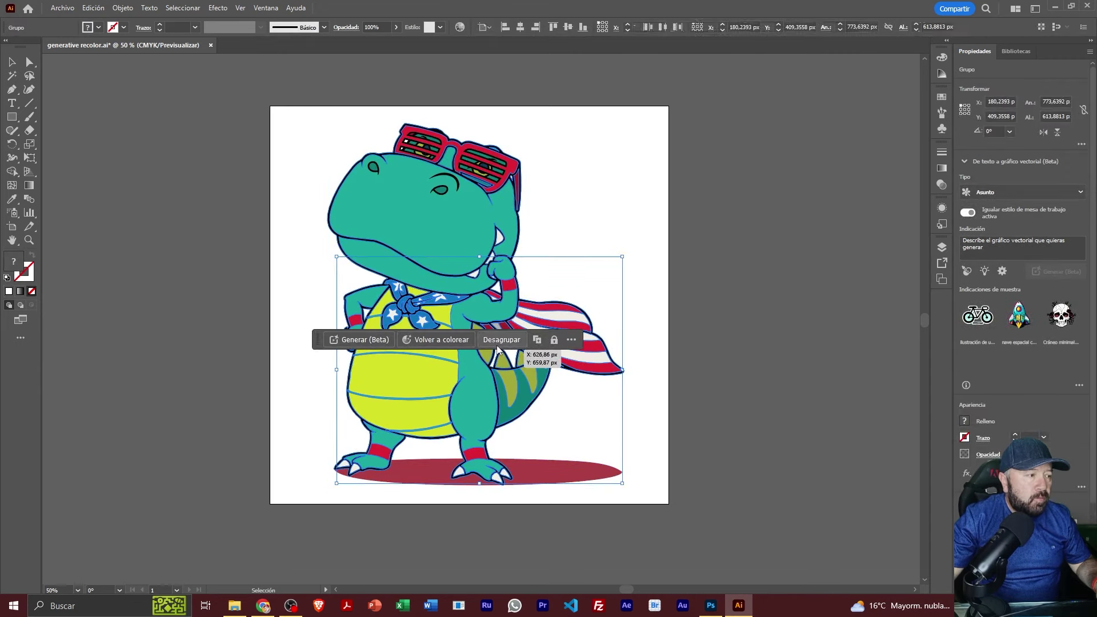
# - Select only the head-and-glasses group and drag its fill off the outlines
pyautogui.click(549, 229)
pyautogui.hotkey('ctrl', 'a')
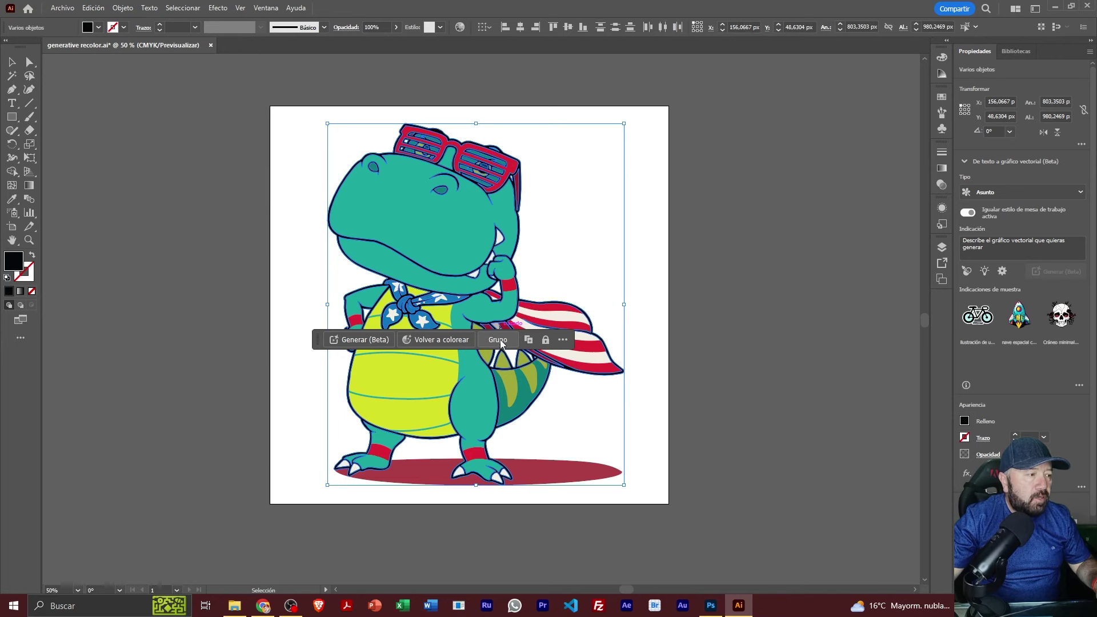
pyautogui.click(211, 205)
pyautogui.click(361, 216)
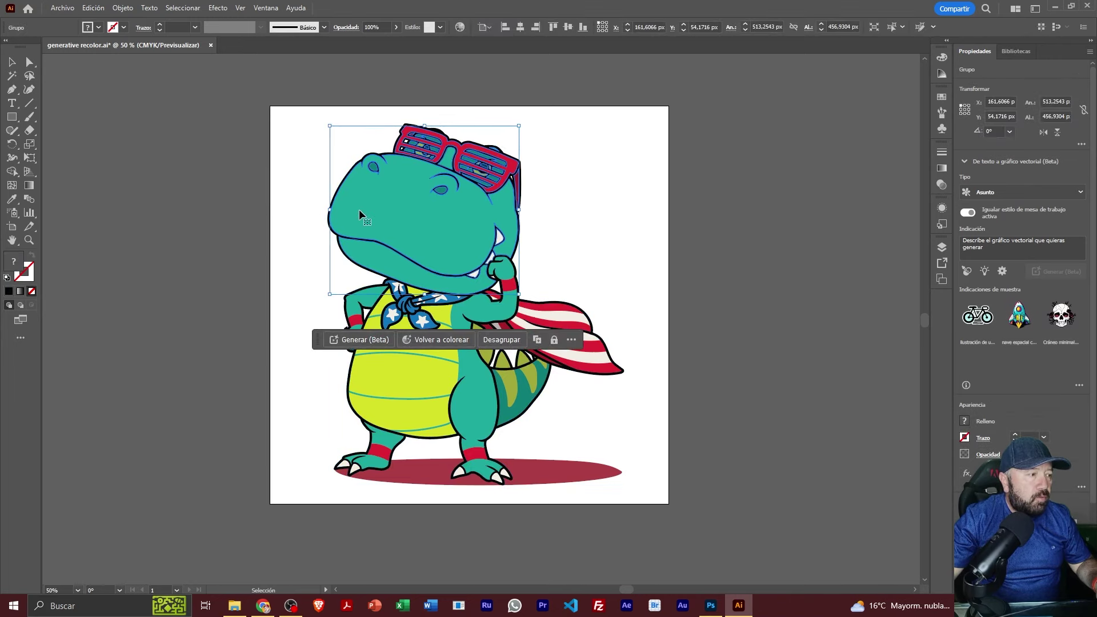
pyautogui.moveTo(361, 215); pyautogui.dragTo(314, 188)
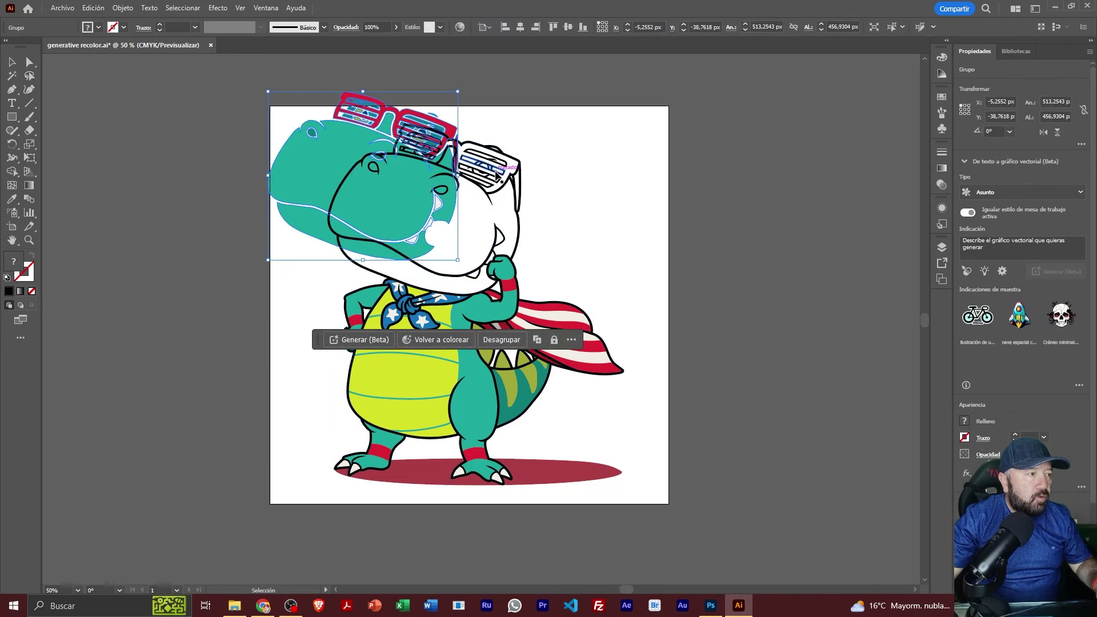
# - Pick the glasses' white stripes with Direct Selection, then undo the head move
pyautogui.click(571, 209)
pyautogui.press('a')
pyautogui.click(483, 166)
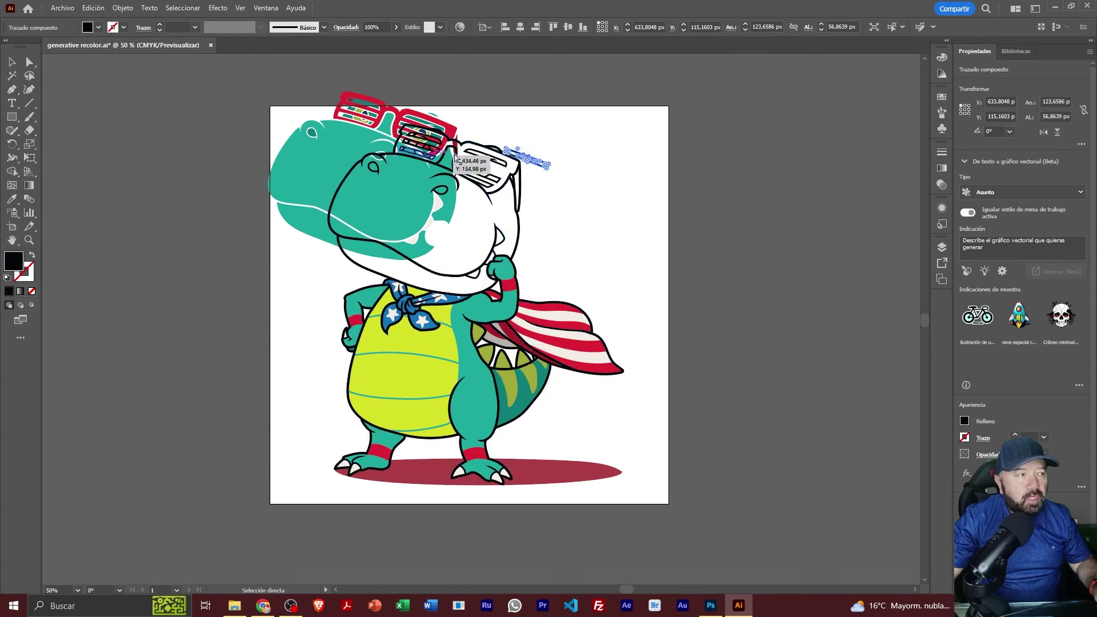
pyautogui.hotkey('ctrl', 'z')
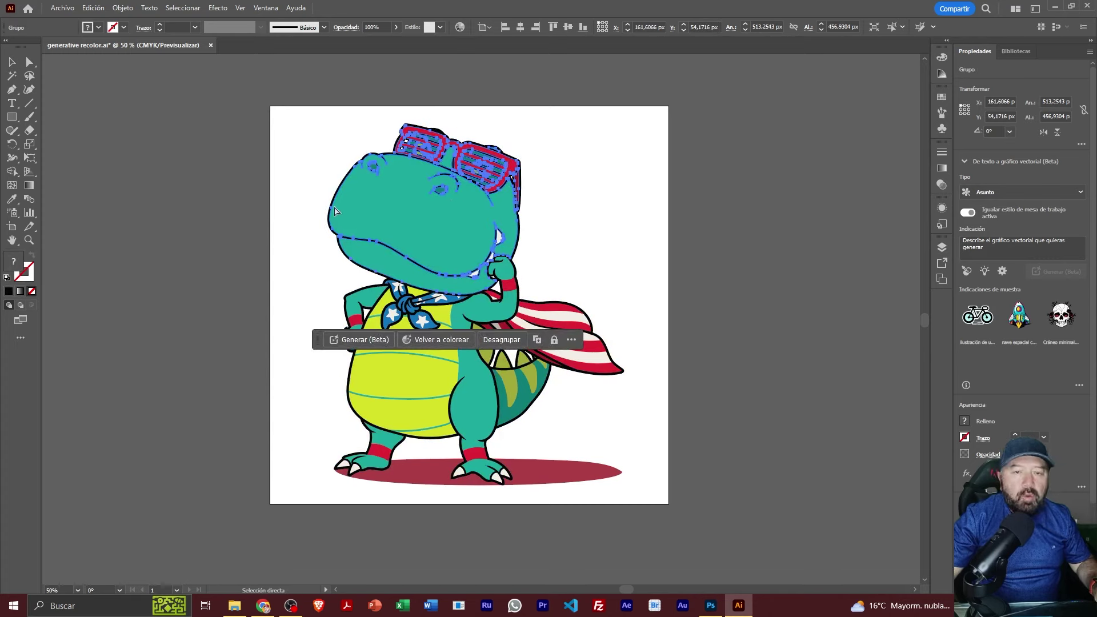
pyautogui.press('v')
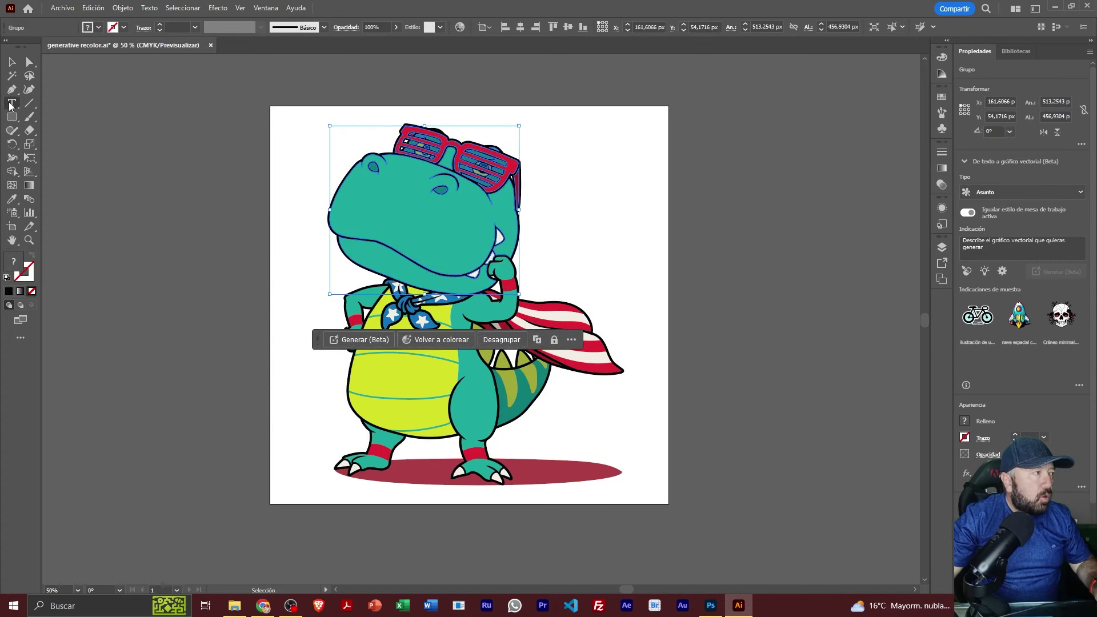
pyautogui.click(10, 105)
# - Add large 'Hola' text beside the dinosaur's head as area type fitted to the word
pyautogui.click(566, 216)
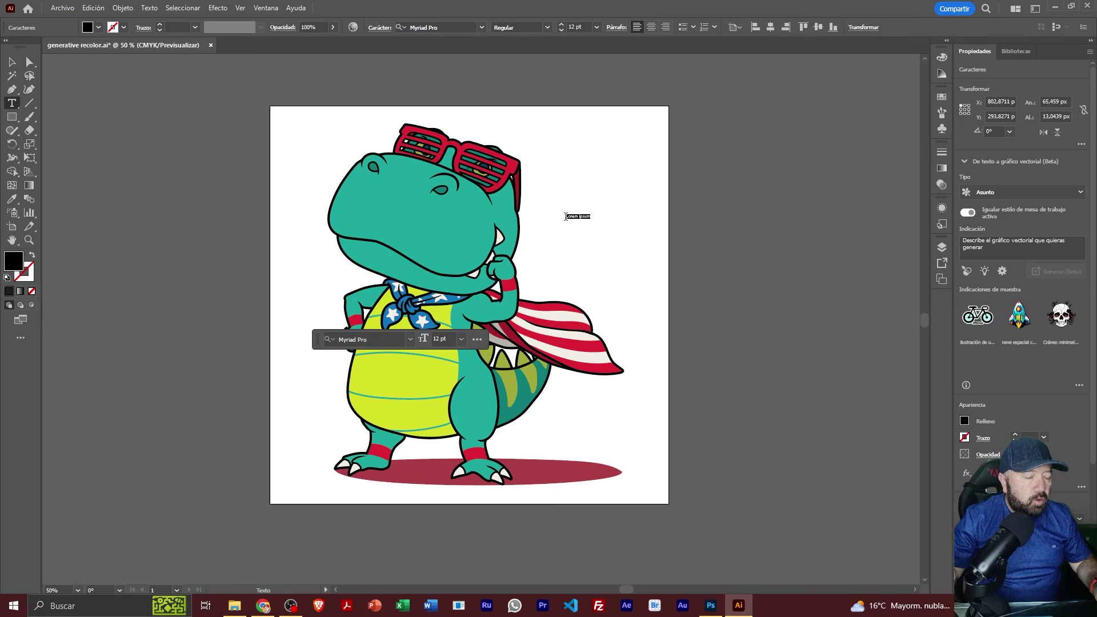
pyautogui.write('Hola')
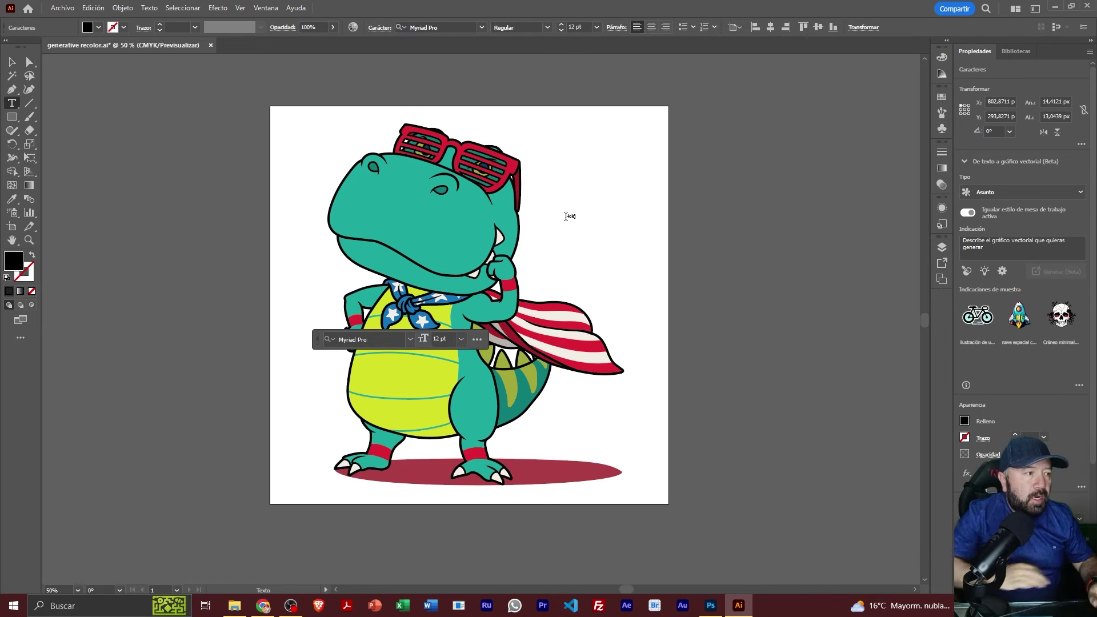
pyautogui.click(8, 65)
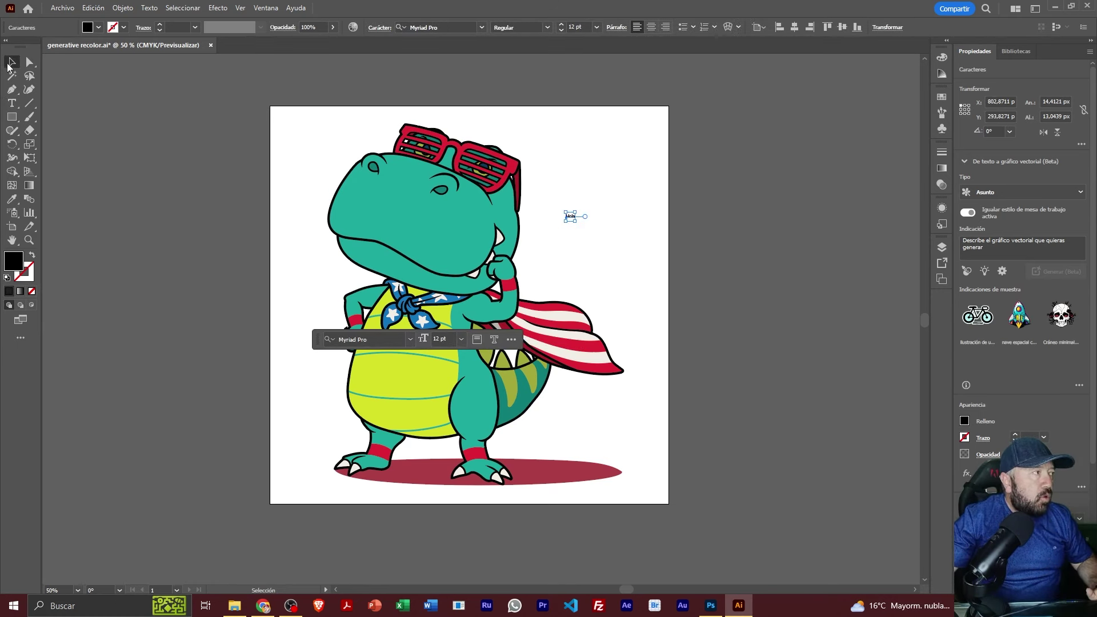
pyautogui.moveTo(576, 222)
pyautogui.mouseDown()
pyautogui.moveTo(620, 257)
pyautogui.moveTo(686, 281)
pyautogui.mouseUp()
pyautogui.moveTo(319, 346); pyautogui.dragTo(510, 300)
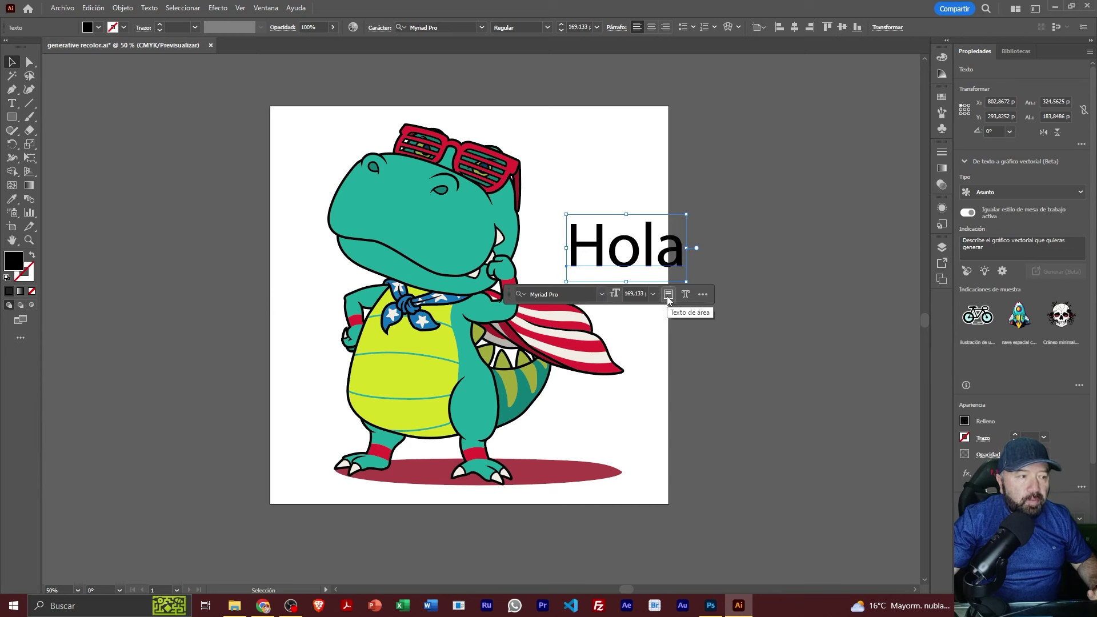
pyautogui.click(669, 298)
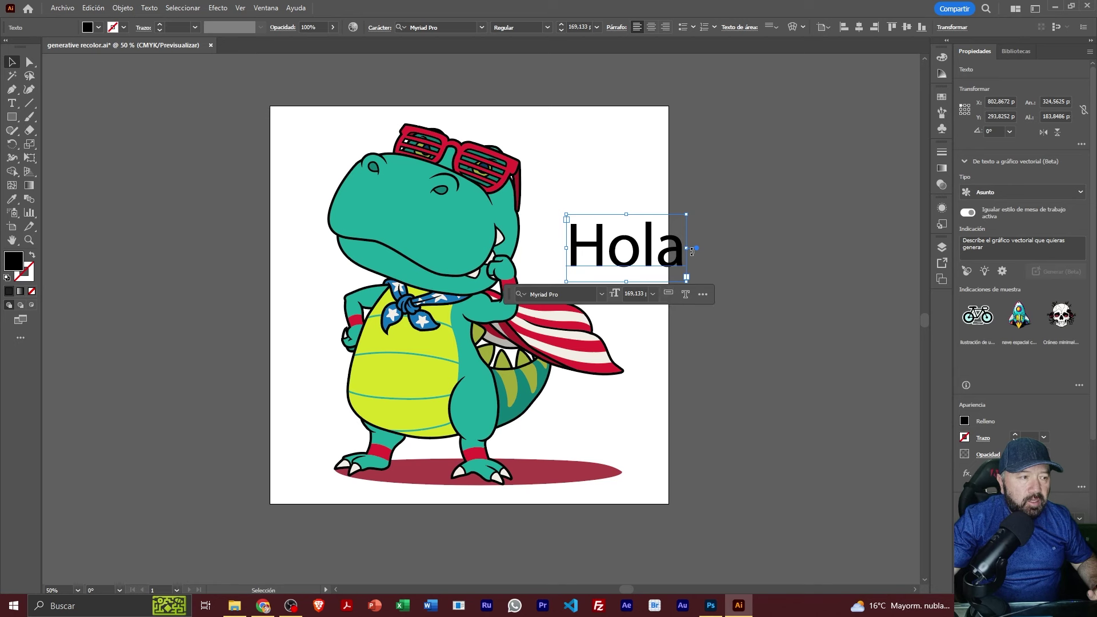
pyautogui.moveTo(690, 250); pyautogui.dragTo(687, 264)
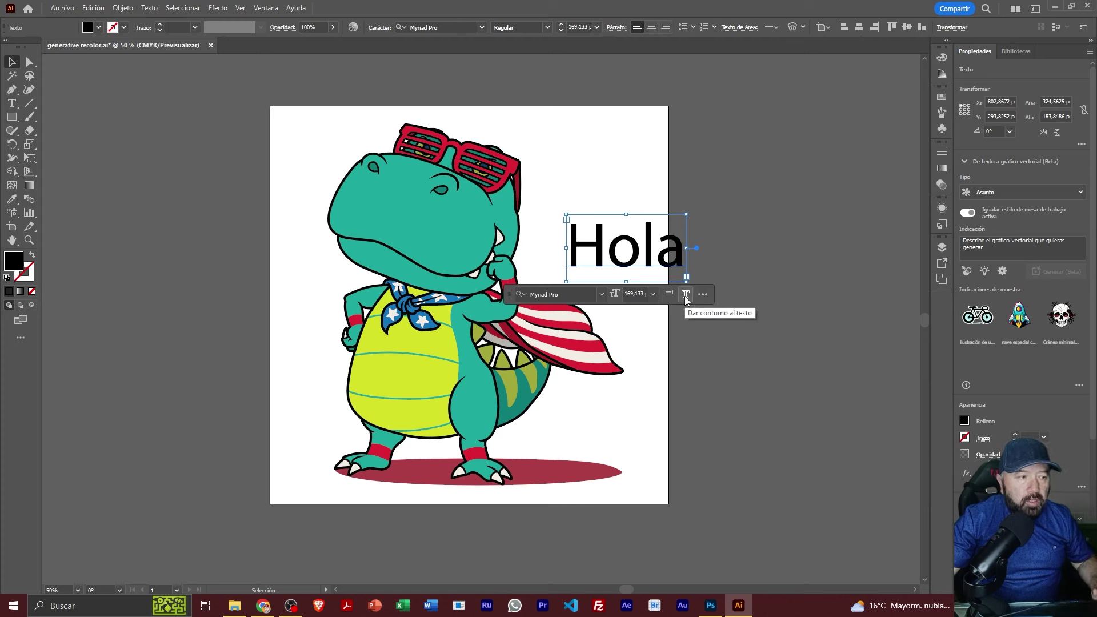
# - Try outlining and moving Hola, then undo to keep it as live text
pyautogui.click(686, 295)
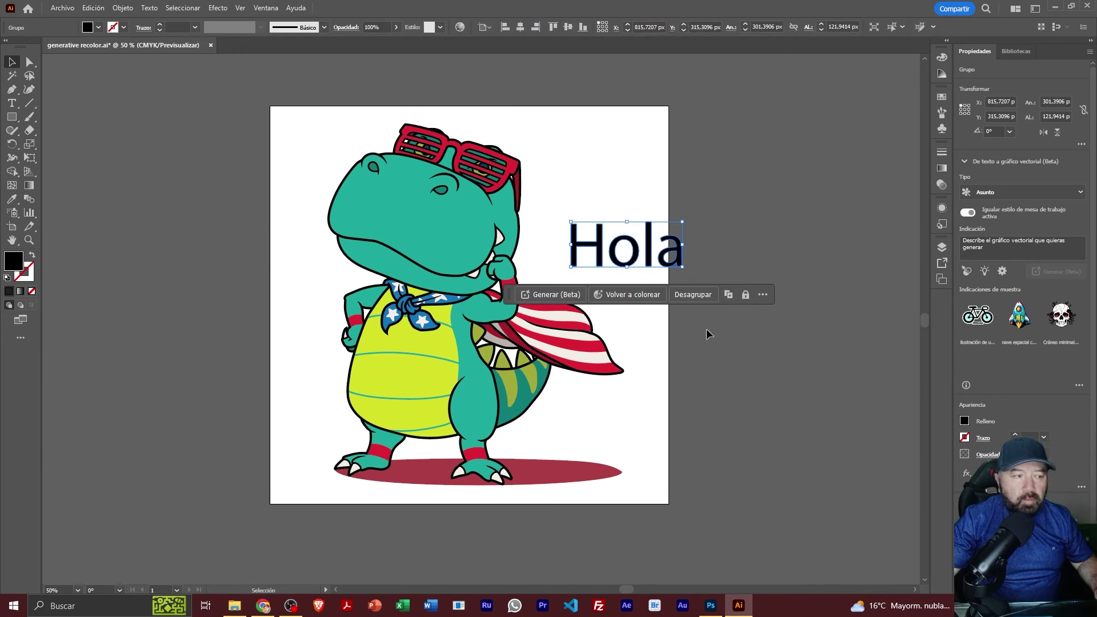
pyautogui.moveTo(650, 255); pyautogui.dragTo(599, 236)
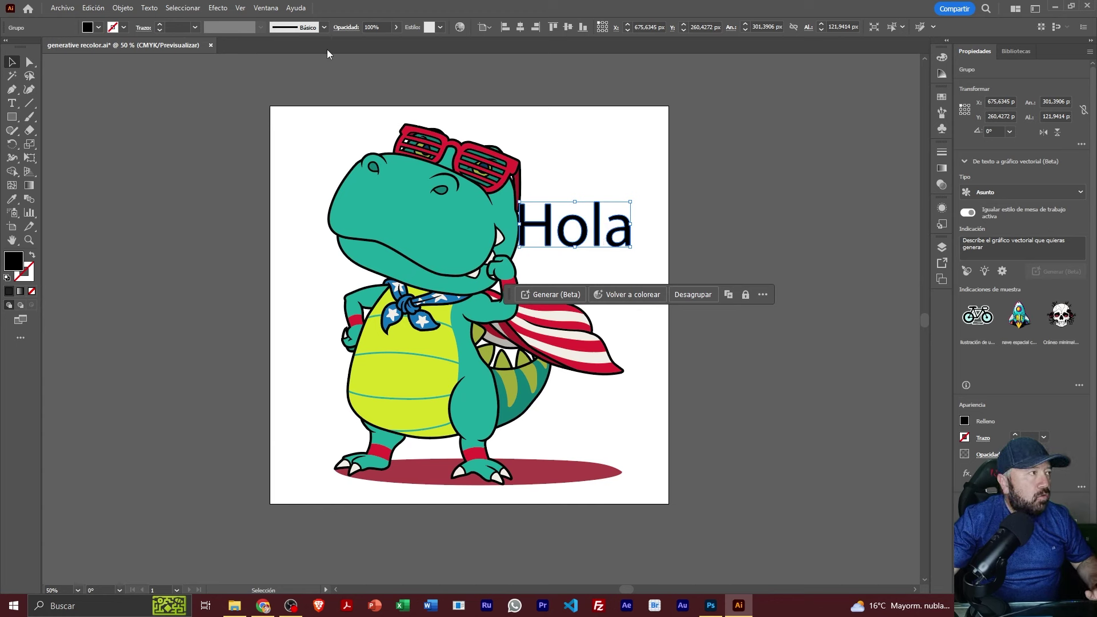
pyautogui.hotkey('ctrl', 'z')
pyautogui.hotkey('ctrl', 'z')
pyautogui.hotkey('ctrl', 'z')
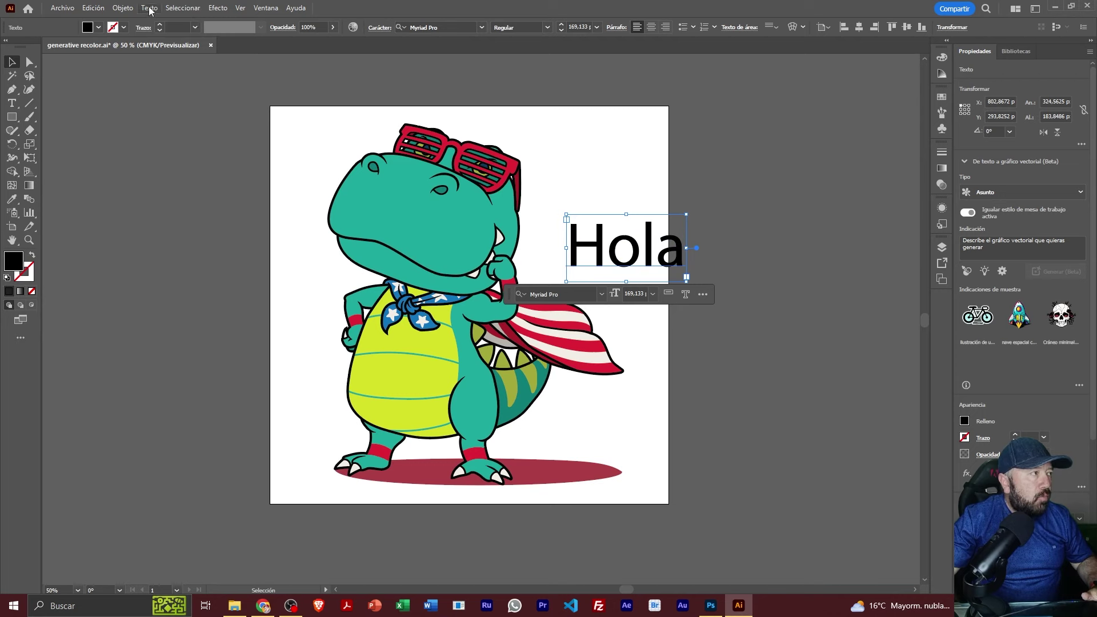
pyautogui.click(150, 9)
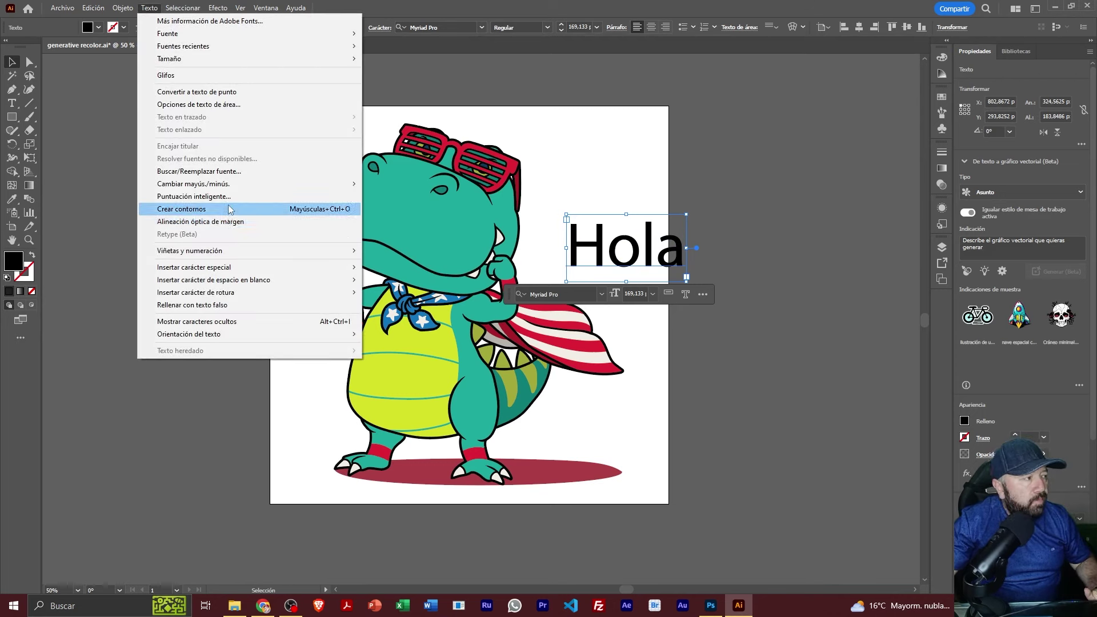
pyautogui.click(542, 175)
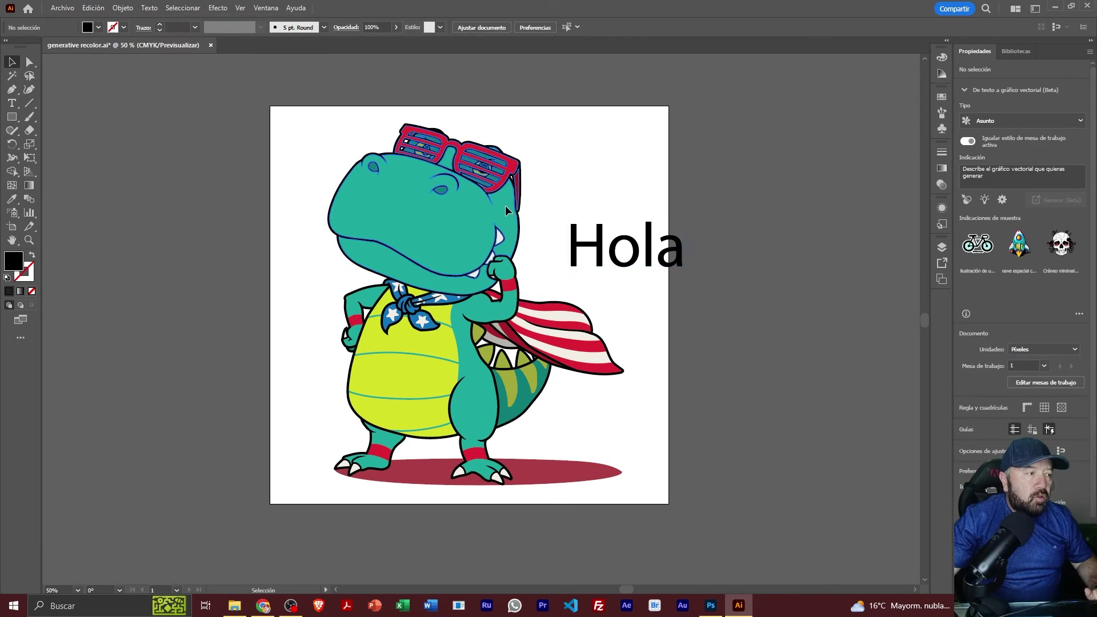
pyautogui.click(506, 211)
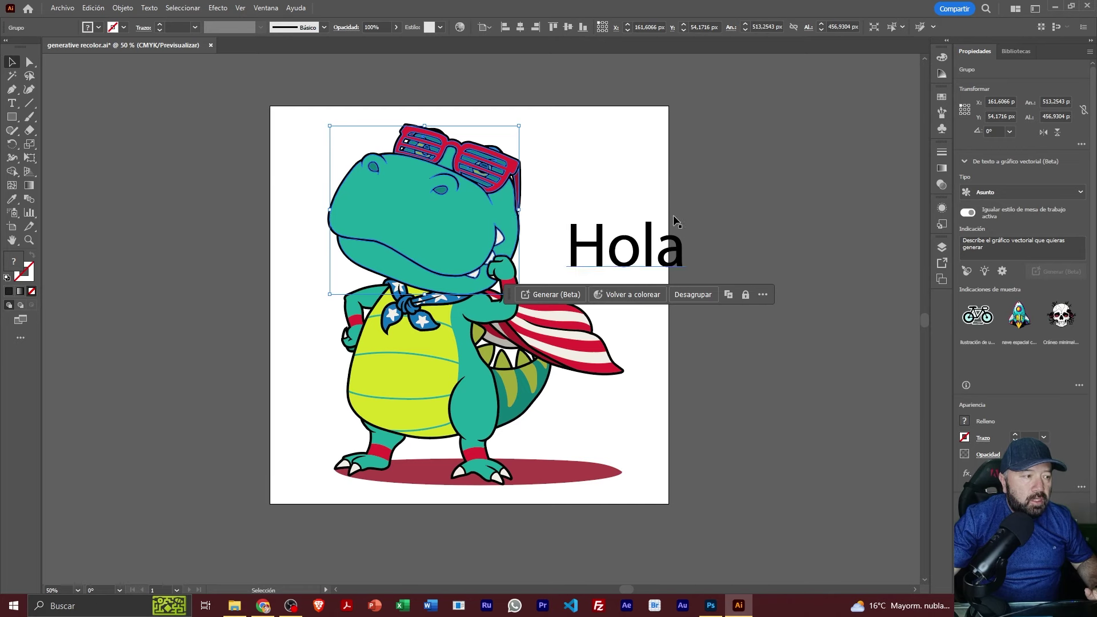
# - Move the dinosaur left, partly off the artboard, and draw a small black square near the top
pyautogui.click(562, 155)
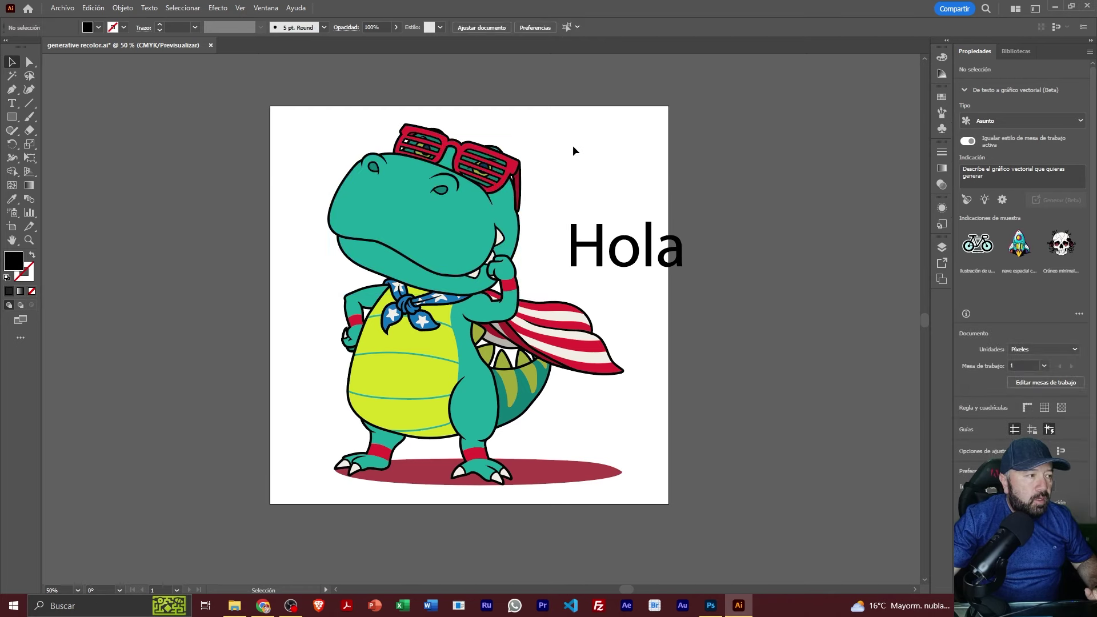
pyautogui.moveTo(316, 137); pyautogui.dragTo(510, 461)
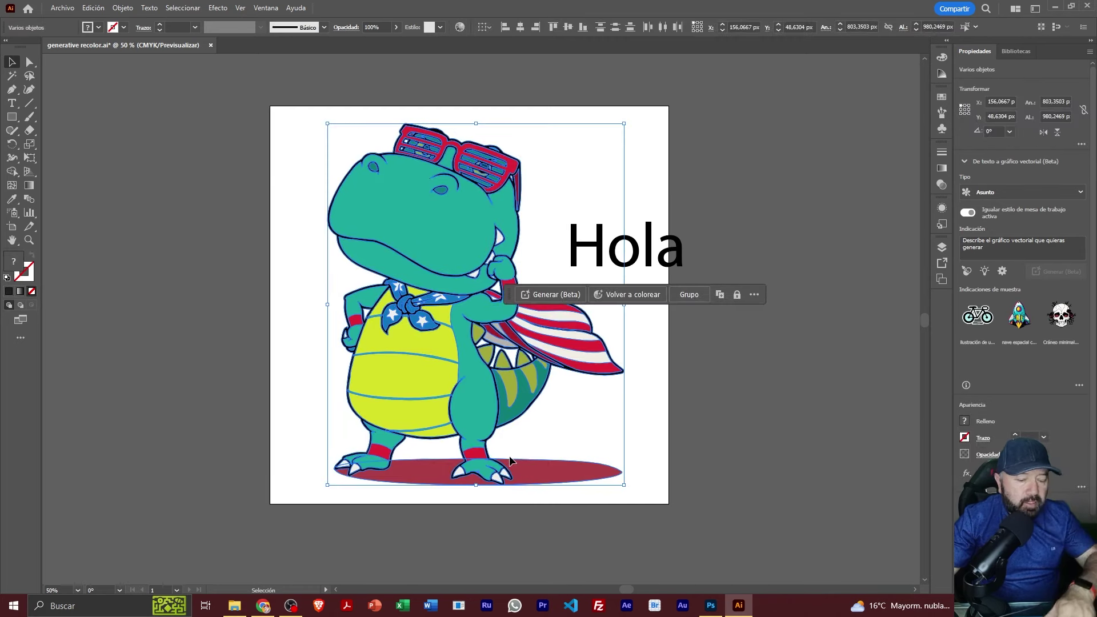
pyautogui.moveTo(437, 224); pyautogui.dragTo(173, 215)
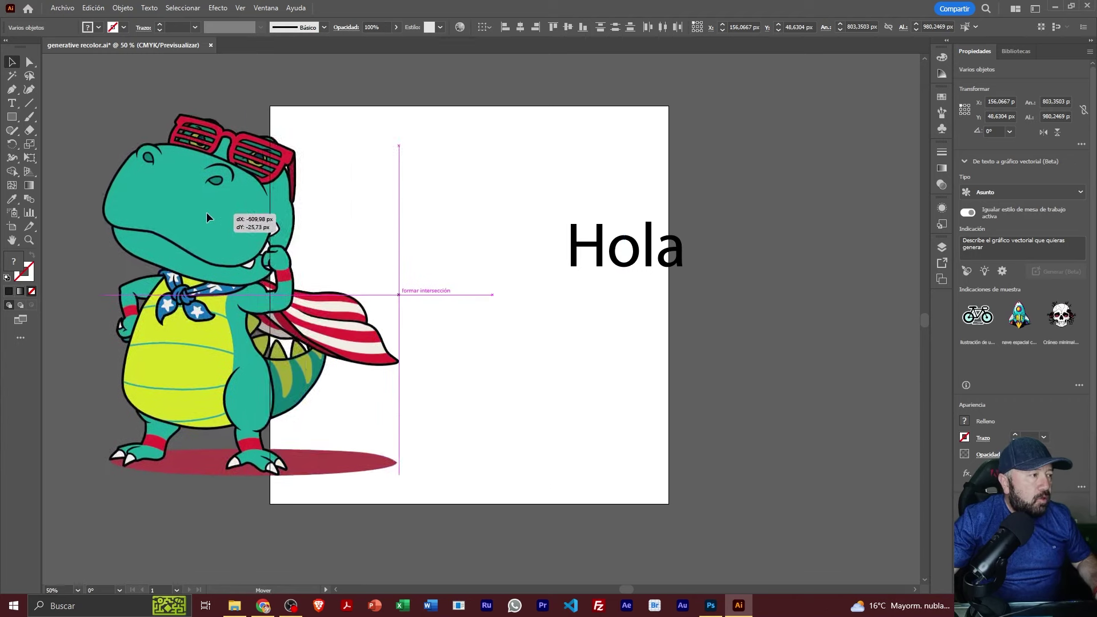
pyautogui.press('m')
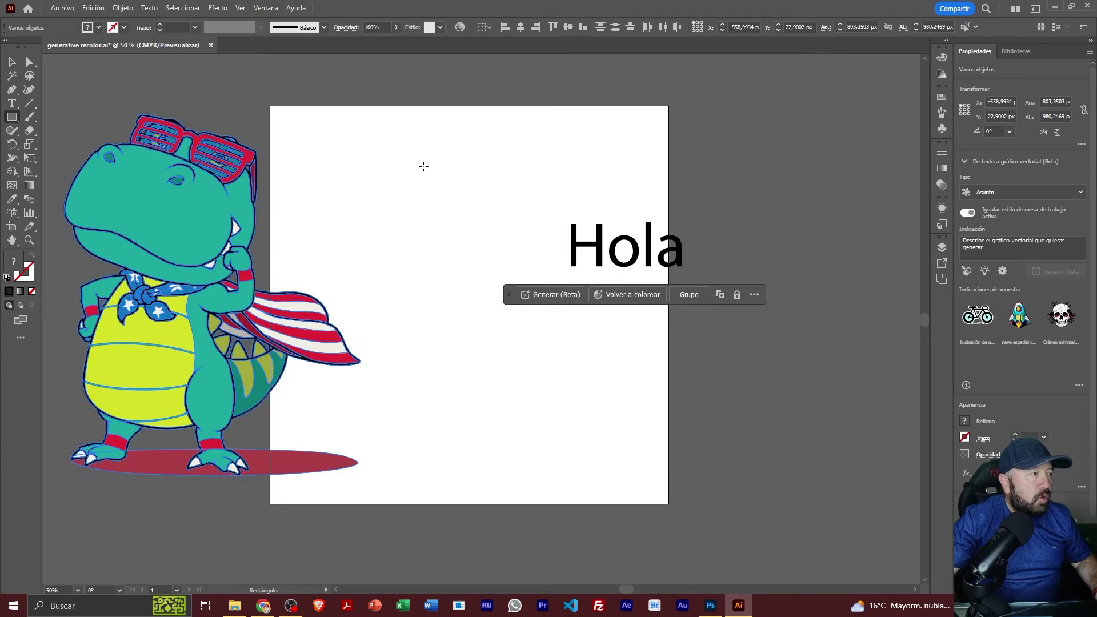
pyautogui.moveTo(413, 167); pyautogui.dragTo(431, 186)
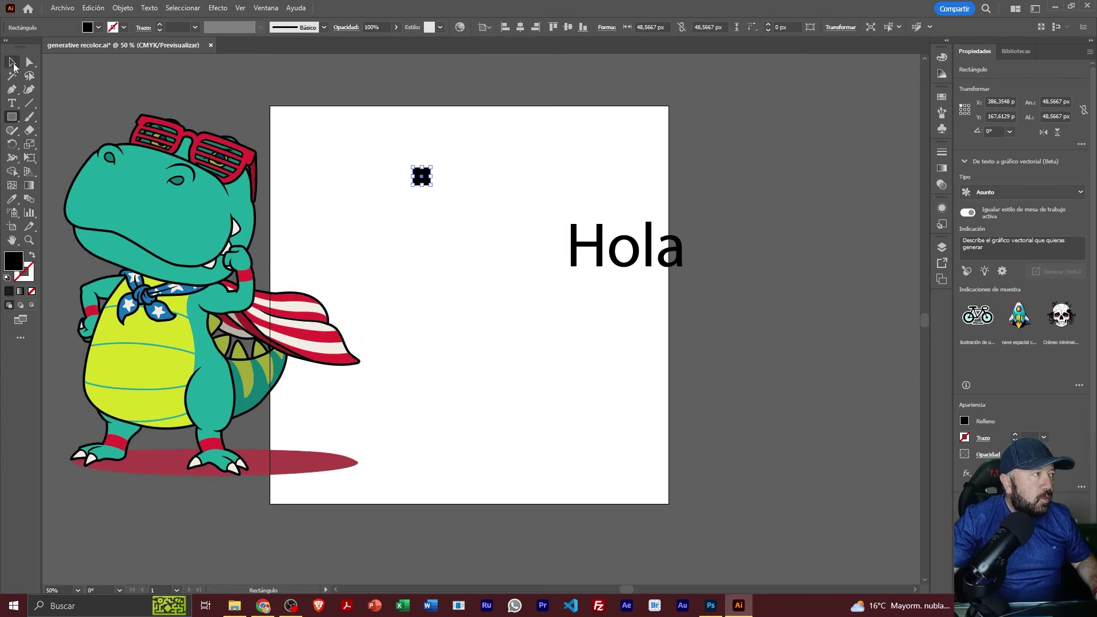
pyautogui.press('v')
# - Make the square a radial repeat of about 384 px, adjusting square count and ring width
pyautogui.click(457, 167)
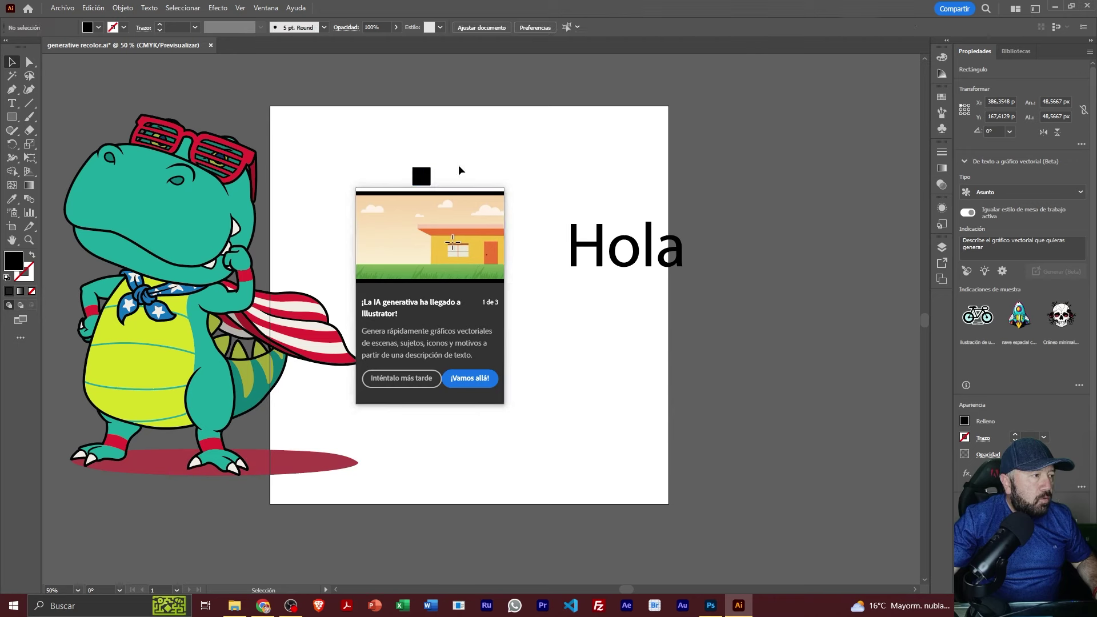
pyautogui.click(426, 177)
pyautogui.click(416, 379)
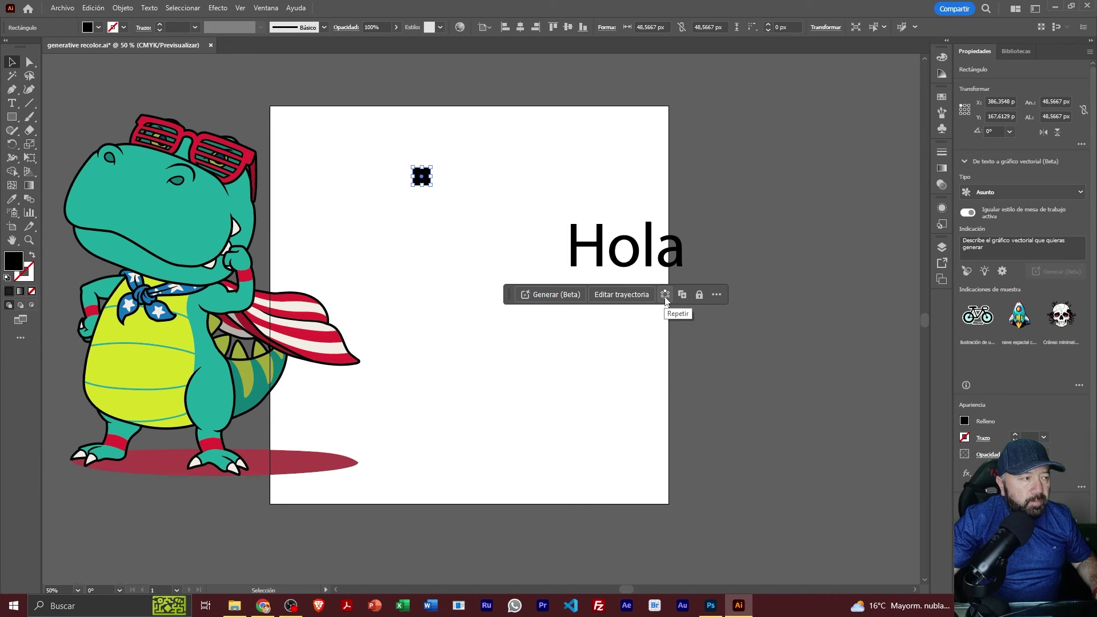
pyautogui.click(666, 296)
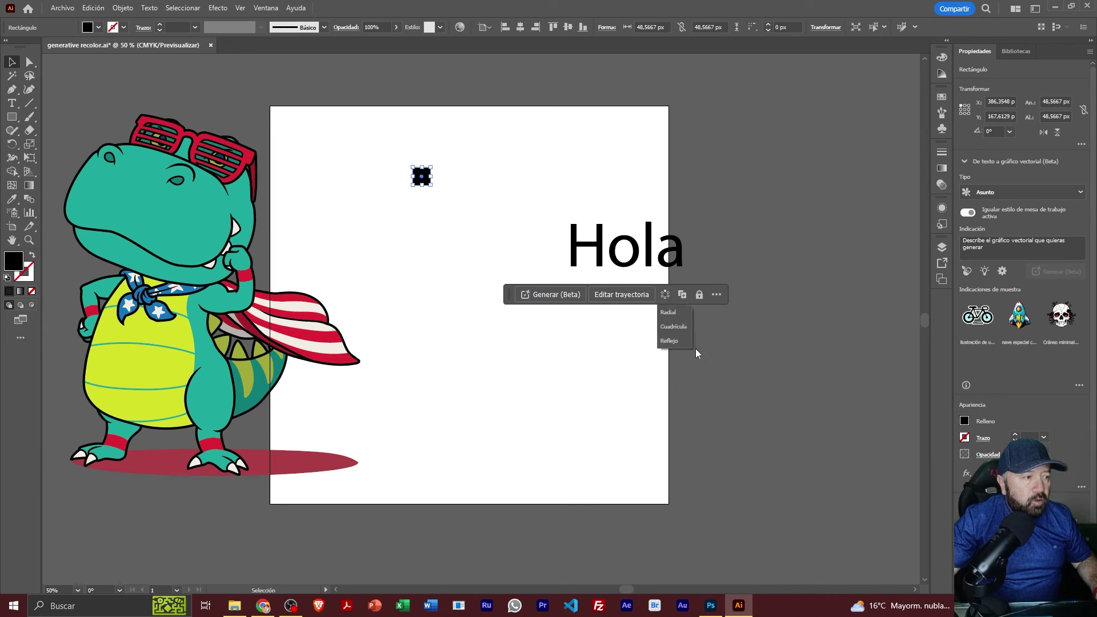
pyautogui.click(680, 314)
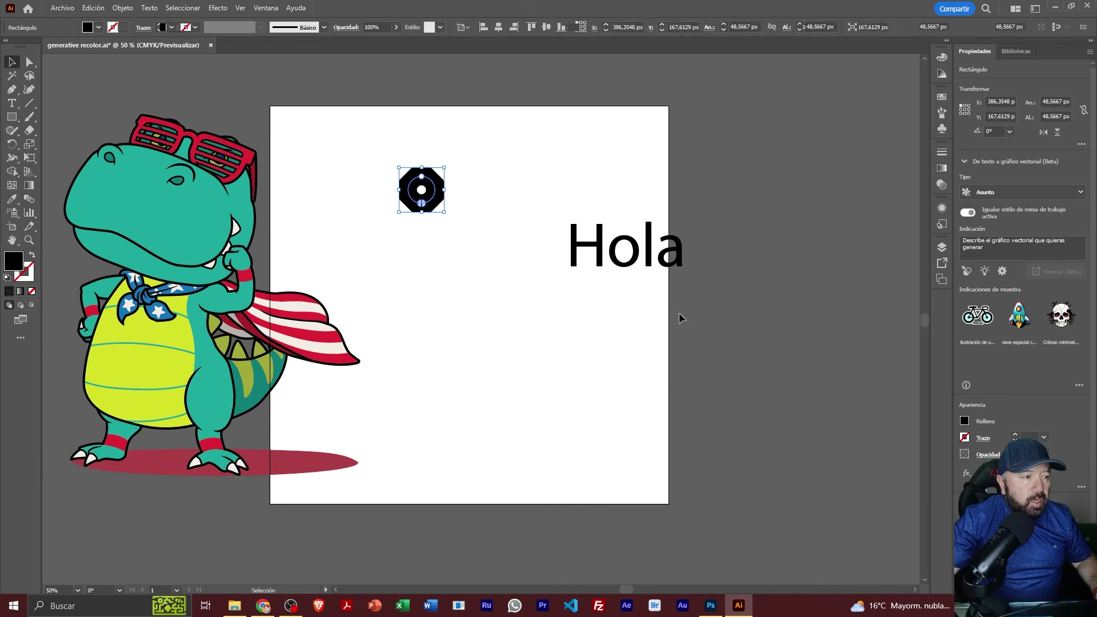
pyautogui.moveTo(445, 214); pyautogui.dragTo(542, 310)
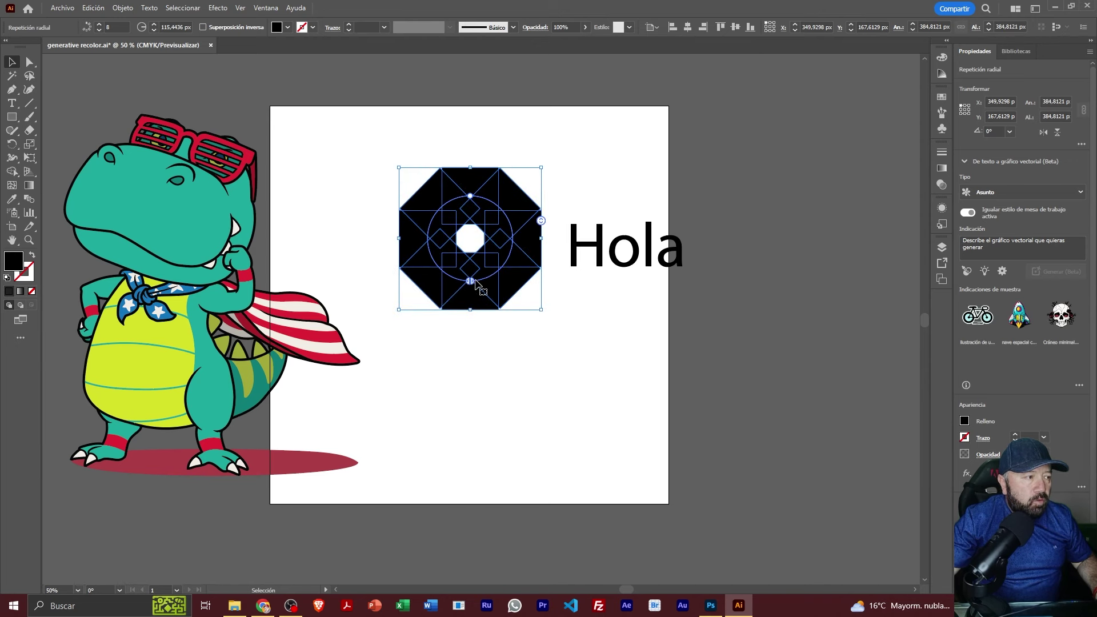
pyautogui.moveTo(541, 222)
pyautogui.mouseDown()
pyautogui.moveTo(556, 251)
pyautogui.moveTo(564, 245)
pyautogui.mouseUp()
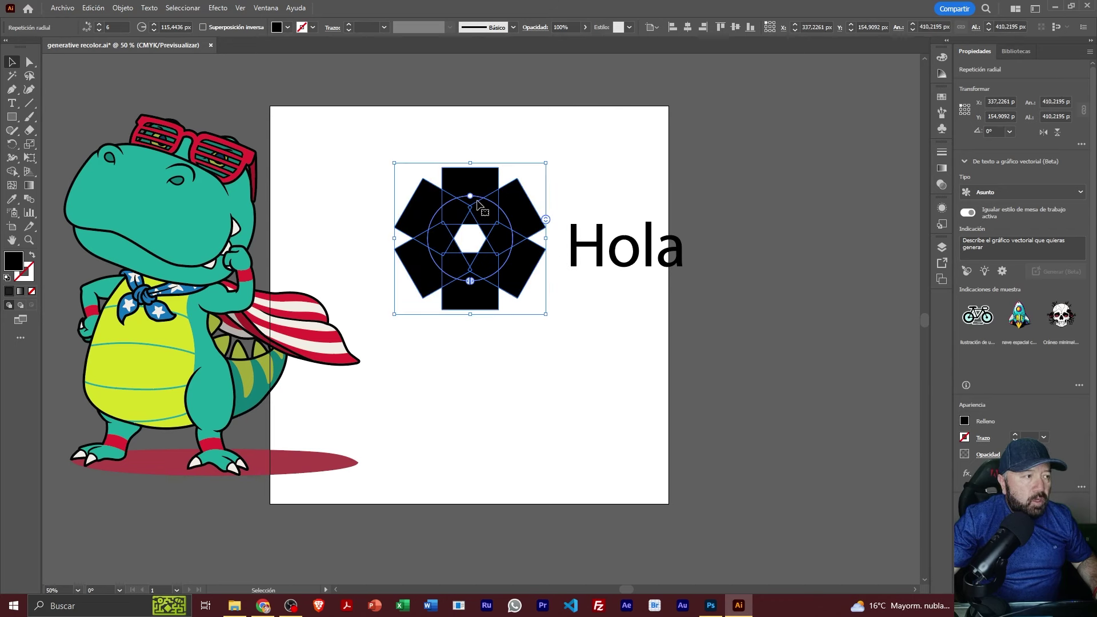
pyautogui.moveTo(470, 196)
pyautogui.mouseDown()
pyautogui.moveTo(482, 162)
pyautogui.moveTo(471, 158)
pyautogui.mouseUp()
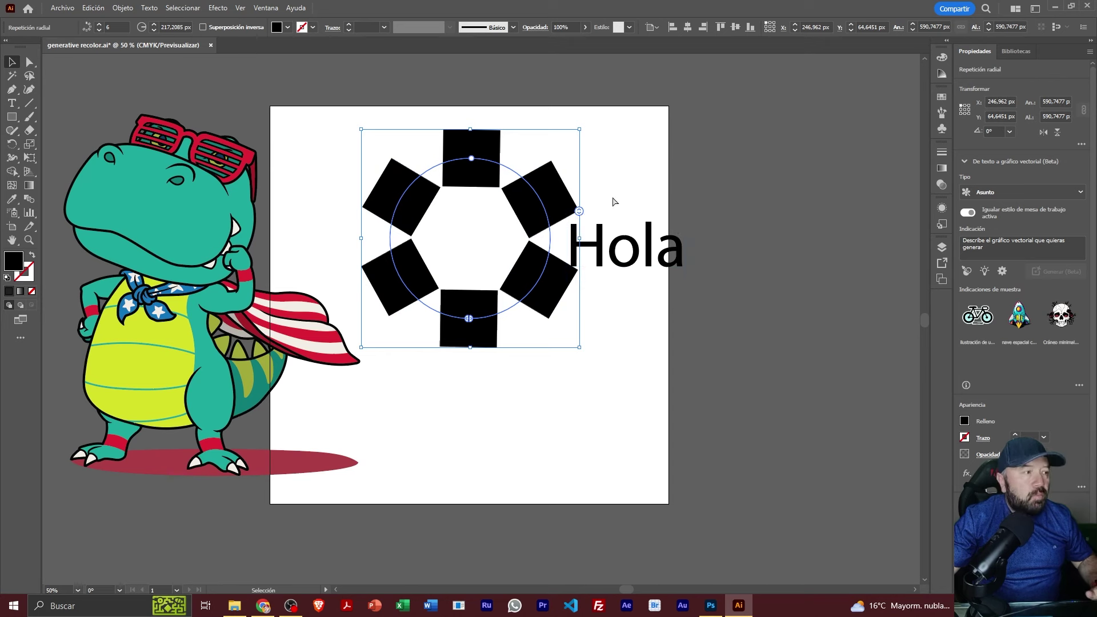
# - Undo the radial repeat back to the plain square and select only the square
pyautogui.hotkey('ctrl', 'z')
pyautogui.hotkey('ctrl', 'z')
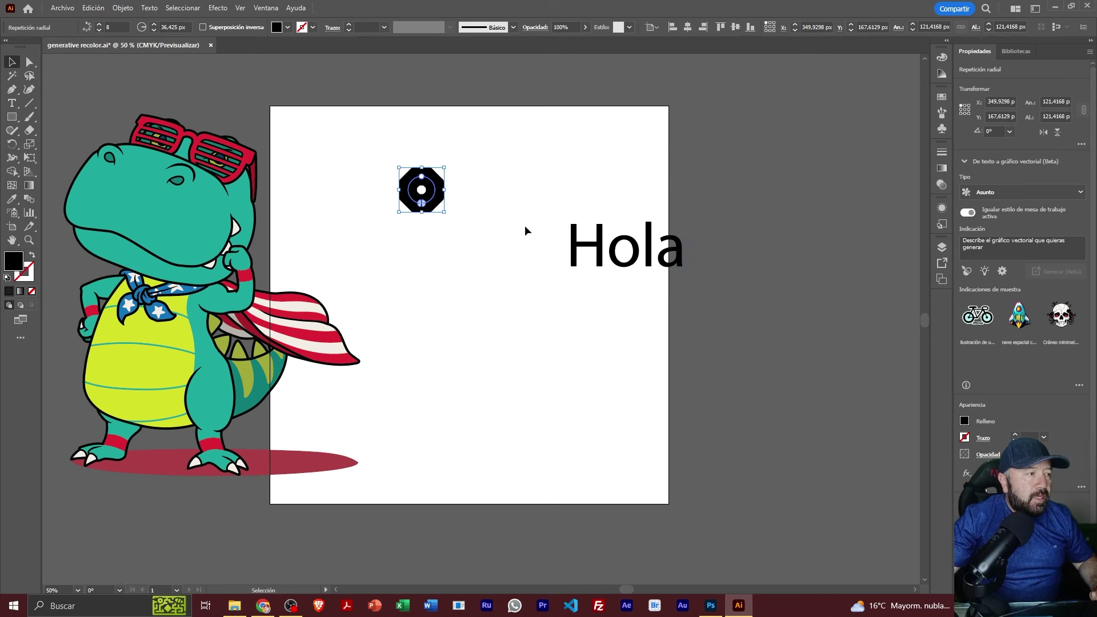
pyautogui.click(474, 206)
pyautogui.click(567, 235)
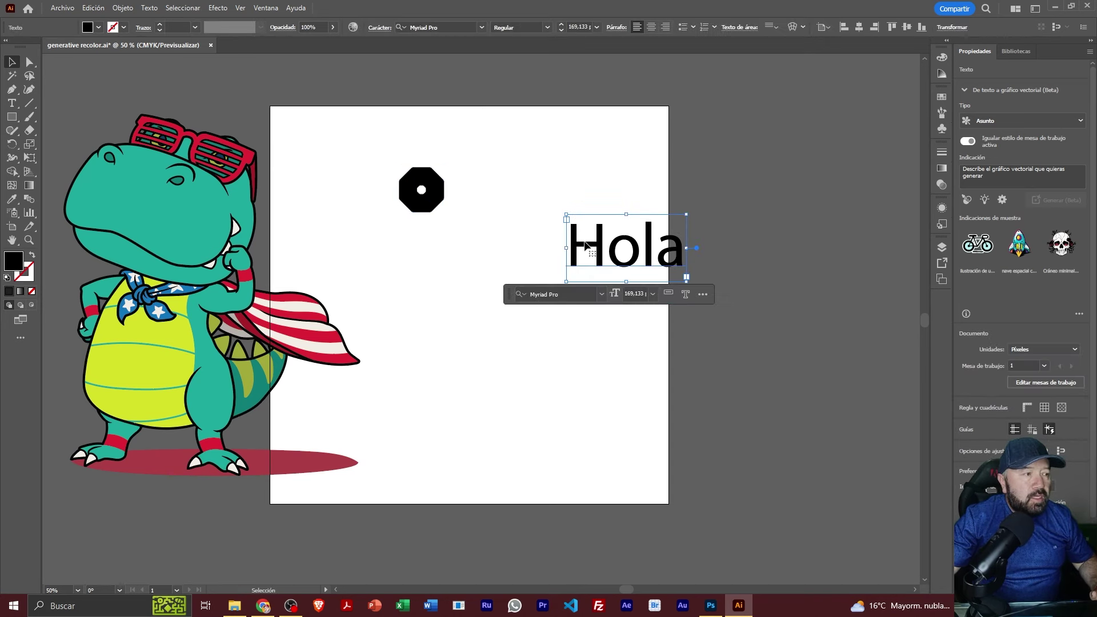
pyautogui.click(490, 191)
pyautogui.hotkey('ctrl', 'z')
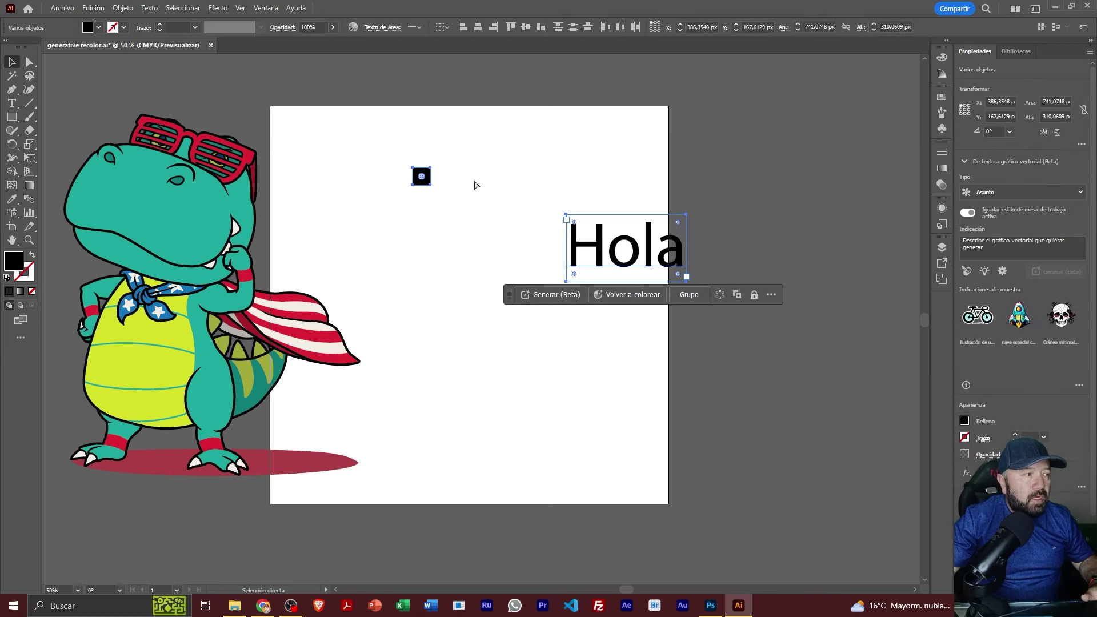
pyautogui.click(465, 175)
pyautogui.click(421, 176)
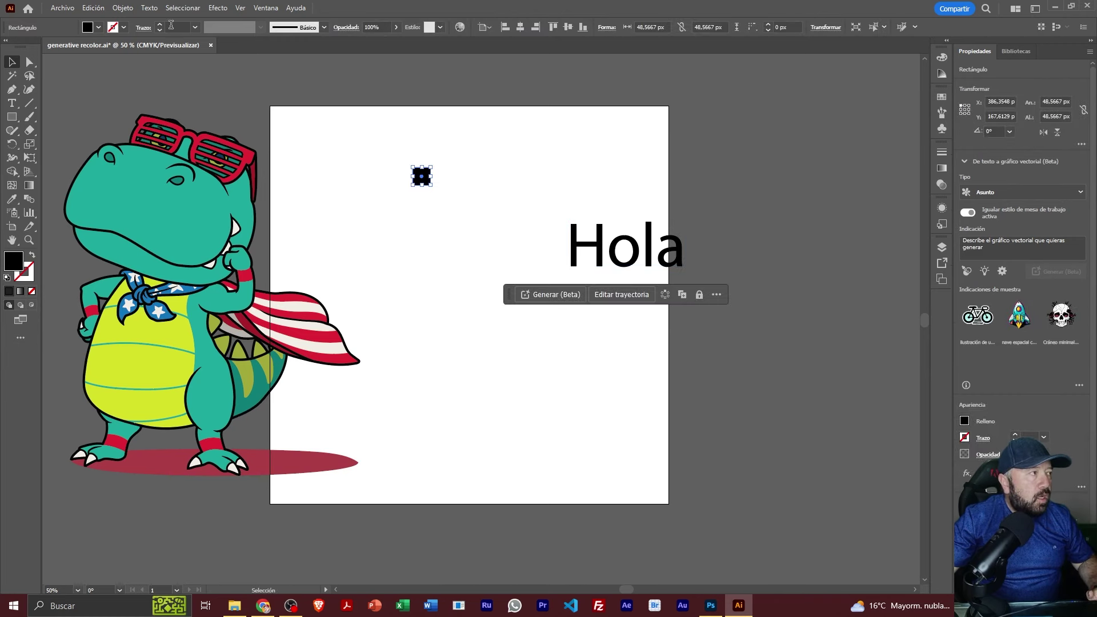
# - Apply Objeto > Repetir > Cuadrícula to the square, extending the grid and widening its spacing
pyautogui.click(122, 9)
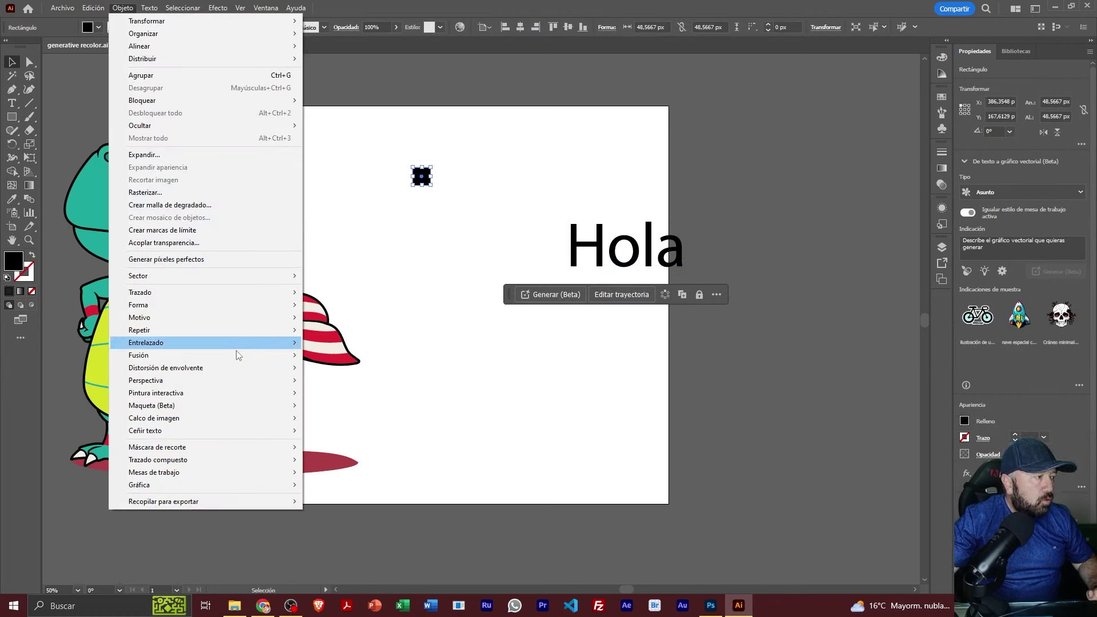
pyautogui.moveTo(139, 331)
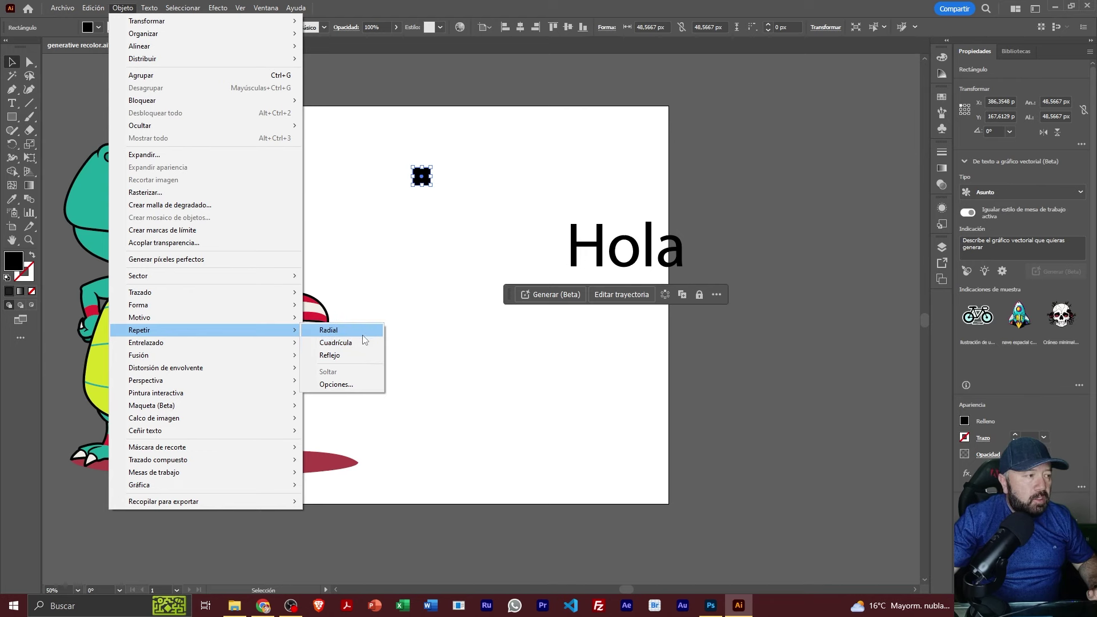
pyautogui.click(361, 342)
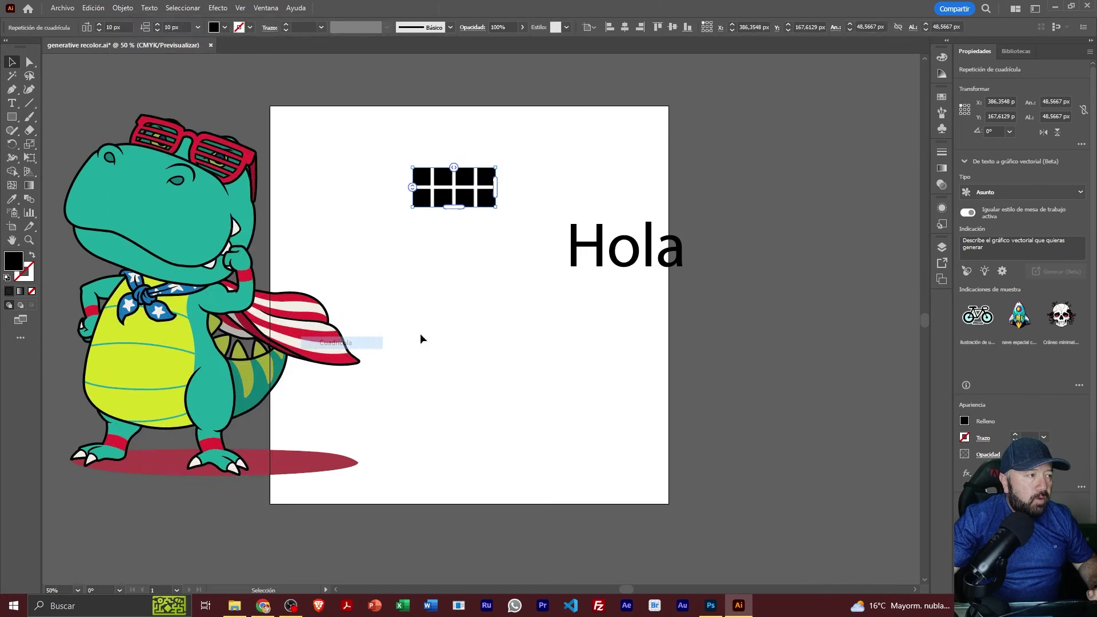
pyautogui.moveTo(453, 206)
pyautogui.mouseDown()
pyautogui.moveTo(519, 286)
pyautogui.moveTo(507, 346)
pyautogui.mouseUp()
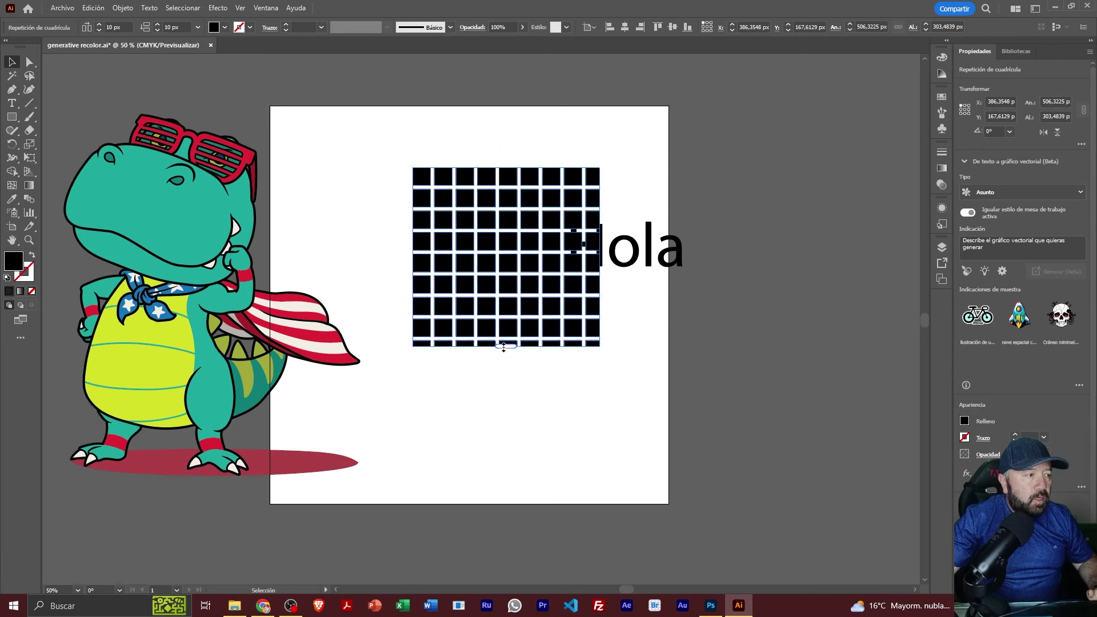
pyautogui.moveTo(507, 170); pyautogui.dragTo(517, 170)
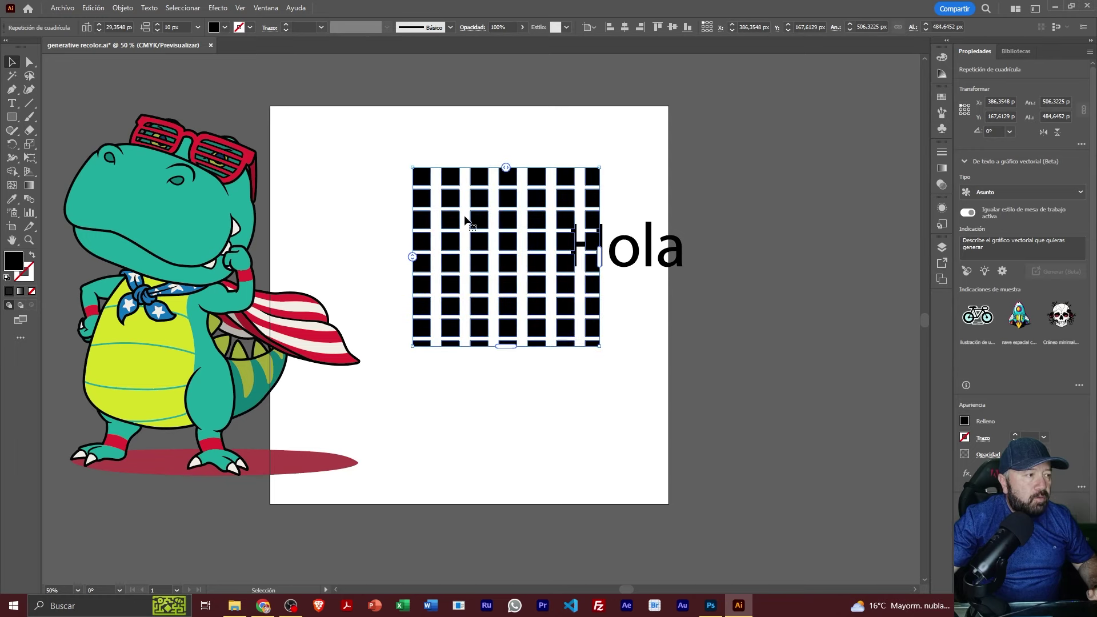
pyautogui.moveTo(412, 257)
pyautogui.mouseDown()
pyautogui.moveTo(409, 291)
pyautogui.moveTo(404, 256)
pyautogui.mouseUp()
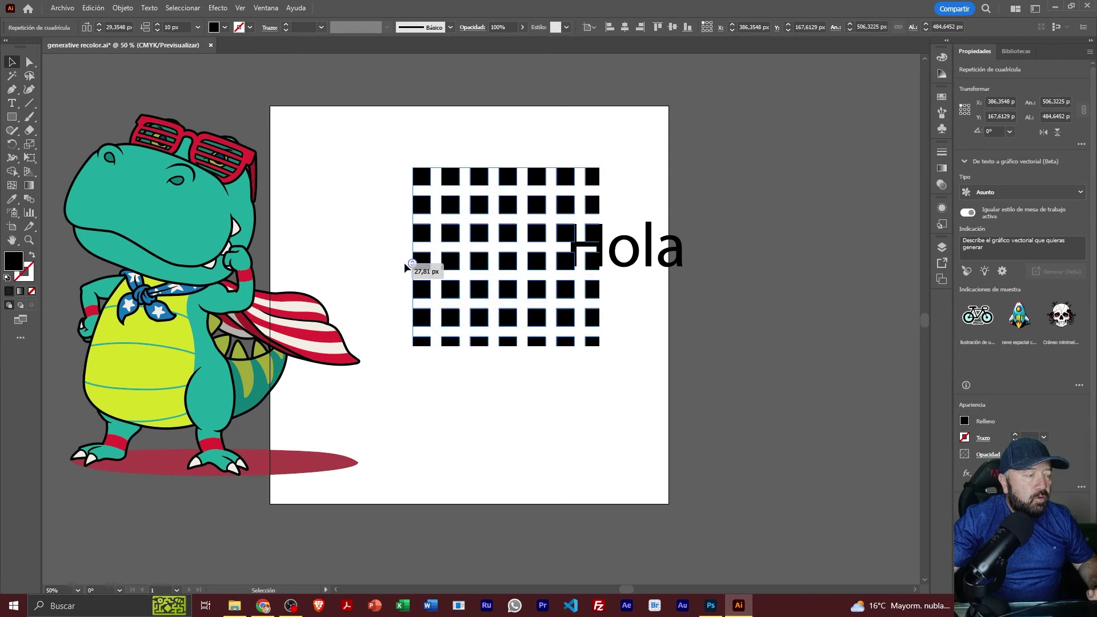
# - Delete the square grid and draw a small red circle near the artboard top
pyautogui.press('Delete')
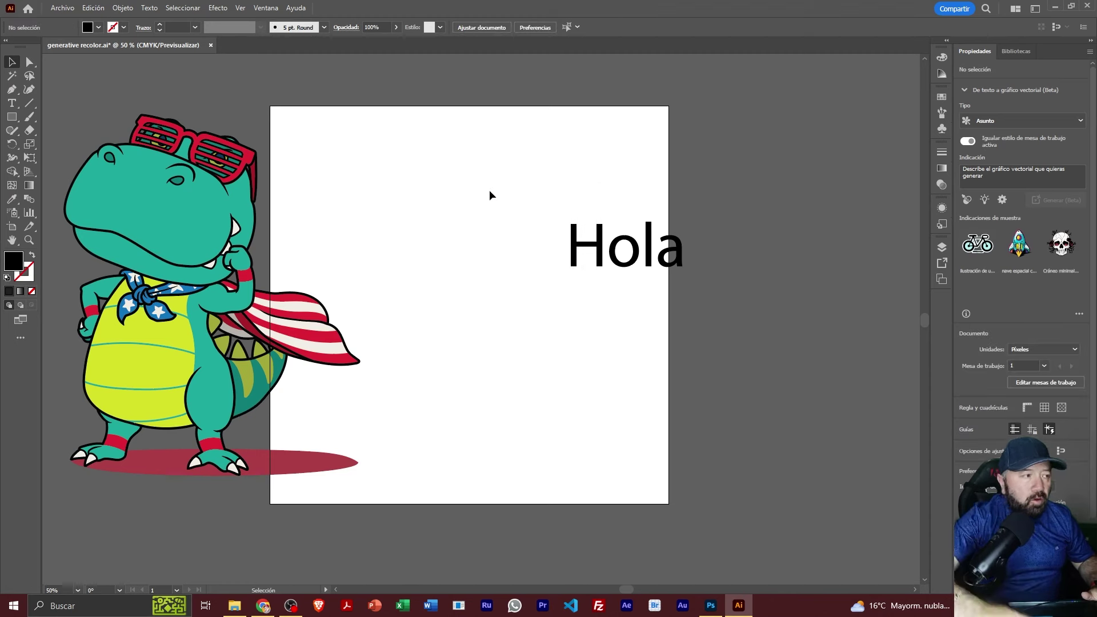
pyautogui.click(11, 103)
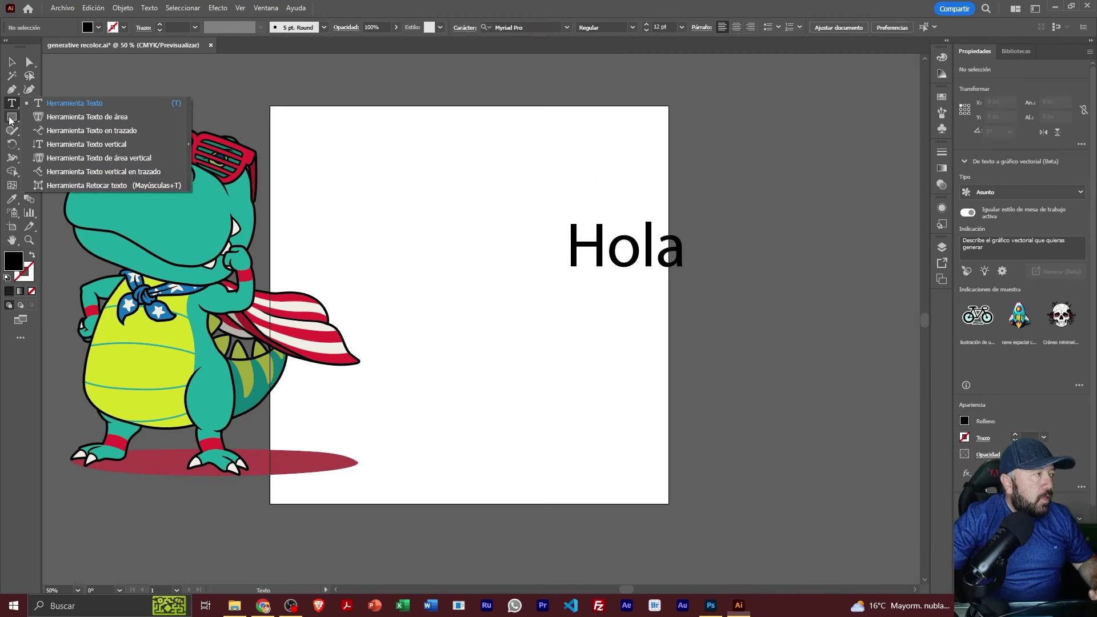
pyautogui.click(67, 143)
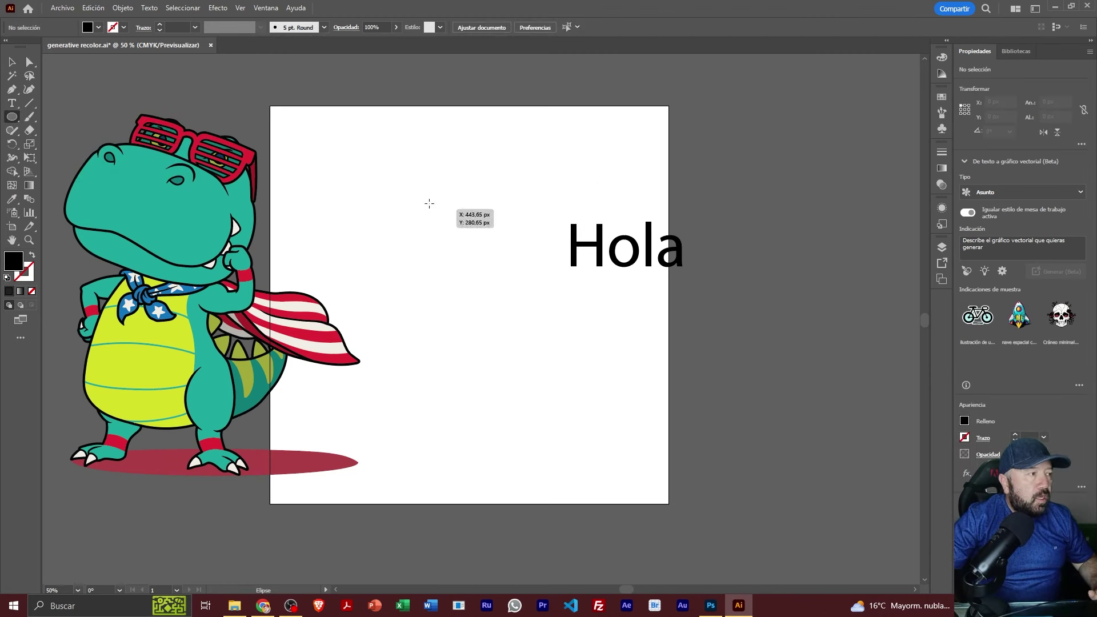
pyautogui.moveTo(433, 172); pyautogui.dragTo(459, 198)
pyautogui.click(98, 28)
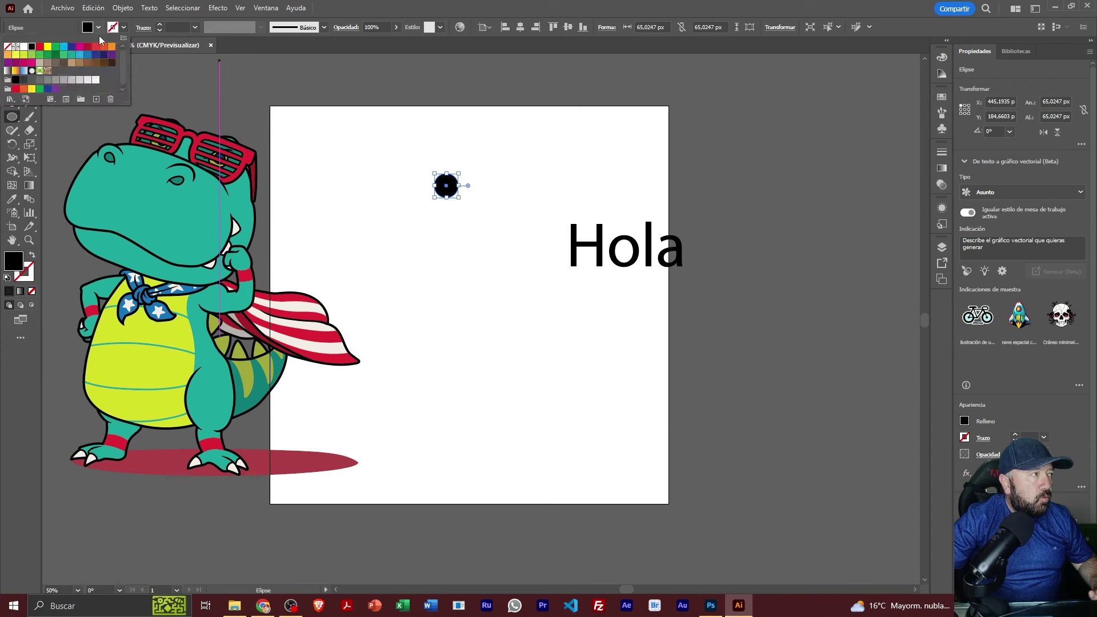
pyautogui.click(96, 46)
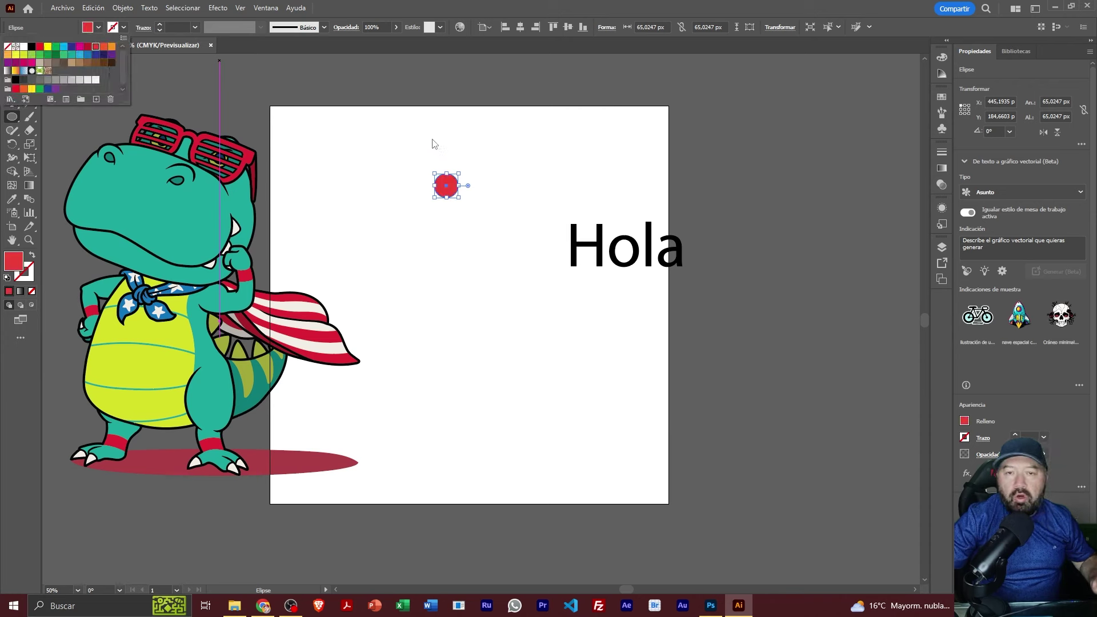
pyautogui.press('Escape')
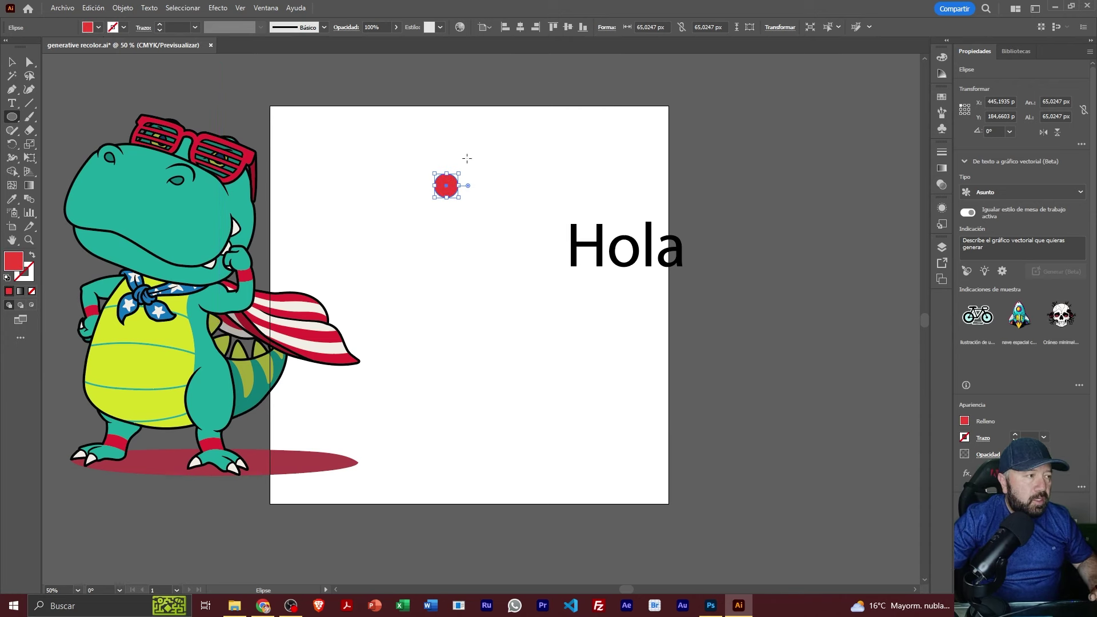
pyautogui.click(11, 62)
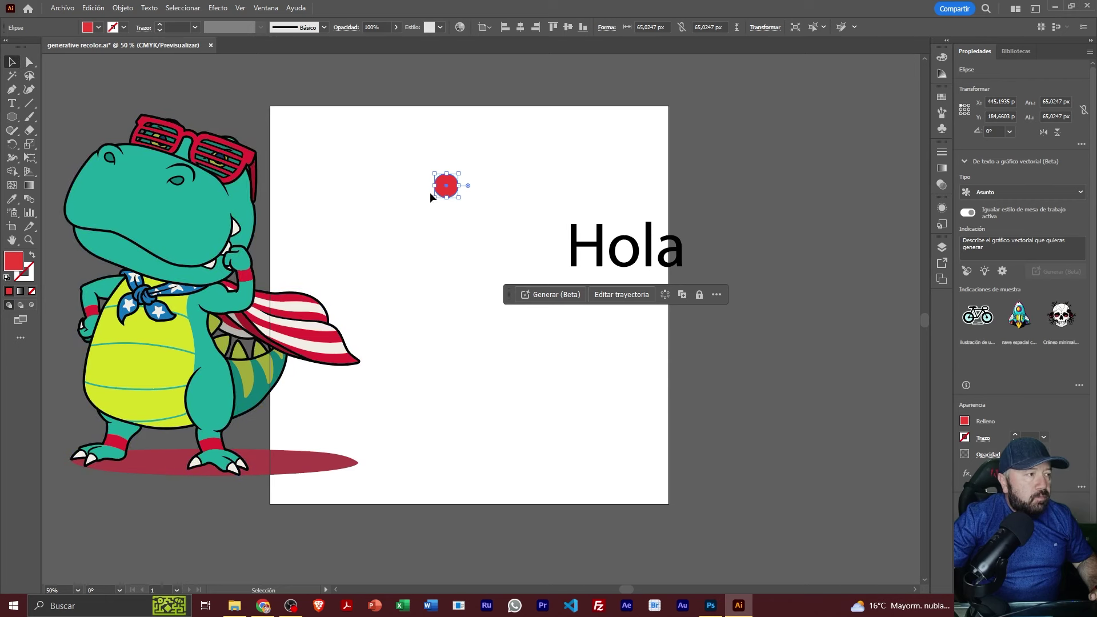
# - Make the circle a doubled radial flower of four spread-out circles, then delete it
pyautogui.click(667, 295)
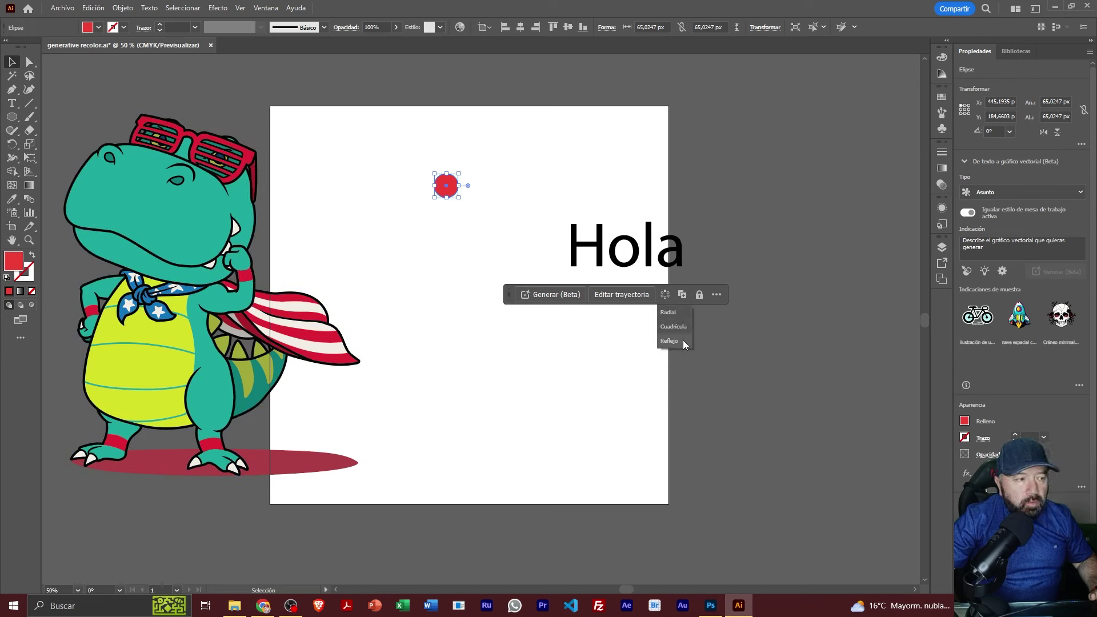
pyautogui.click(678, 314)
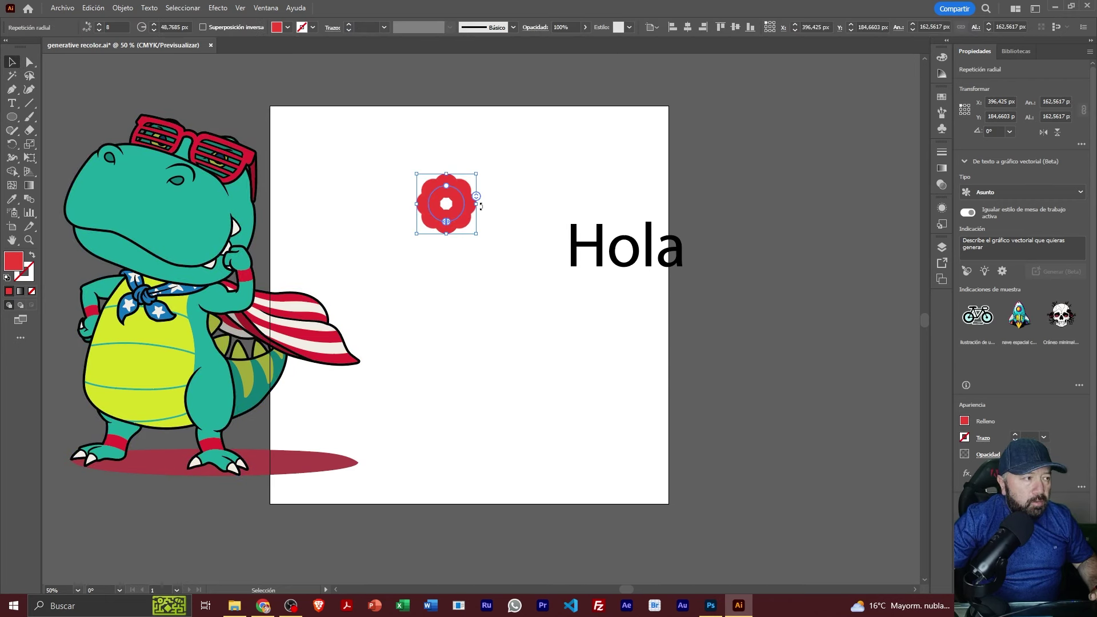
pyautogui.moveTo(475, 236); pyautogui.dragTo(538, 295)
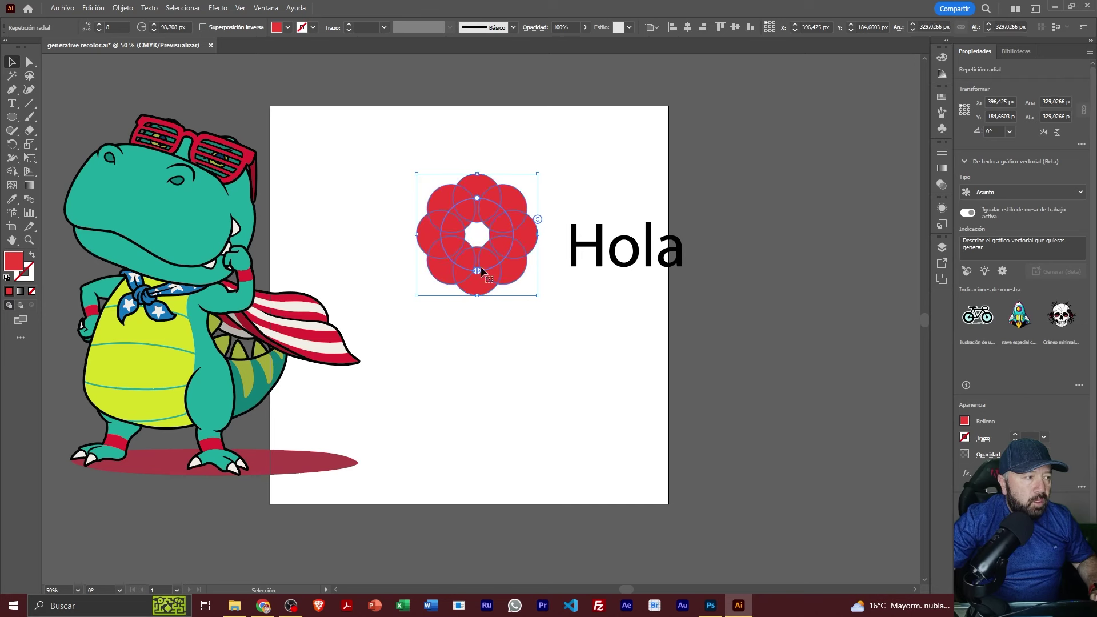
pyautogui.moveTo(540, 214)
pyautogui.mouseDown()
pyautogui.moveTo(541, 243)
pyautogui.moveTo(538, 219)
pyautogui.mouseUp()
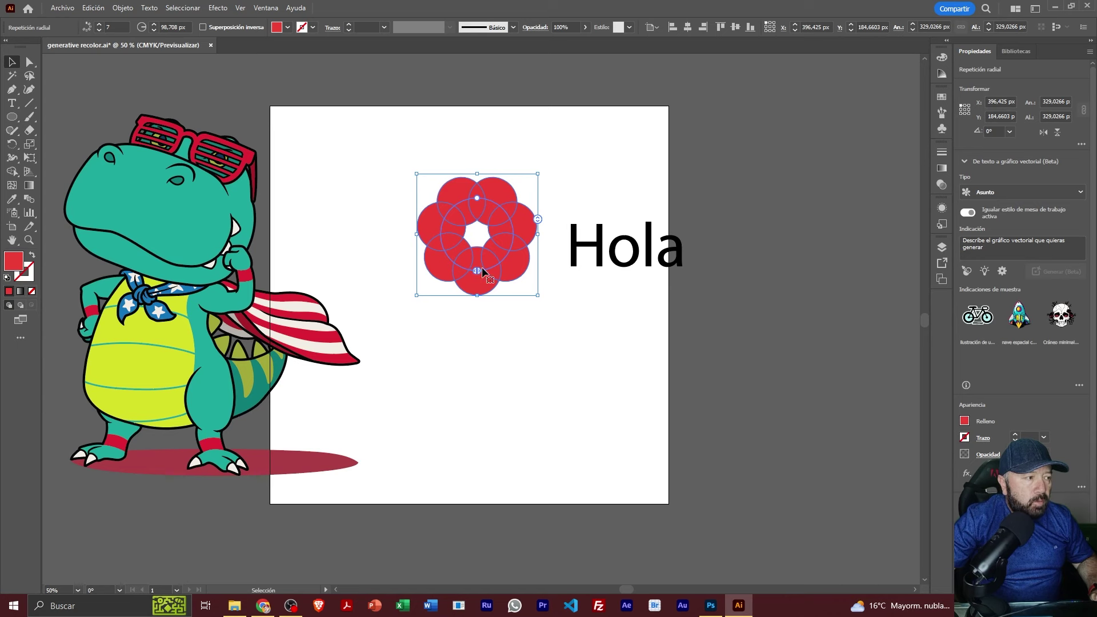
pyautogui.moveTo(479, 272); pyautogui.dragTo(485, 272)
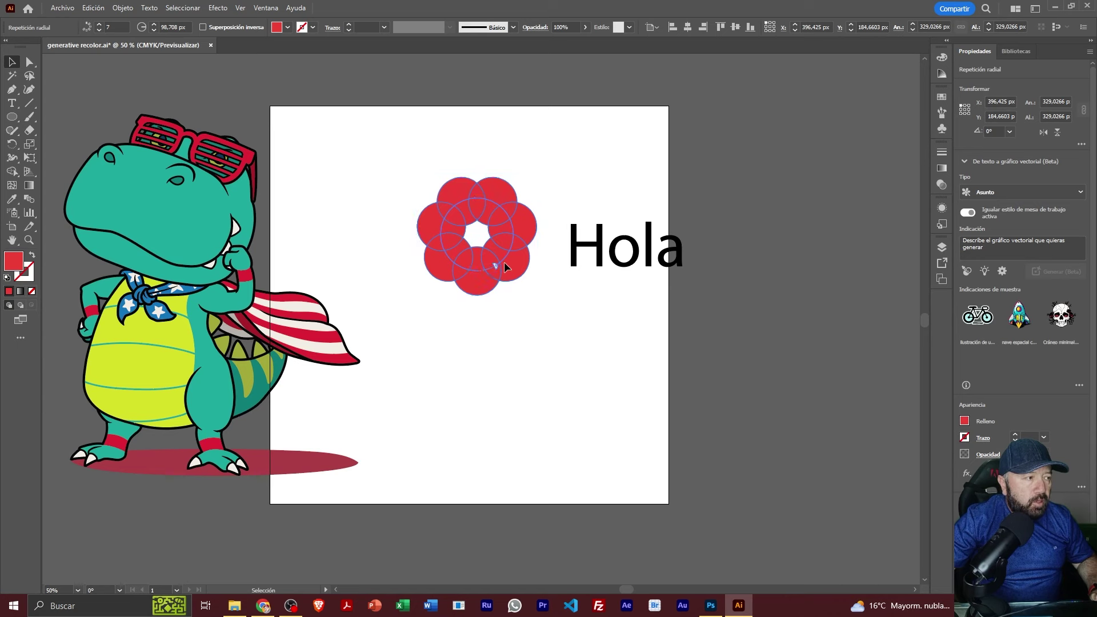
pyautogui.moveTo(488, 188); pyautogui.dragTo(490, 200)
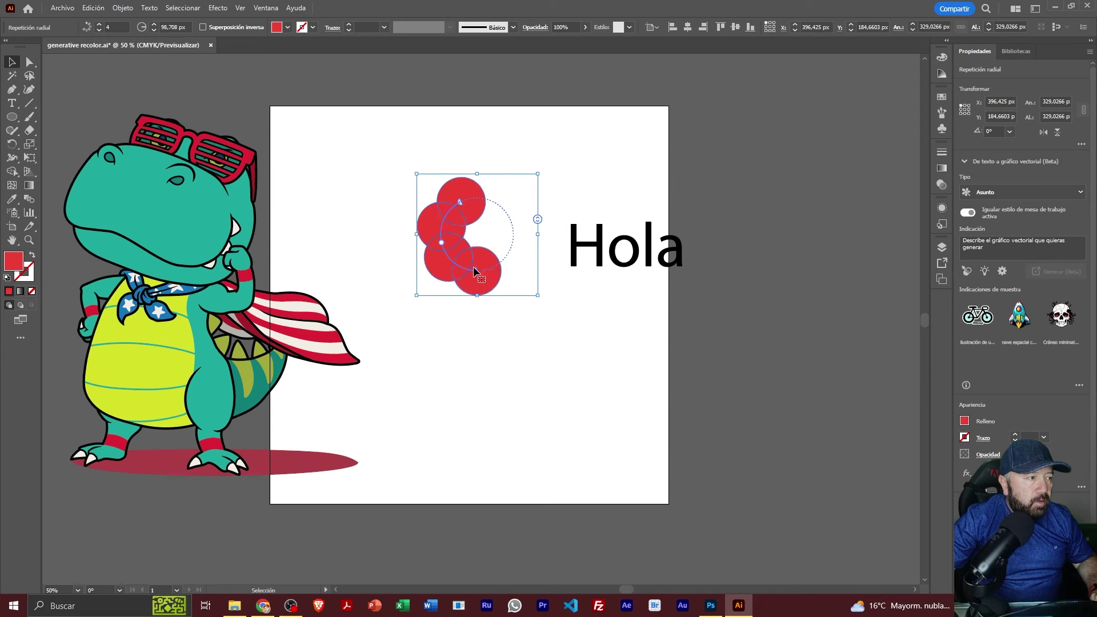
pyautogui.moveTo(438, 242); pyautogui.dragTo(391, 241)
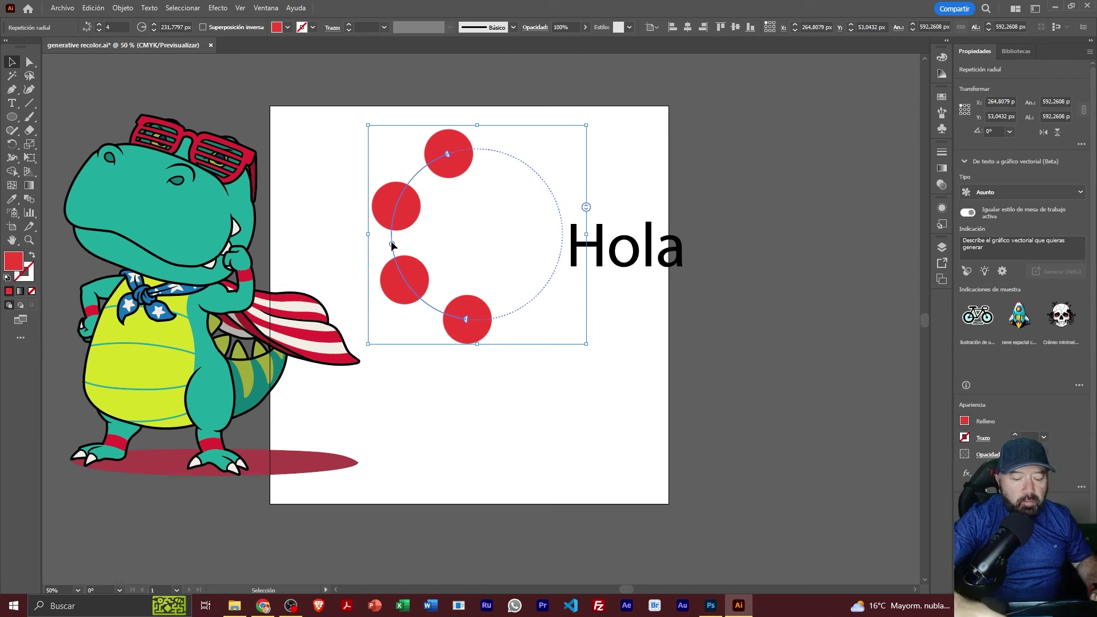
pyautogui.press('Delete')
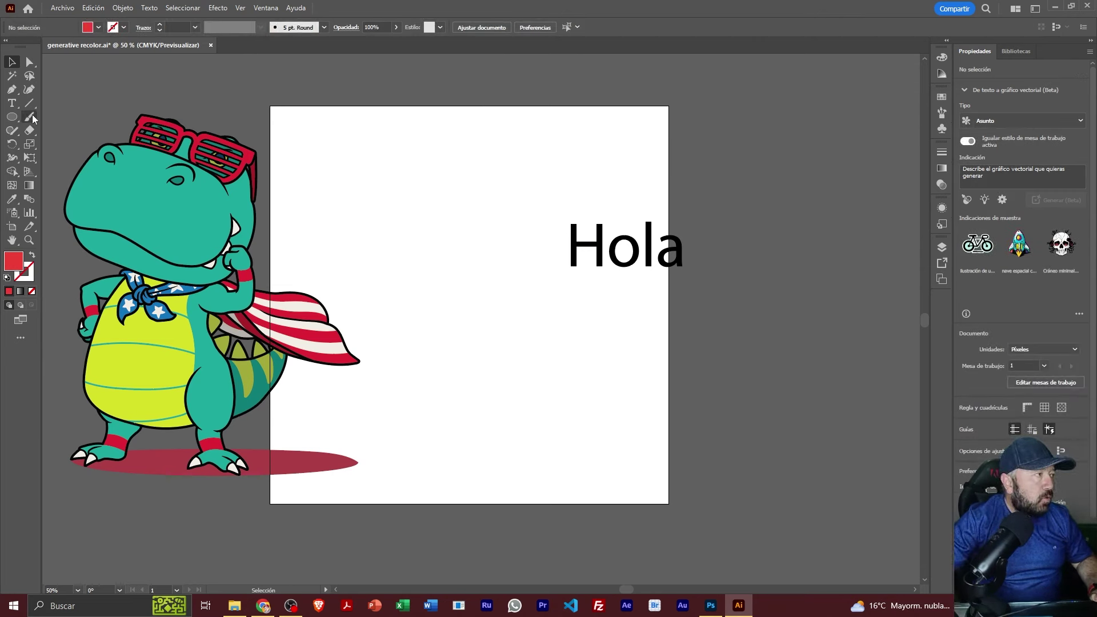
pyautogui.click(30, 117)
pyautogui.moveTo(354, 210); pyautogui.dragTo(451, 220)
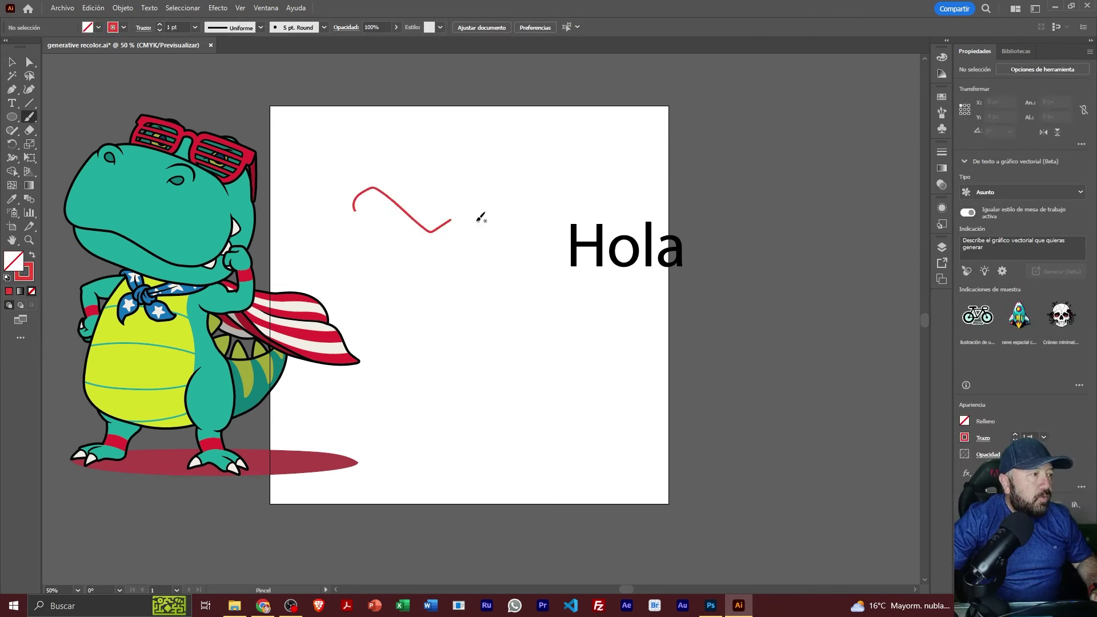
pyautogui.press('v')
pyautogui.moveTo(381, 155); pyautogui.dragTo(458, 242)
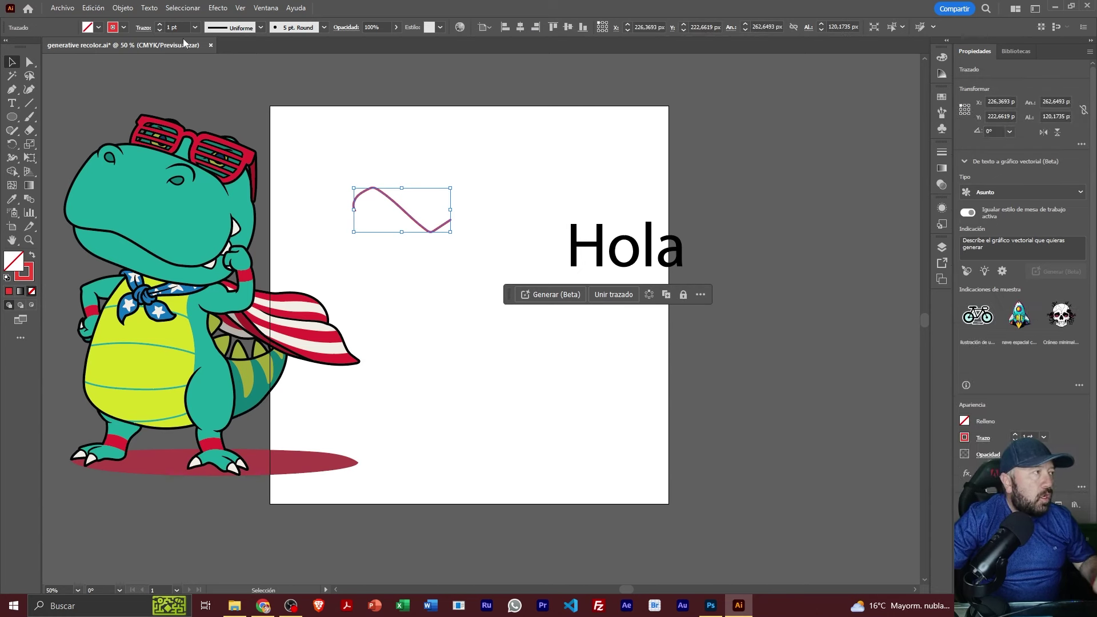
pyautogui.click(650, 296)
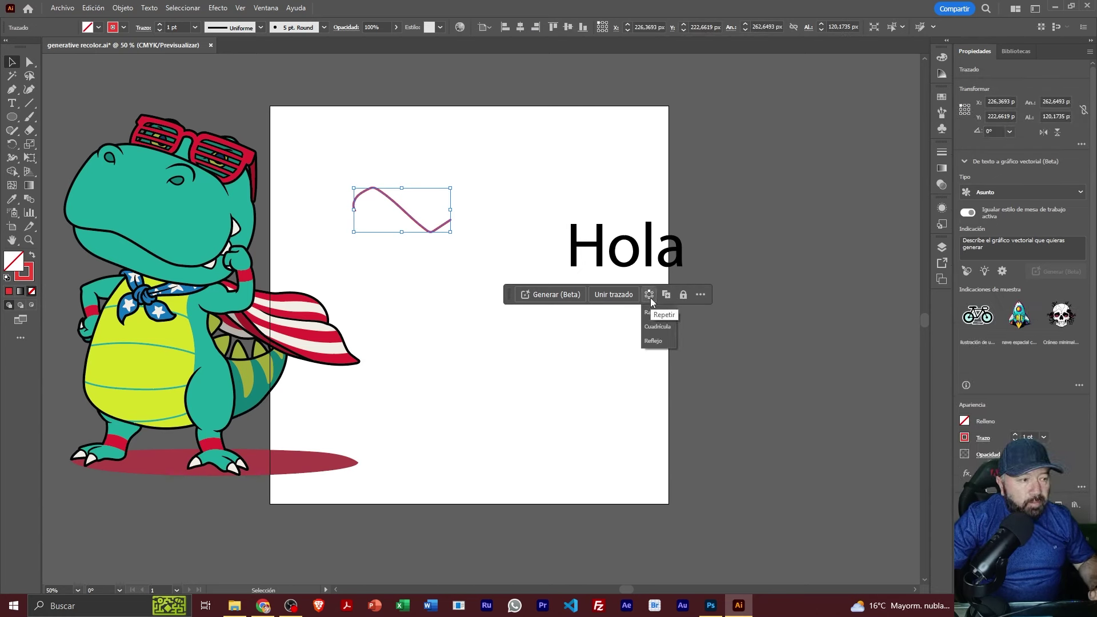
pyautogui.click(654, 341)
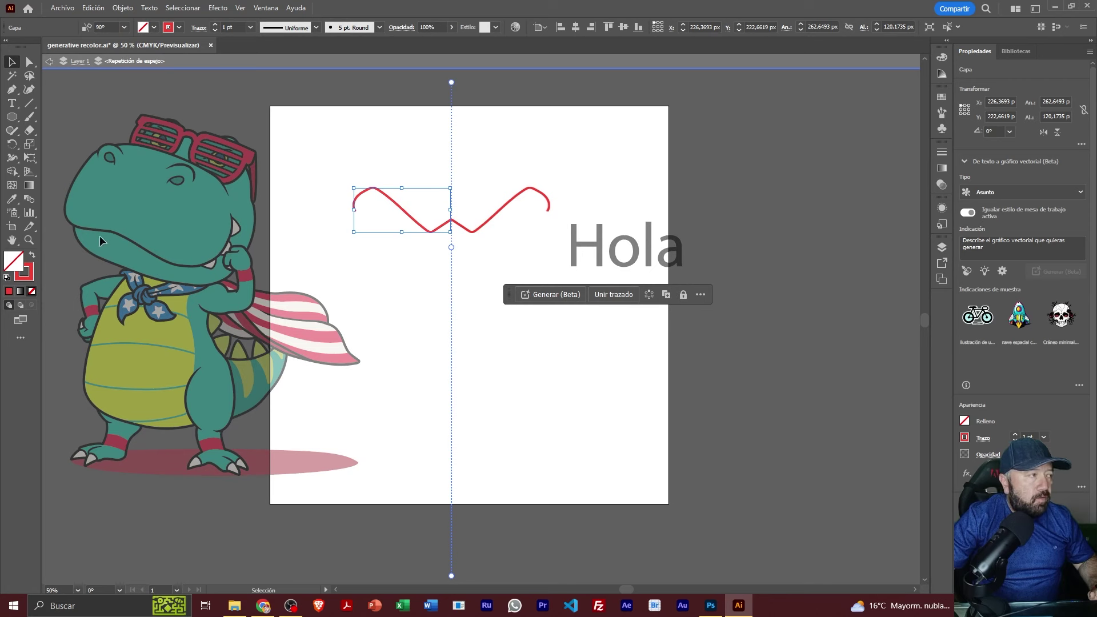
pyautogui.click(27, 117)
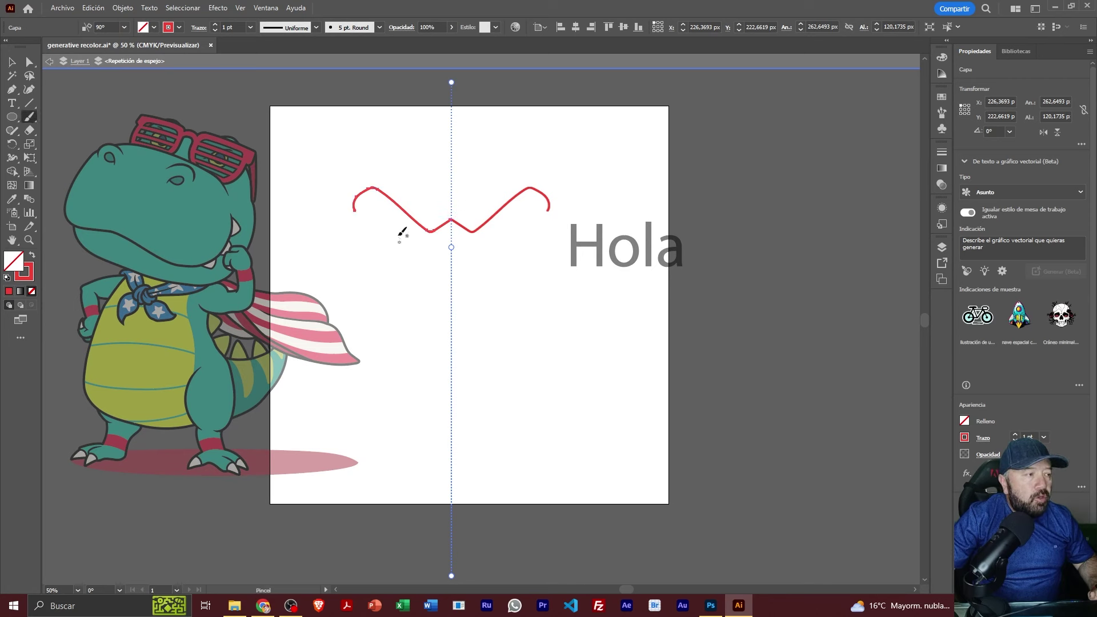
pyautogui.moveTo(411, 249); pyautogui.dragTo(395, 262)
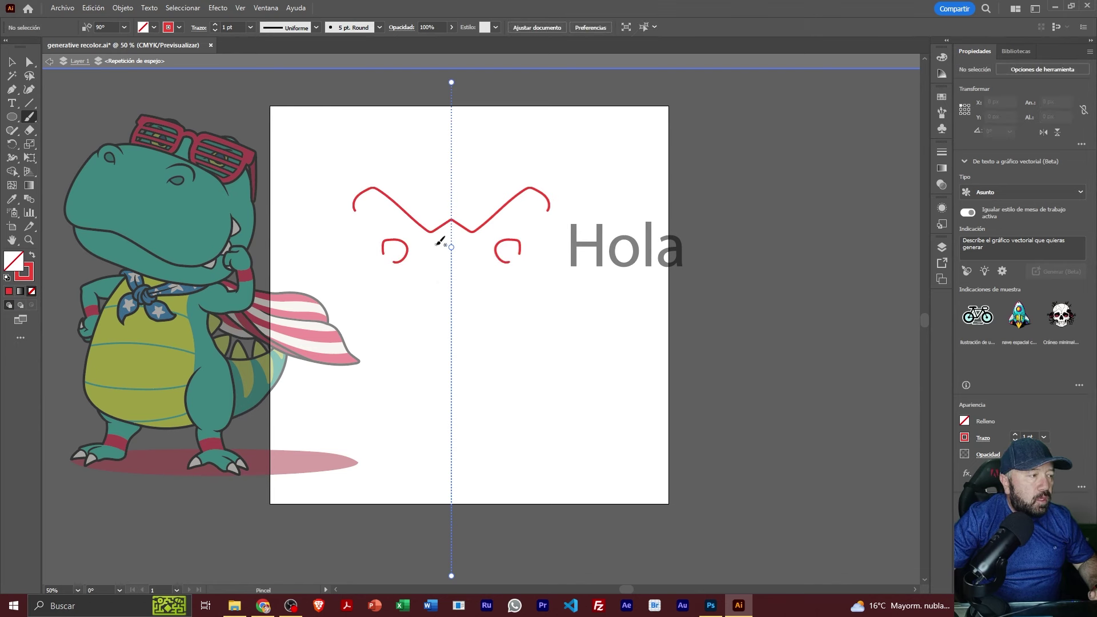
pyautogui.moveTo(397, 272); pyautogui.dragTo(378, 267)
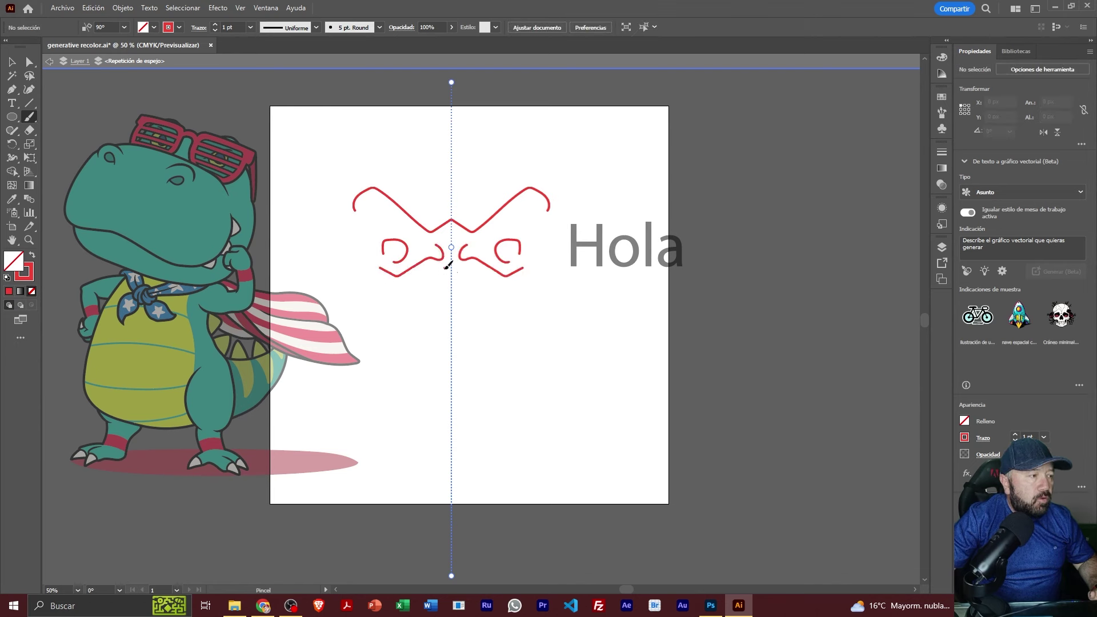
pyautogui.moveTo(447, 268)
pyautogui.mouseDown()
pyautogui.moveTo(409, 321)
pyautogui.moveTo(452, 348)
pyautogui.mouseUp()
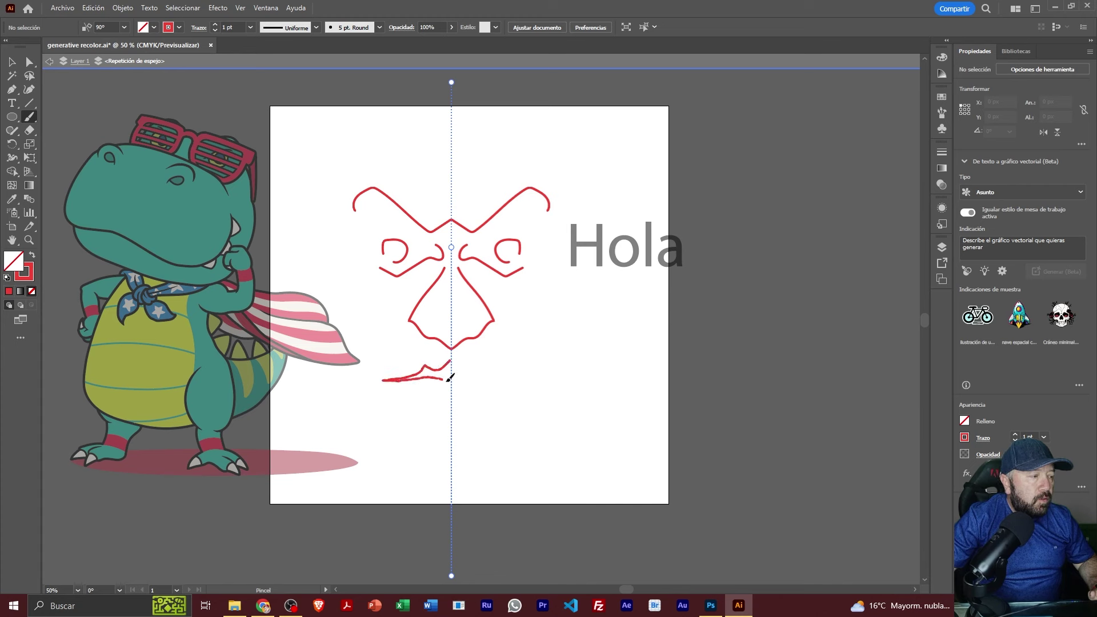
pyautogui.moveTo(428, 363); pyautogui.dragTo(453, 399)
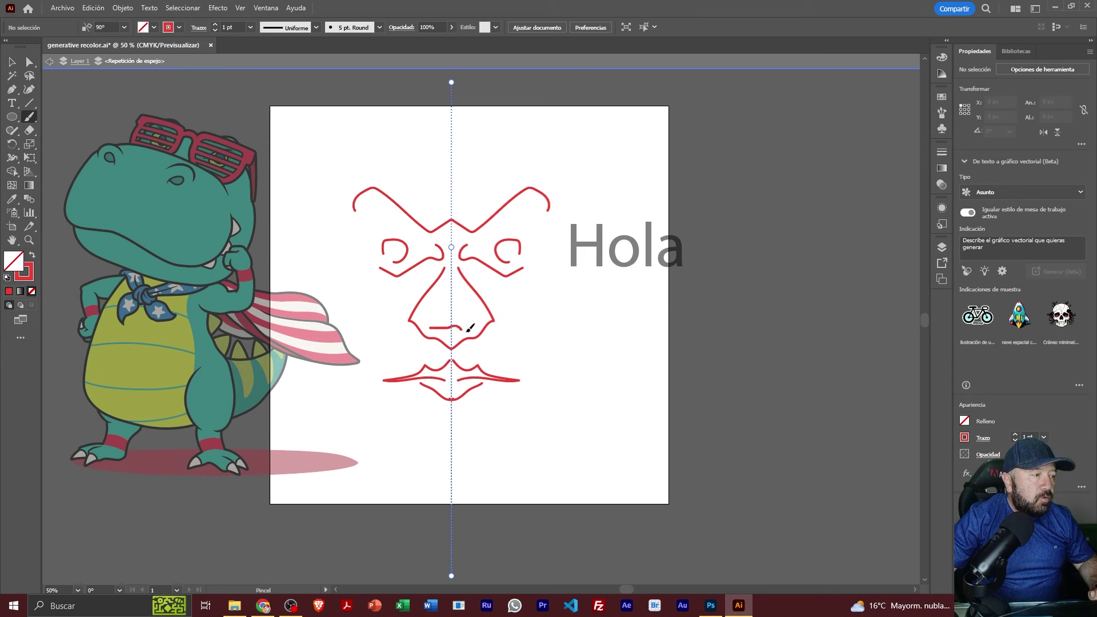
pyautogui.moveTo(467, 331); pyautogui.dragTo(469, 331)
pyautogui.press('ctrl')
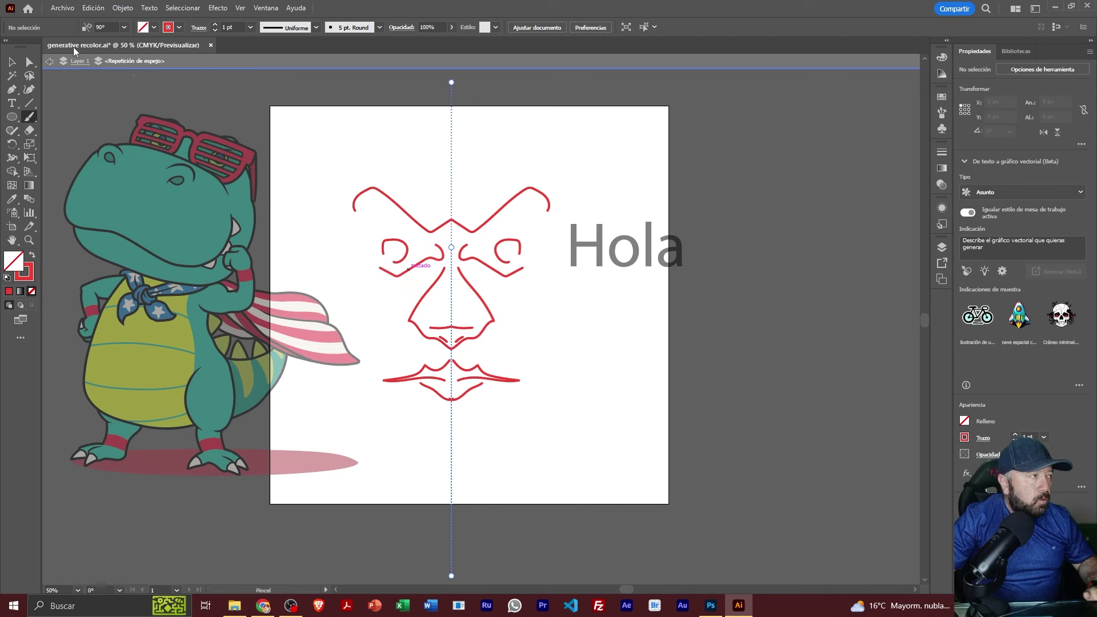
pyautogui.press('v')
pyautogui.doubleClick(354, 150)
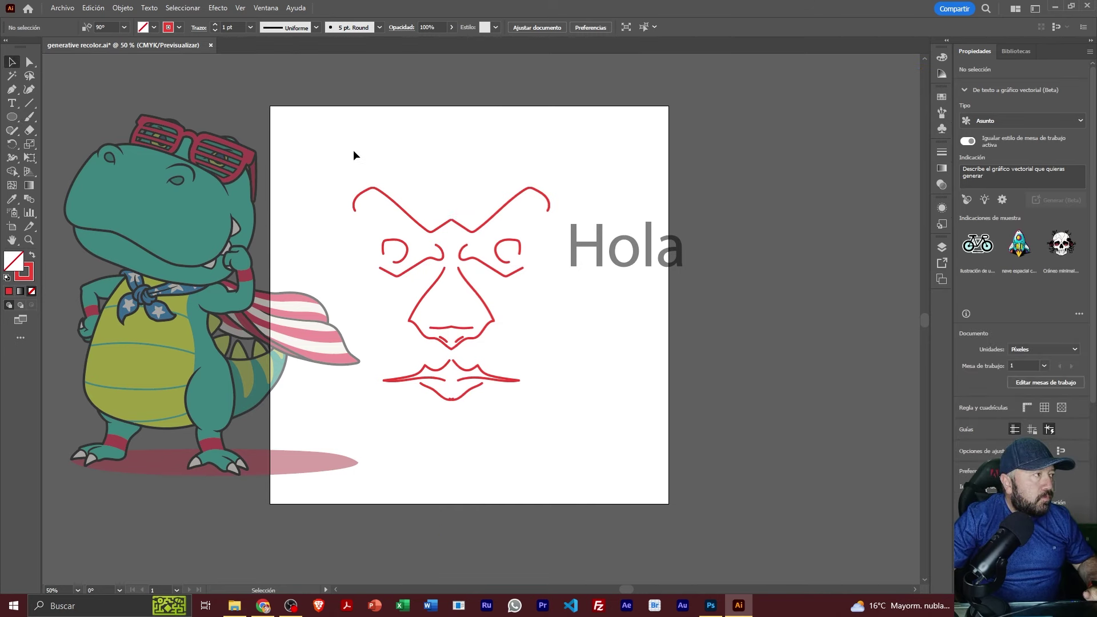
pyautogui.click(465, 300)
# - Delete the mirrored face drawing and remove the word Hola
pyautogui.press('Delete')
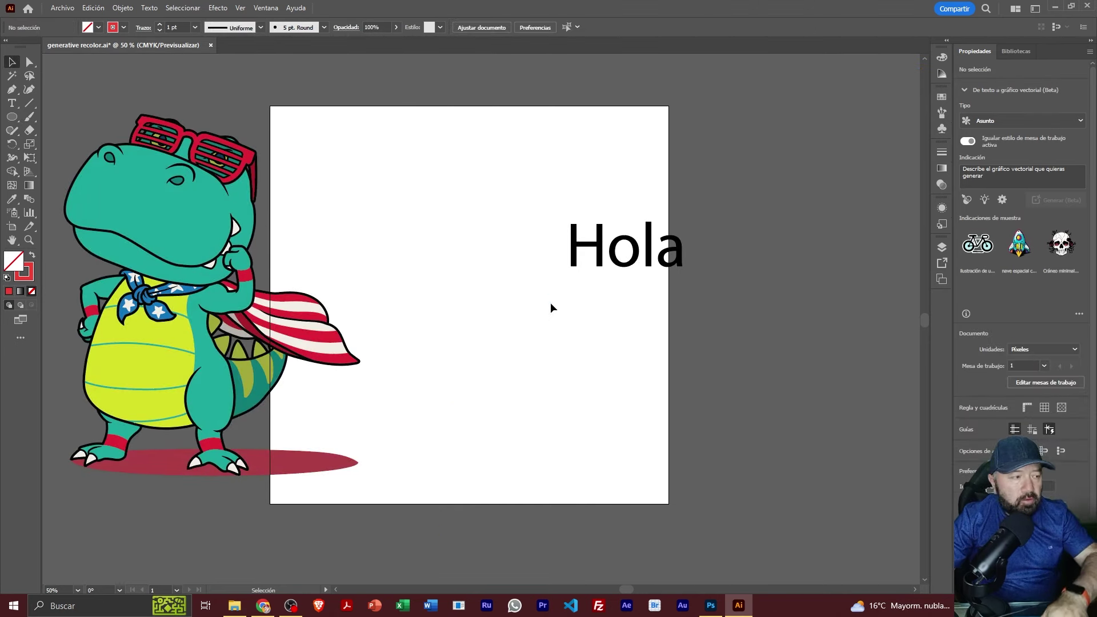
pyautogui.moveTo(580, 253); pyautogui.dragTo(510, 209)
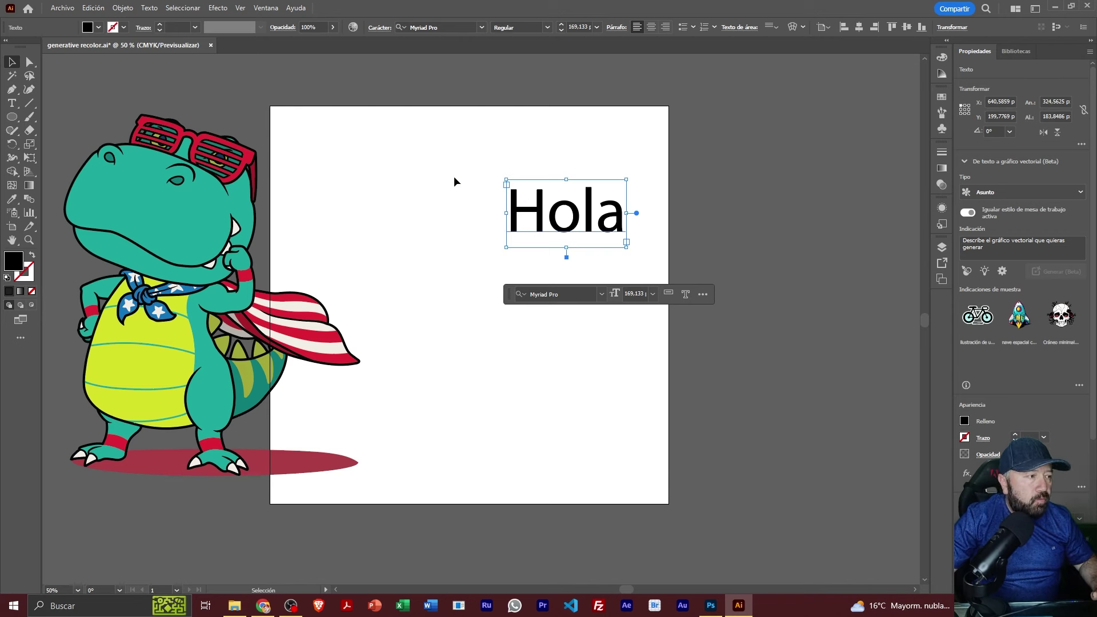
pyautogui.click(453, 176)
pyautogui.click(551, 235)
pyautogui.press('Delete')
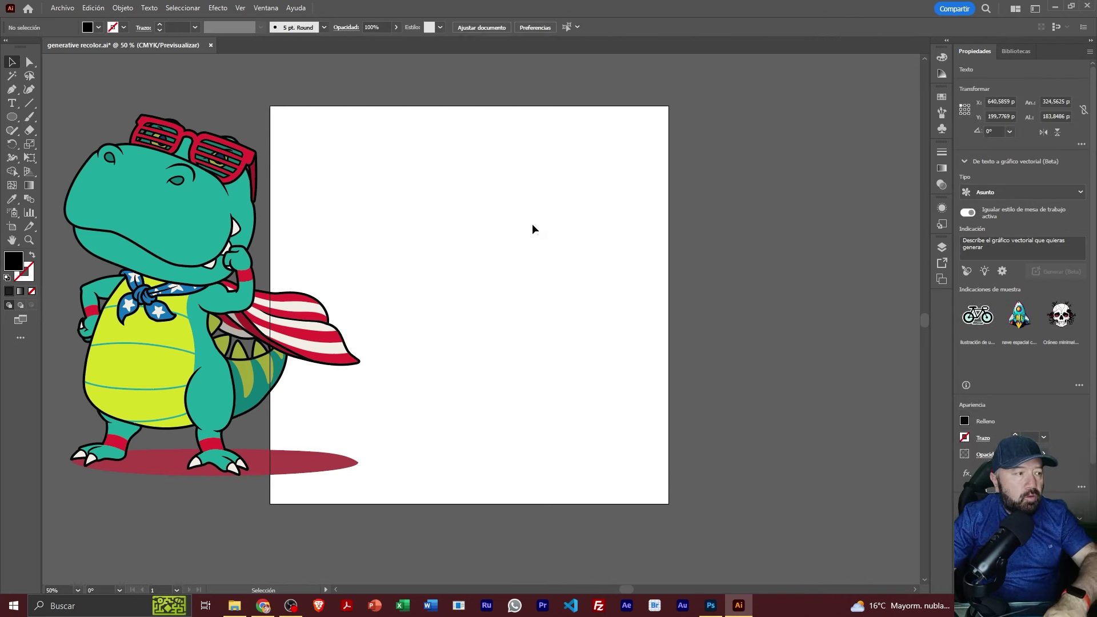
# - Group the dinosaur parts with their shadow and move the group onto the artboard
pyautogui.moveTo(179, 237); pyautogui.dragTo(424, 239)
pyautogui.hotkey('ctrl', 'z')
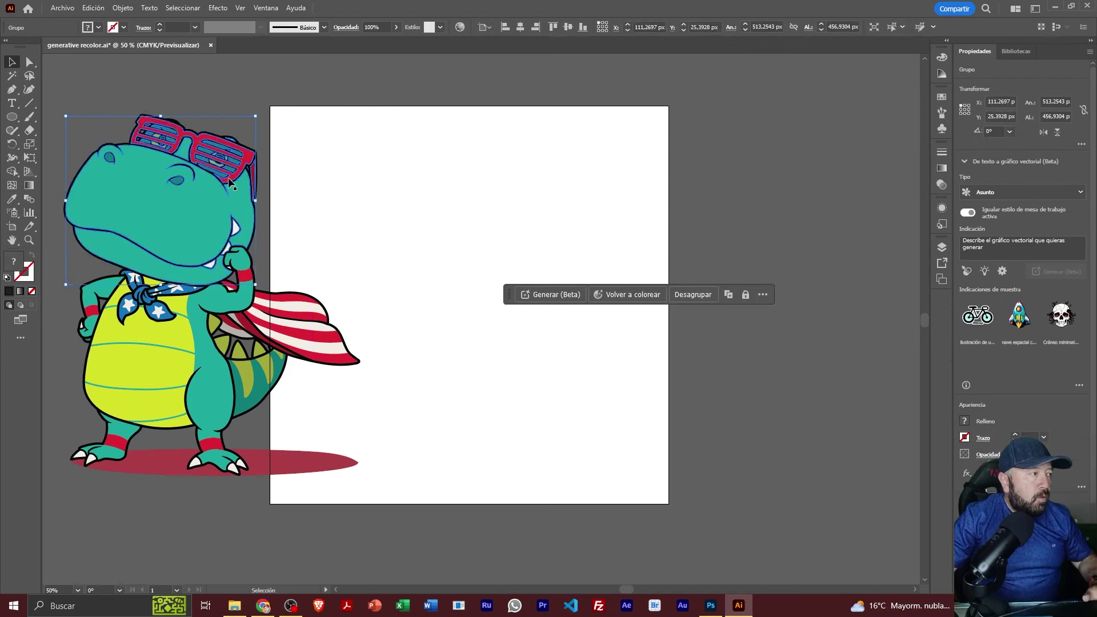
pyautogui.moveTo(68, 93); pyautogui.dragTo(344, 424)
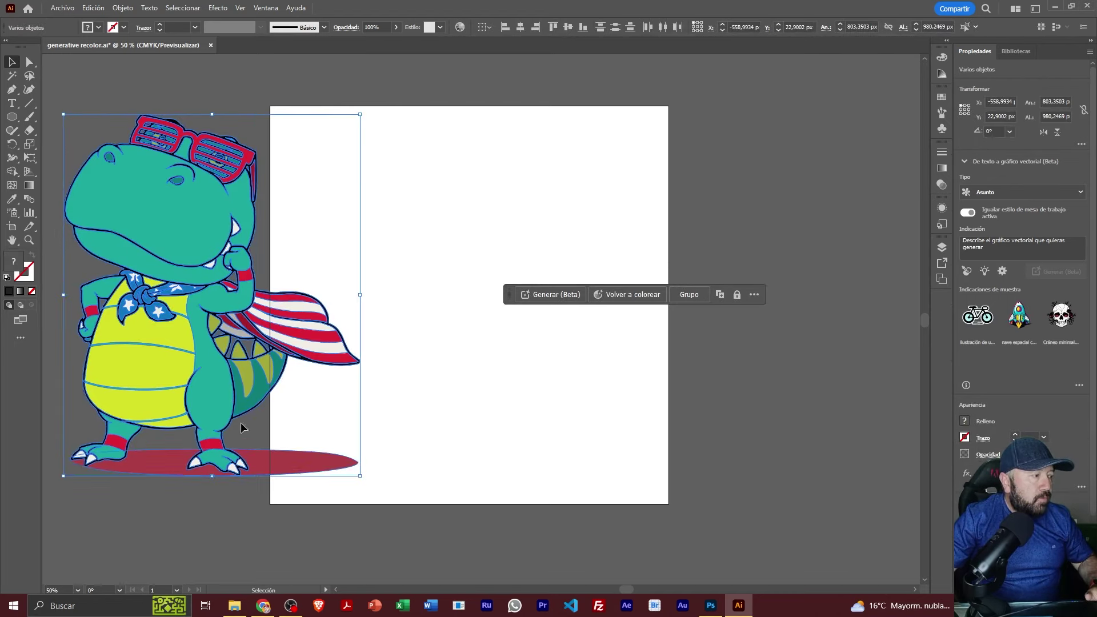
pyautogui.moveTo(209, 383); pyautogui.dragTo(432, 381)
pyautogui.hotkey('ctrl', 'z')
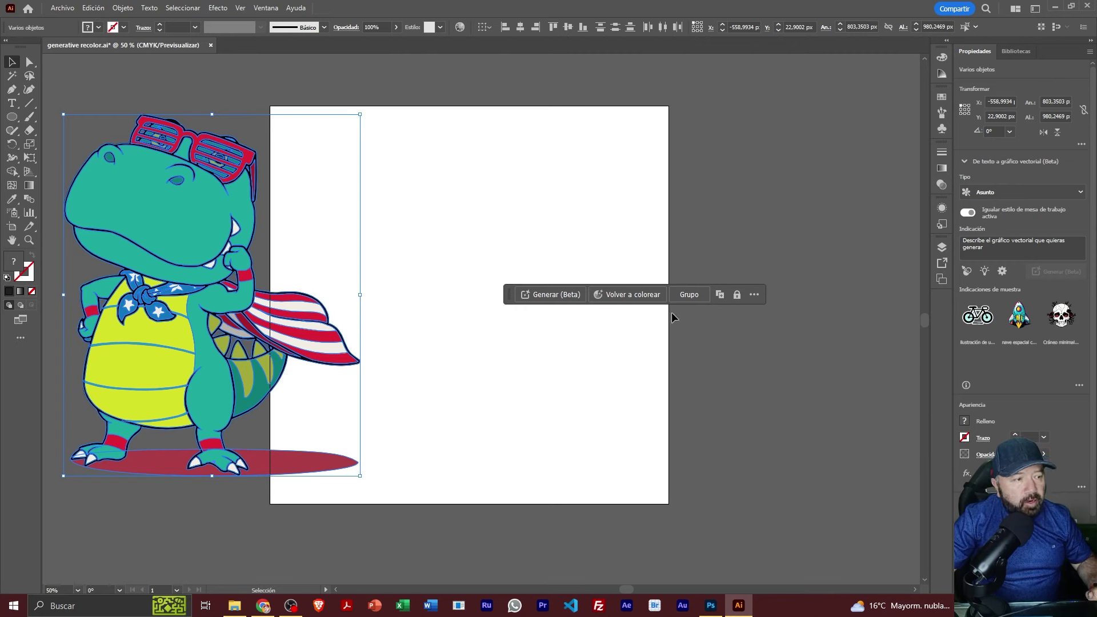
pyautogui.click(690, 295)
pyautogui.moveTo(209, 337); pyautogui.dragTo(456, 343)
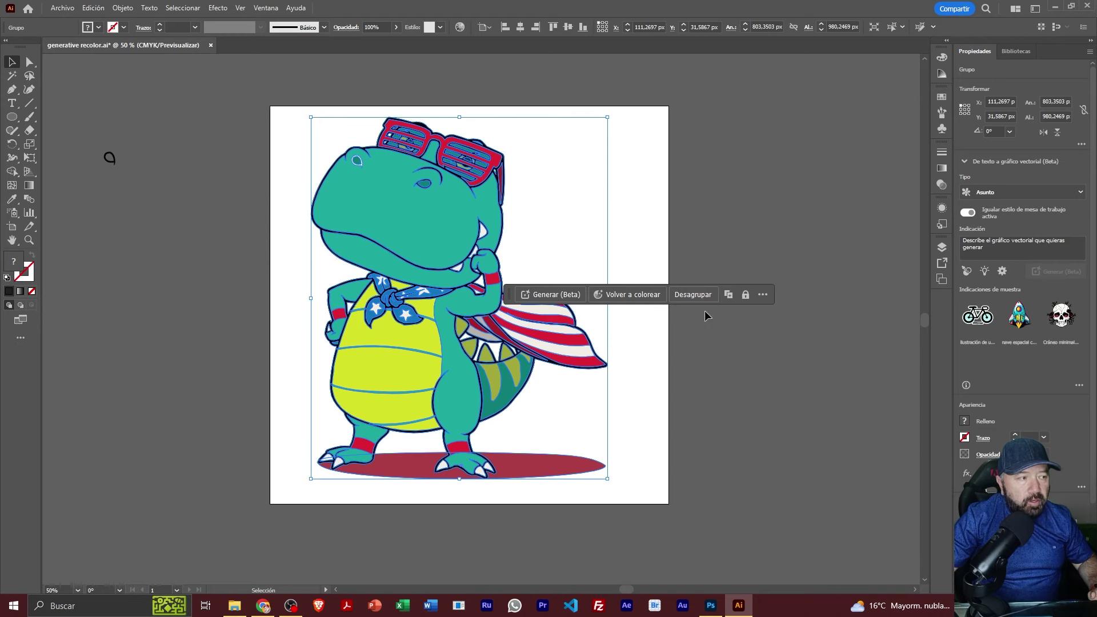
# - Undo an extra rightward shift, then drag a duplicate dinosaur up and to the right
pyautogui.moveTo(482, 341); pyautogui.dragTo(725, 433)
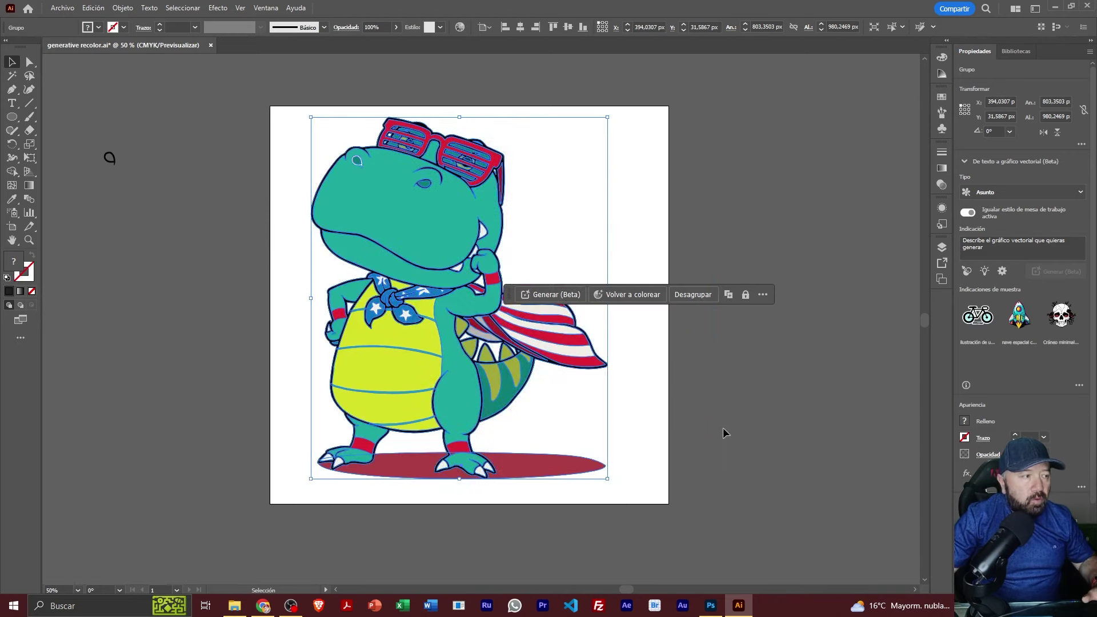
pyautogui.hotkey('ctrl', 'z')
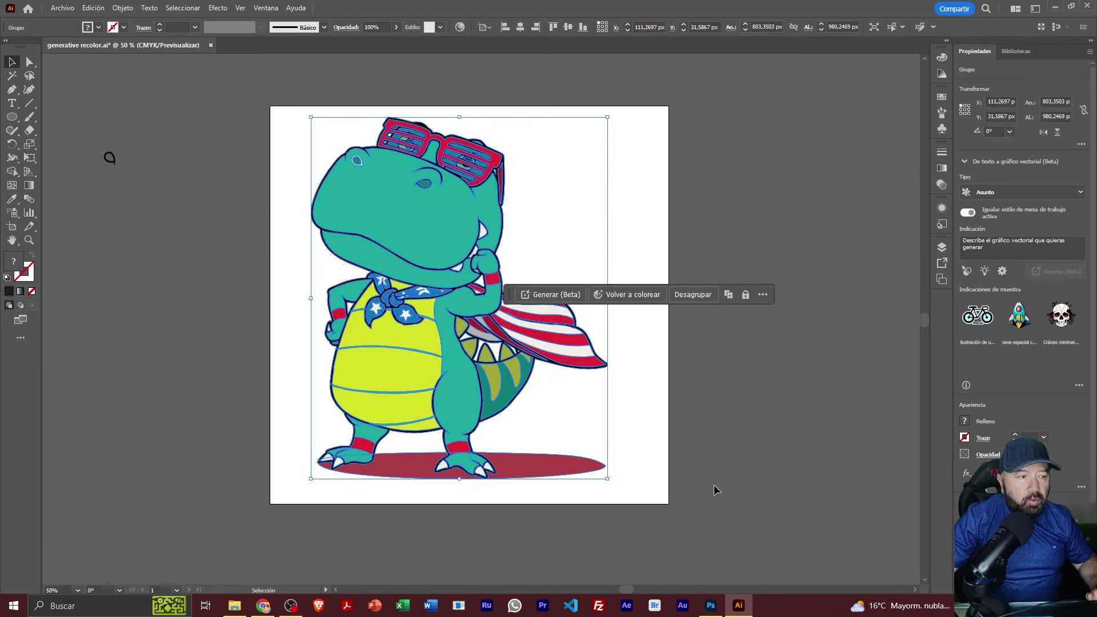
pyautogui.click(758, 355)
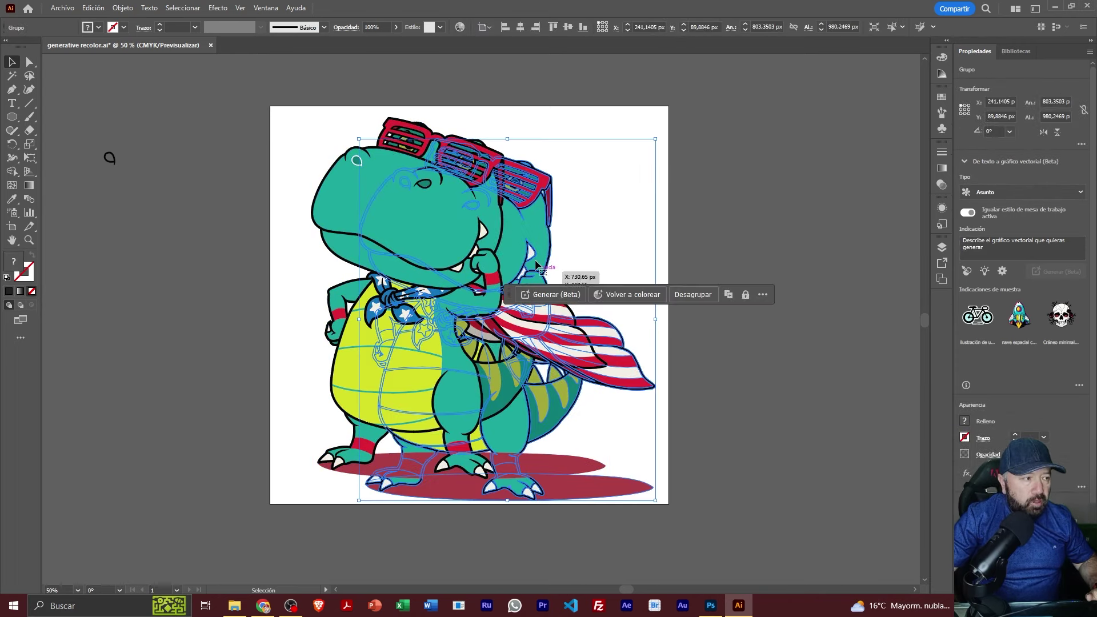
pyautogui.keyDown('alt'); pyautogui.moveTo(451, 263); pyautogui.dragTo(630, 238); pyautogui.keyUp('alt')
pyautogui.click(746, 295)
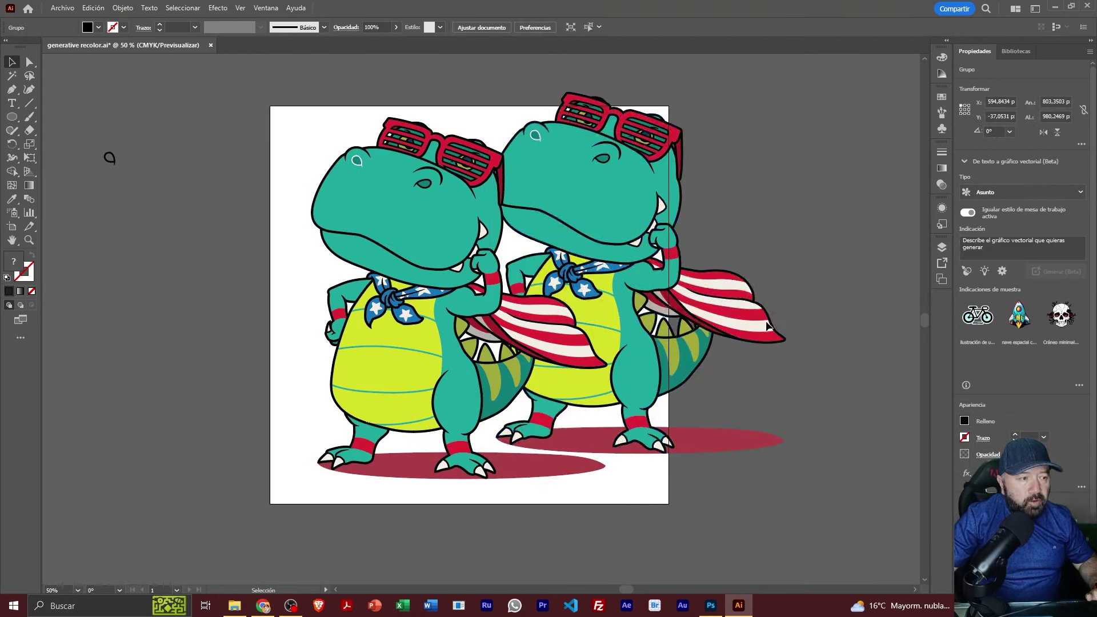
# - Unlock both dinosaur groups through the right-click Unlock options
pyautogui.rightClick(601, 193)
pyautogui.moveTo(639, 199)
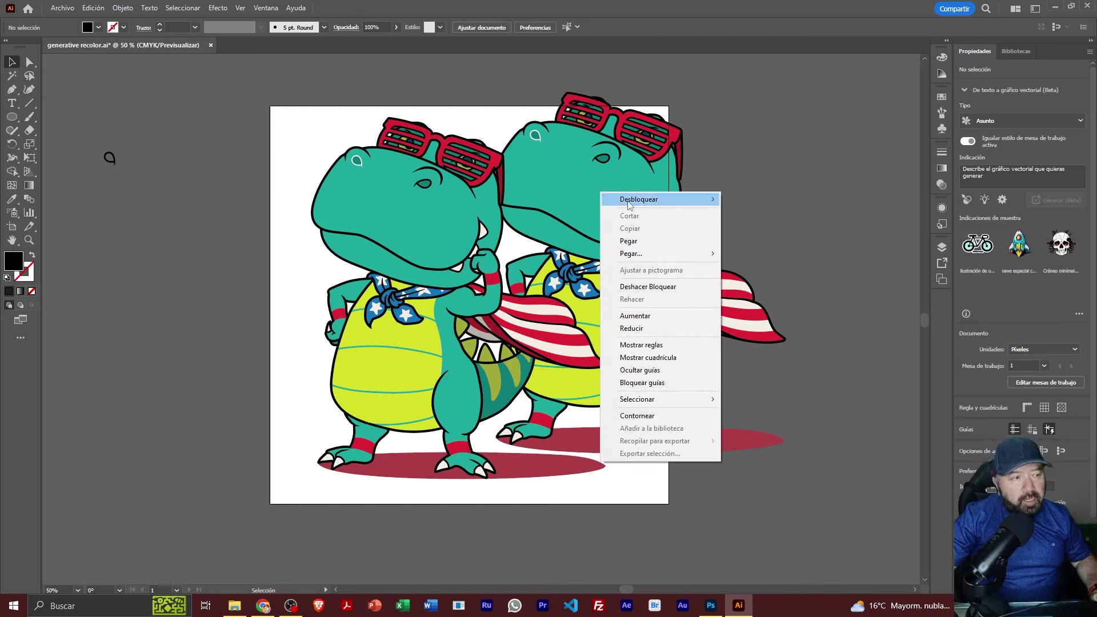
pyautogui.click(750, 200)
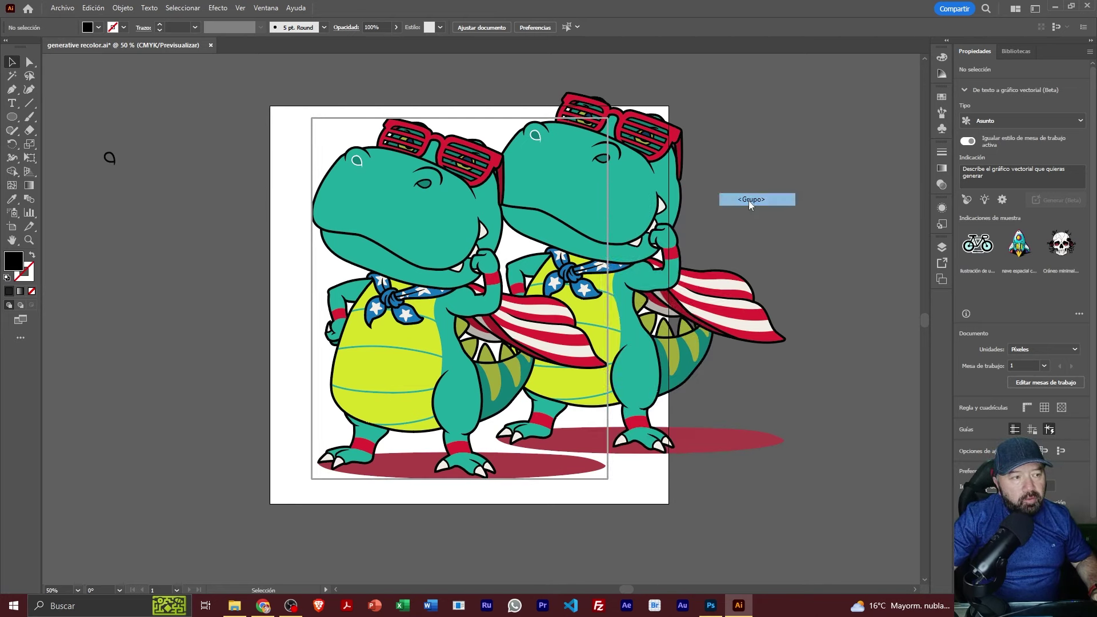
pyautogui.rightClick(615, 211)
pyautogui.moveTo(678, 221)
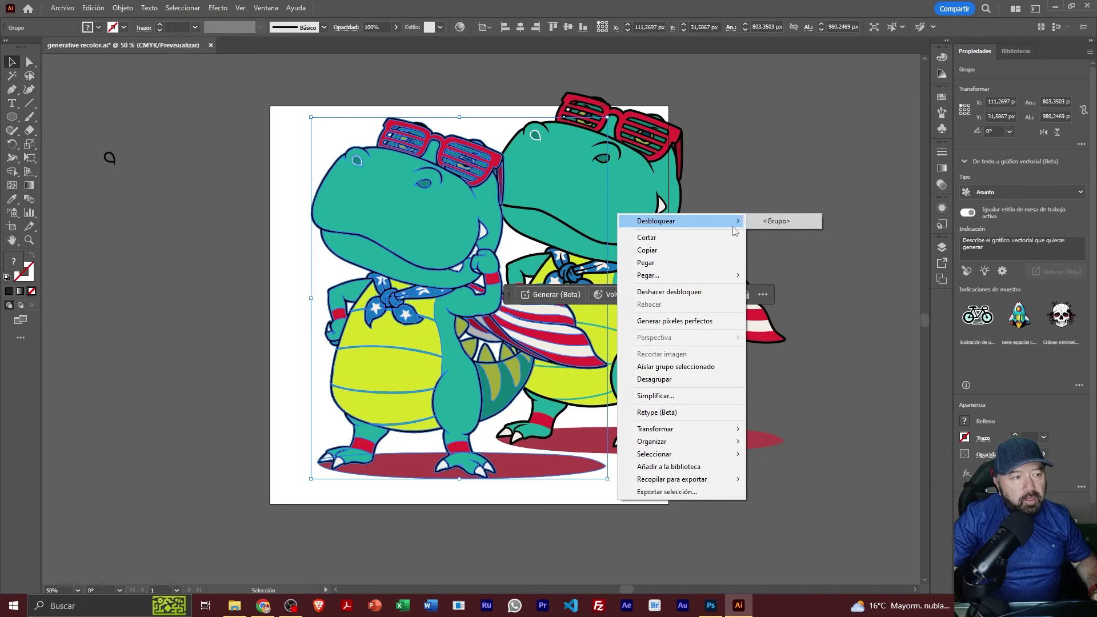
pyautogui.click(768, 221)
pyautogui.click(801, 129)
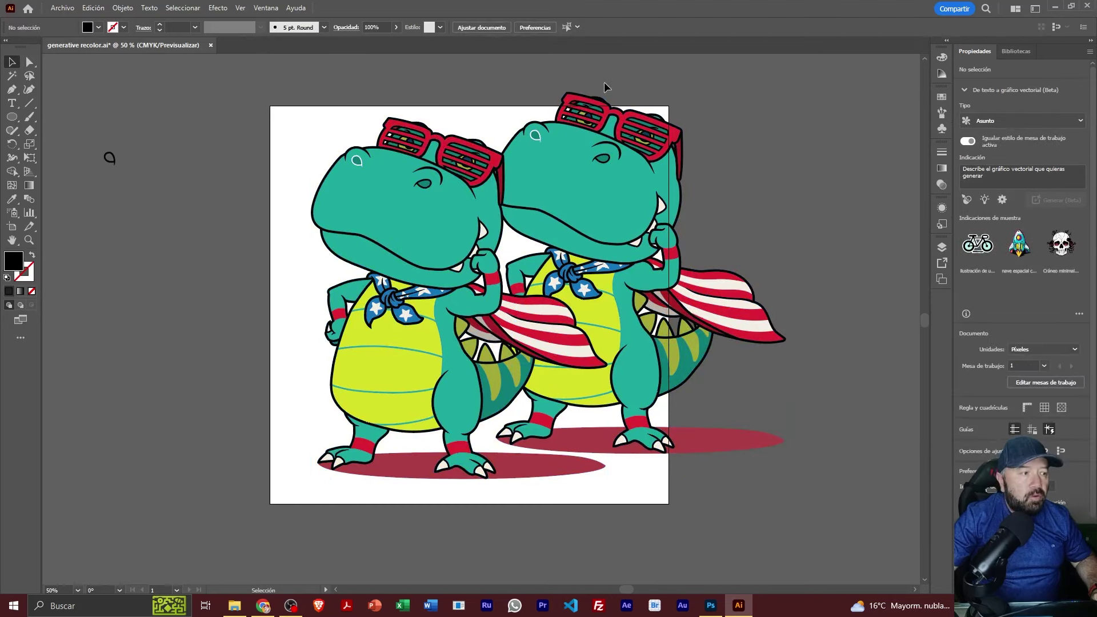
# - Delete the right duplicate dinosaur and select the remaining dinosaur group
pyautogui.click(596, 100)
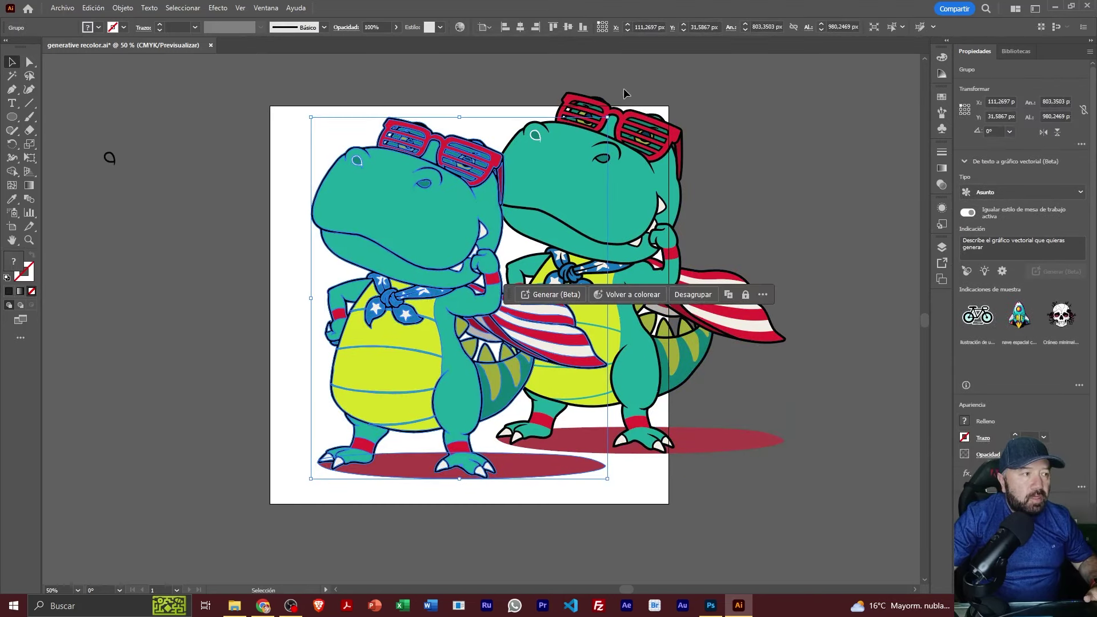
pyautogui.press('a')
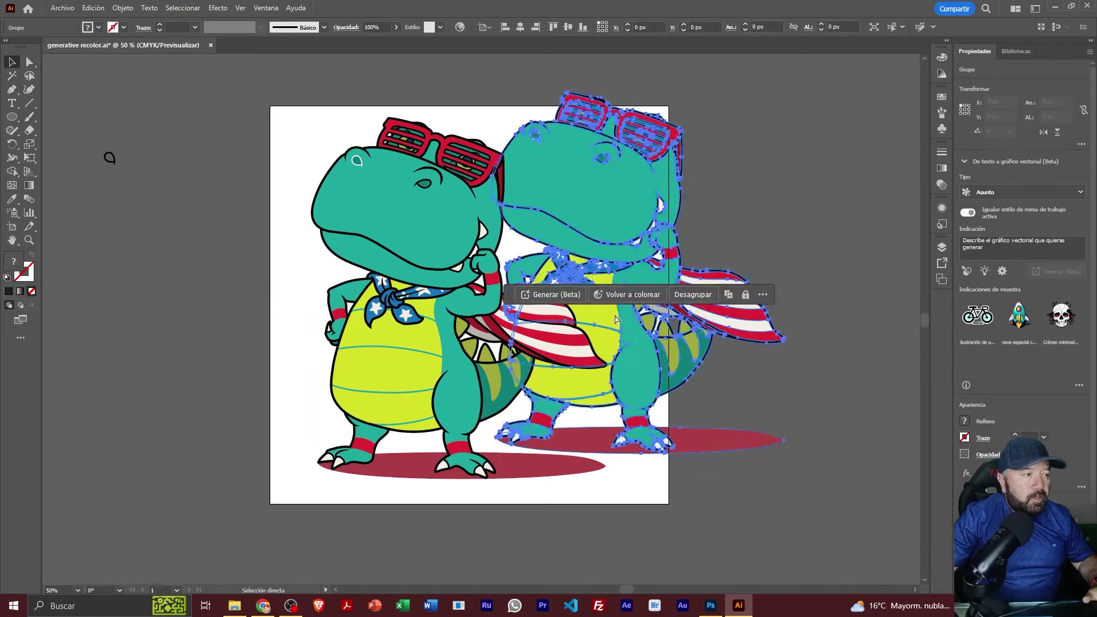
pyautogui.moveTo(728, 300); pyautogui.dragTo(549, 326)
pyautogui.press('v')
pyautogui.click(602, 209)
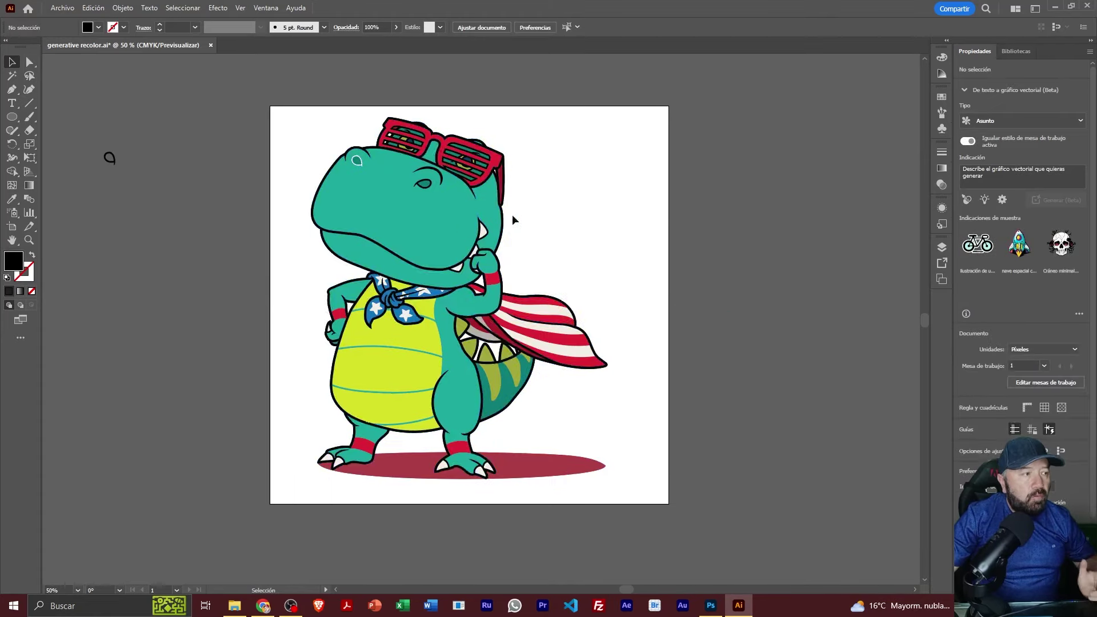
pyautogui.click(458, 219)
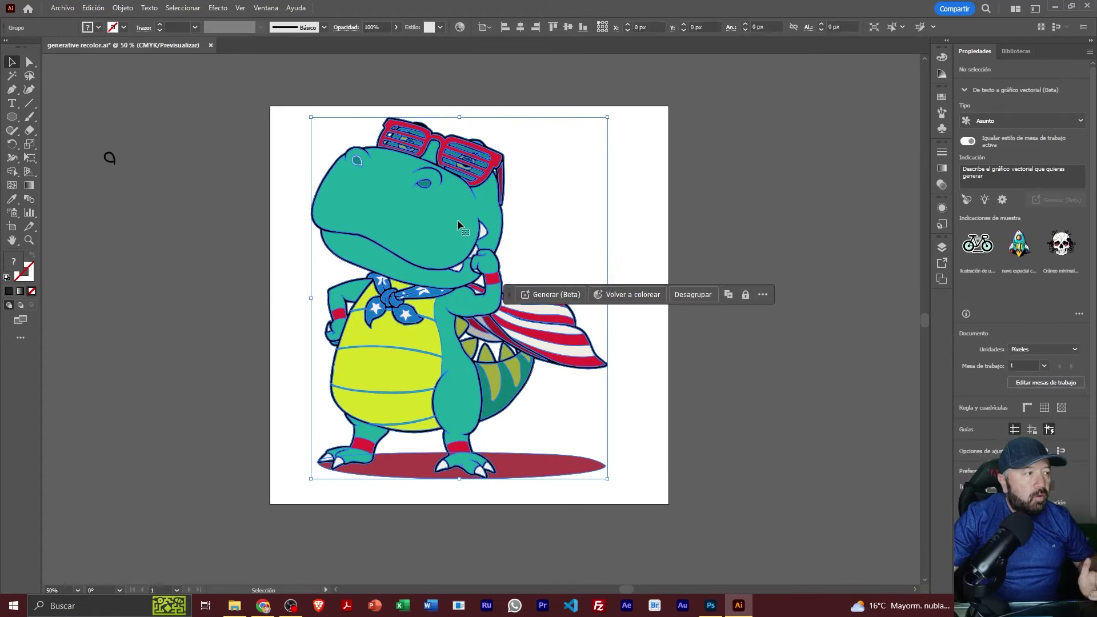
# - Open Recolor Artwork from the Edit menu and switch to its Generative Recolor tab
pyautogui.click(92, 8)
pyautogui.moveTo(118, 221)
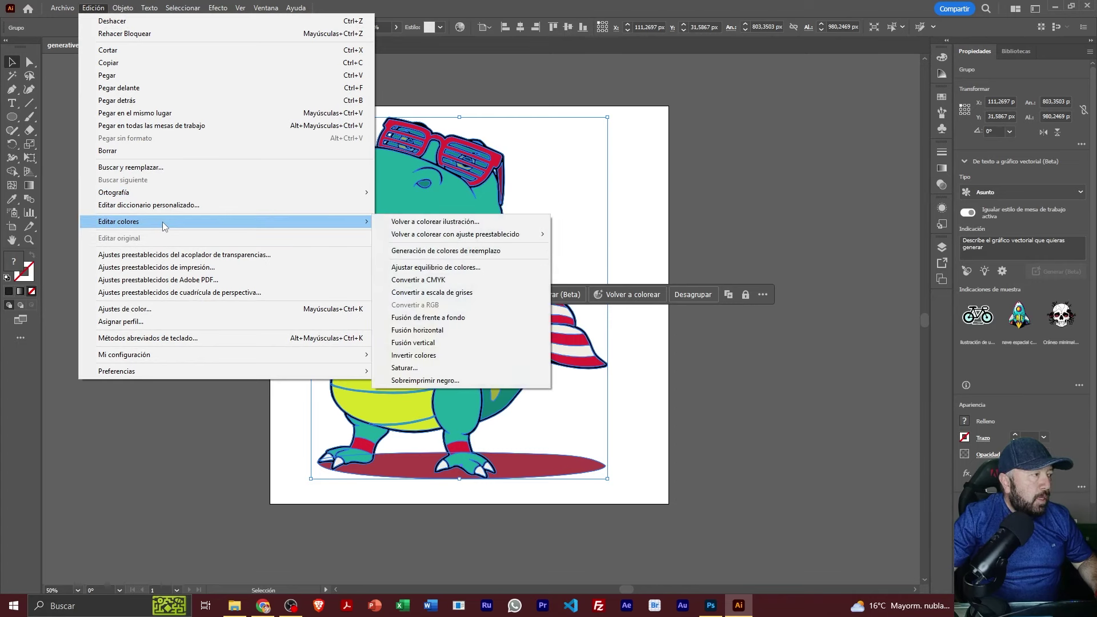
pyautogui.click(456, 225)
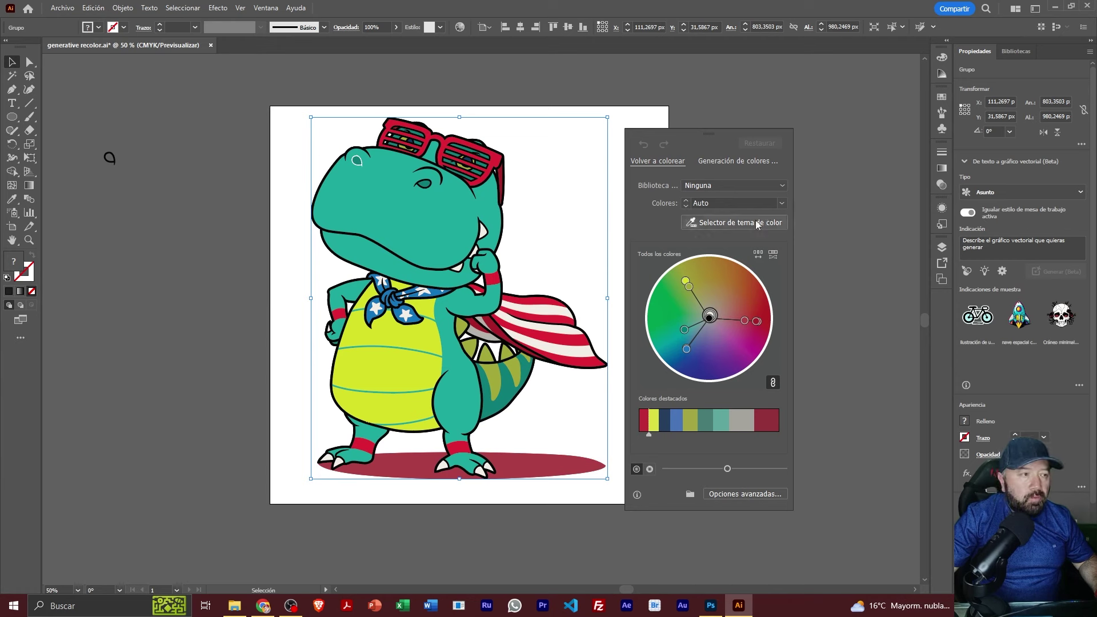
pyautogui.click(728, 161)
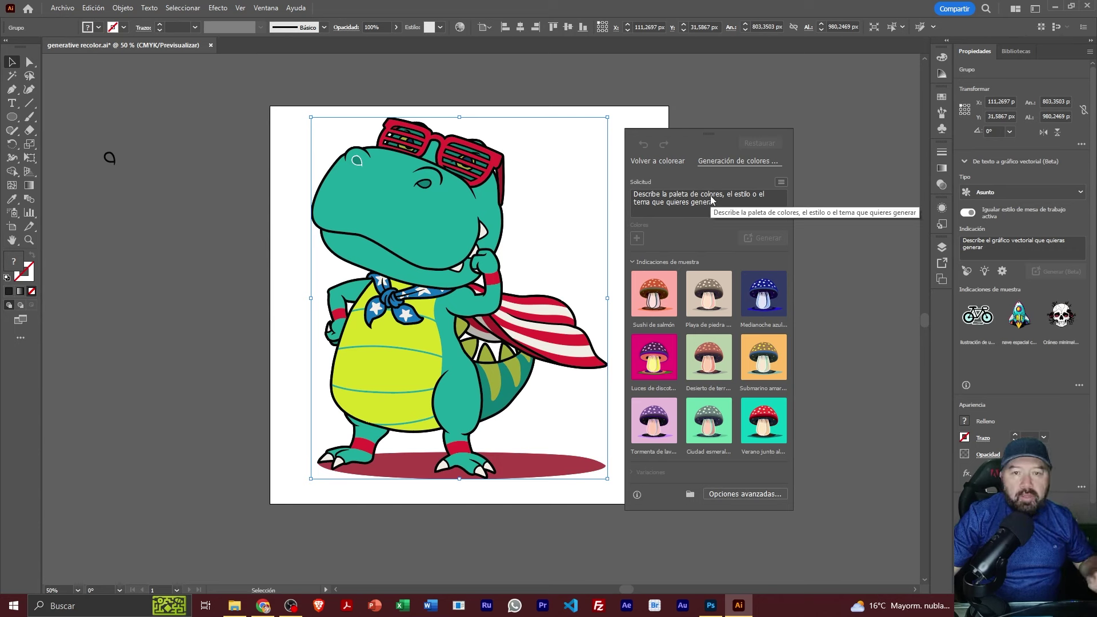
# - Generate variations from the prompt 'sushi con arroz' and apply the second, brown one to the dinosaur
pyautogui.click(715, 196)
pyautogui.write('sgu')
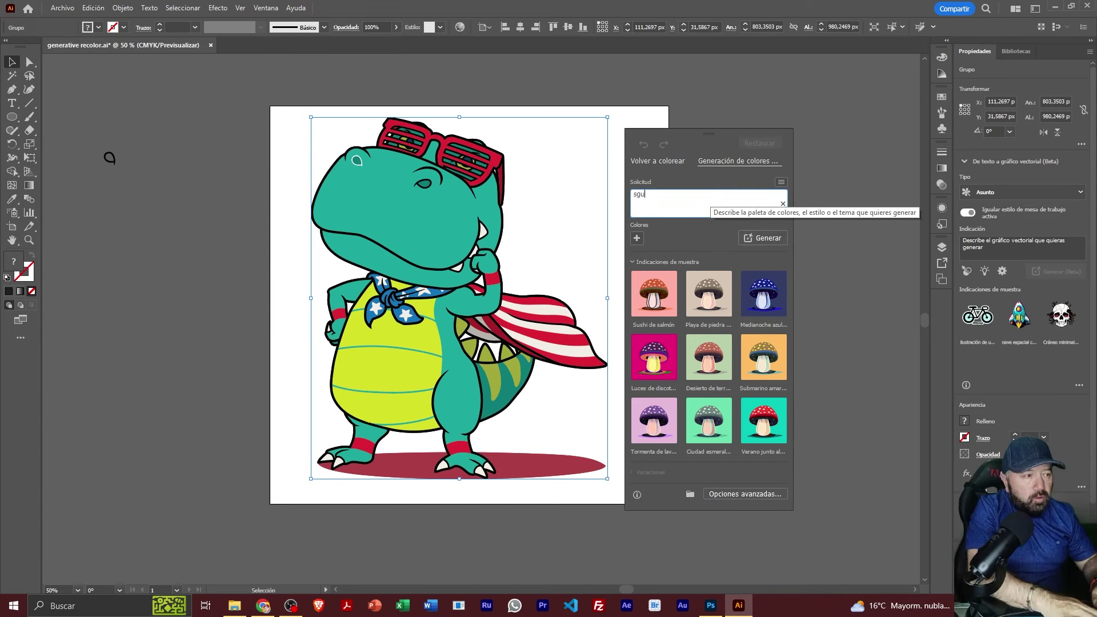
pyautogui.press('BackSpace')
pyautogui.press('BackSpace')
pyautogui.press('BackSpace')
pyautogui.write('su')
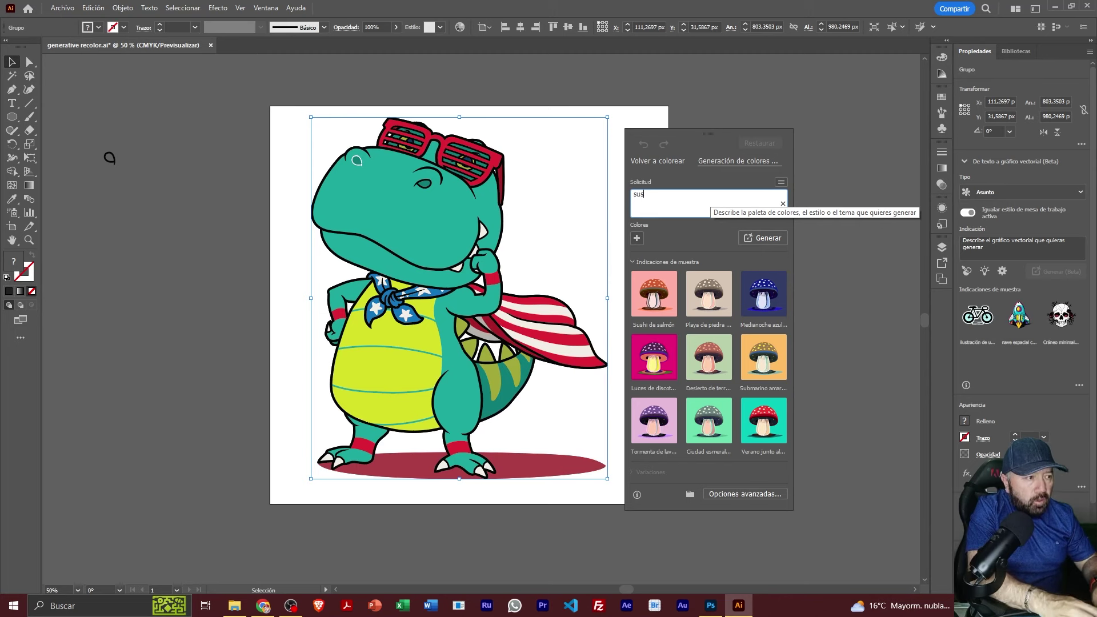
pyautogui.write('shi con a')
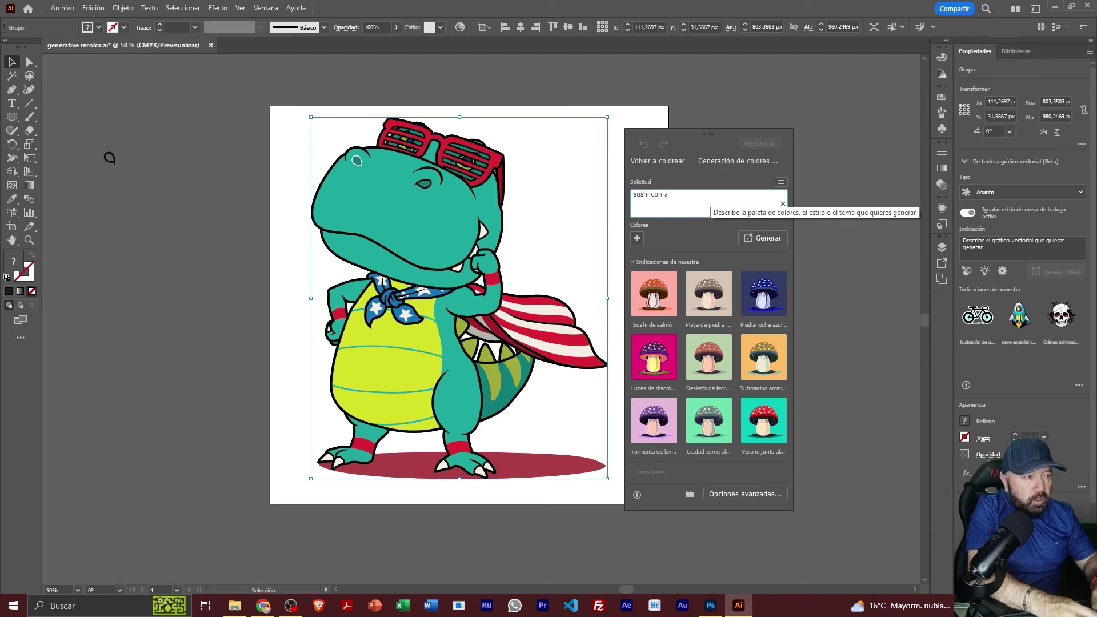
pyautogui.write('rroz')
pyautogui.press('Return')
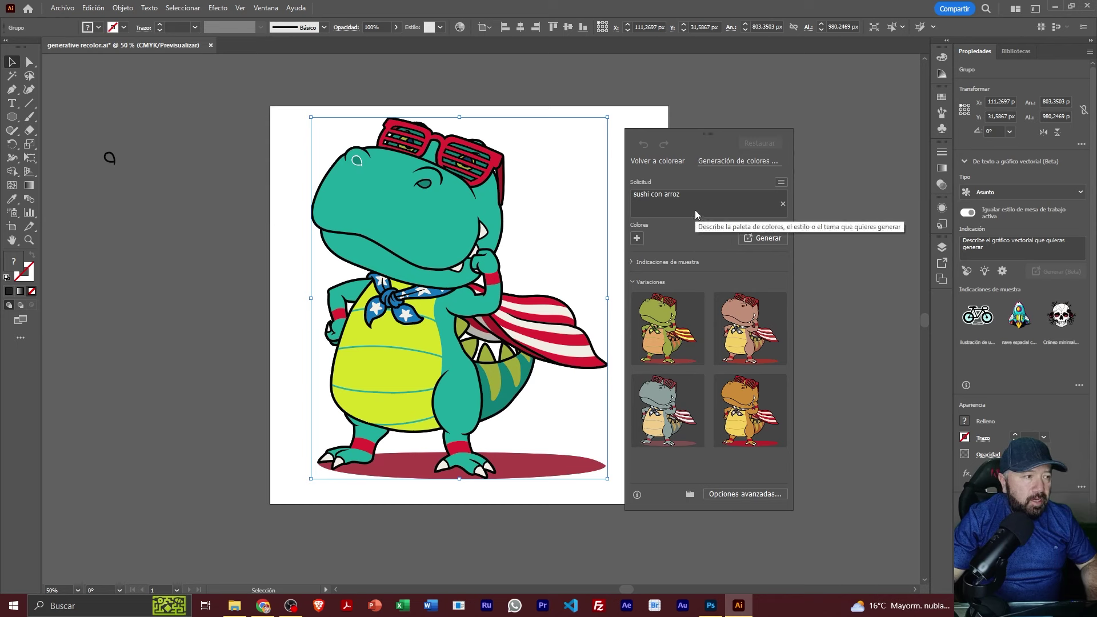
pyautogui.moveTo(749, 329)
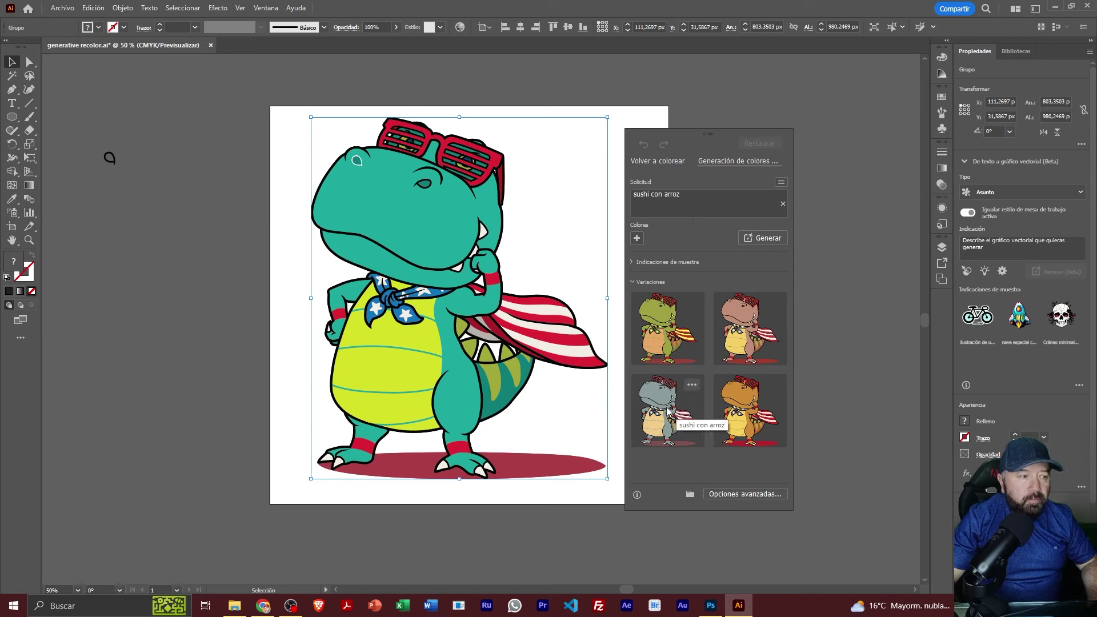
pyautogui.click(743, 344)
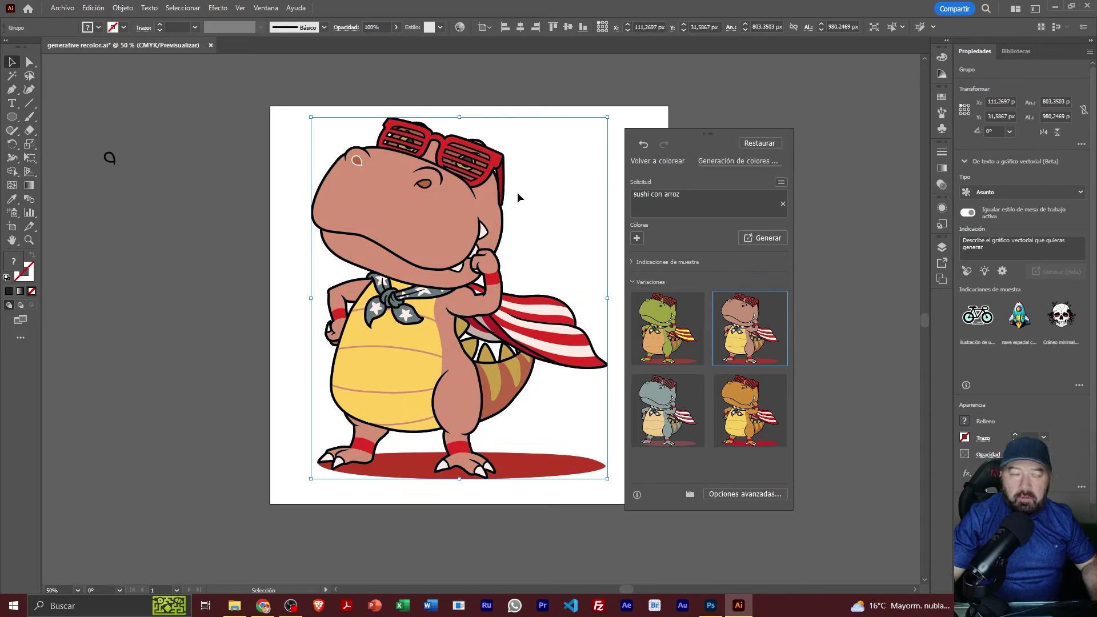
# - Open the Swatches panel beside the recolour panel and enlarge it
pyautogui.click(266, 8)
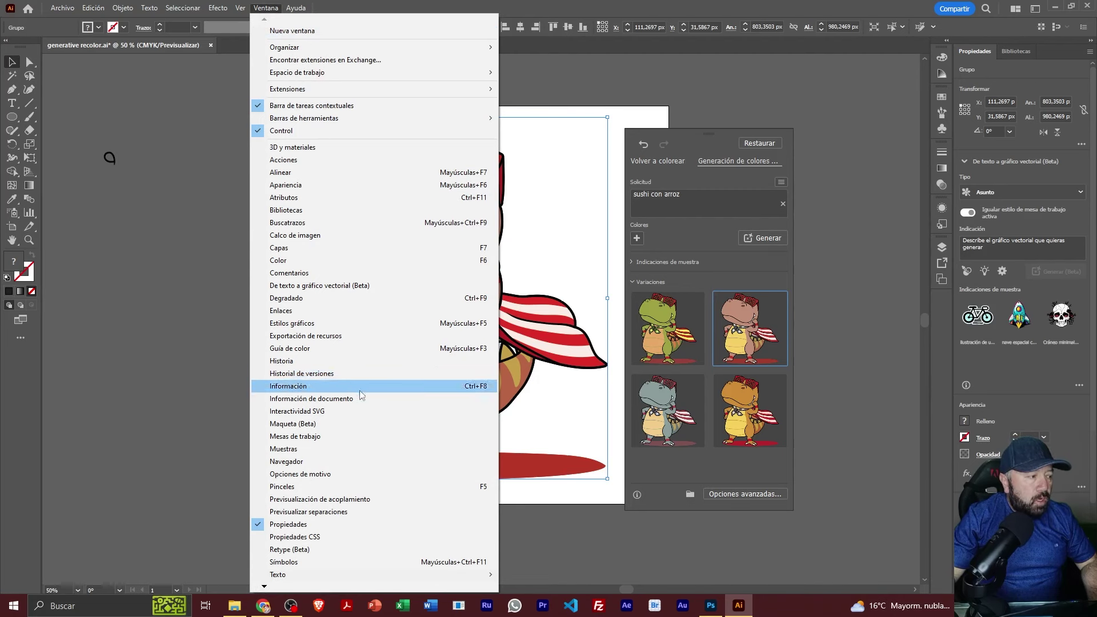
pyautogui.click(380, 450)
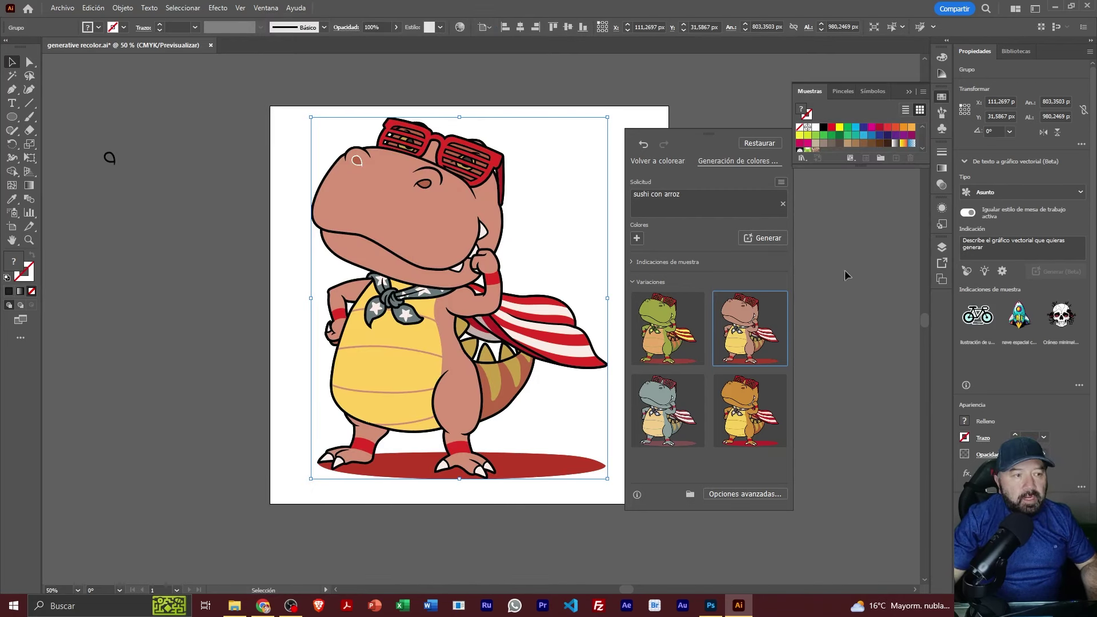
pyautogui.moveTo(698, 131); pyautogui.dragTo(670, 123)
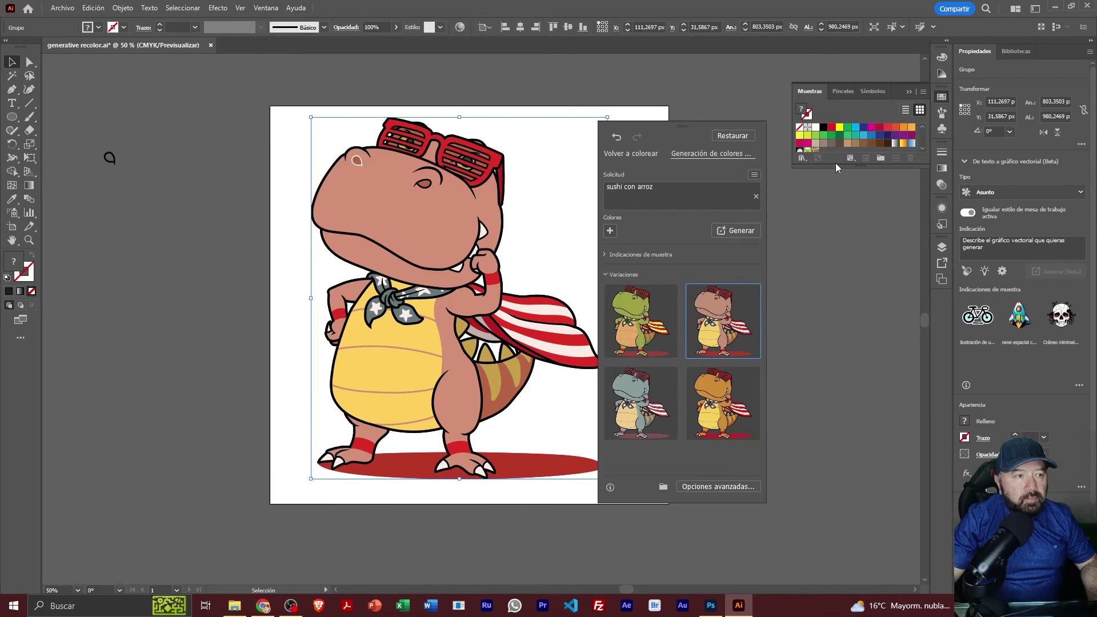
pyautogui.moveTo(840, 166); pyautogui.dragTo(842, 225)
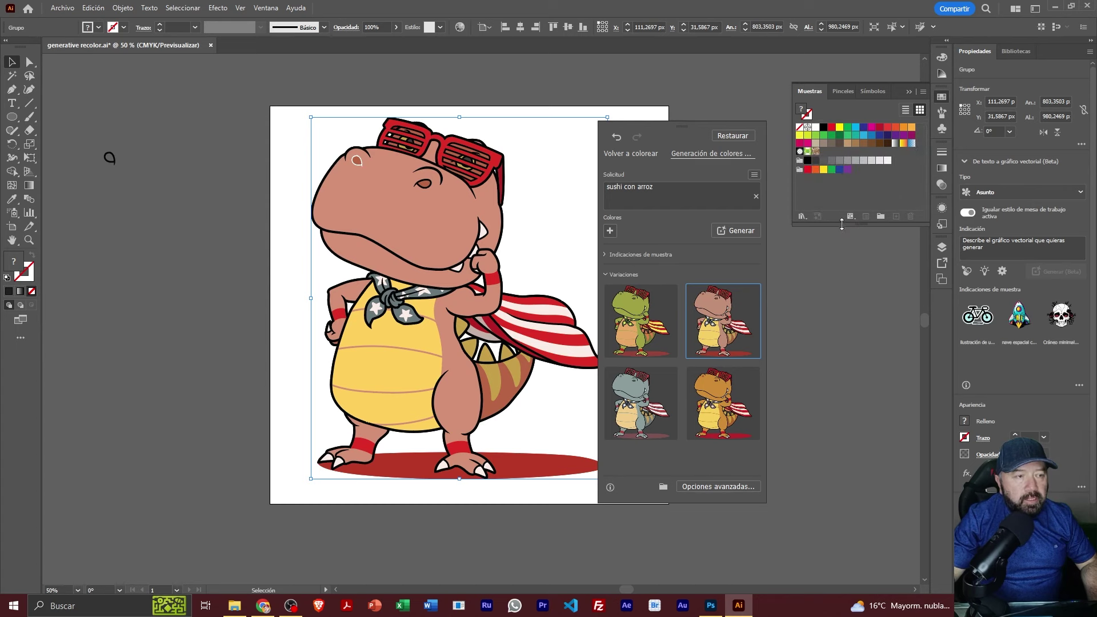
# - Save the artwork colours as a new colour group named 'sushi con a', then deselect the dinosaur
pyautogui.click(884, 219)
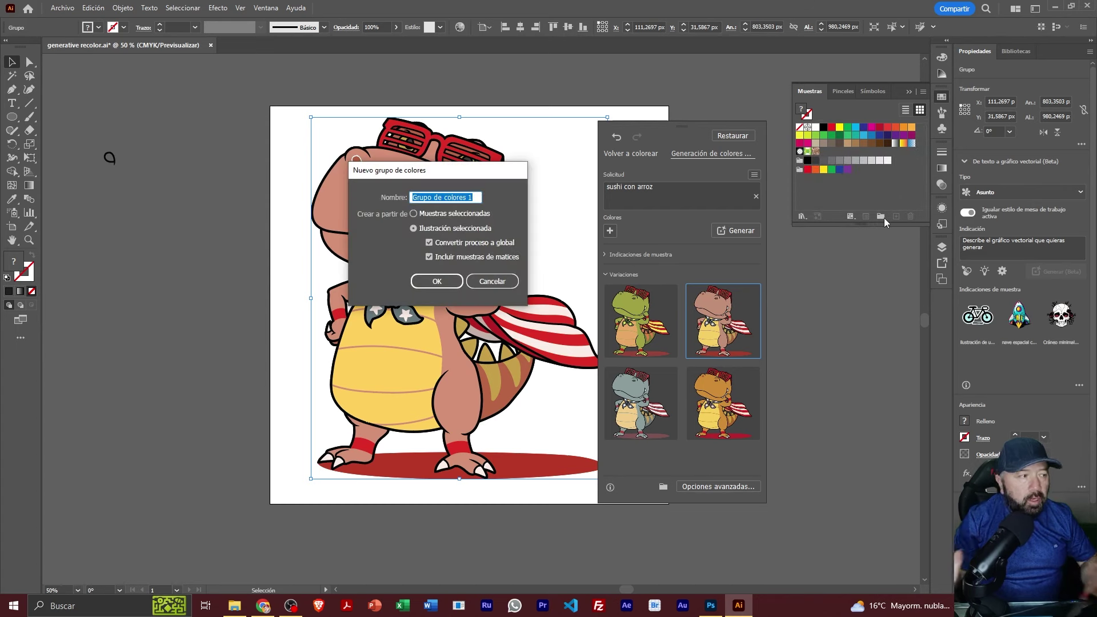
pyautogui.write('sushi con')
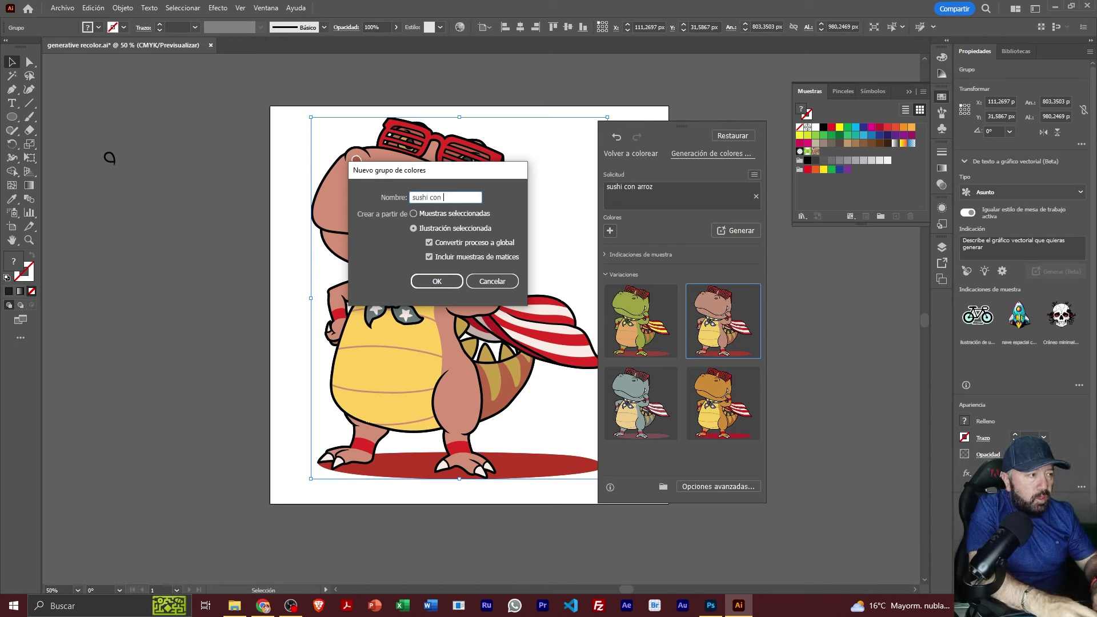
pyautogui.write(' arro')
pyautogui.press('Return')
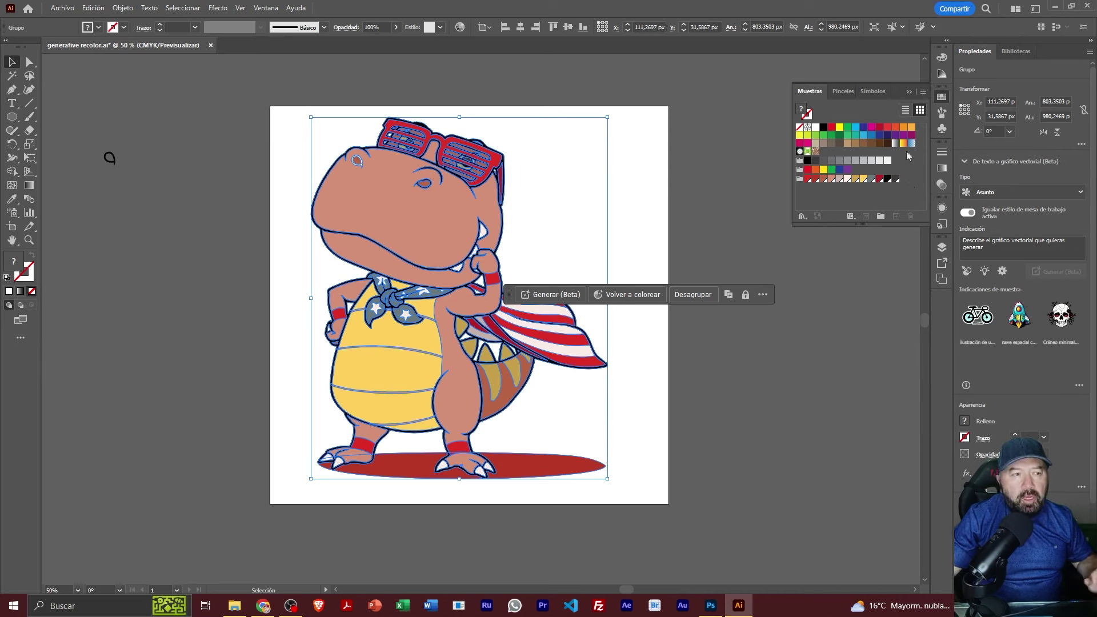
pyautogui.click(924, 92)
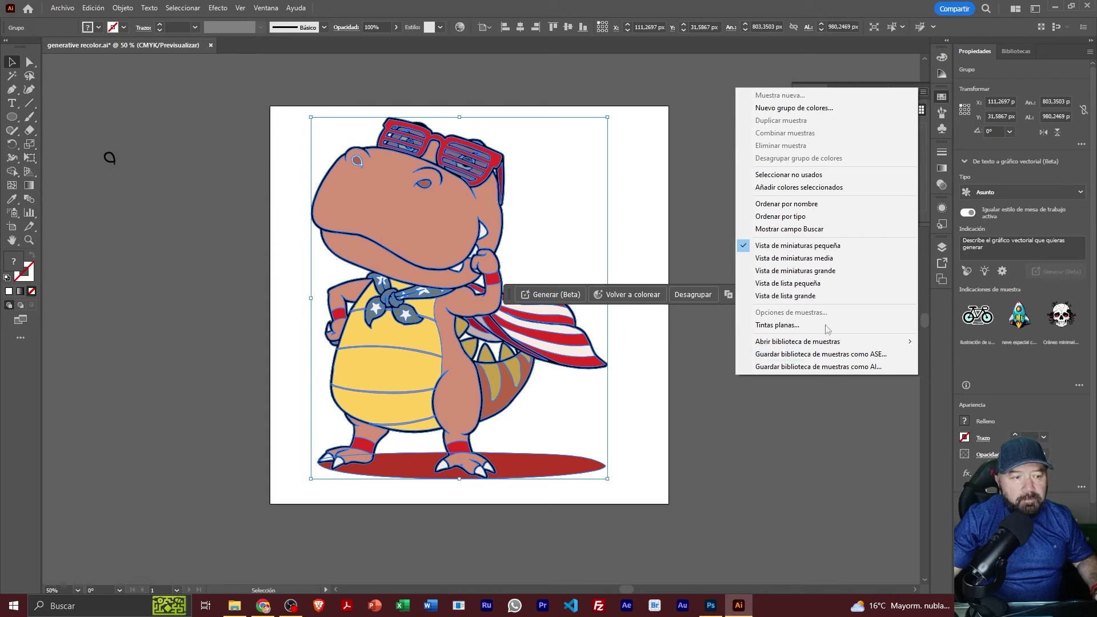
pyautogui.click(712, 232)
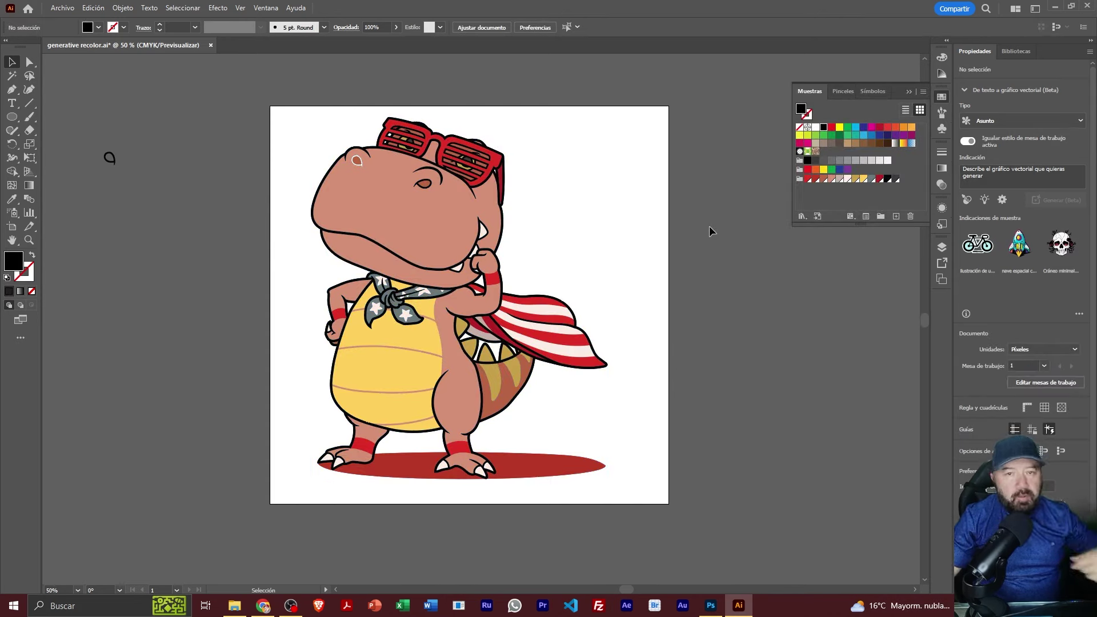
# - Select all the artwork and generate recolour variations from the prompt 'girasoles a medio dia'
pyautogui.hotkey('ctrl', 'a')
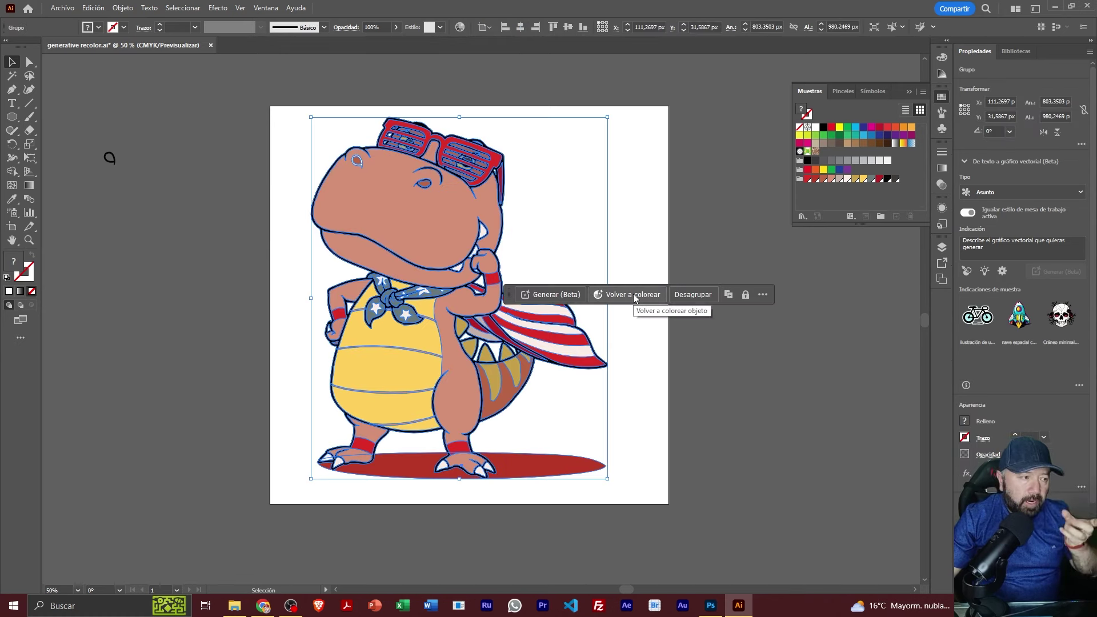
pyautogui.click(635, 295)
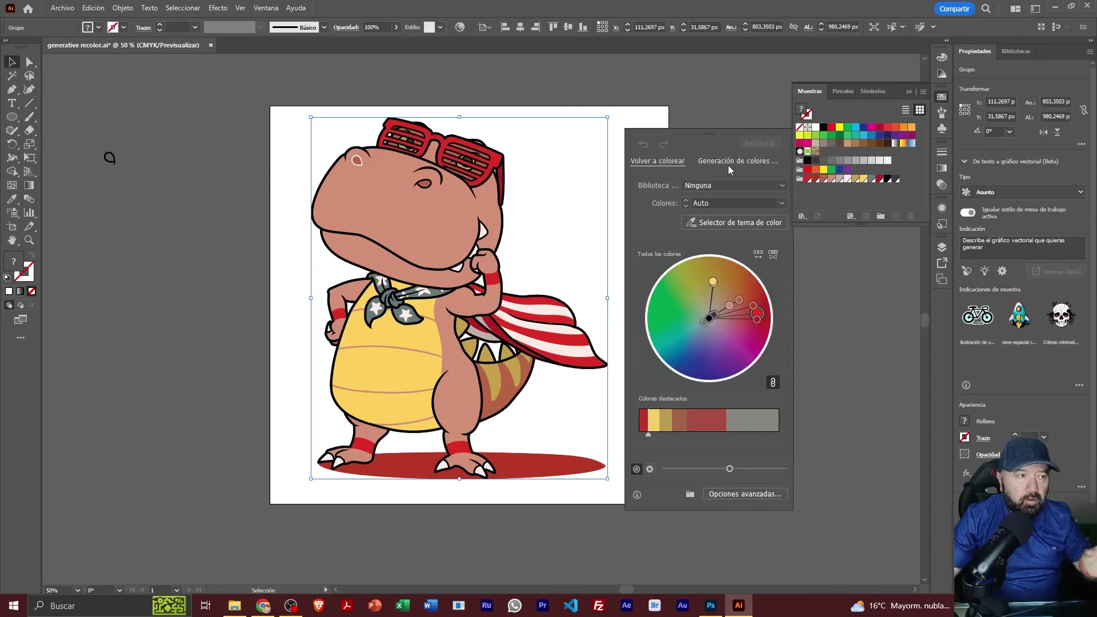
pyautogui.click(729, 164)
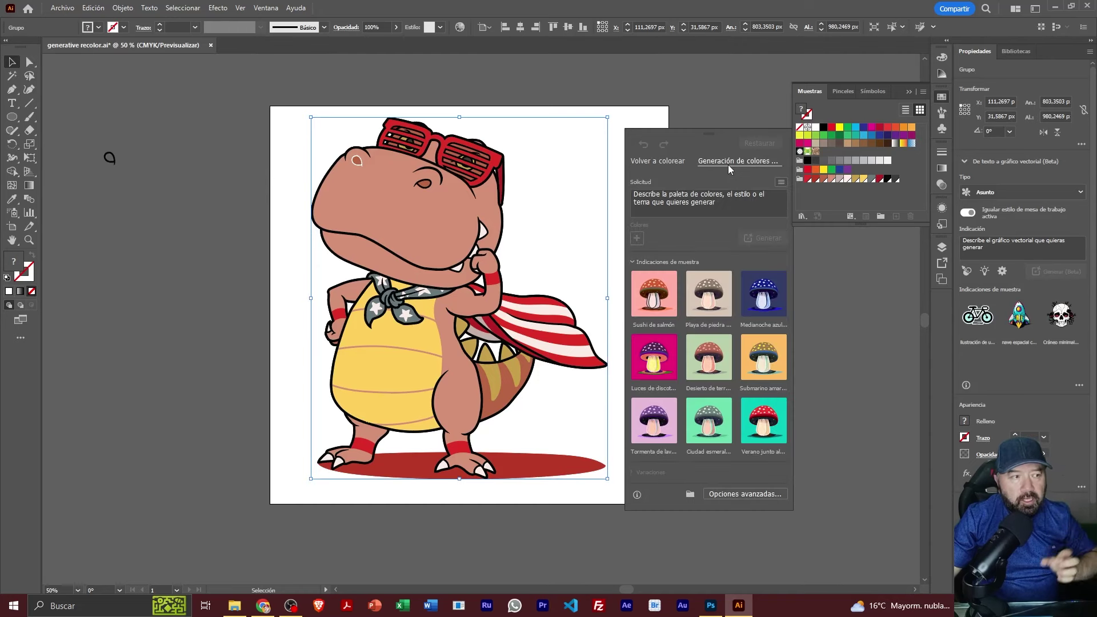
pyautogui.click(734, 197)
pyautogui.write('giraosles')
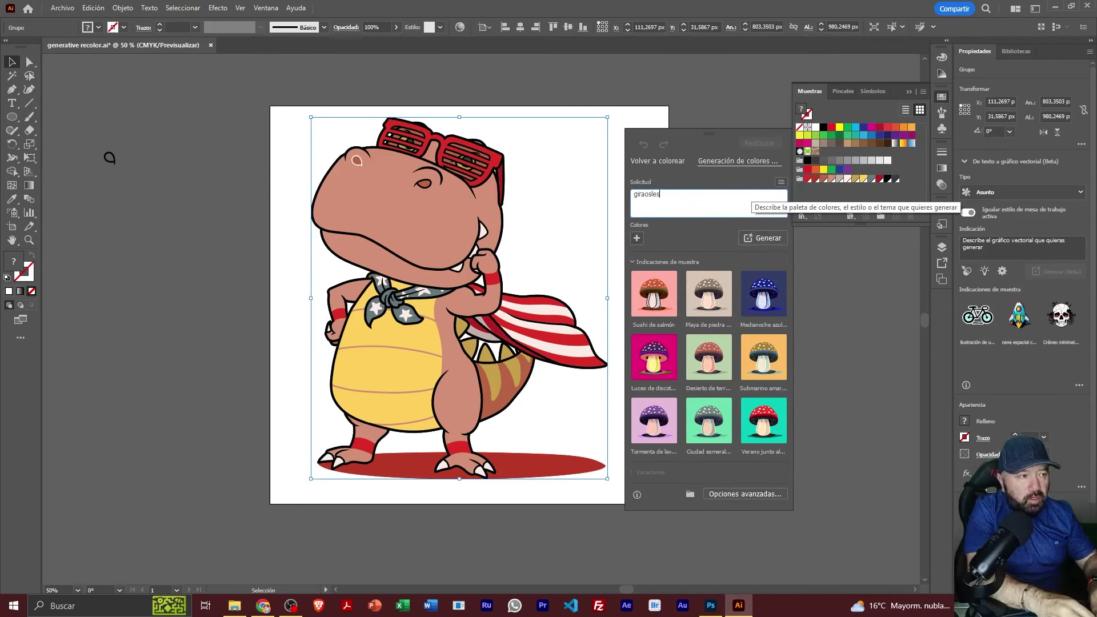
pyautogui.press('BackSpace')
pyautogui.press('BackSpace')
pyautogui.press('BackSpace')
pyautogui.write('so')
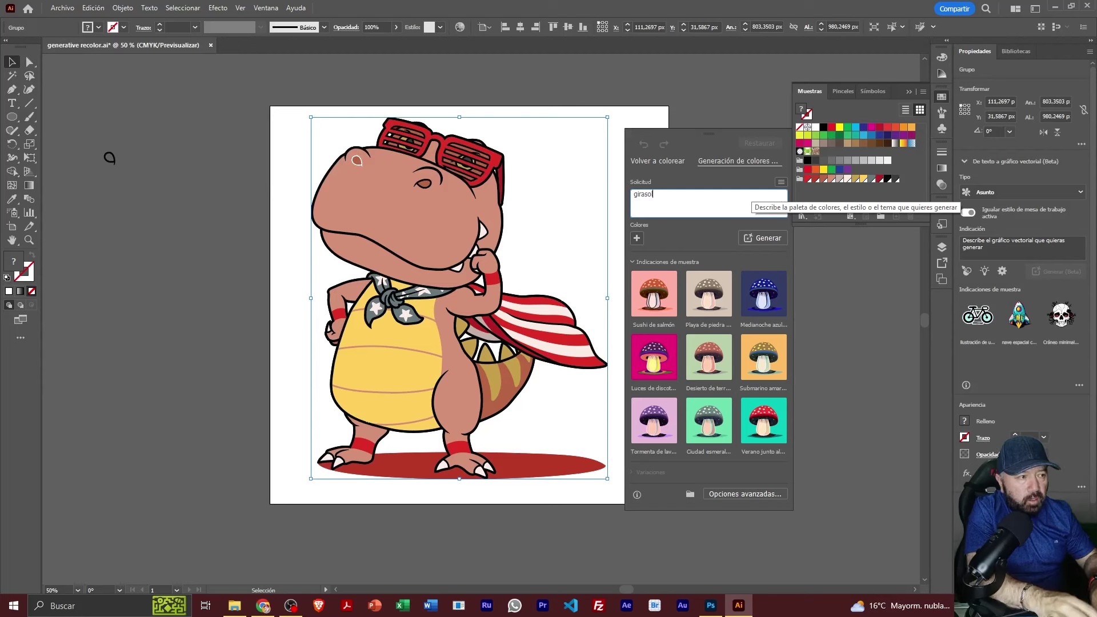
pyautogui.write('les a medio dia')
pyautogui.press('Return')
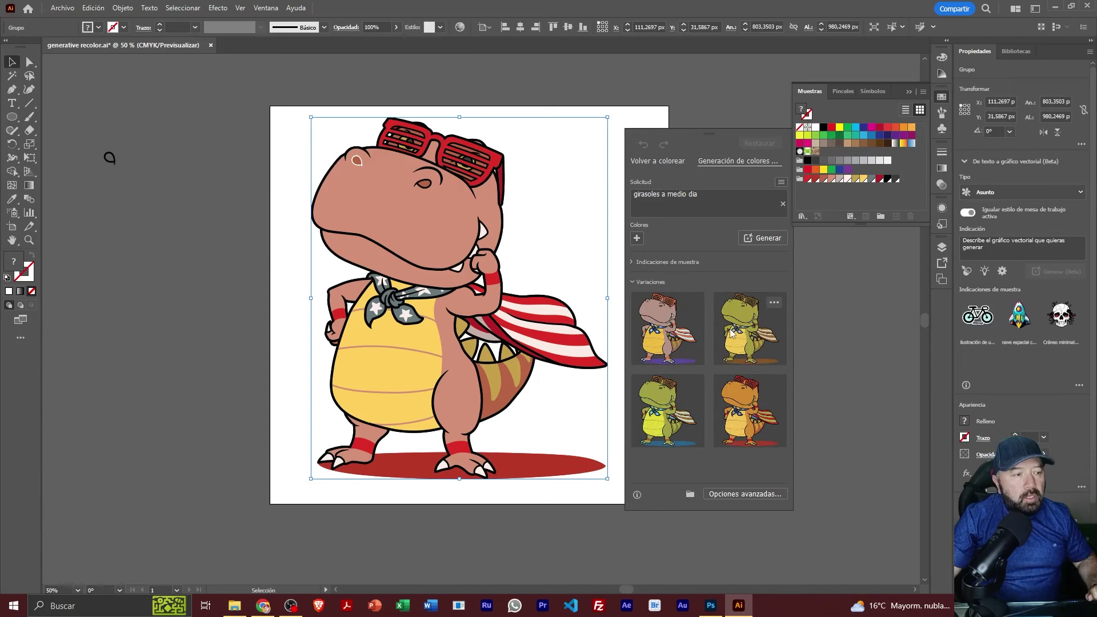
# - Apply the fourth, orange-and-yellow sunflower variation to the dinosaur and close Generative Recolor
pyautogui.scroll(-1, 695, 361)
pyautogui.scroll(-2, 743, 363)
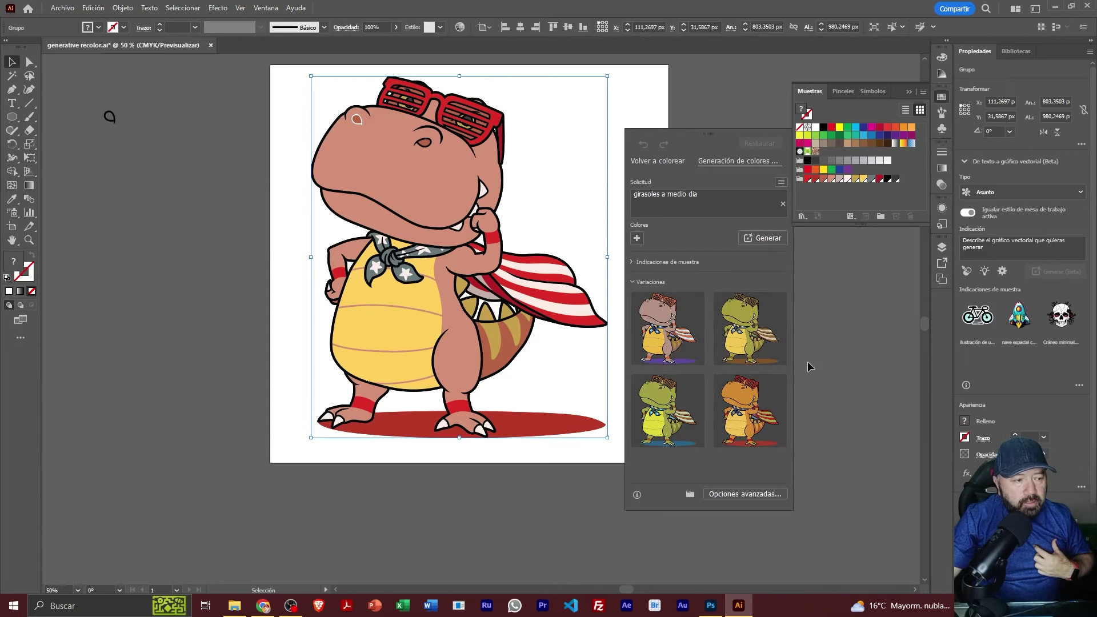
pyautogui.scroll(2, 541, 372)
pyautogui.scroll(3, 541, 372)
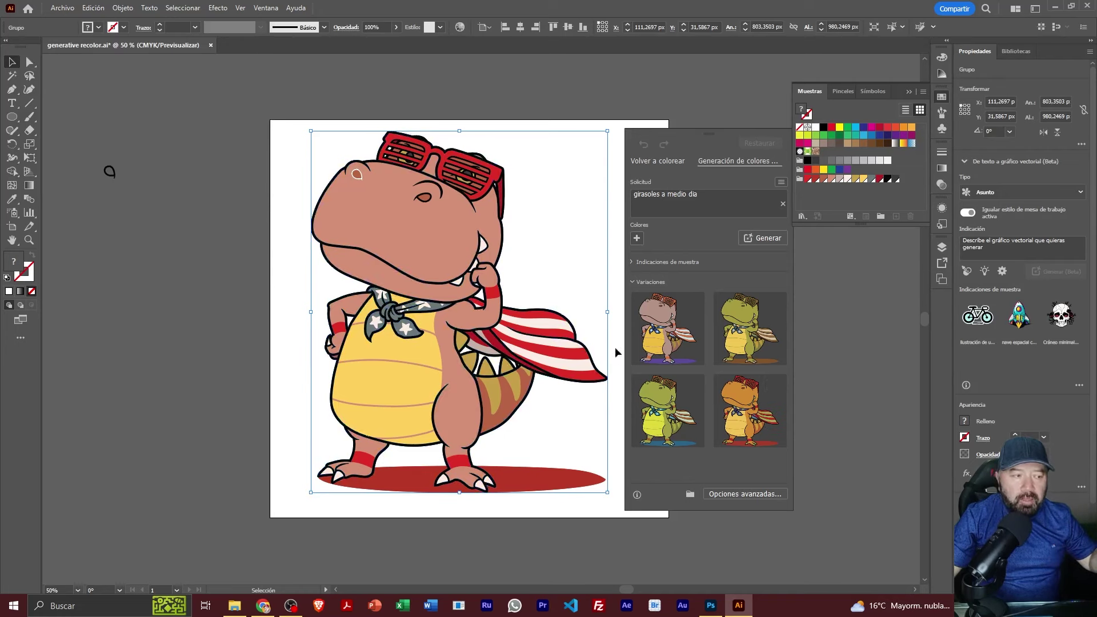
pyautogui.click(743, 395)
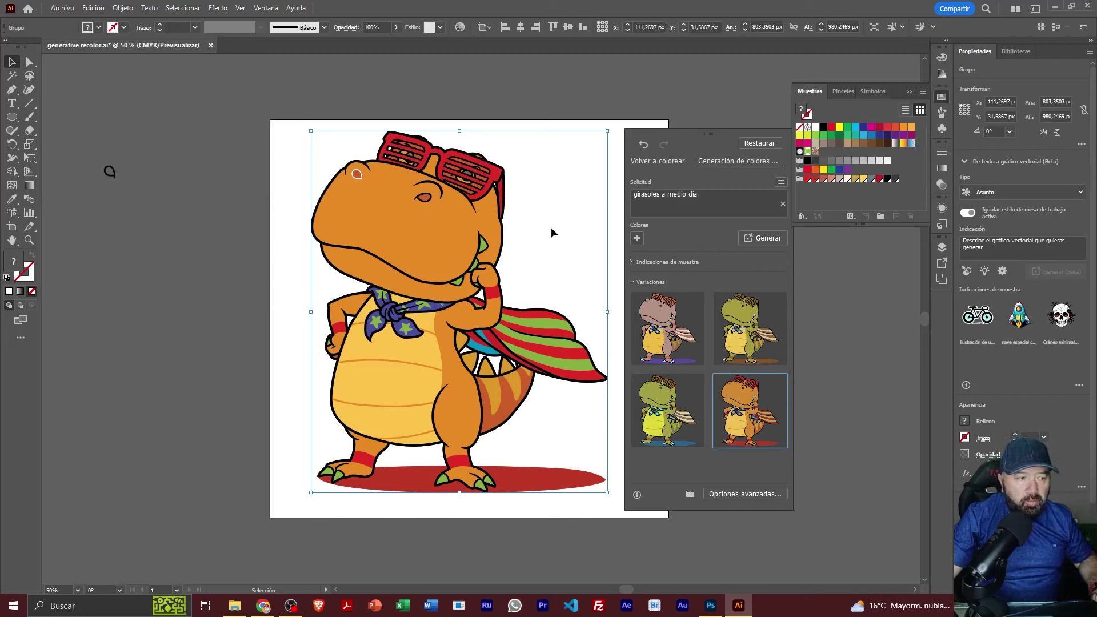
pyautogui.moveTo(667, 411)
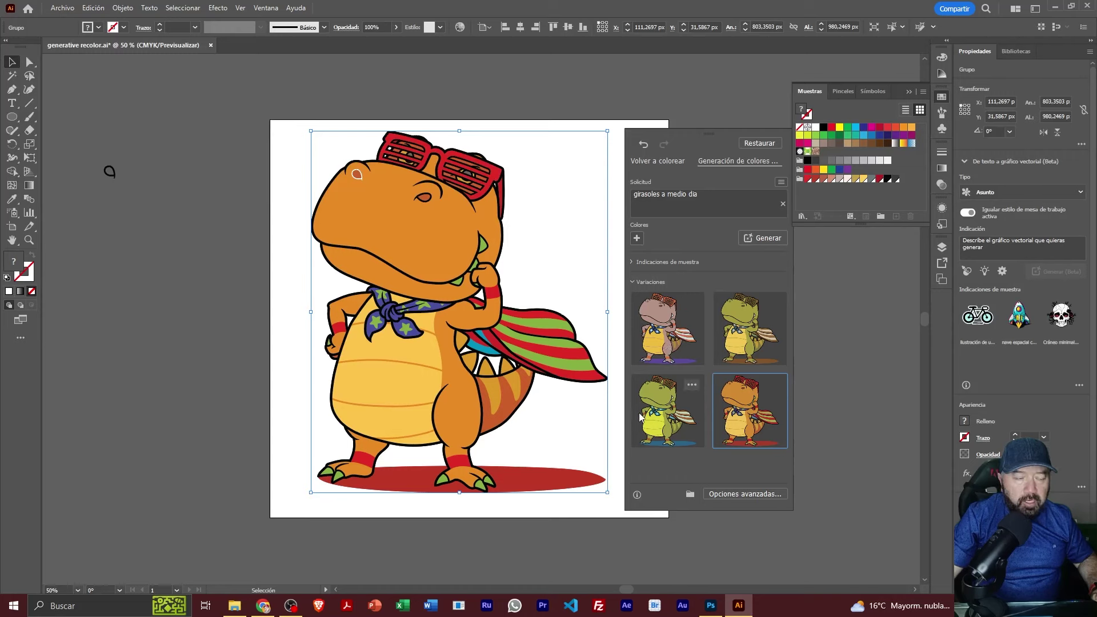
pyautogui.click(552, 221)
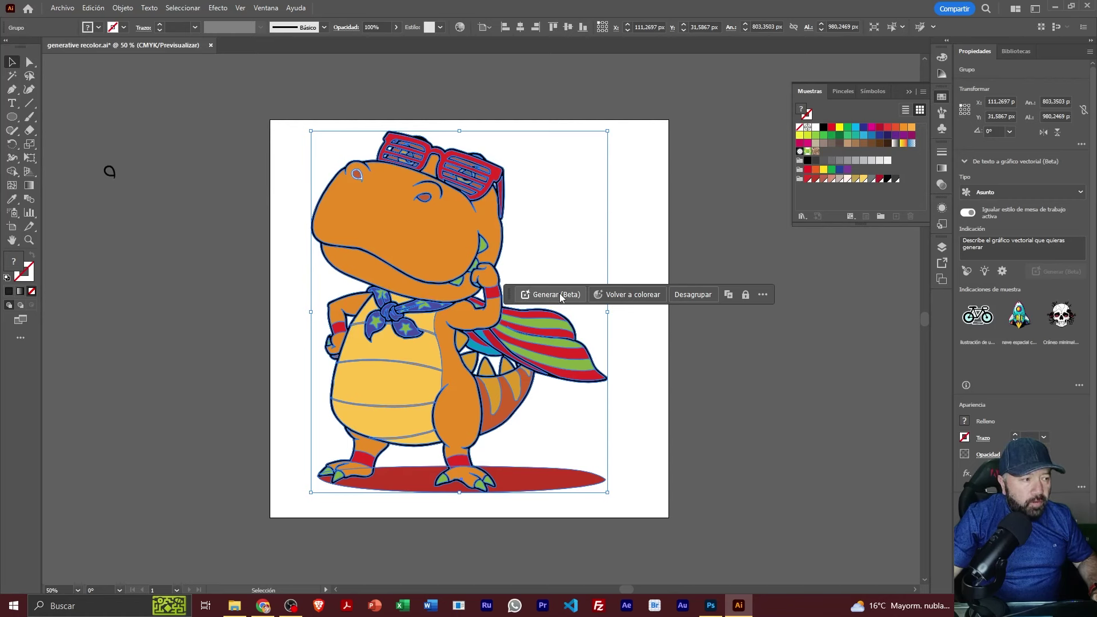
# - Start Generar (Beta) text-to-vector and enter the prompt 'globos de colores'
pyautogui.click(561, 297)
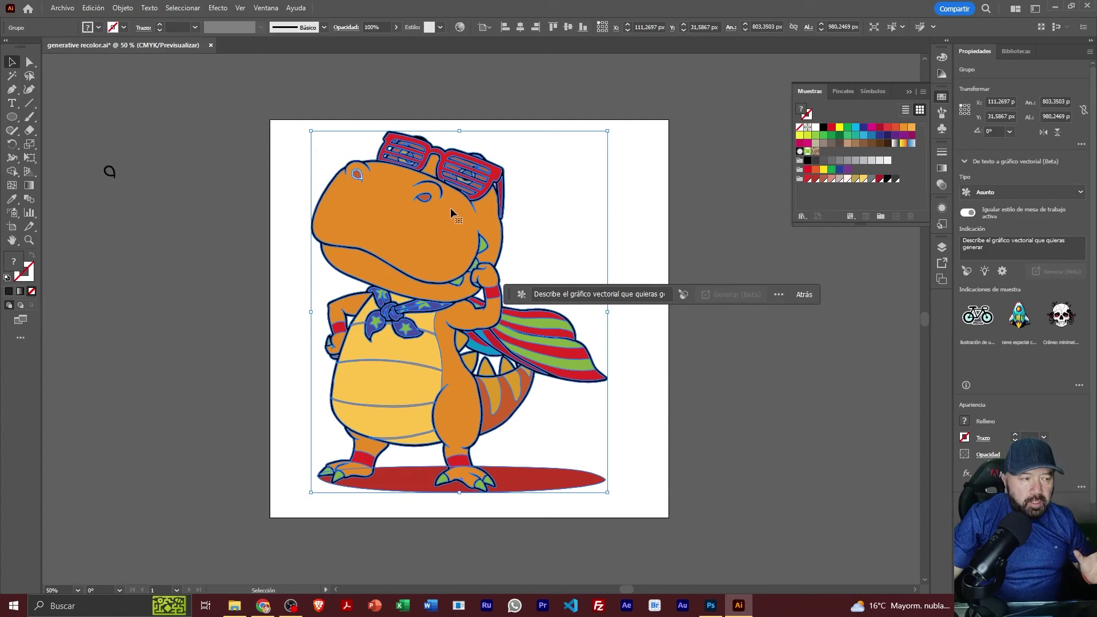
pyautogui.click(640, 295)
pyautogui.write('gl')
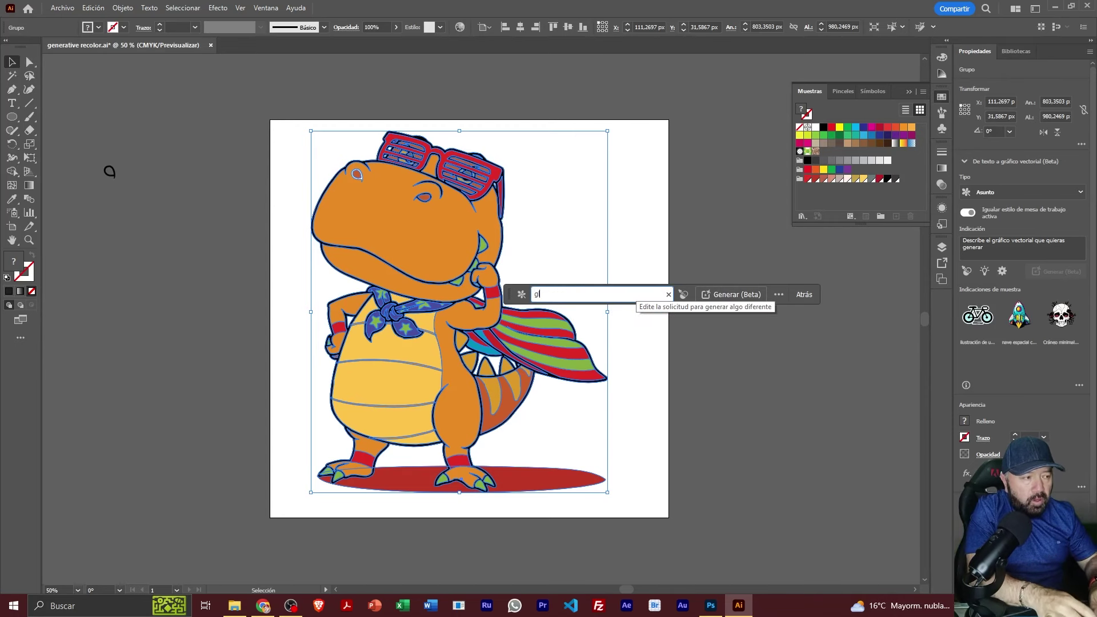
pyautogui.write('obos de')
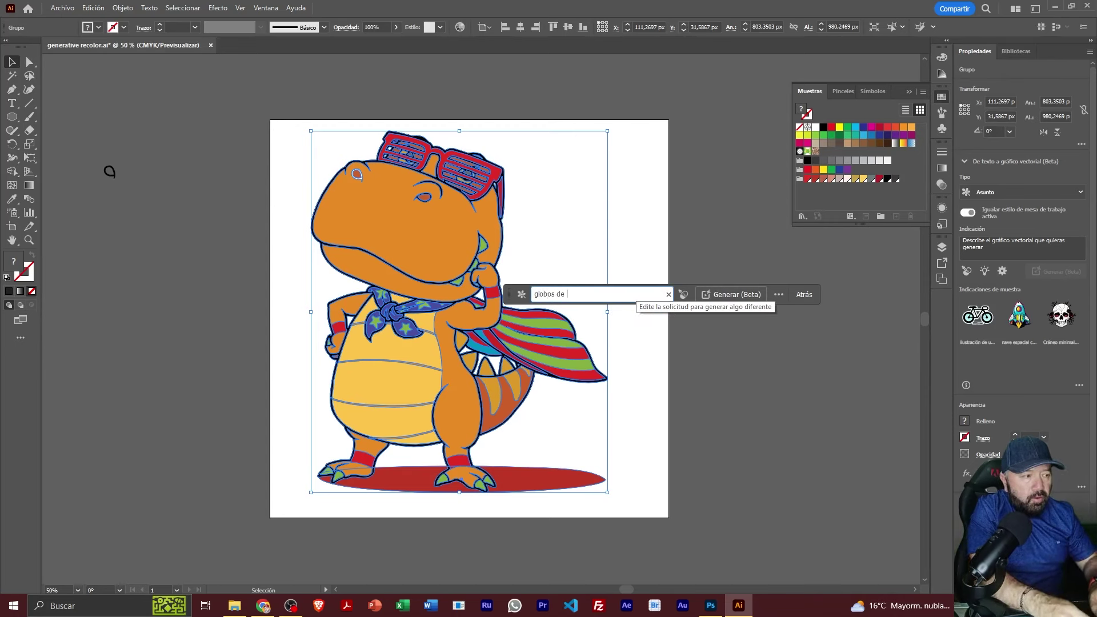
pyautogui.write(' colores')
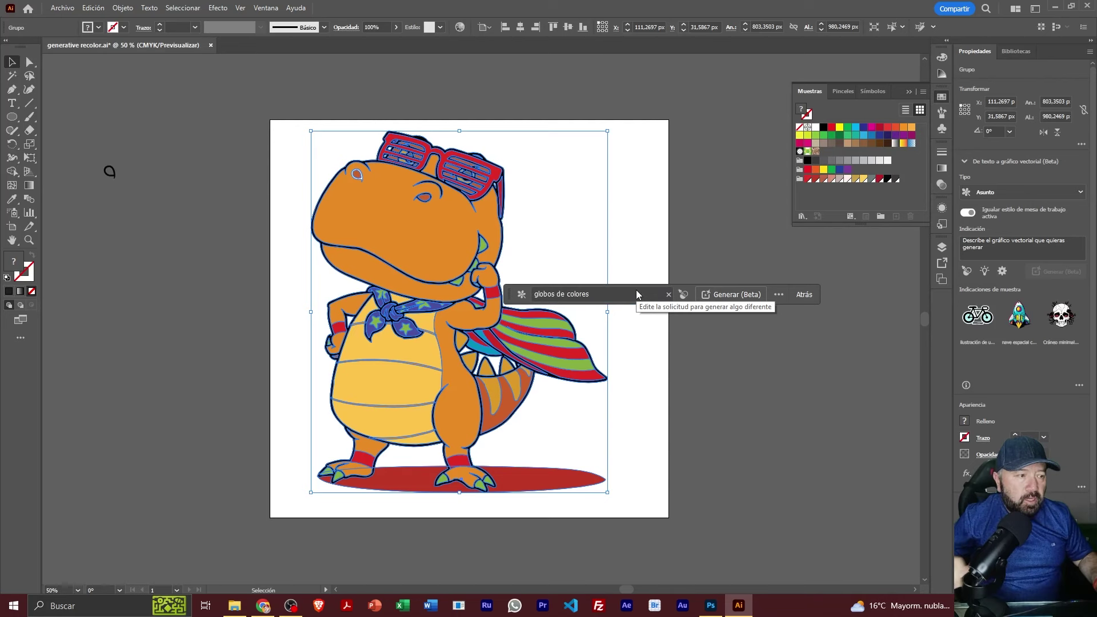
# - Generate a colourful balloon bunch, place it to the dinosaur's upper right, then delete it
pyautogui.press('Return')
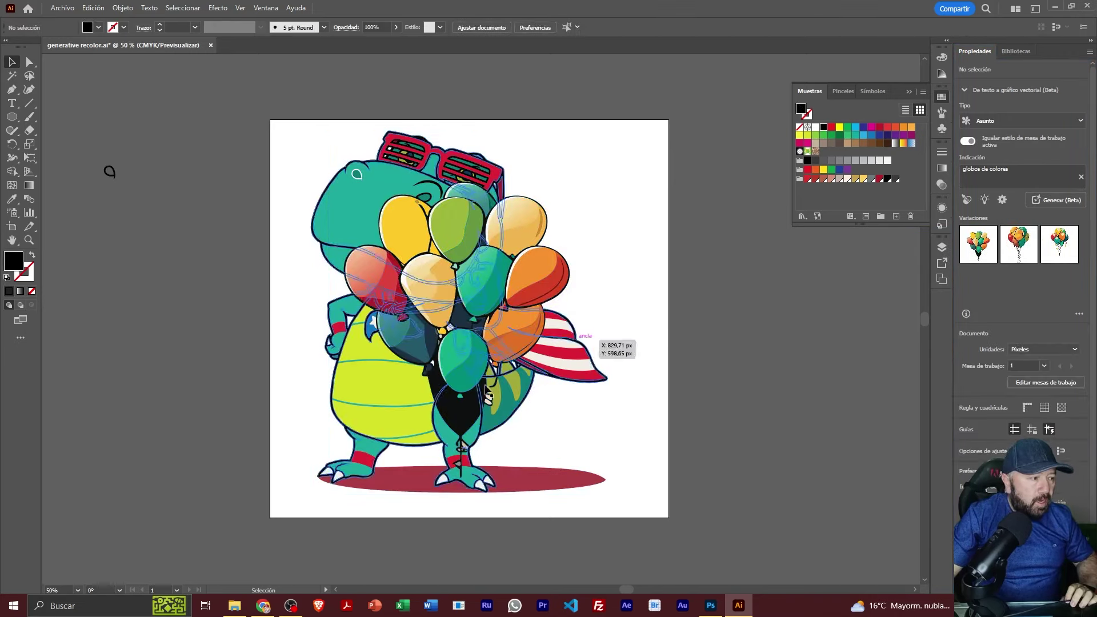
pyautogui.moveTo(468, 381)
pyautogui.mouseDown()
pyautogui.moveTo(590, 256)
pyautogui.moveTo(673, 246)
pyautogui.mouseUp()
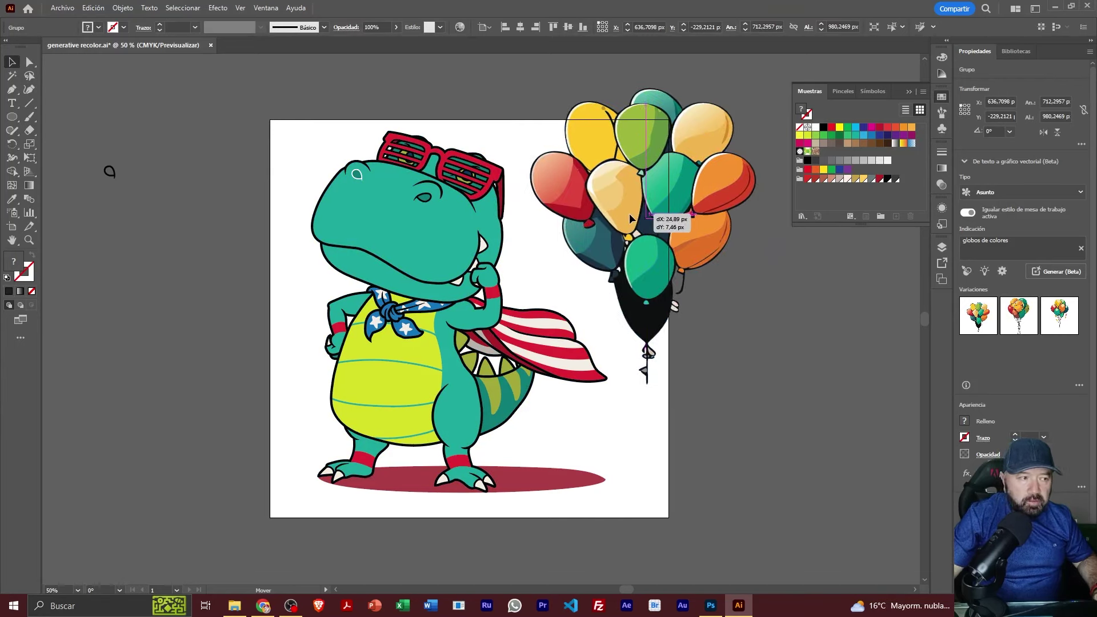
pyautogui.moveTo(633, 223); pyautogui.dragTo(636, 226)
pyautogui.press('Delete')
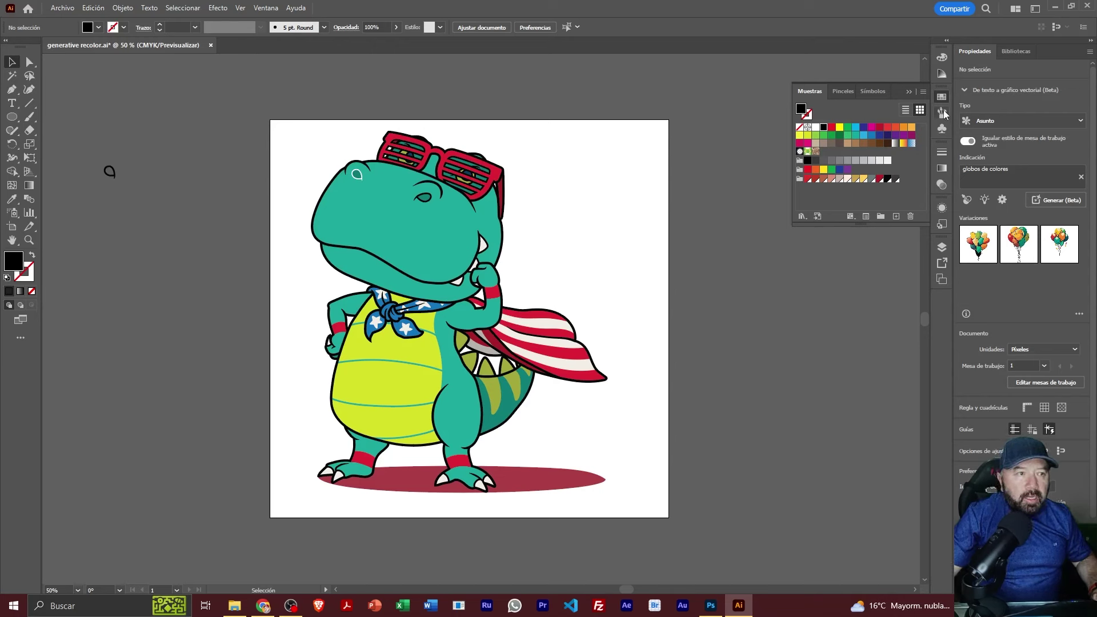
# - Collapse the Swatches panel and float the Properties panel to the right of the artboard
pyautogui.click(910, 92)
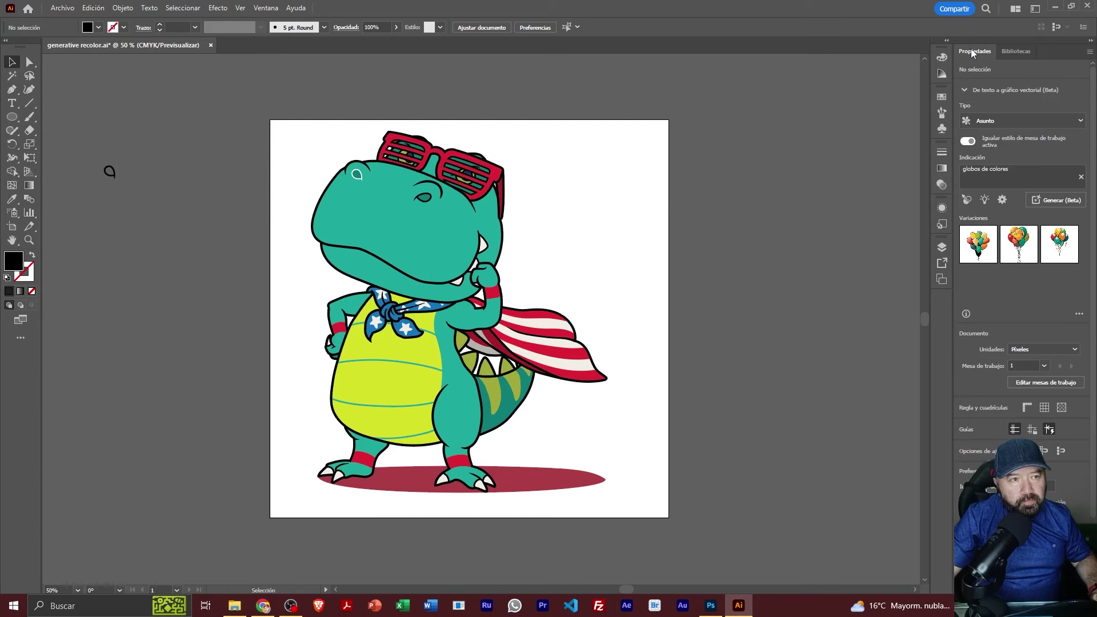
pyautogui.moveTo(971, 51); pyautogui.dragTo(584, 83)
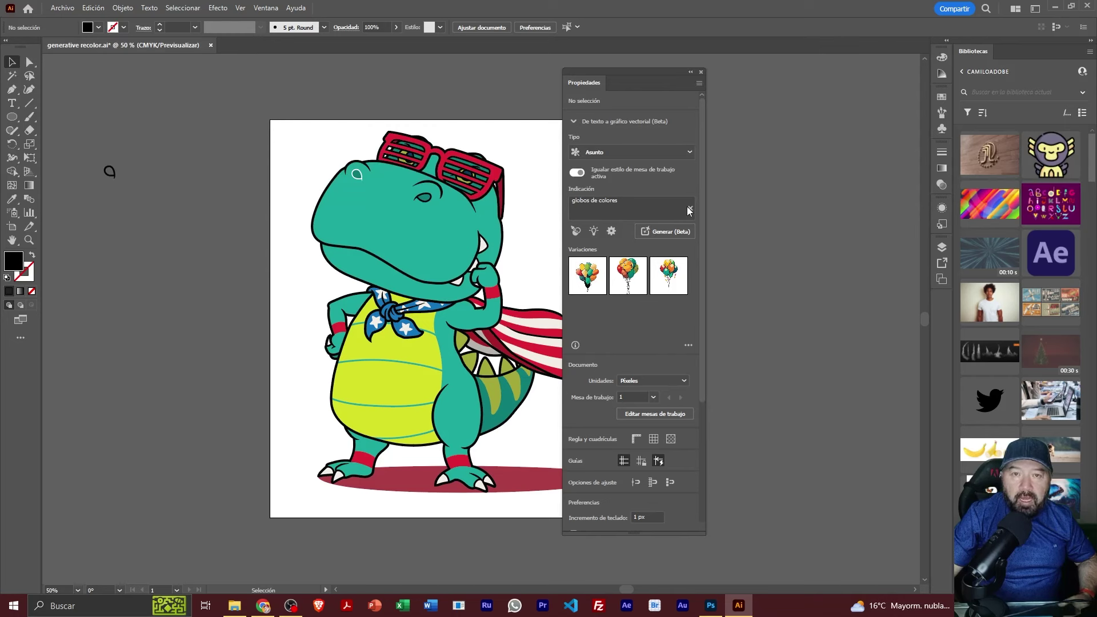
pyautogui.moveTo(635, 70); pyautogui.dragTo(755, 64)
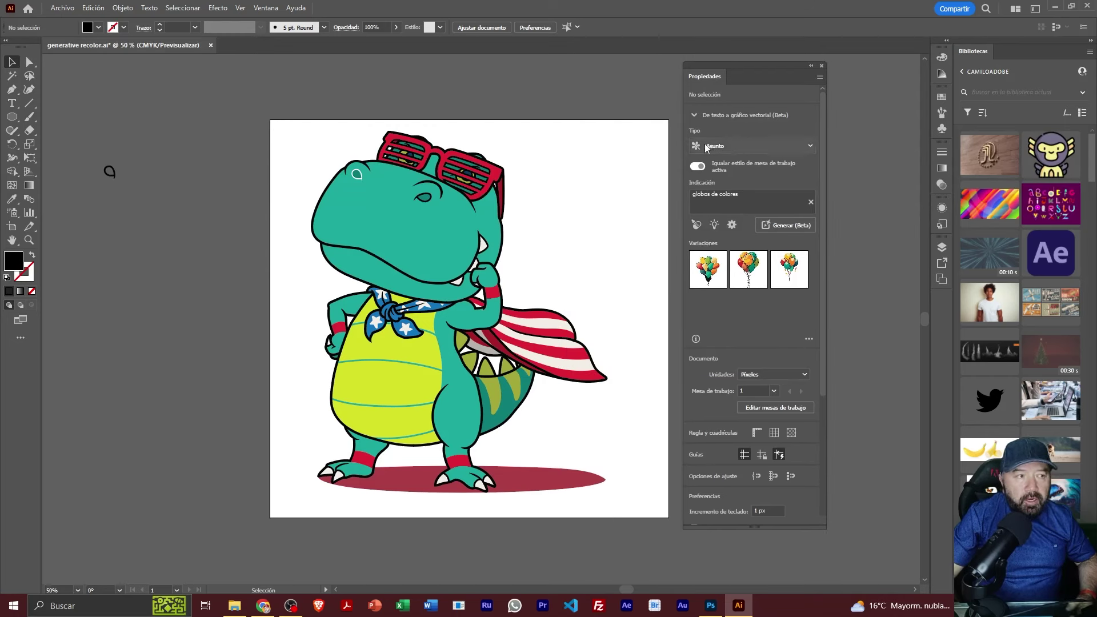
# - Keep the text-to-vector Type on Asunto (Subject) and select the existing balloon prompt
pyautogui.click(729, 149)
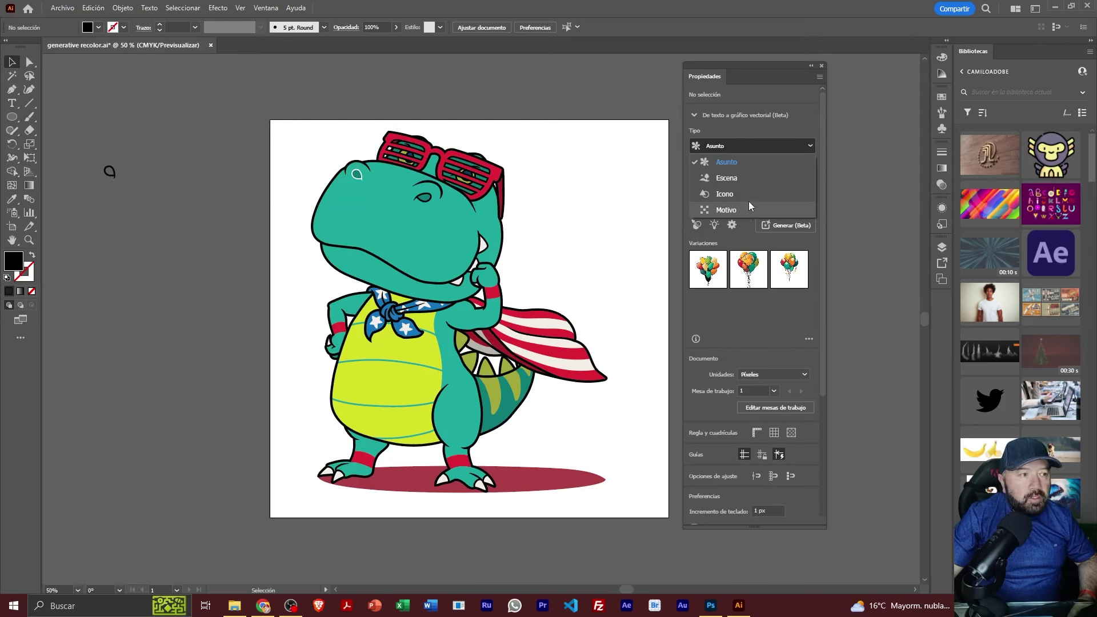
pyautogui.click(746, 163)
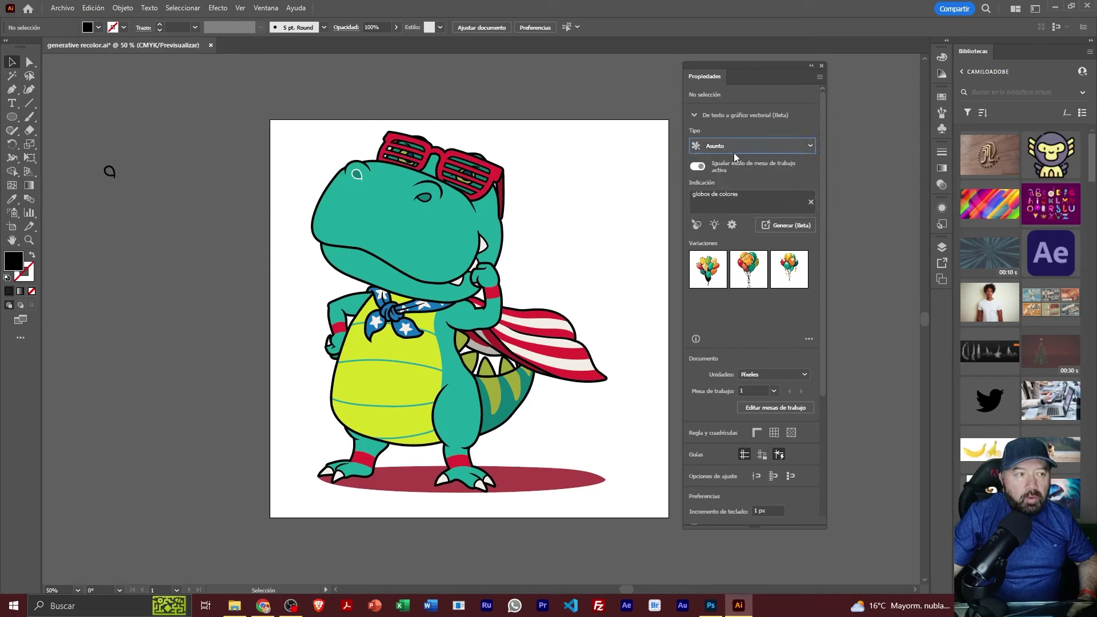
pyautogui.tripleClick(743, 196)
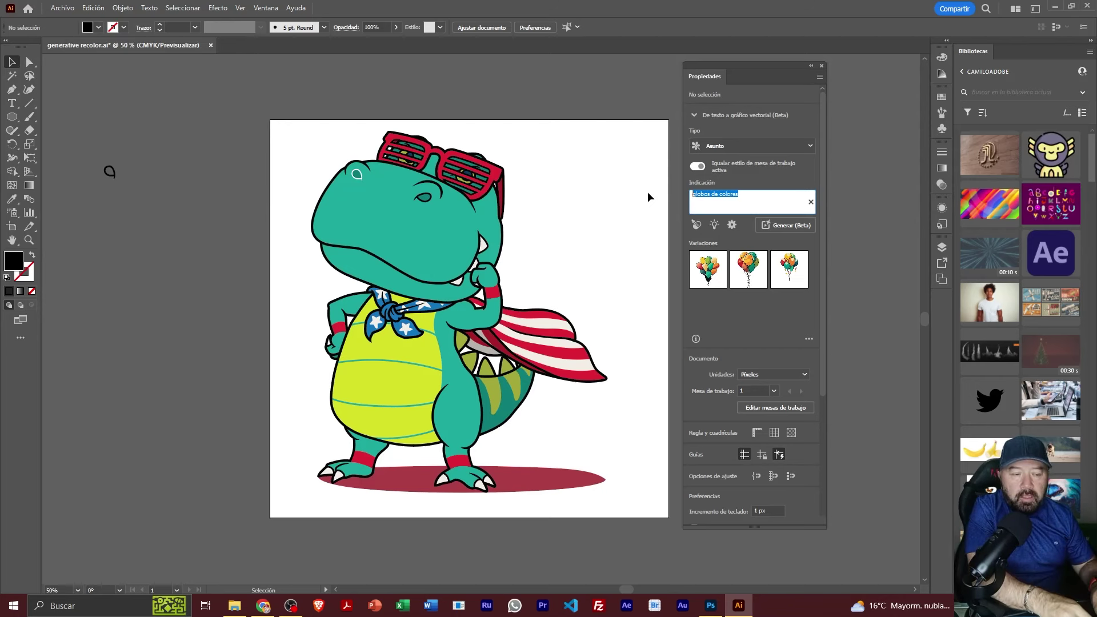
# - Replace the prompt with a woman description ('mujer de … bella y morena') and generate her portrait
pyautogui.write('mujer')
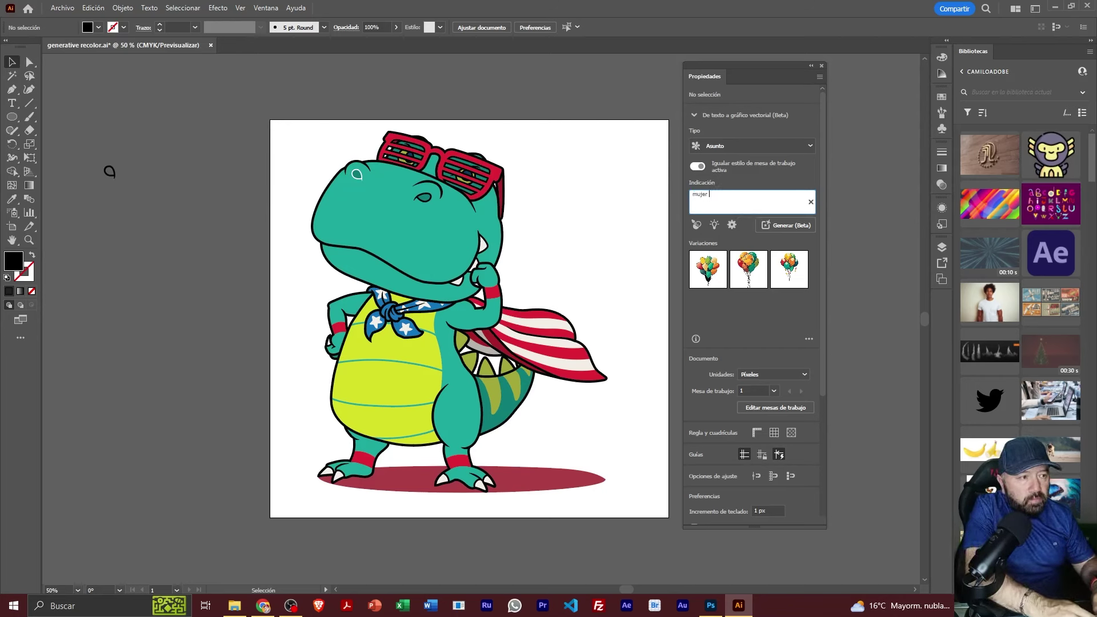
pyautogui.write(' de')
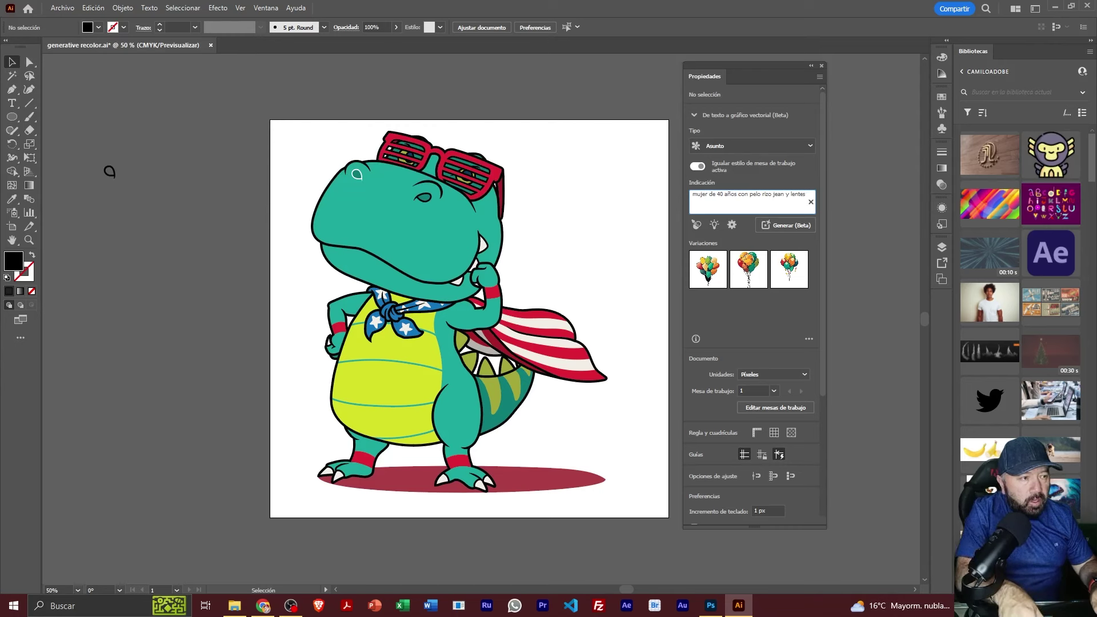
pyautogui.write('b')
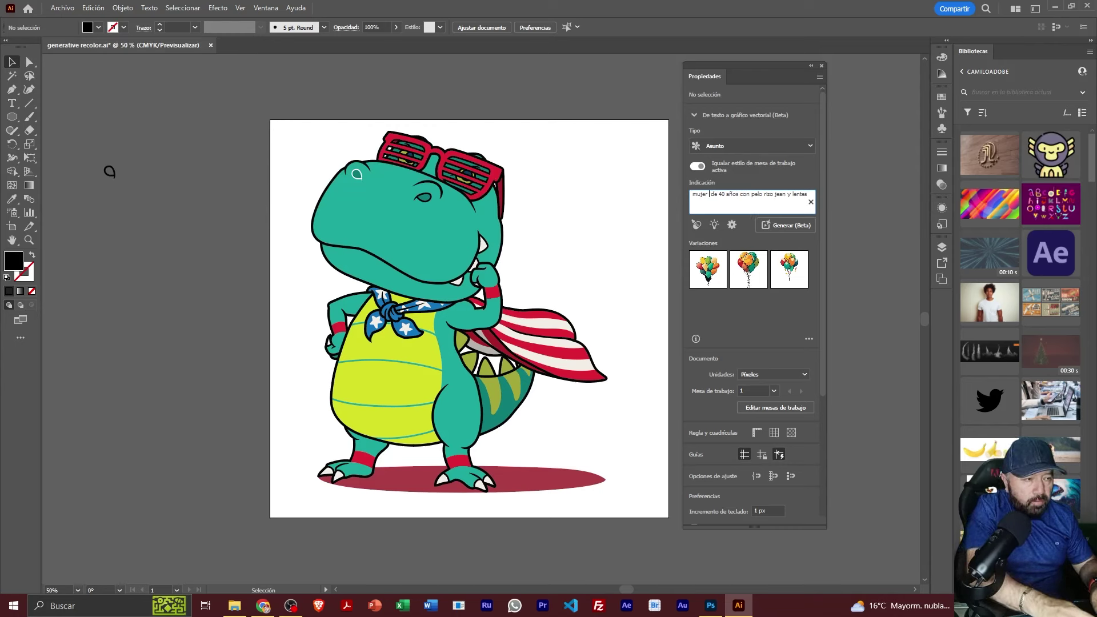
pyautogui.write('ella')
pyautogui.write(' y m')
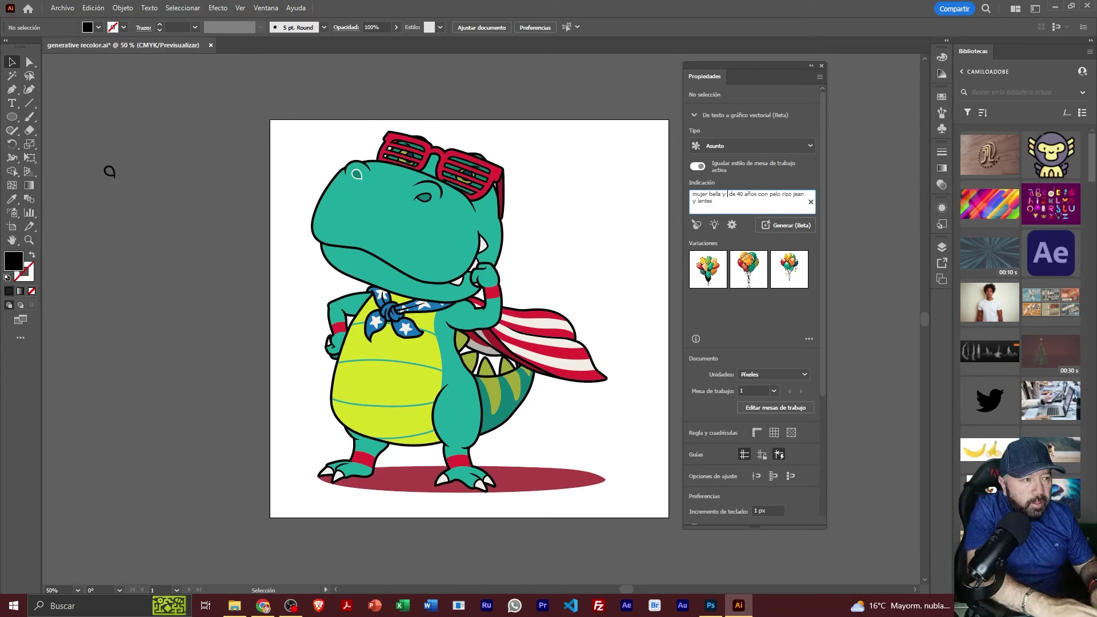
pyautogui.write('orena')
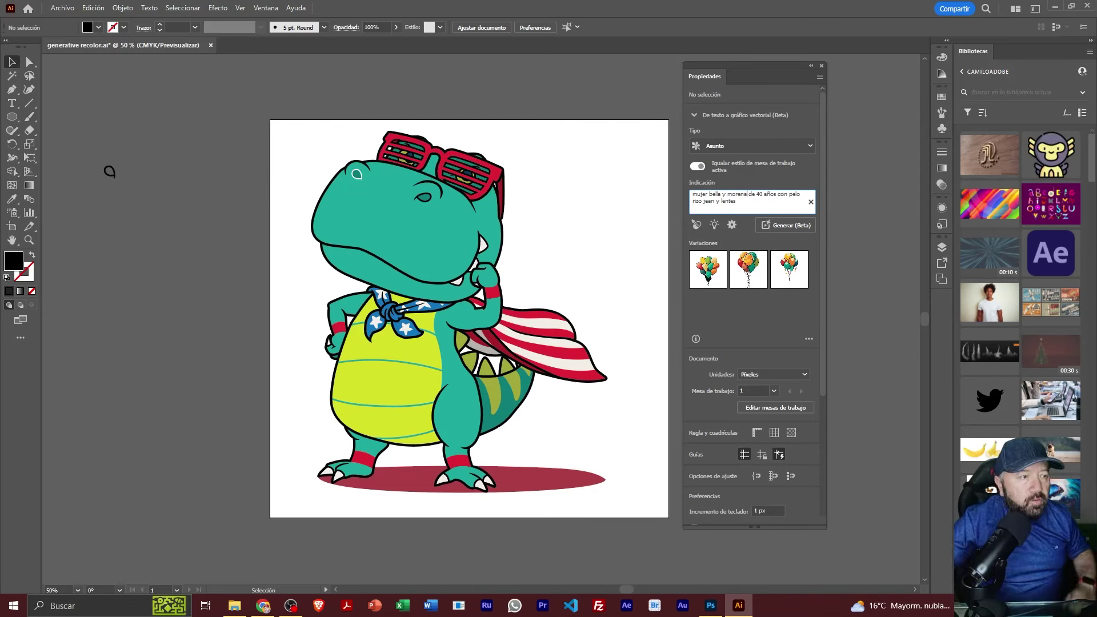
pyautogui.click(785, 225)
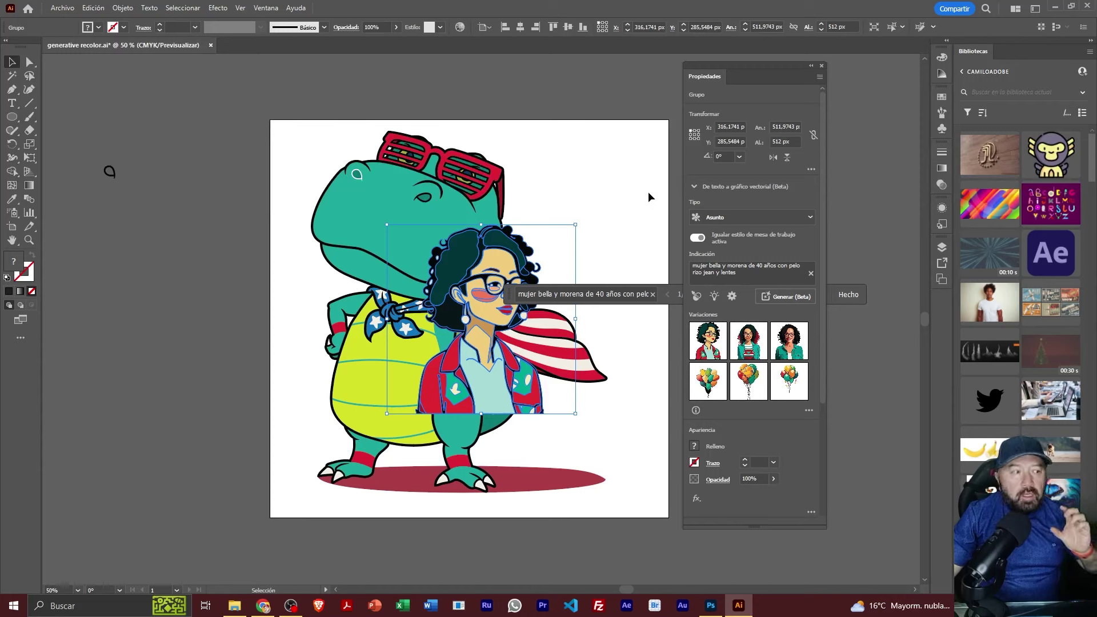
pyautogui.moveTo(508, 325); pyautogui.dragTo(595, 260)
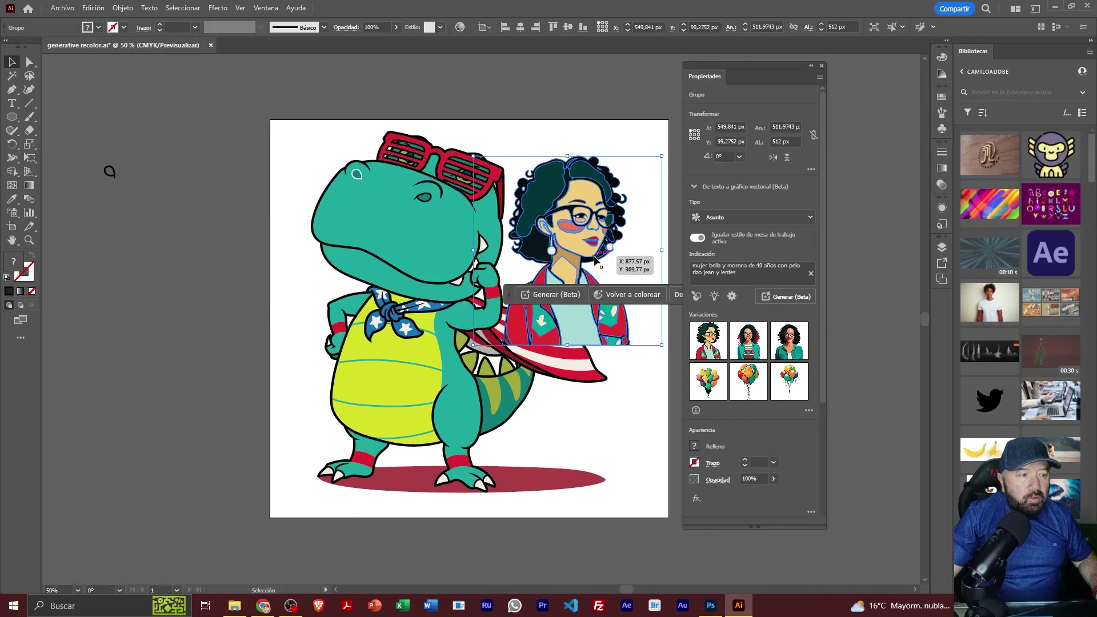
pyautogui.click(749, 341)
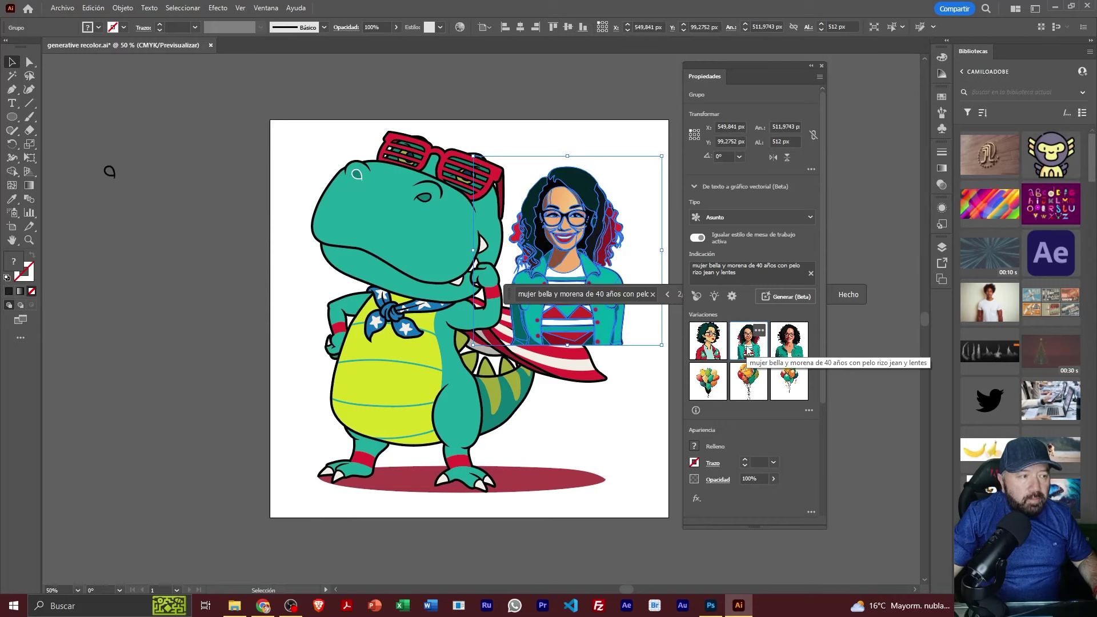
pyautogui.click(789, 341)
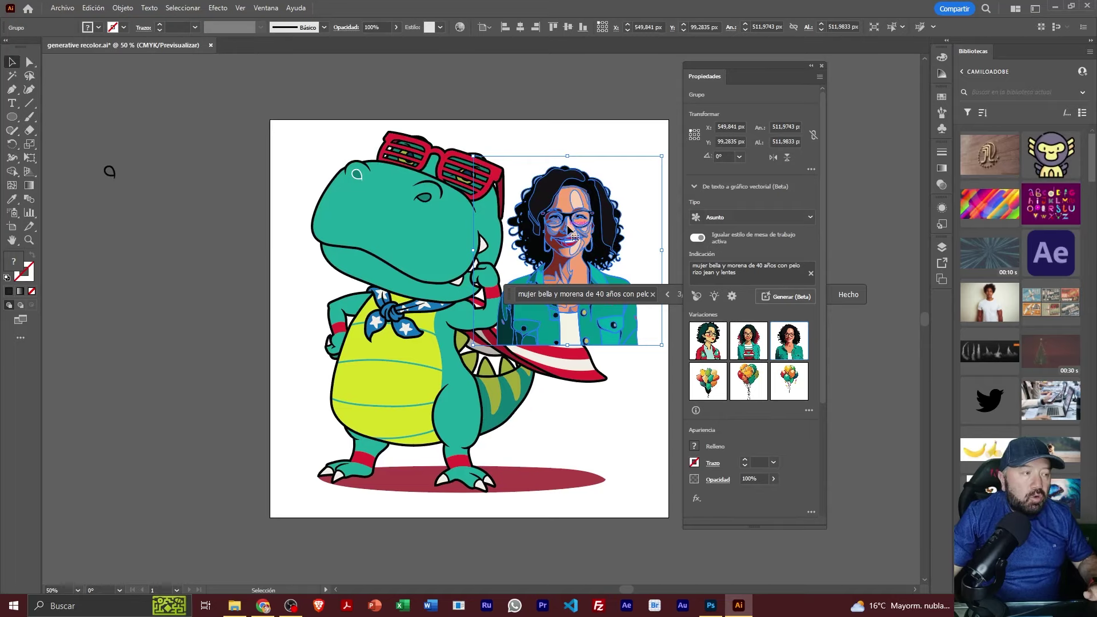
pyautogui.press('z')
pyautogui.scroll(5, 528, 164)
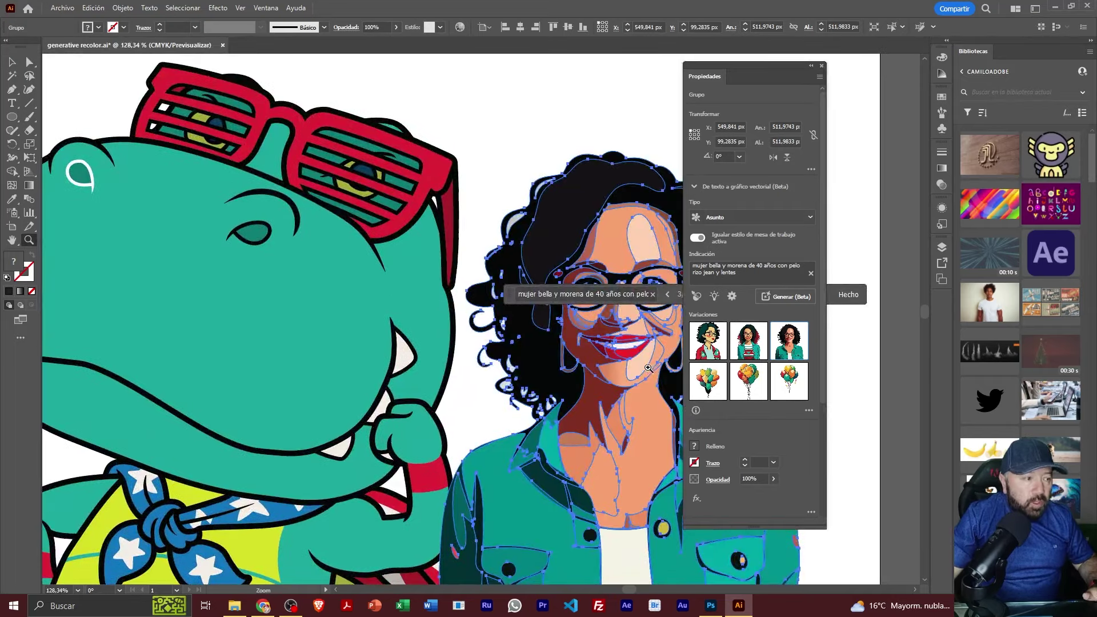
pyautogui.scroll(-2, 582, 317)
pyautogui.scroll(-2, 582, 317)
pyautogui.scroll(-1, 582, 317)
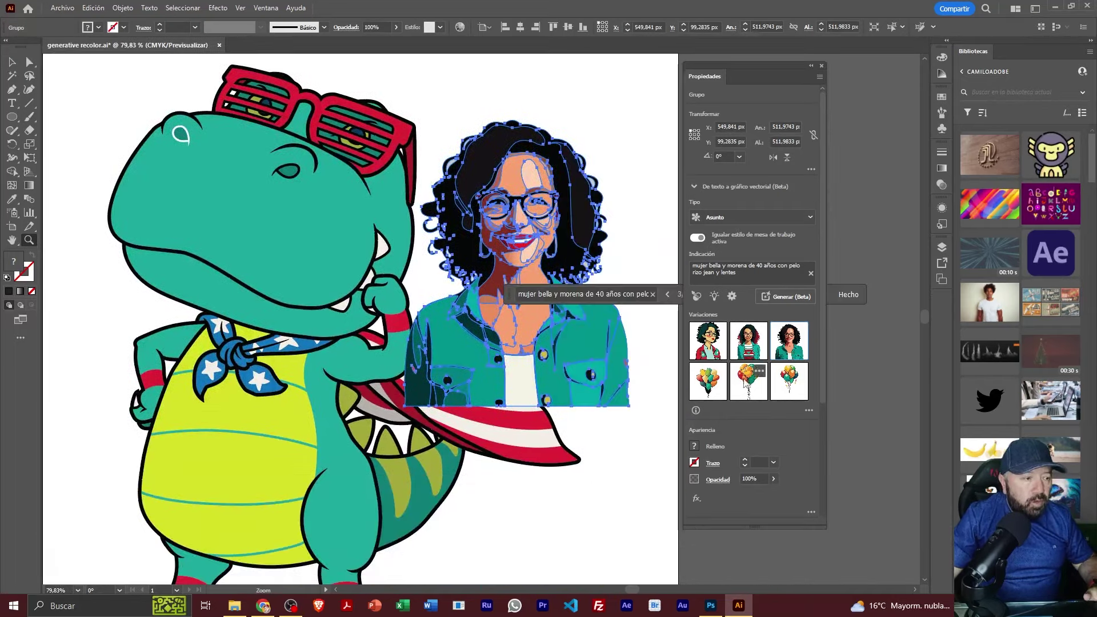
pyautogui.click(737, 343)
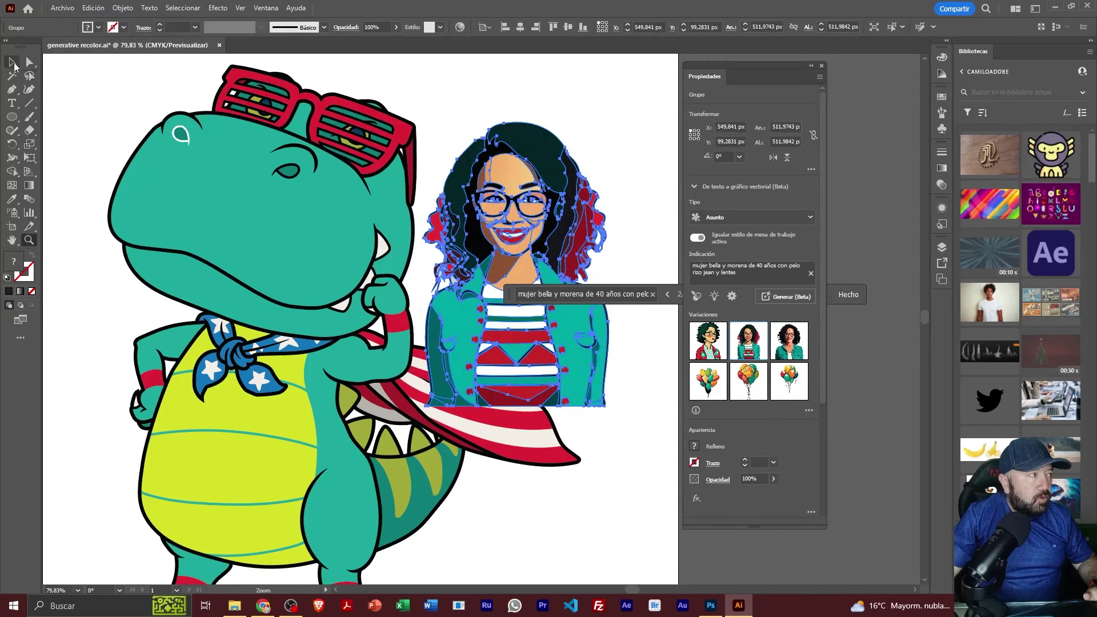
pyautogui.press('v')
pyautogui.click(583, 108)
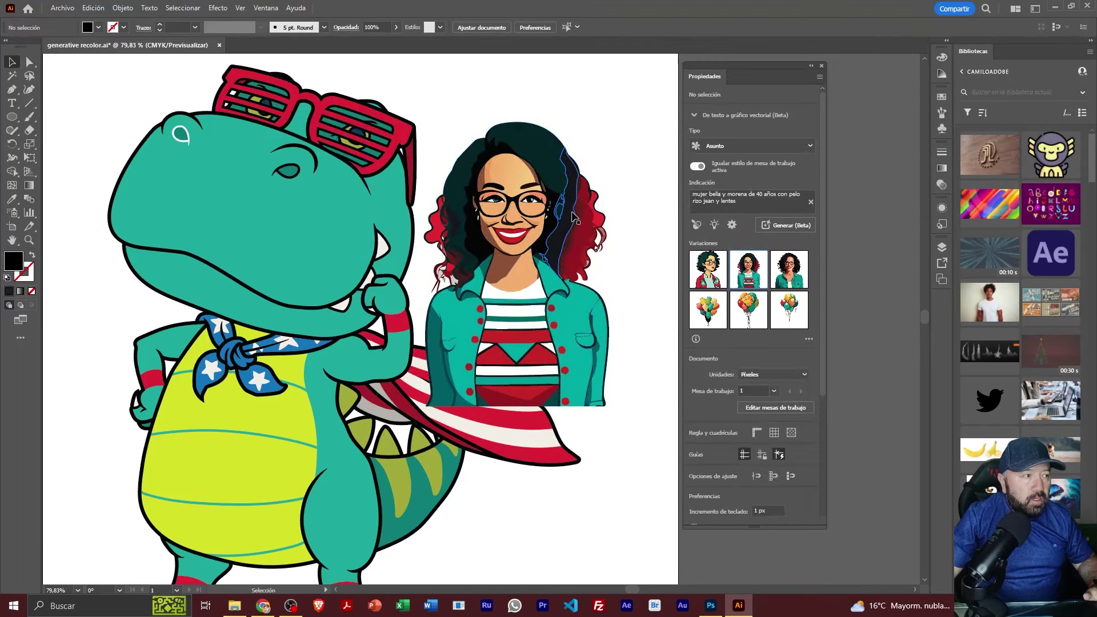
pyautogui.click(592, 166)
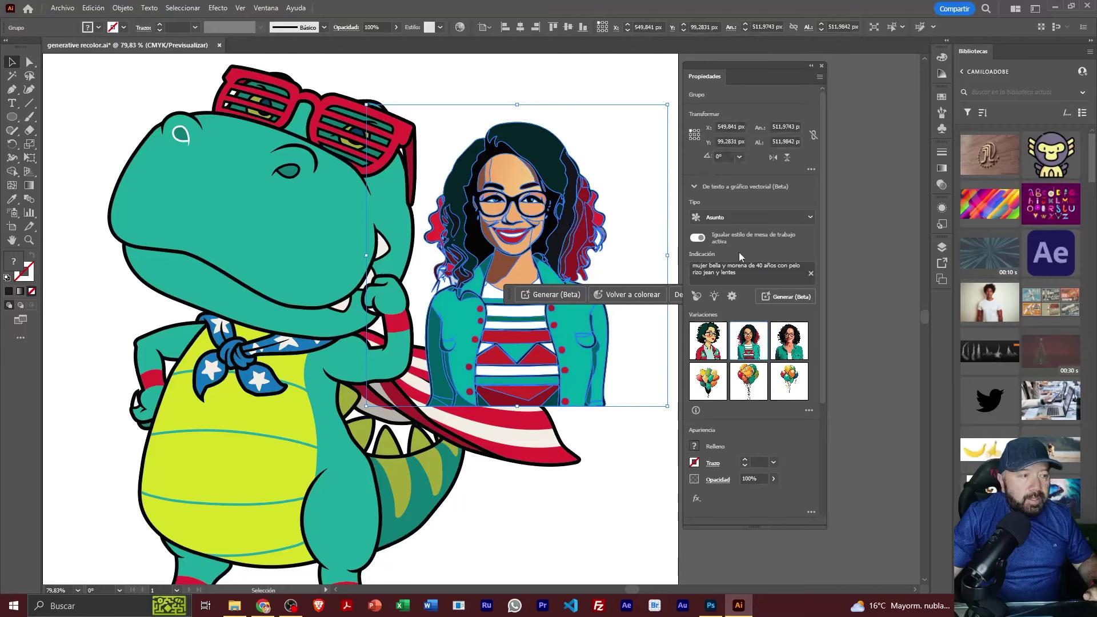
pyautogui.click(610, 159)
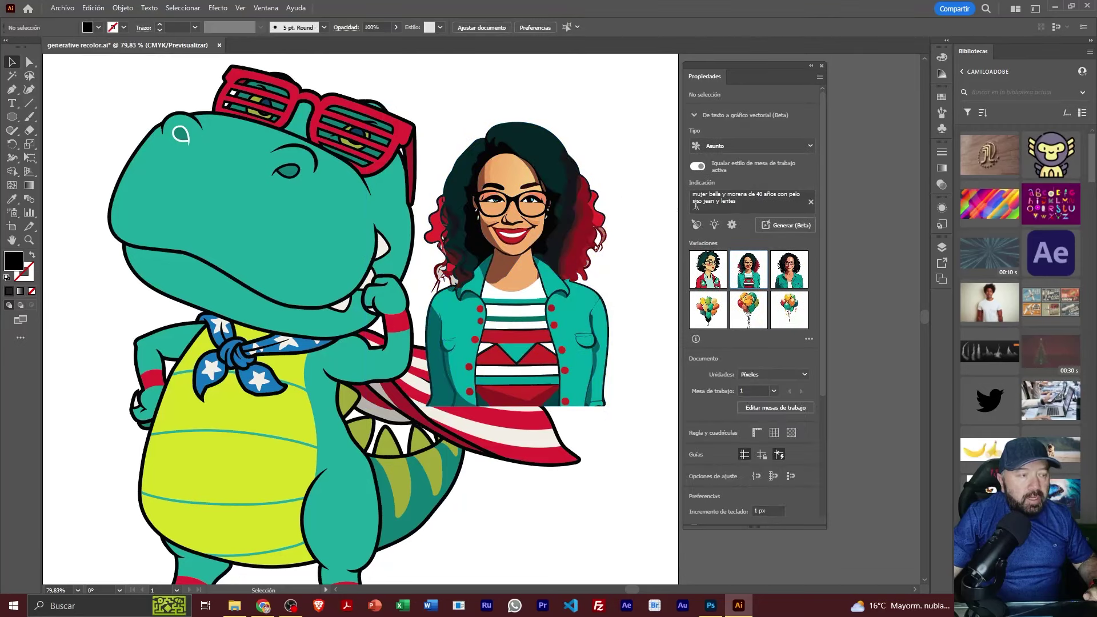
pyautogui.click(582, 225)
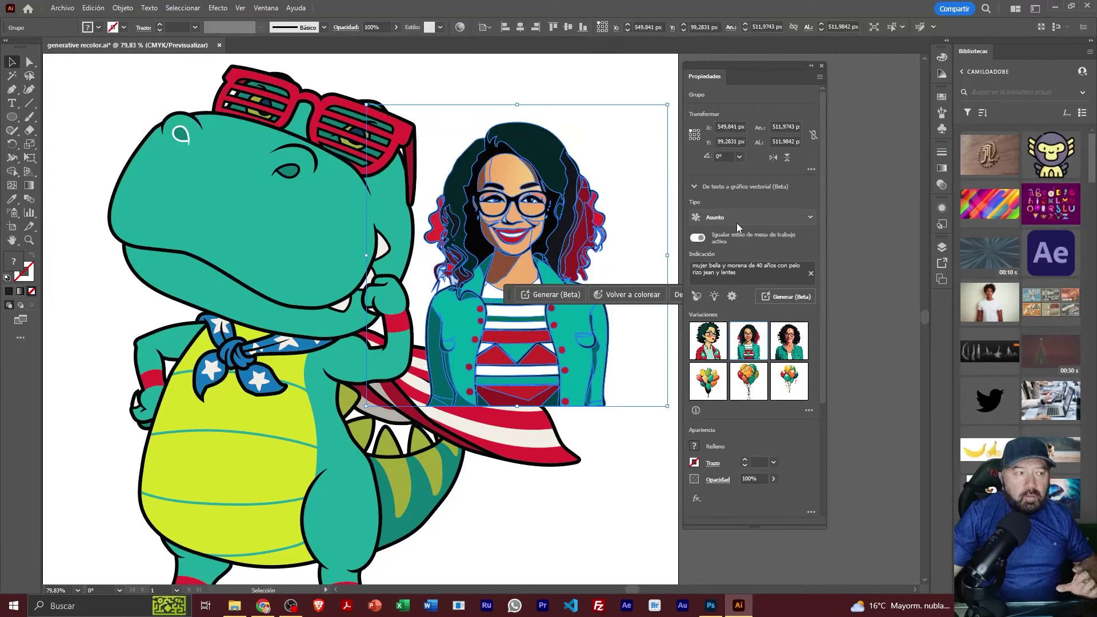
# - Move the woman portrait onto the dinosaur and regenerate it from 'mesa con dos tazas de cafe'
pyautogui.moveTo(614, 226); pyautogui.dragTo(368, 205)
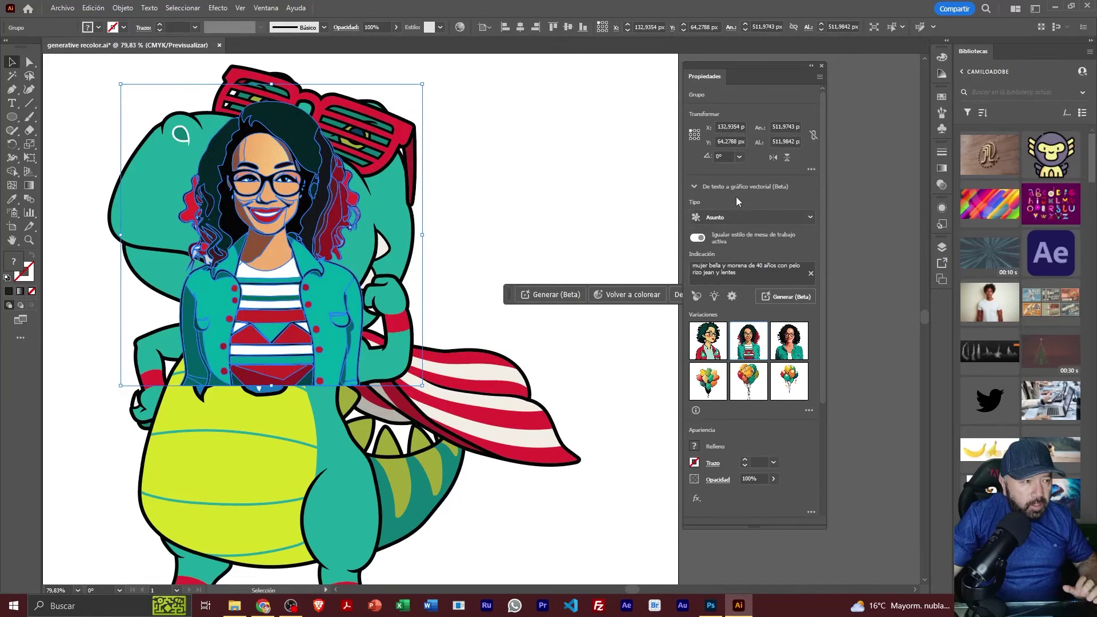
pyautogui.tripleClick(749, 268)
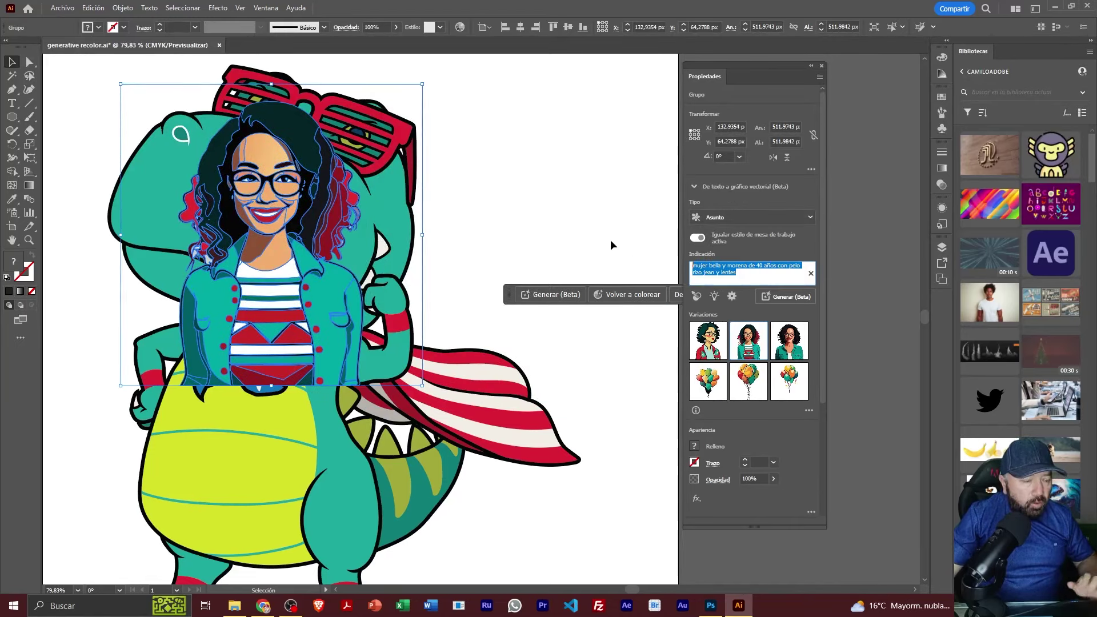
pyautogui.write('mesa con d')
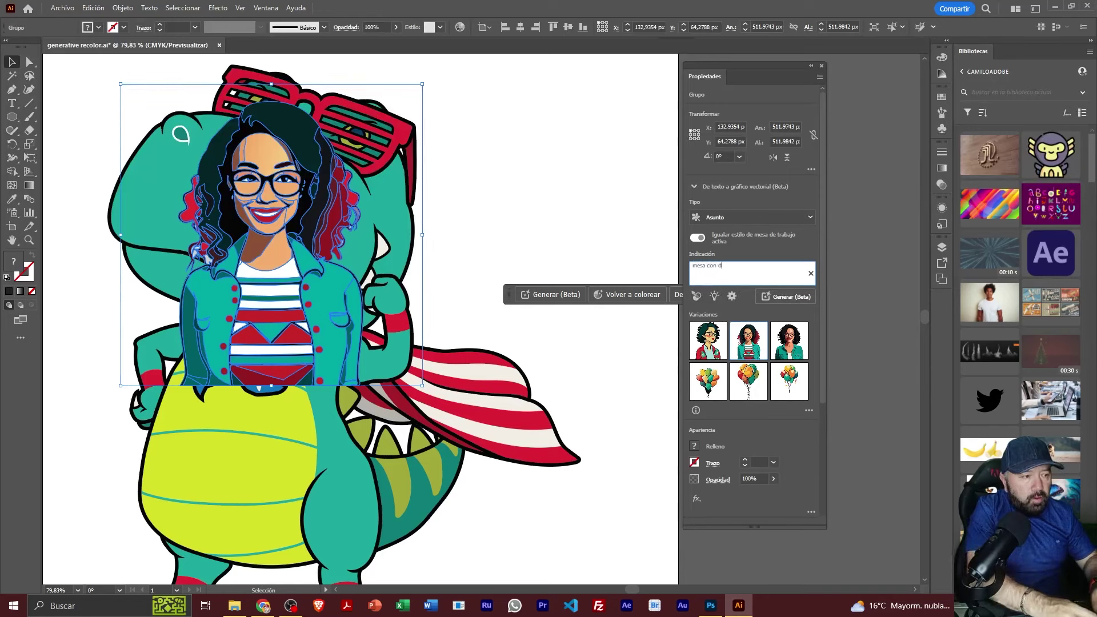
pyautogui.write('os tazas de cafe')
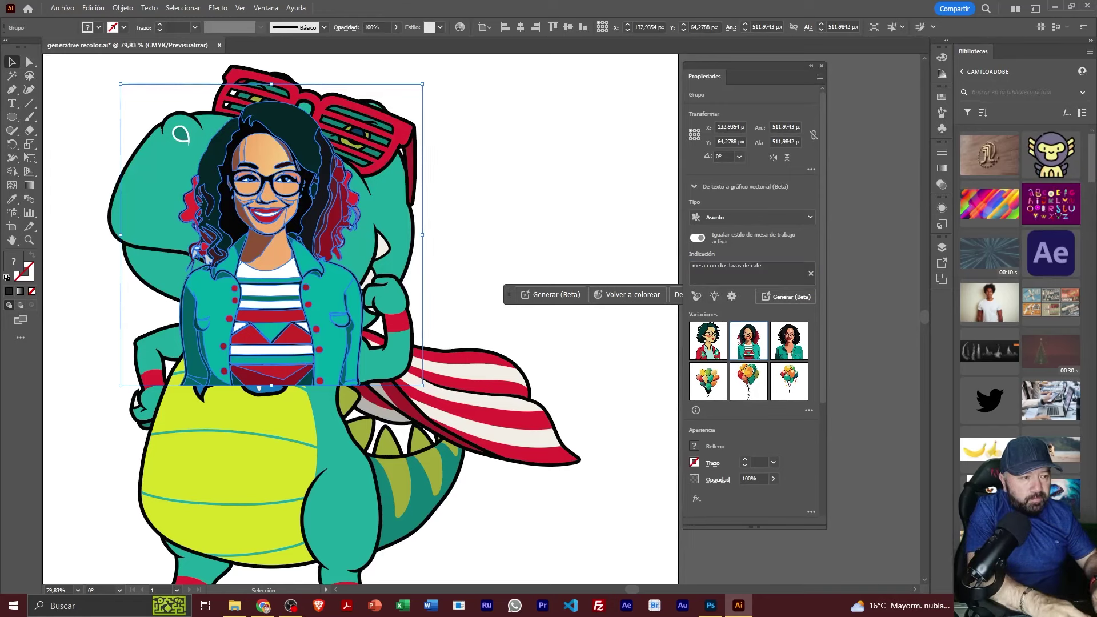
pyautogui.press('Return')
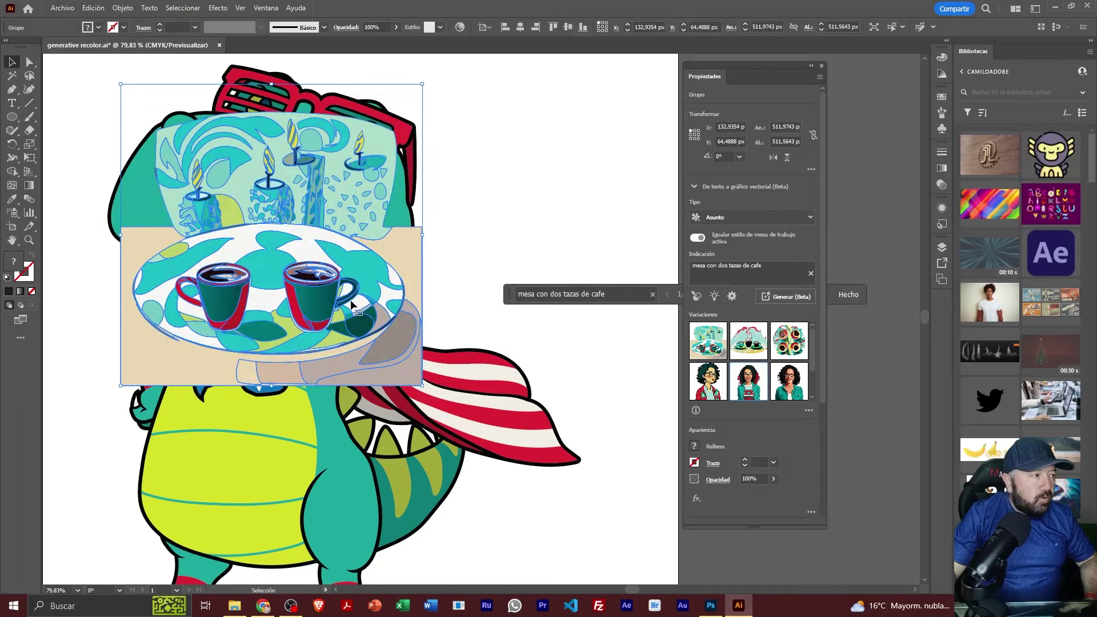
# - Move the coffee-table artwork right and try the second and third, top-down variations
pyautogui.moveTo(352, 304); pyautogui.dragTo(583, 266)
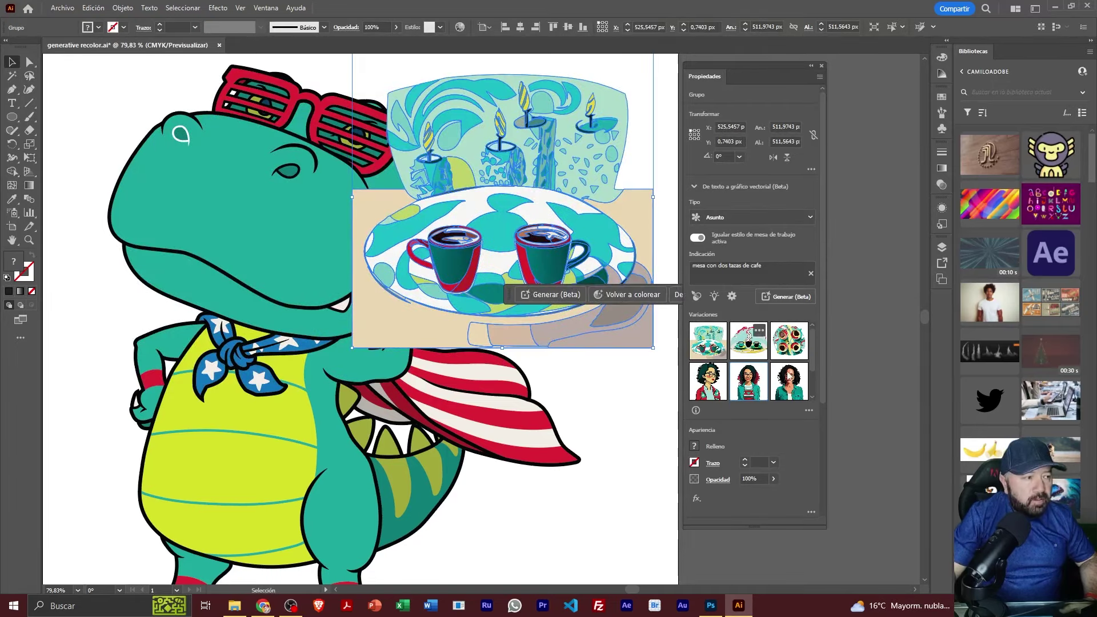
pyautogui.click(747, 341)
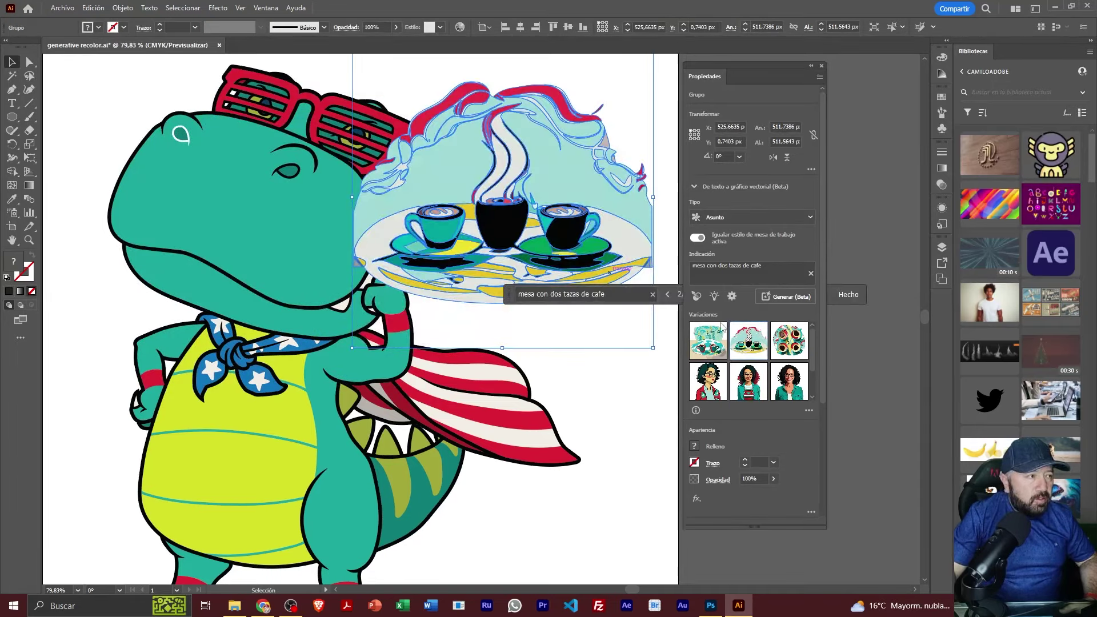
pyautogui.click(789, 350)
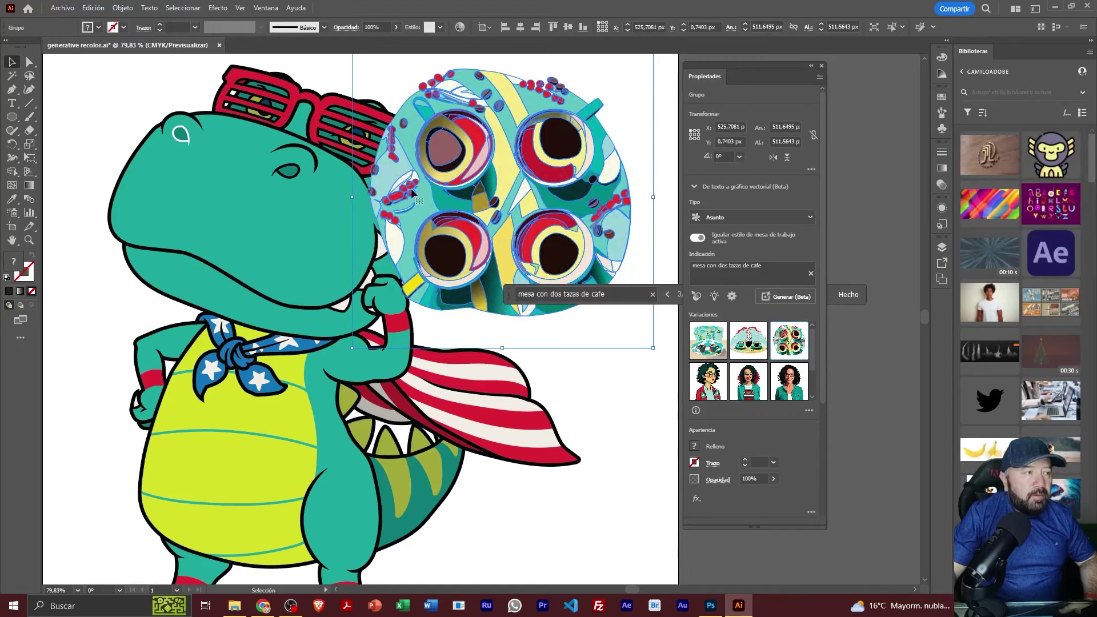
pyautogui.click(651, 132)
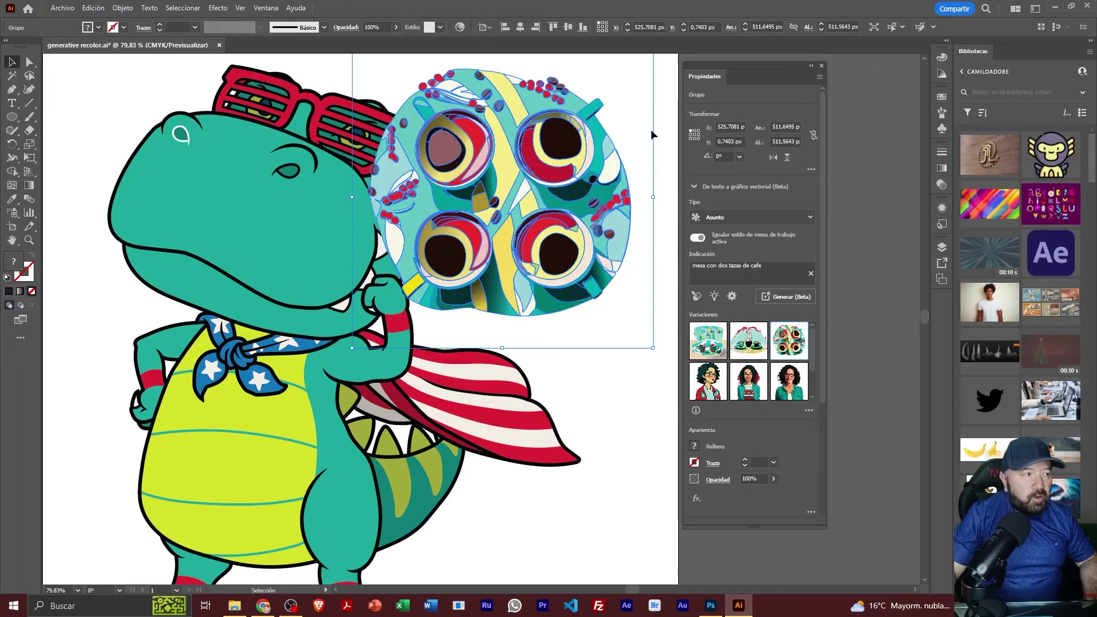
pyautogui.click(548, 172)
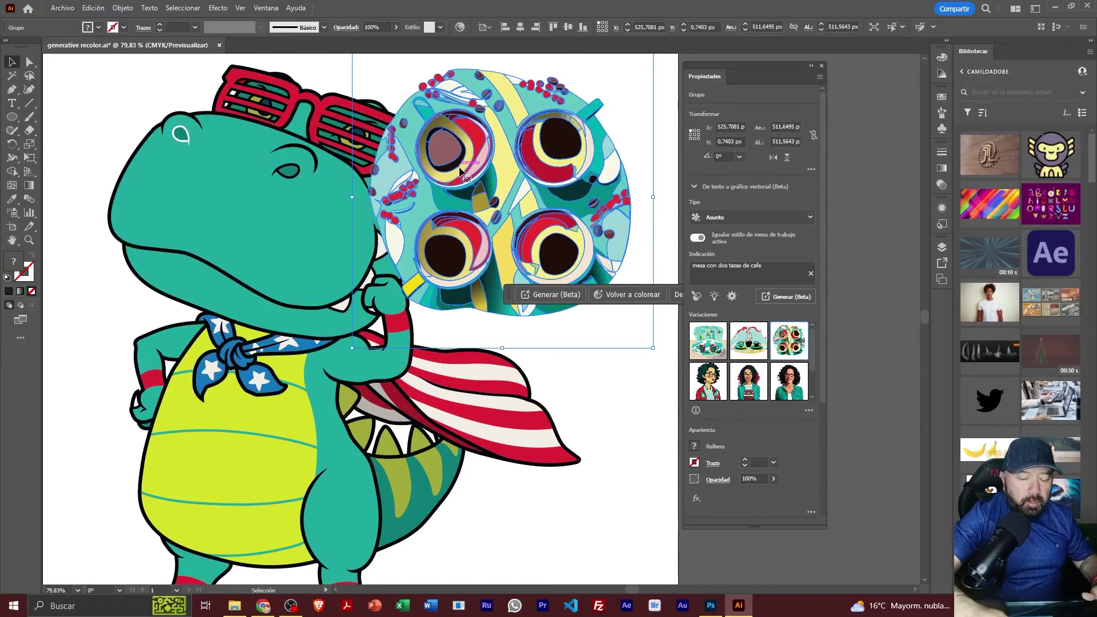
# - Delete the coffee artwork, zoom out, and leave the dinosaur deselected with the Selection tool
pyautogui.press('Delete')
pyautogui.moveTo(362, 215); pyautogui.dragTo(94, 166)
pyautogui.press('z')
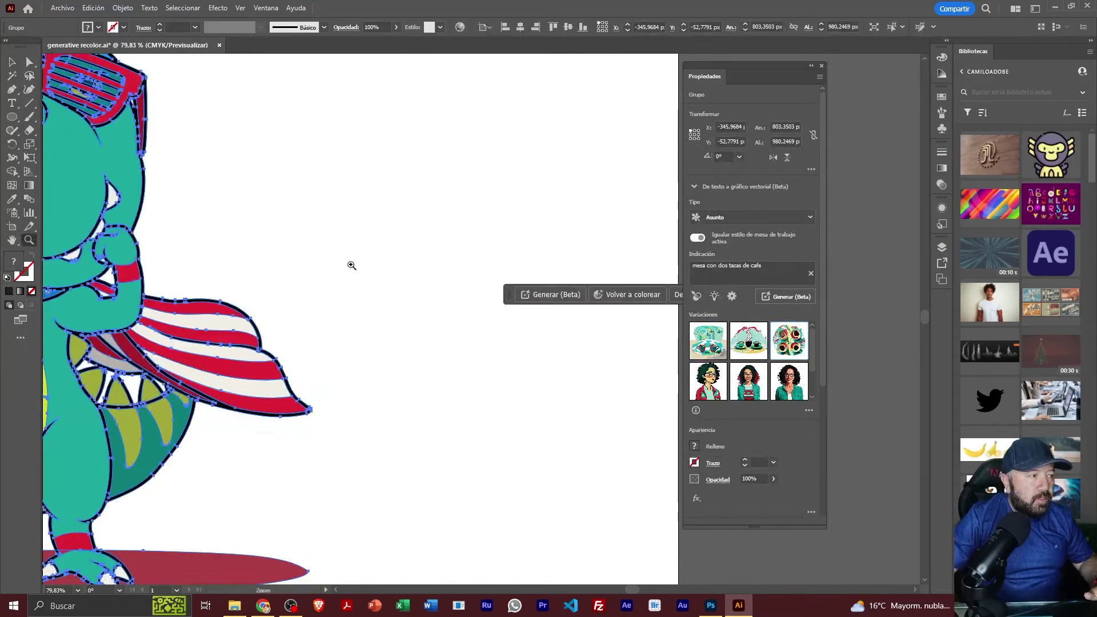
pyautogui.keyDown('alt'); pyautogui.click(351, 265); pyautogui.keyUp('alt')
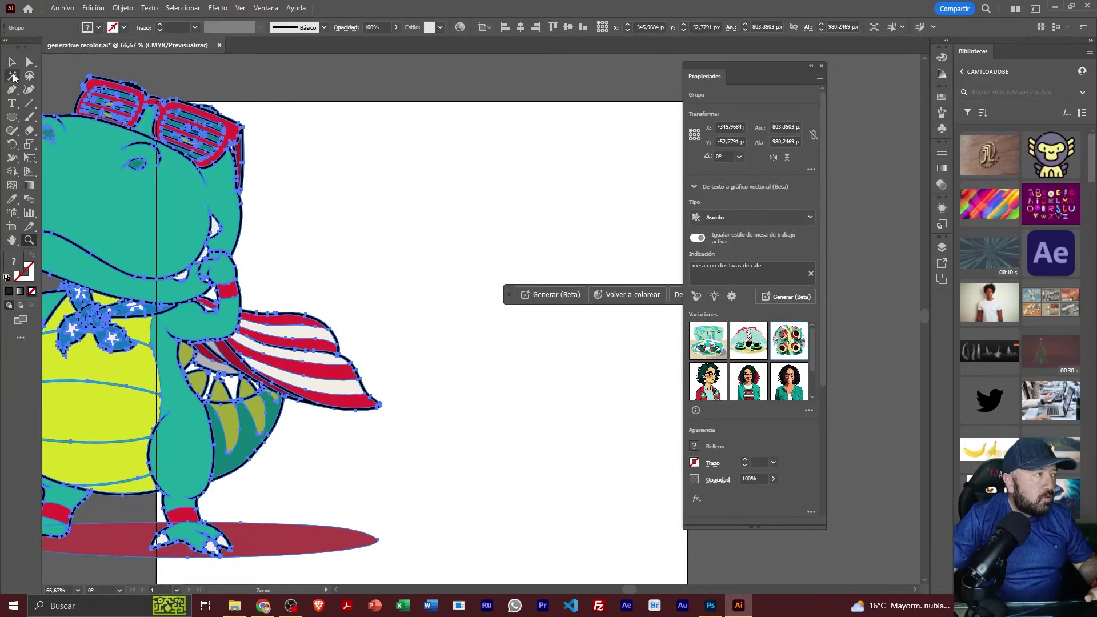
pyautogui.click(12, 62)
pyautogui.click(518, 207)
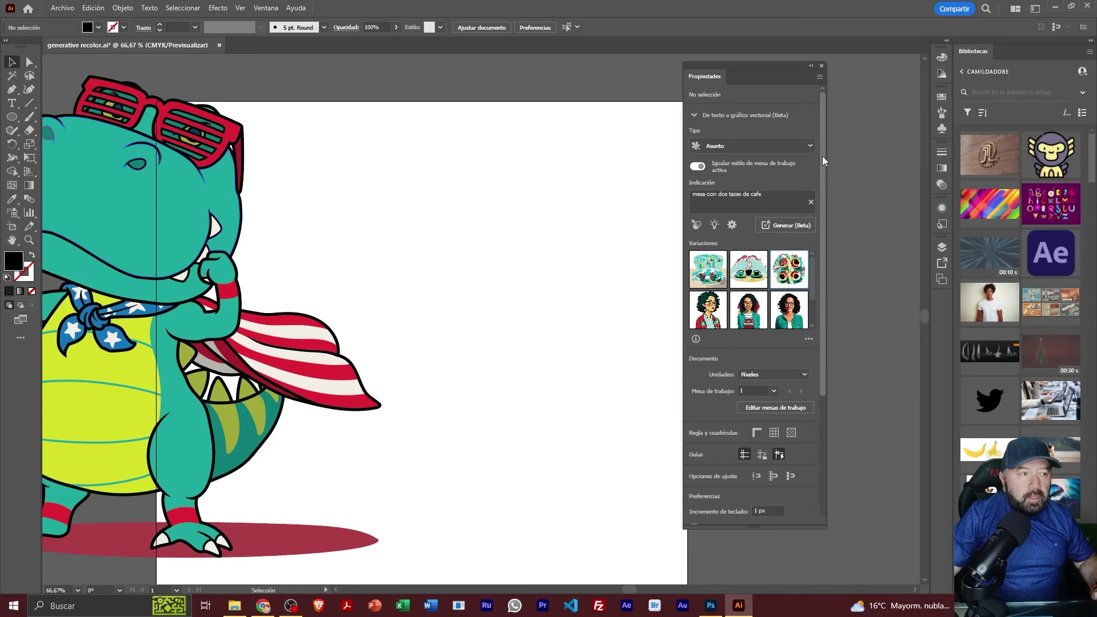
# - Generate vectors from the prompt 'gato con lentes y casco de astronauta'
pyautogui.tripleClick(776, 201)
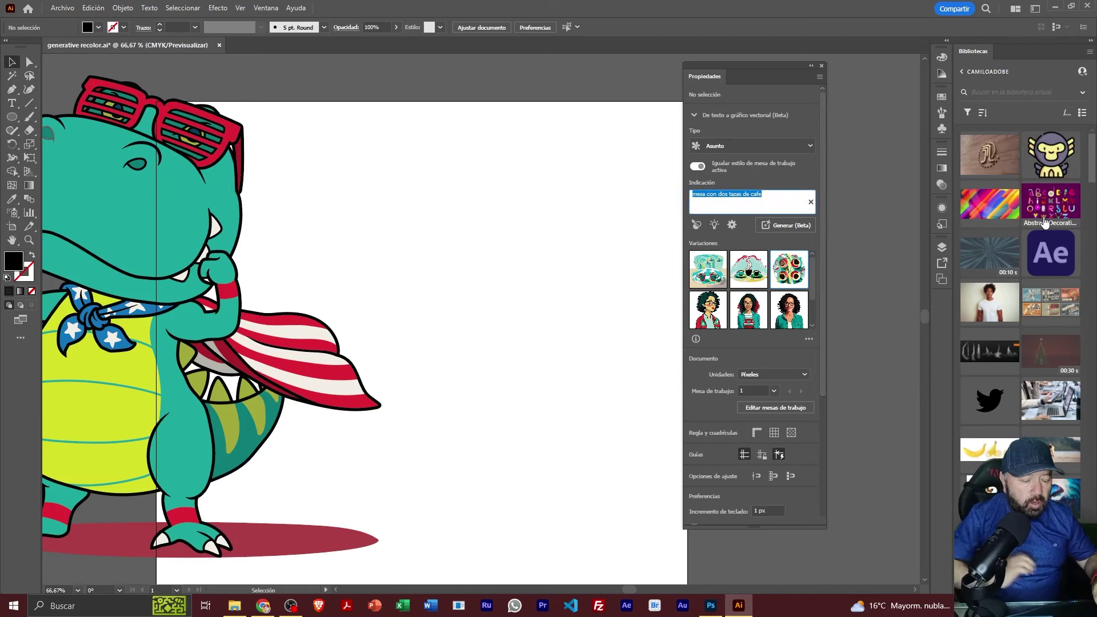
pyautogui.write('gato con lentes ')
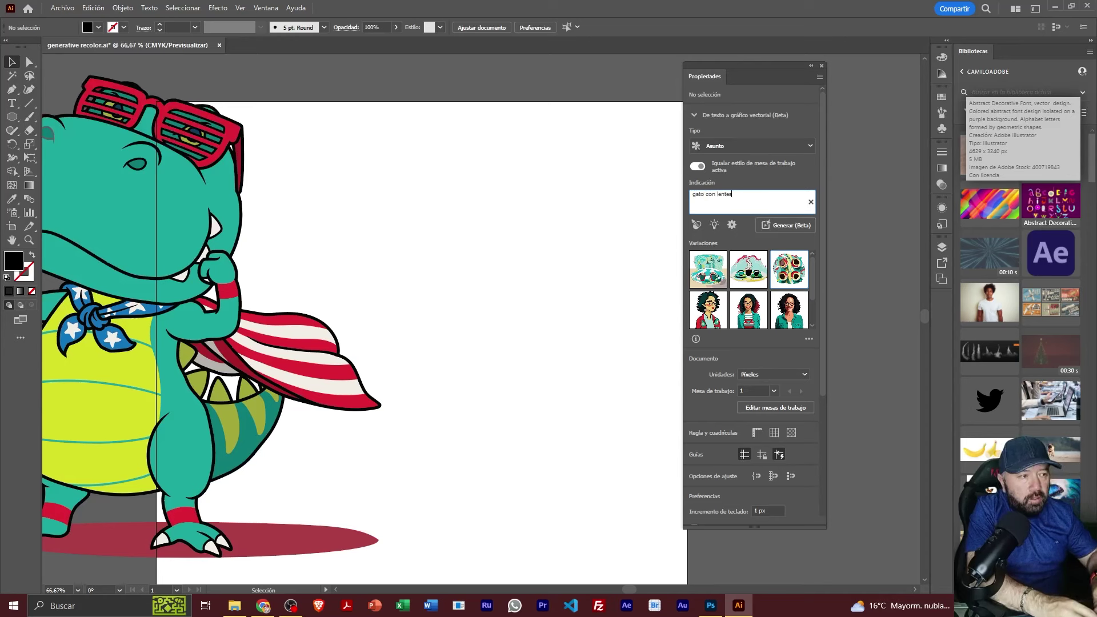
pyautogui.write('y casco de astronatua')
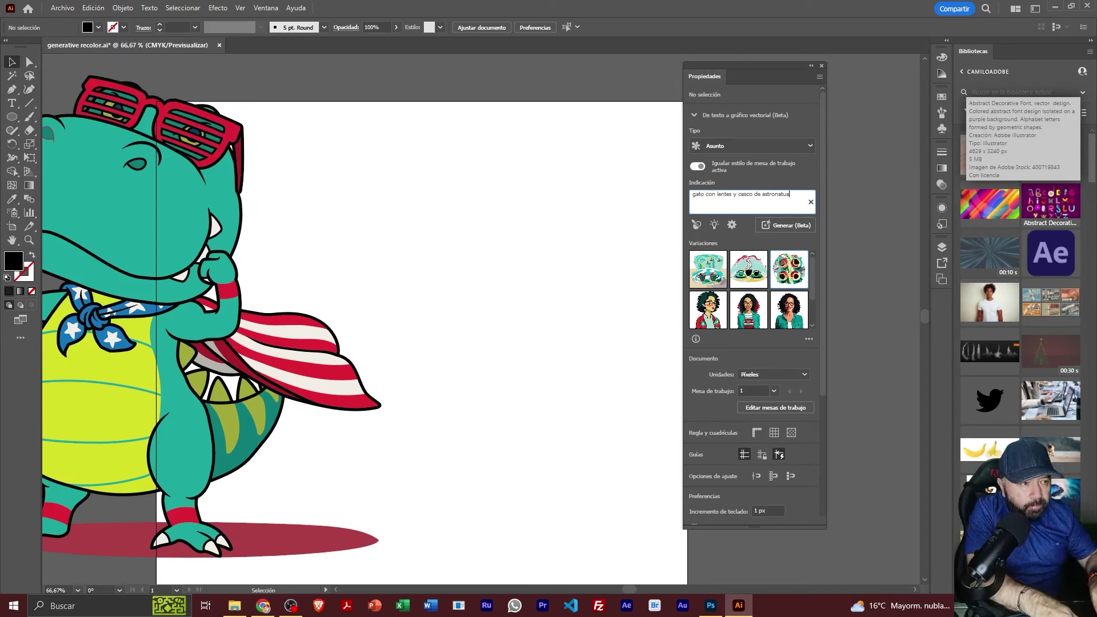
pyautogui.press('BackSpace')
pyautogui.press('BackSpace')
pyautogui.press('BackSpace')
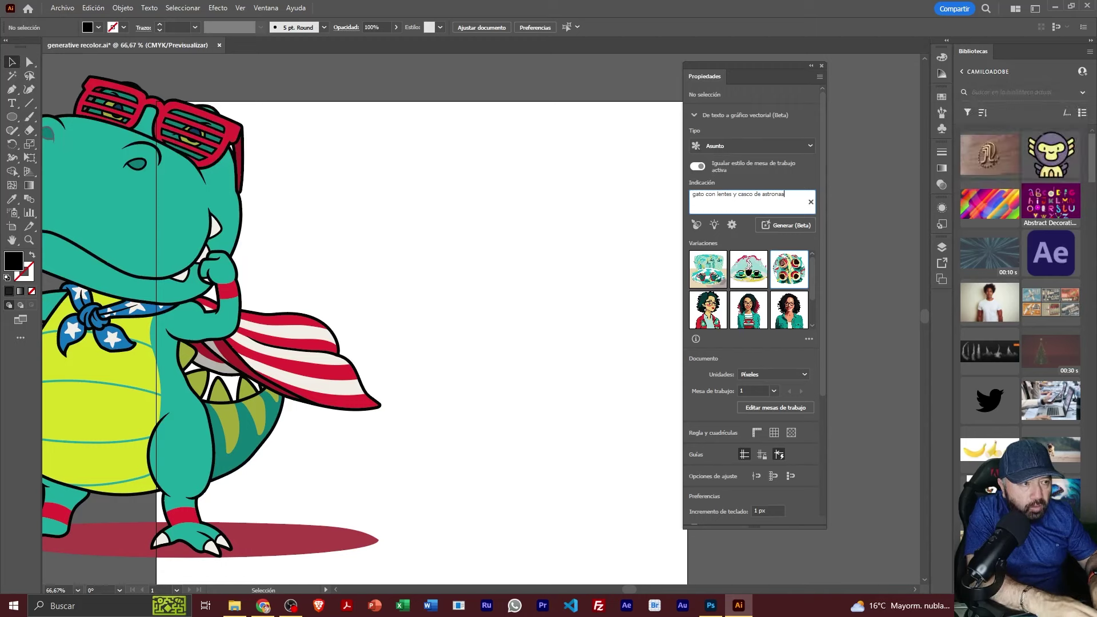
pyautogui.write('uta')
pyautogui.press('Return')
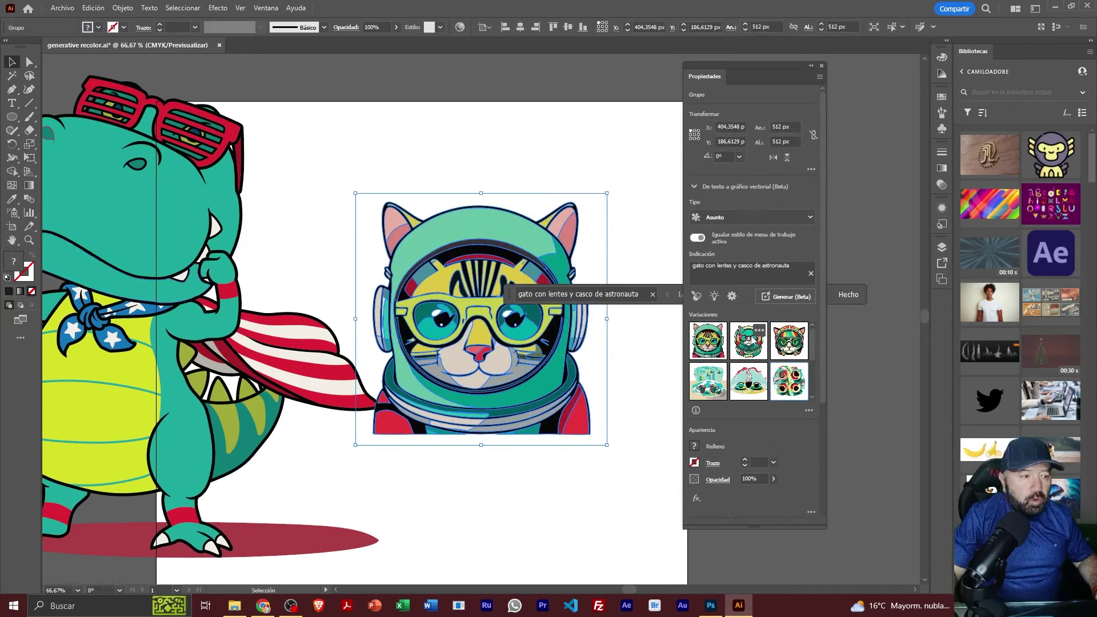
# - Swap in the helmet-and-goggles cat variation and move it onto the dinosaur
pyautogui.click(749, 341)
pyautogui.click(790, 341)
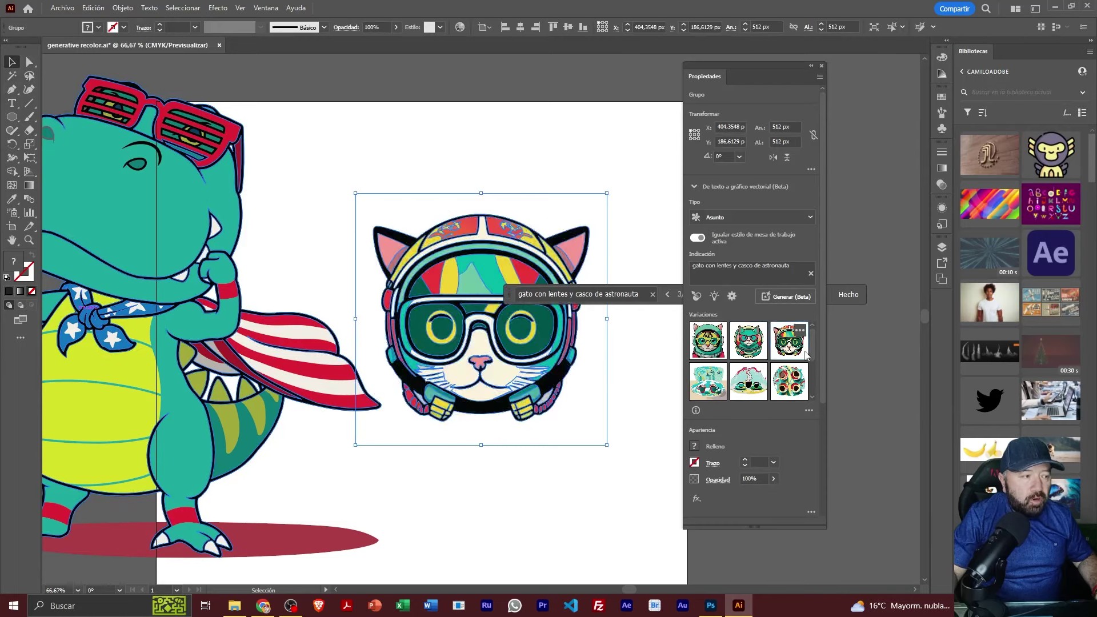
pyautogui.click(409, 119)
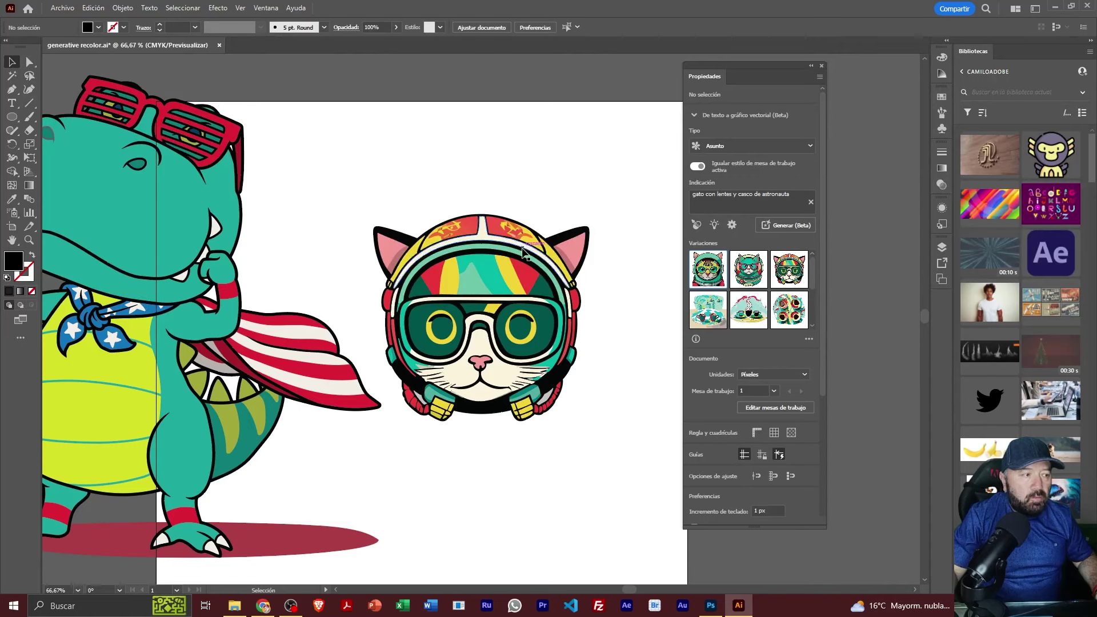
pyautogui.click(451, 244)
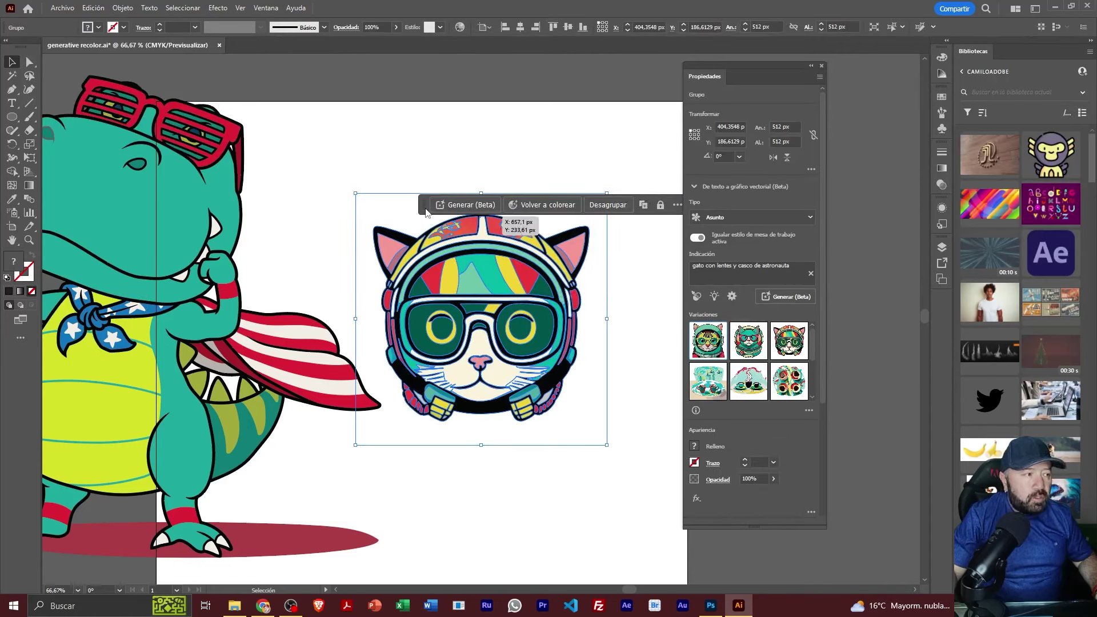
pyautogui.moveTo(495, 263); pyautogui.dragTo(310, 217)
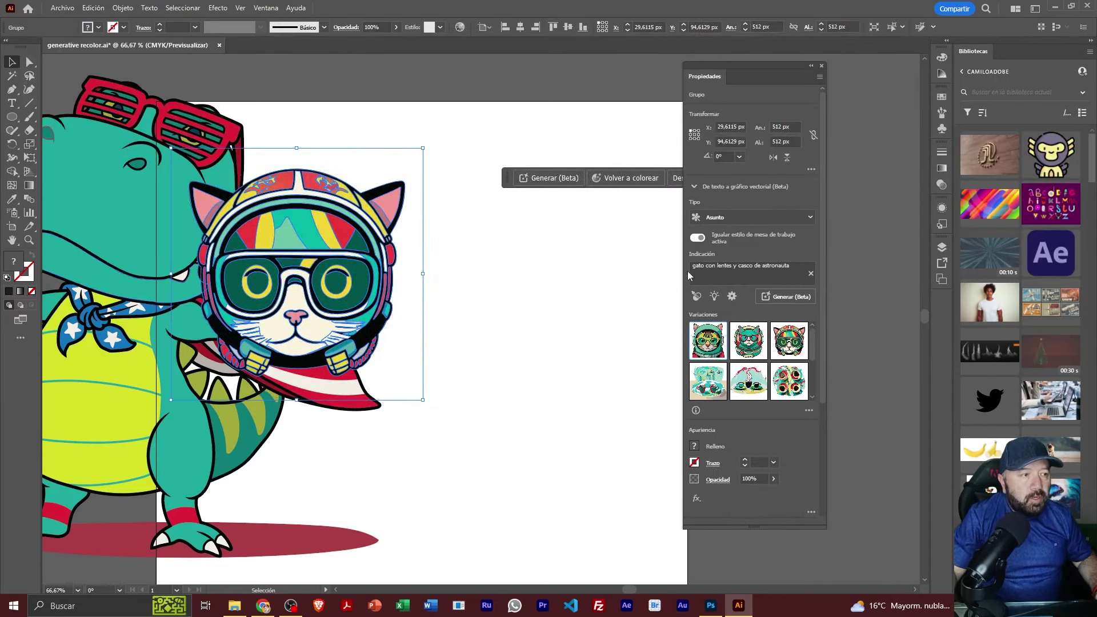
# - Keep the Asunto type, zoom out to the whole artboard, undo two cat changes, and deselect
pyautogui.click(735, 218)
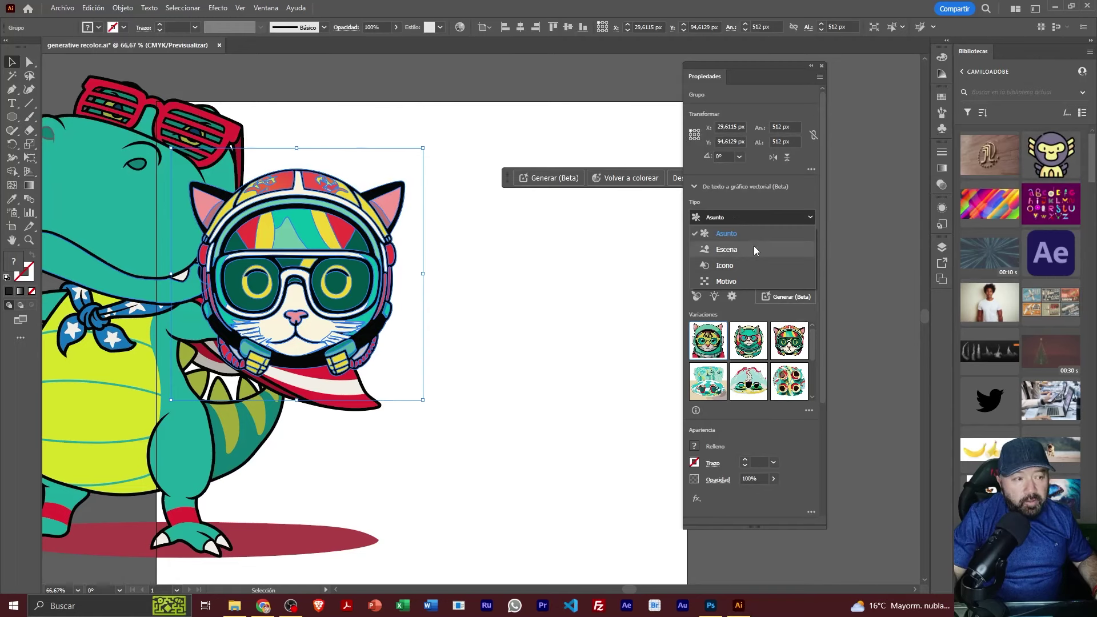
pyautogui.press('Escape')
pyautogui.press('z')
pyautogui.keyDown('alt'); pyautogui.click(540, 296); pyautogui.keyUp('alt')
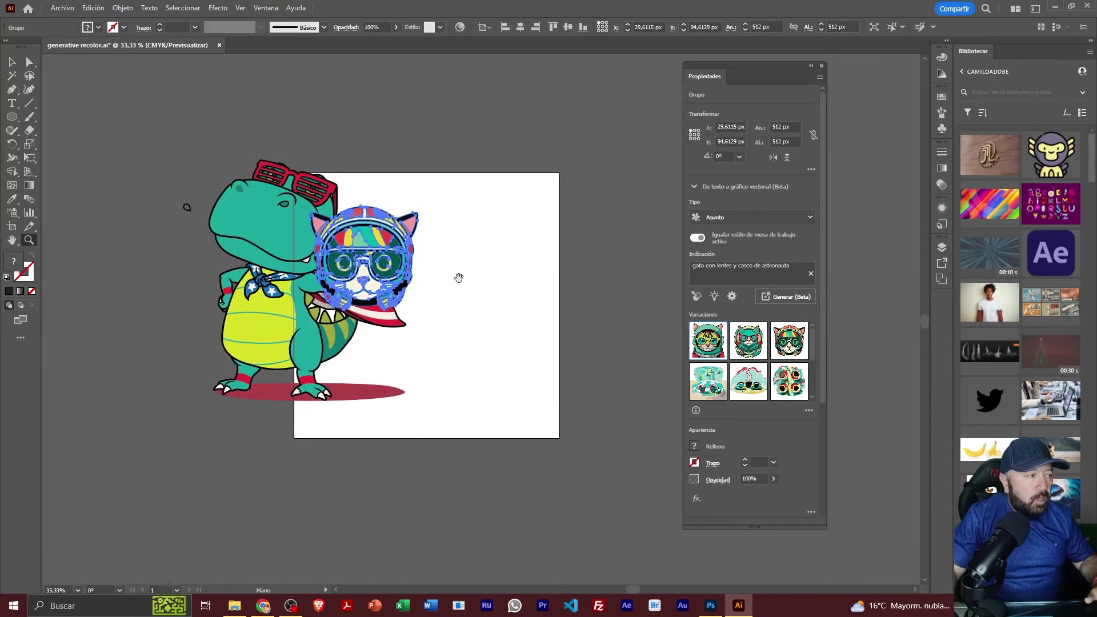
pyautogui.press('v')
pyautogui.hotkey('ctrl', 'z')
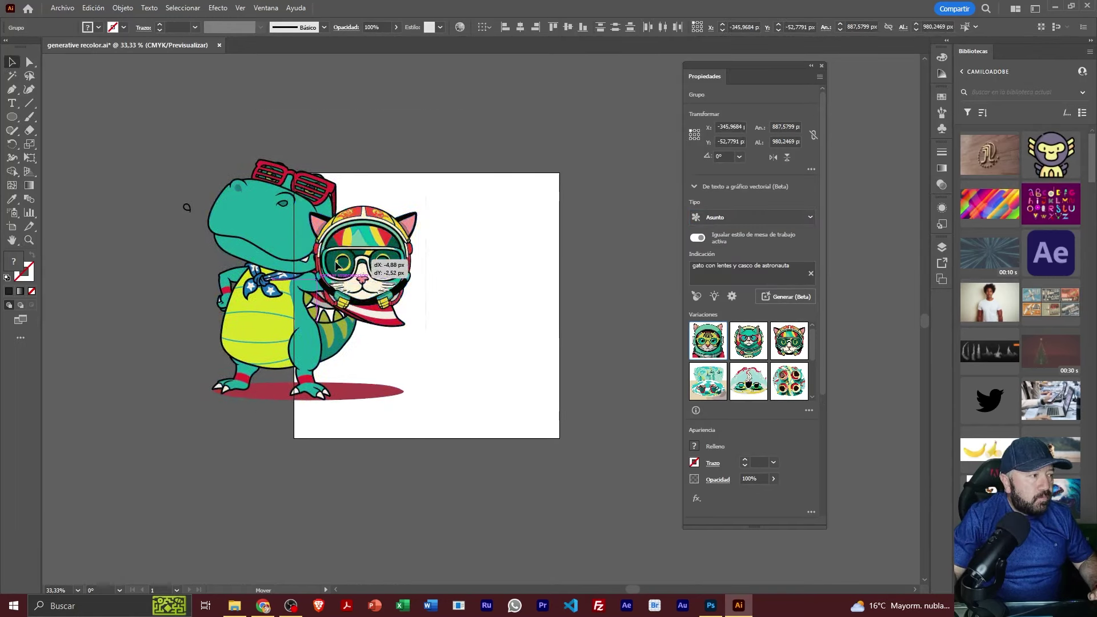
pyautogui.hotkey('ctrl', 'z')
pyautogui.click(301, 297)
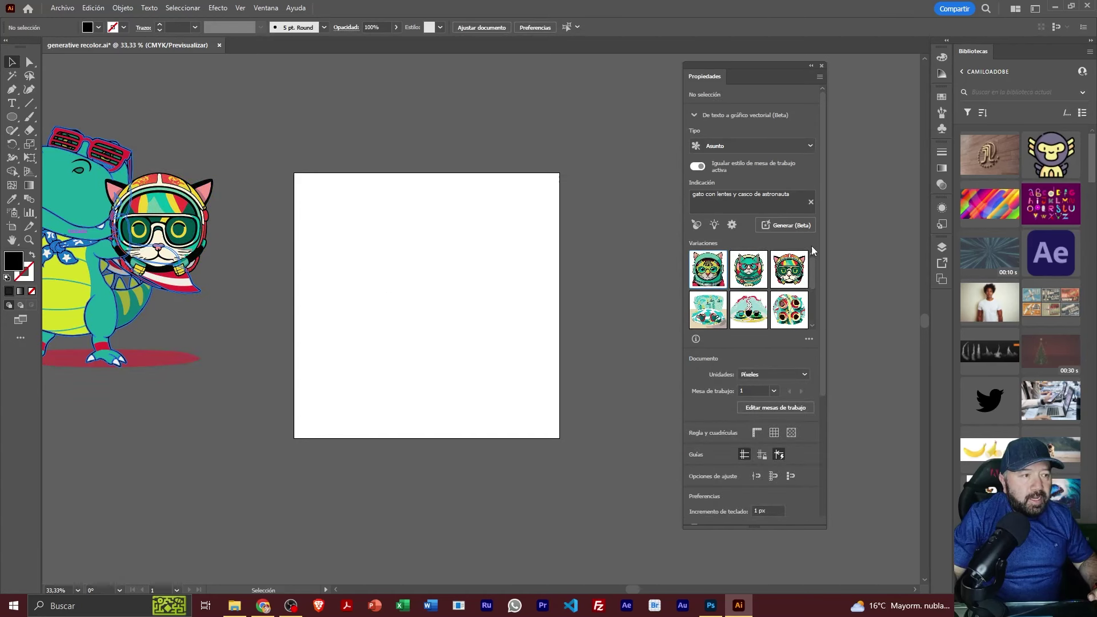
# - Generate 'bosque con sol a medio dia, arroyo y camino empedrado' as an Escena-type vector
pyautogui.moveTo(800, 194); pyautogui.dragTo(633, 198)
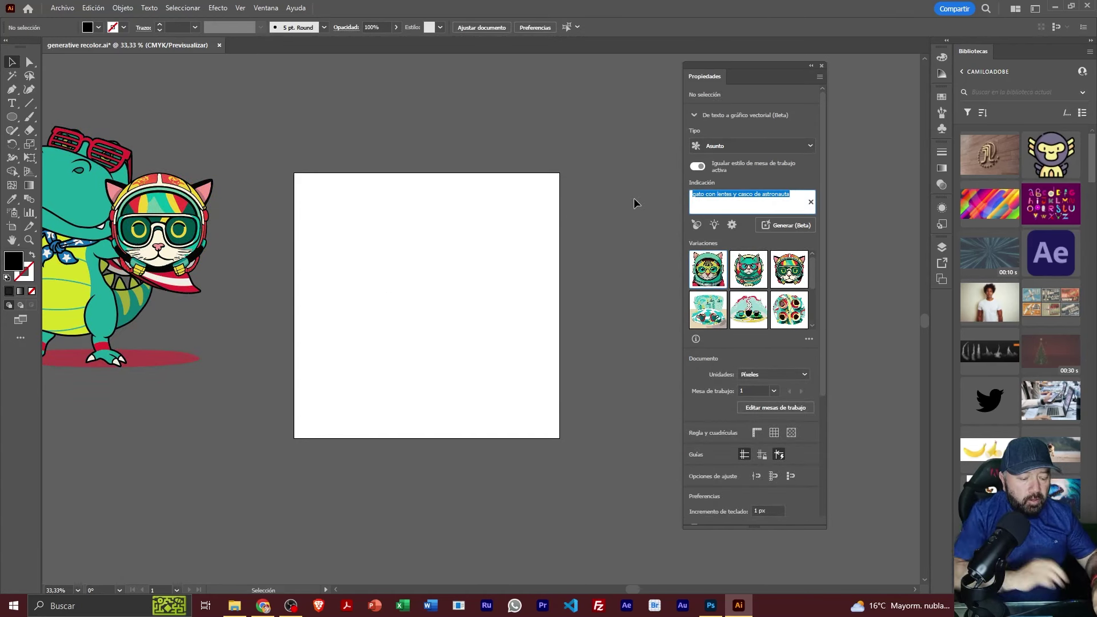
pyautogui.write('bosque c')
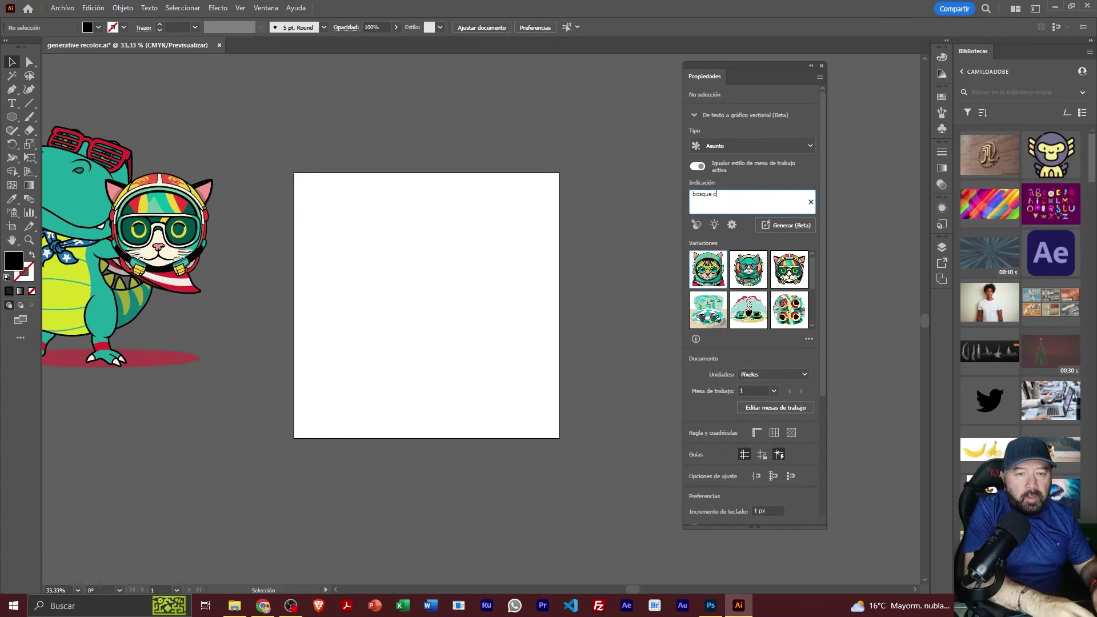
pyautogui.write('on sol ')
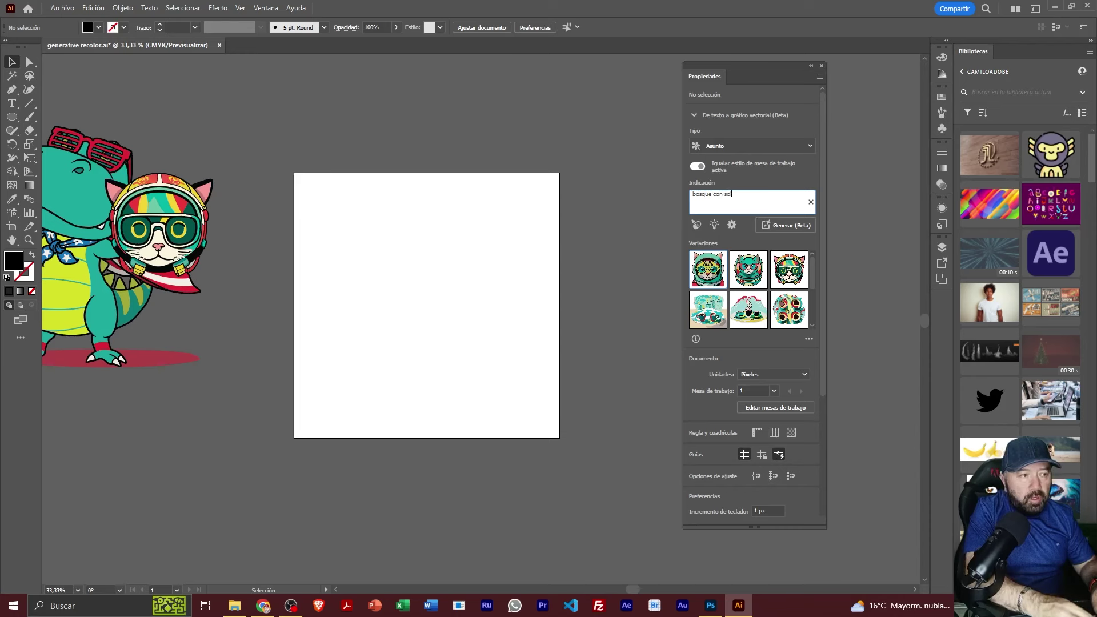
pyautogui.write('a medio dia, a')
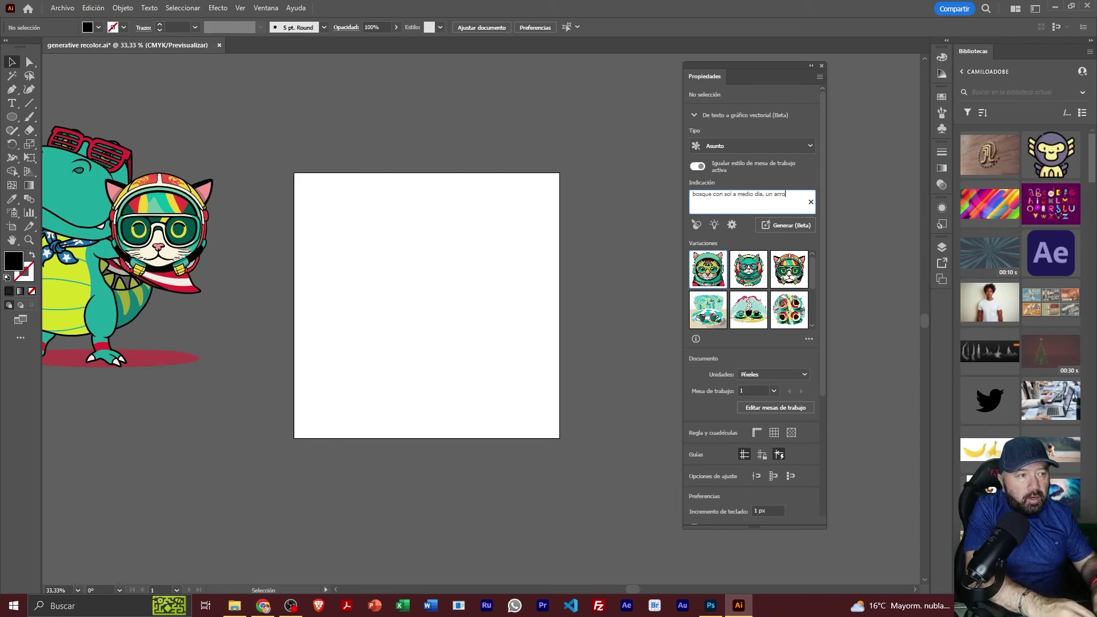
pyautogui.write('un arroyo y un camino e')
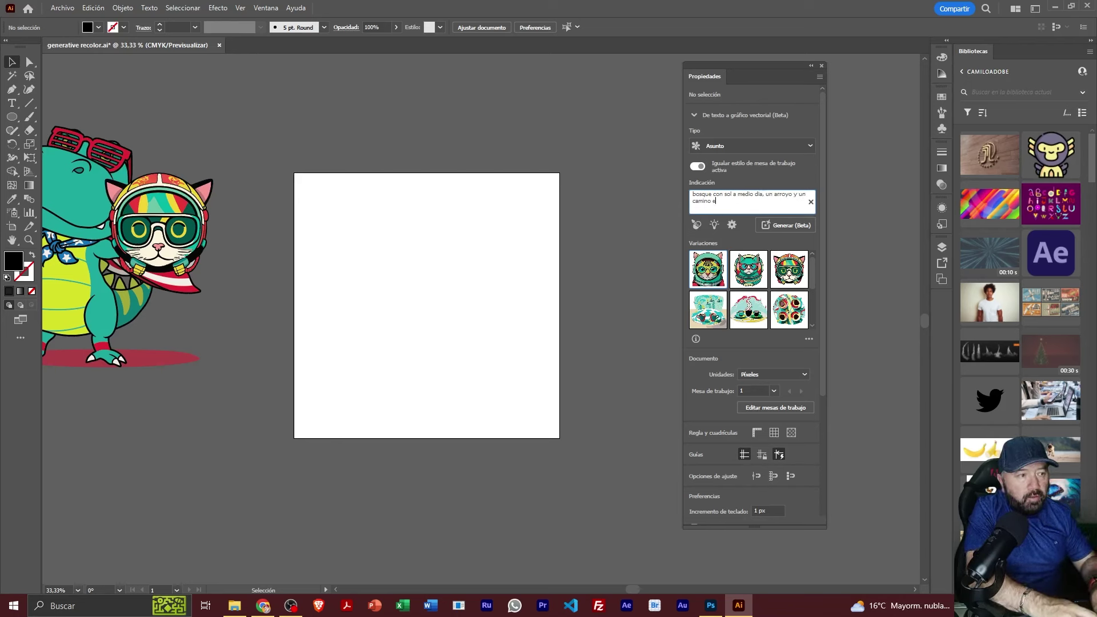
pyautogui.write('mpedrado')
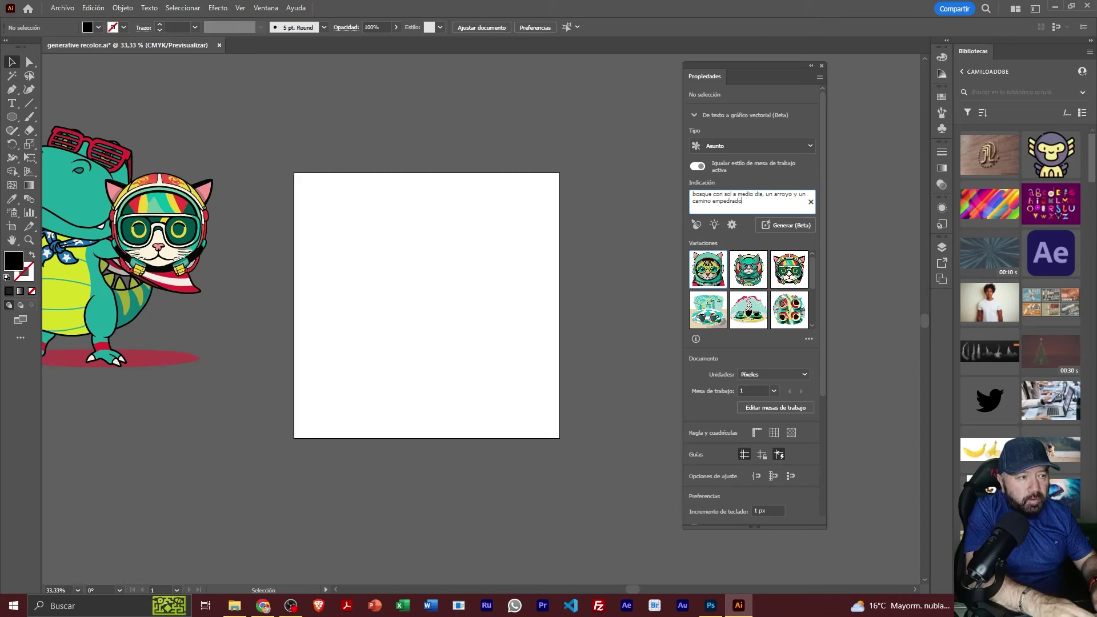
pyautogui.press('Return')
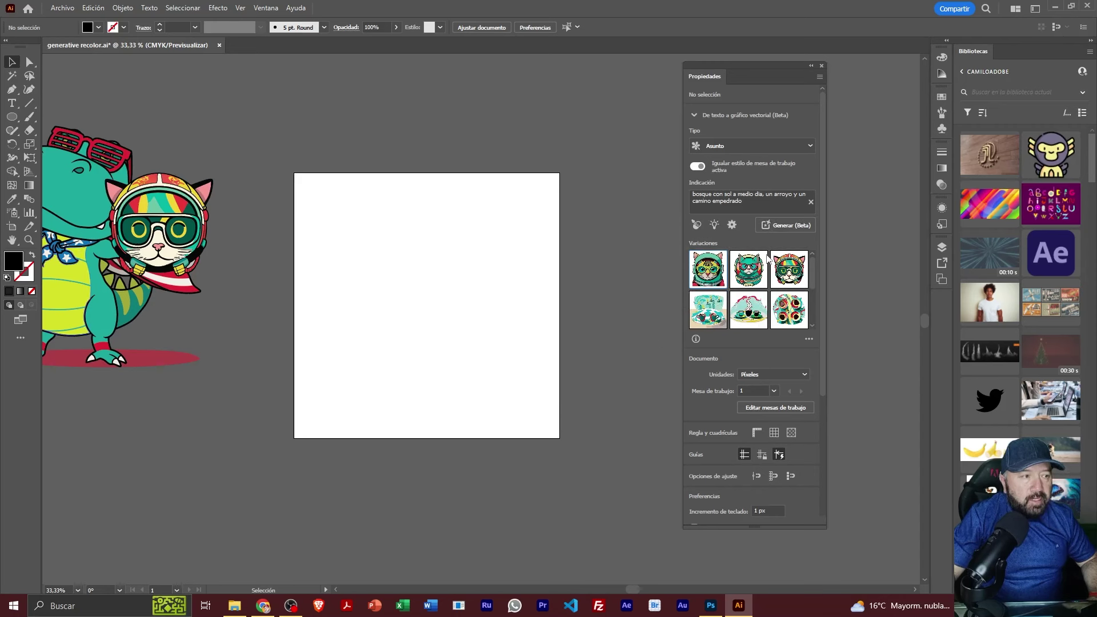
pyautogui.click(737, 149)
pyautogui.click(743, 179)
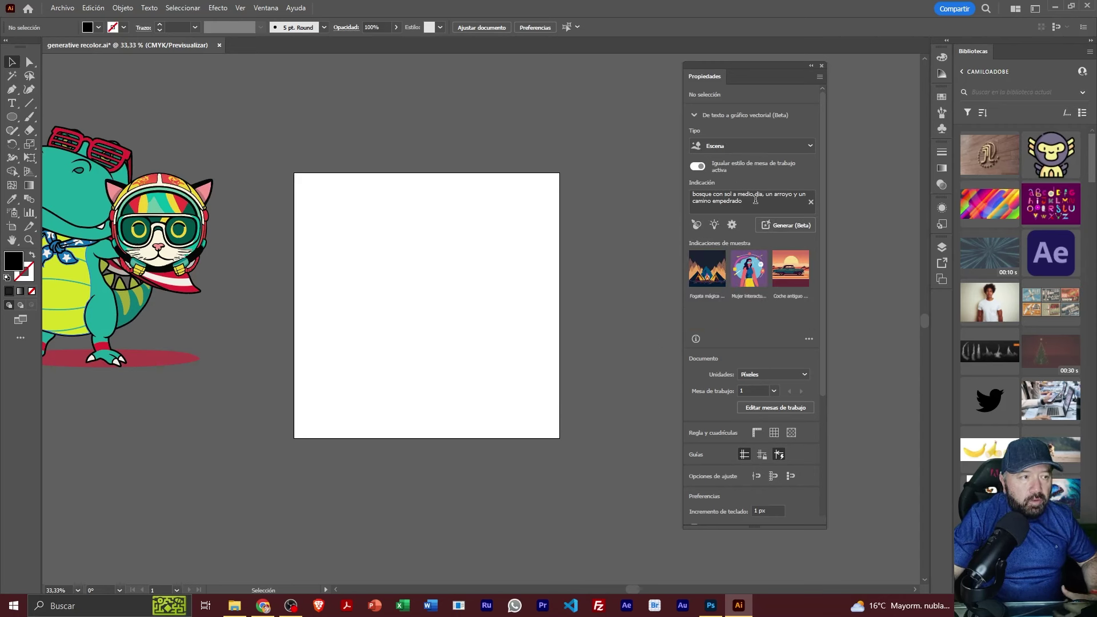
pyautogui.press('Return')
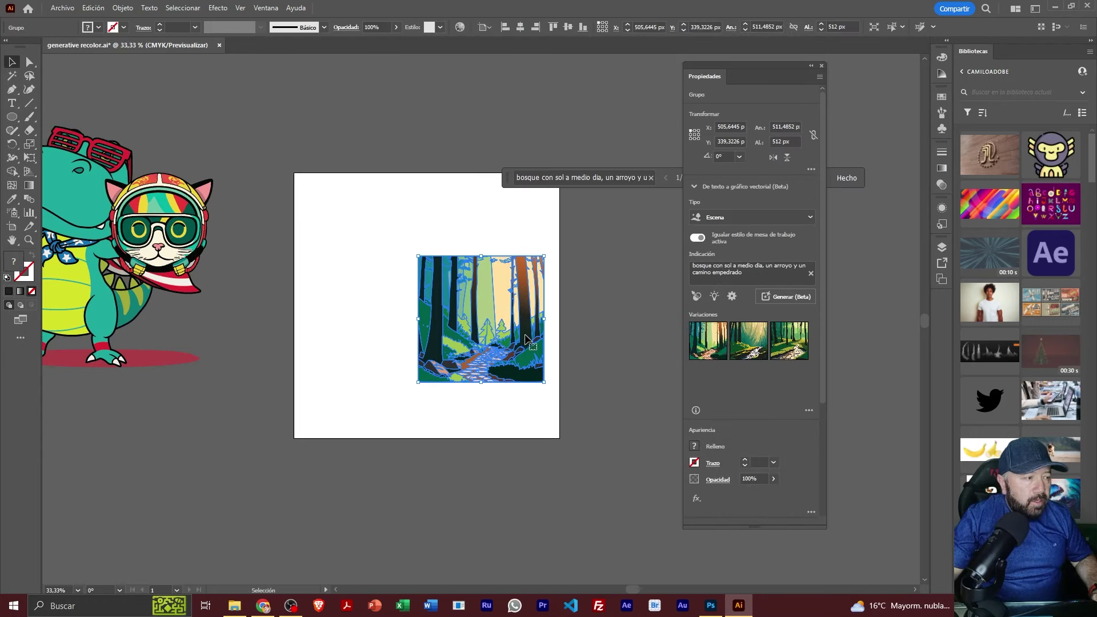
# - Move the forest group to the artboard's top-left corner and scale it to full height
pyautogui.click(469, 222)
pyautogui.moveTo(528, 341)
pyautogui.mouseDown()
pyautogui.moveTo(425, 259)
pyautogui.moveTo(403, 257)
pyautogui.mouseUp()
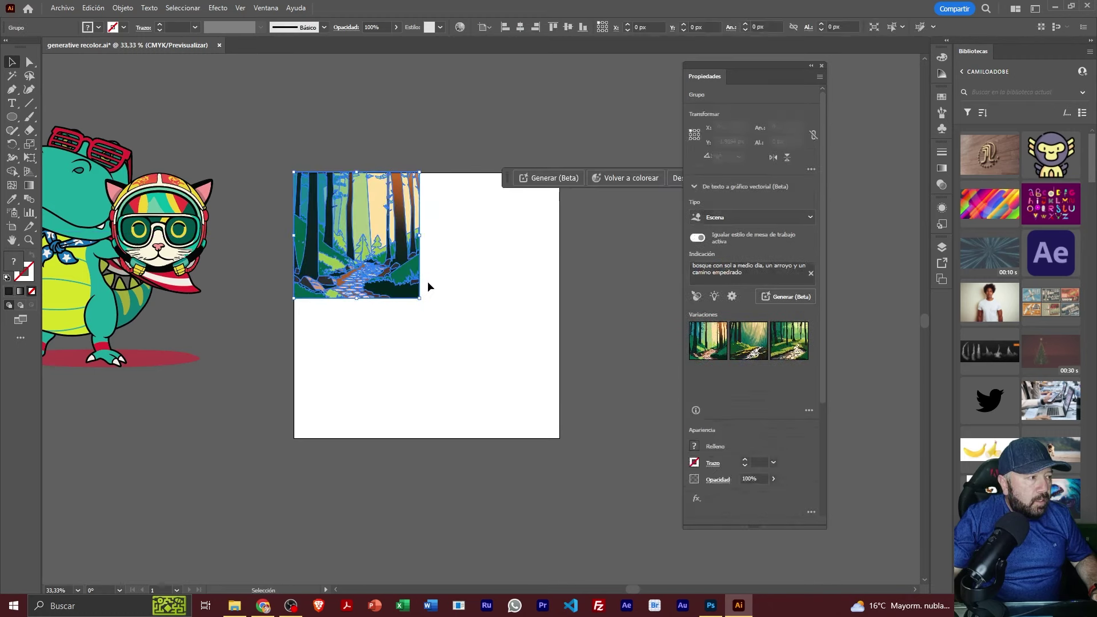
pyautogui.moveTo(420, 298); pyautogui.dragTo(559, 438)
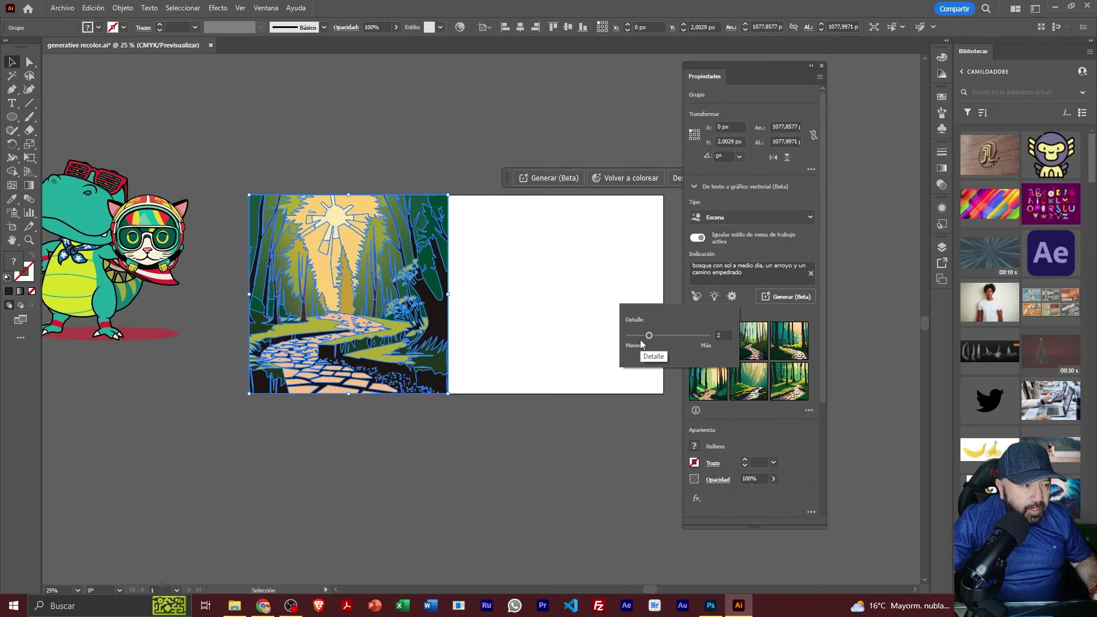
# - Reselect the forest group and check its Detail level setting
pyautogui.moveTo(732, 296)
pyautogui.click(537, 268)
pyautogui.click(350, 279)
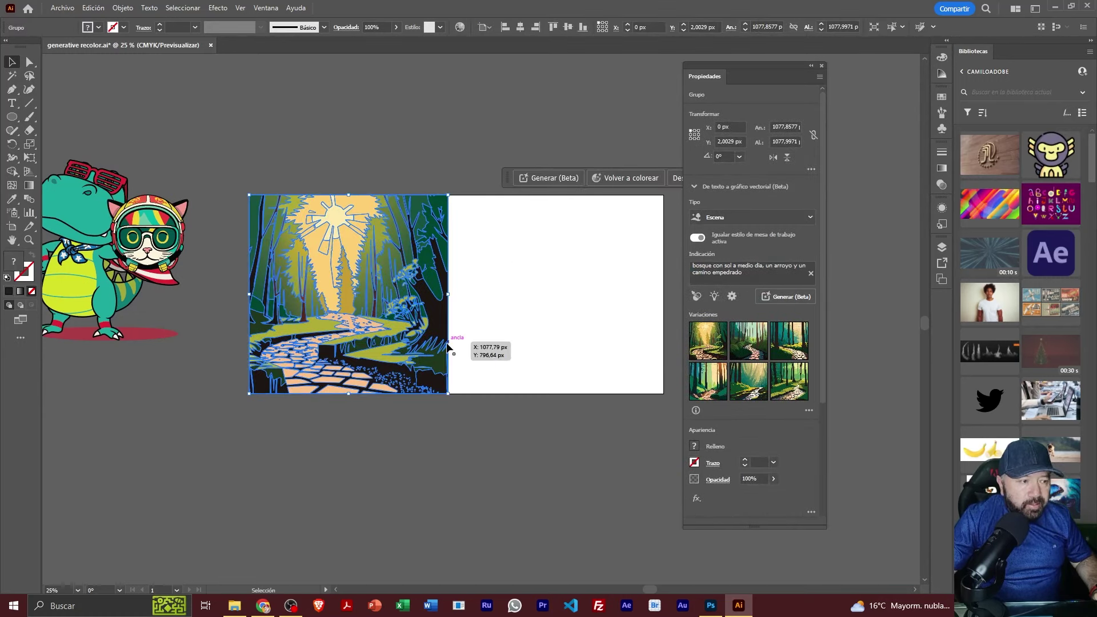
pyautogui.click(734, 298)
pyautogui.click(734, 295)
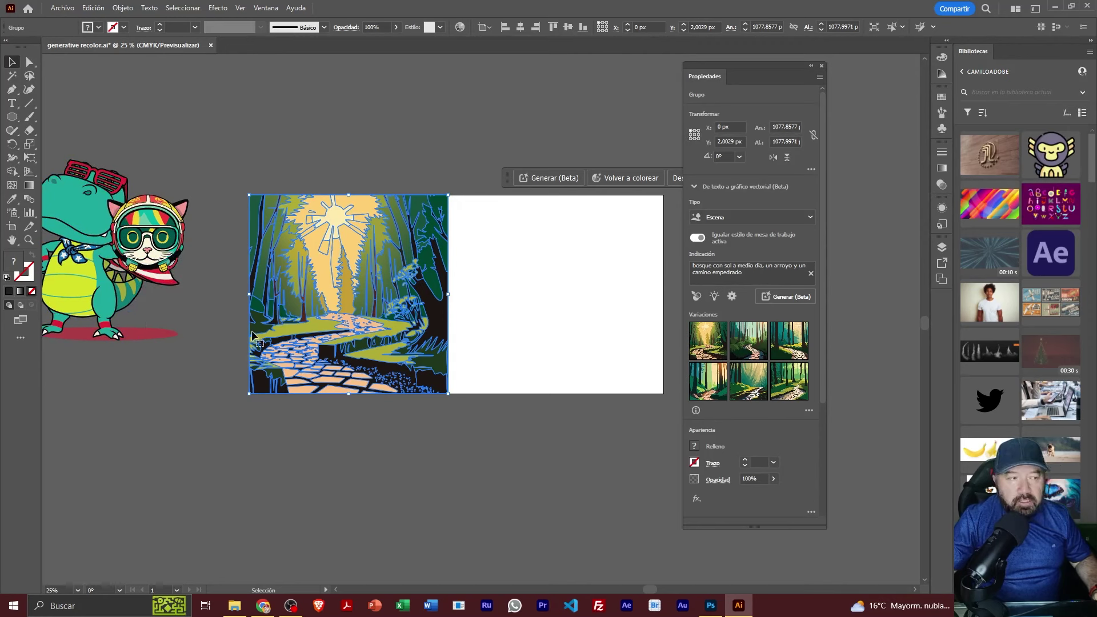
pyautogui.moveTo(749, 381)
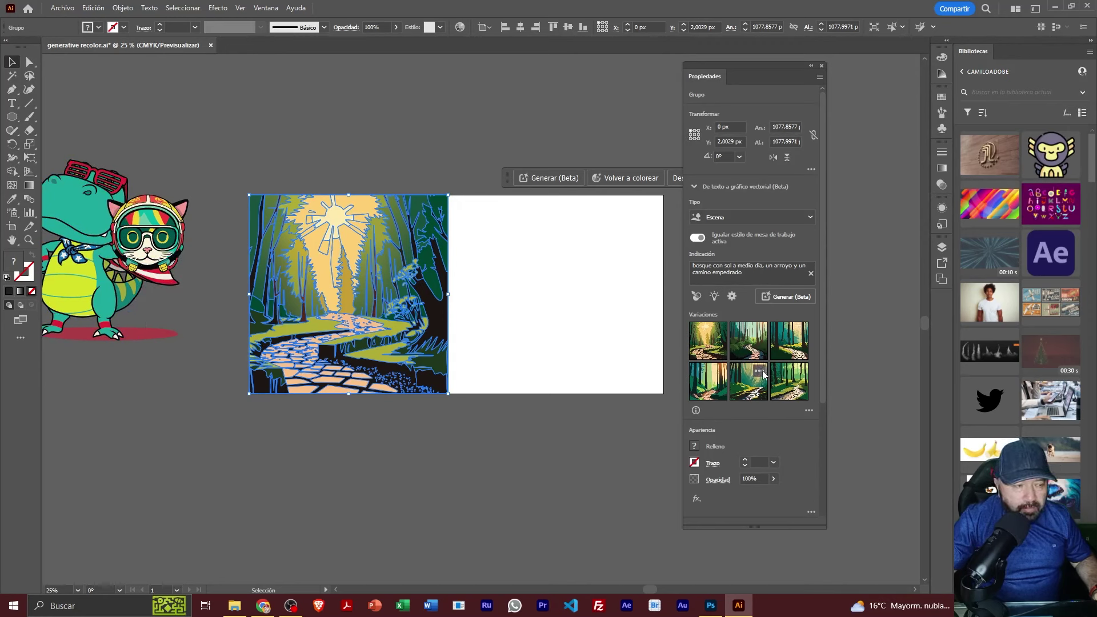
pyautogui.scroll(-3, 787, 441)
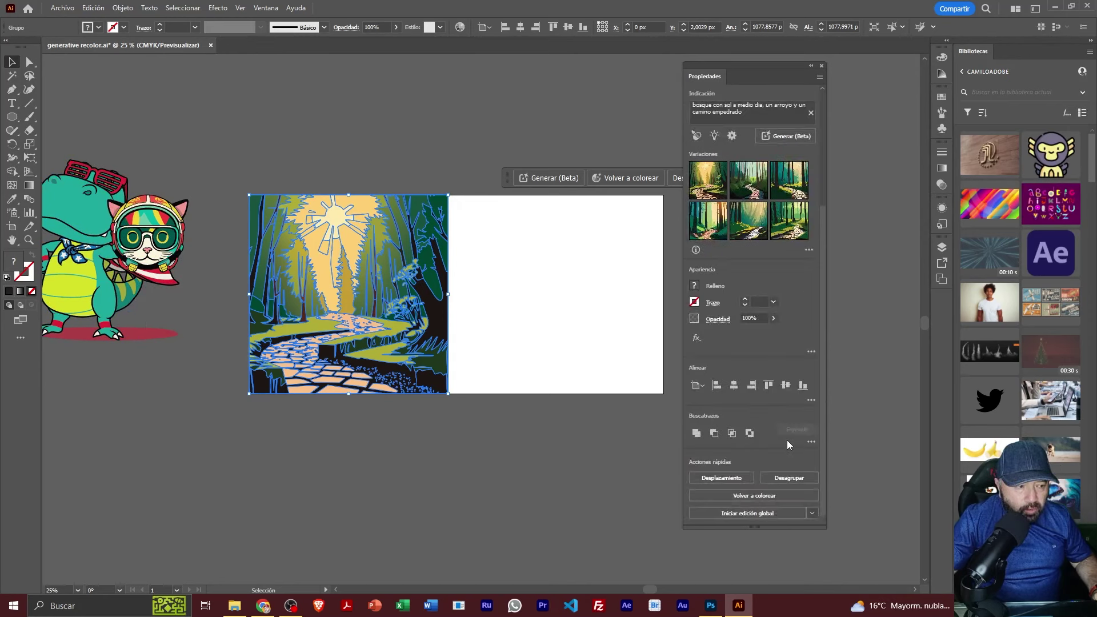
pyautogui.scroll(3, 784, 438)
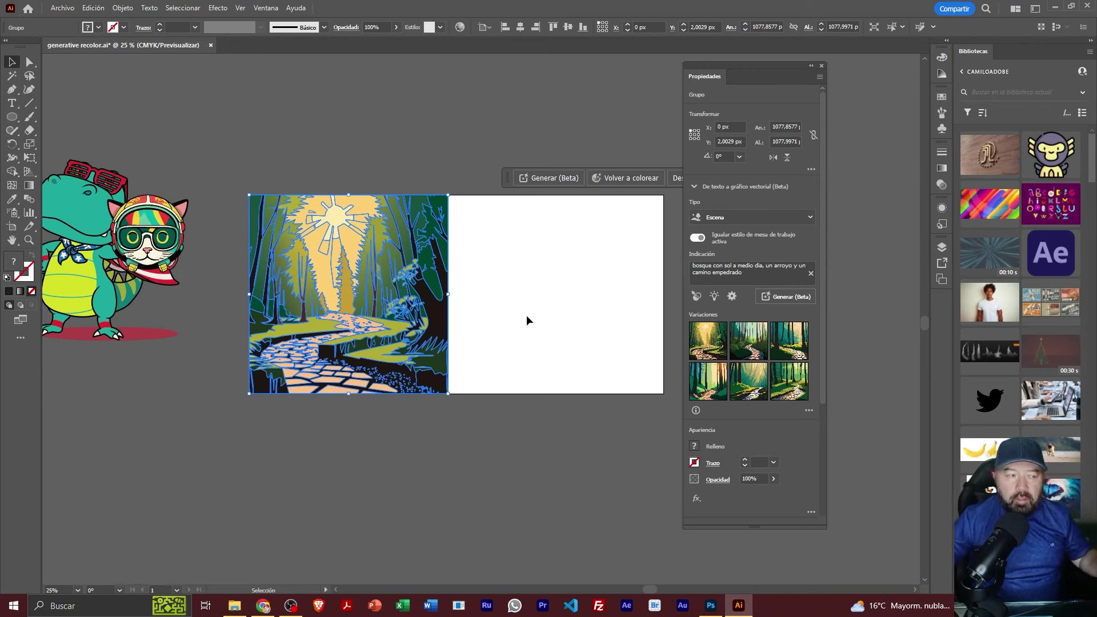
# - Delete the forest scene from the artboard
pyautogui.click(516, 307)
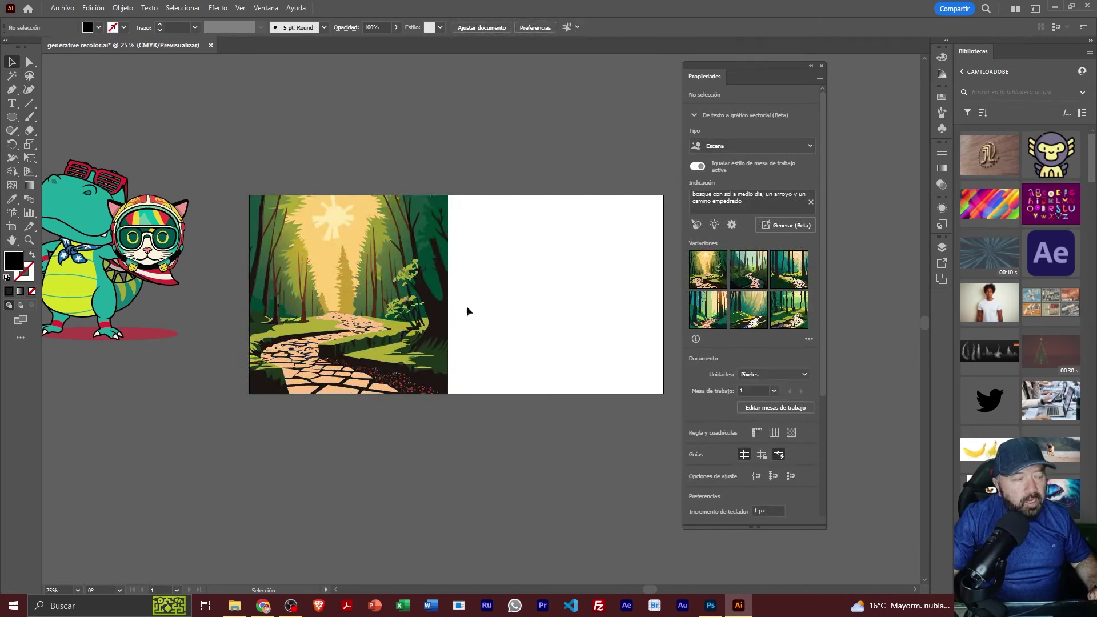
pyautogui.click(376, 306)
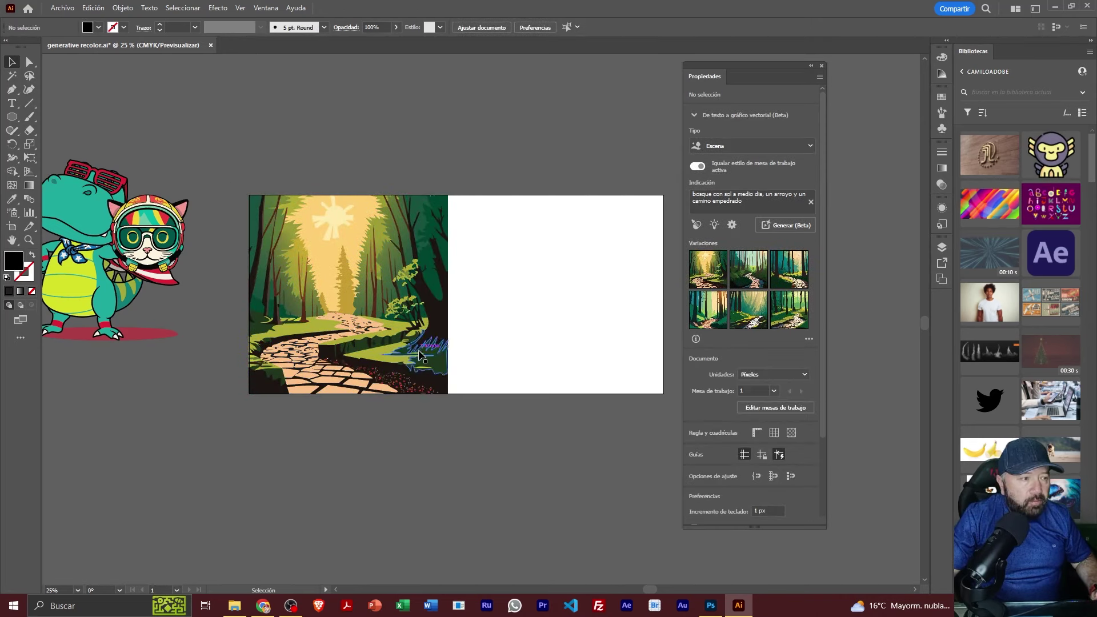
pyautogui.press('Delete')
# - Generate an Icono-type vector from the prompt 'mariposa sicodelica'
pyautogui.click(749, 146)
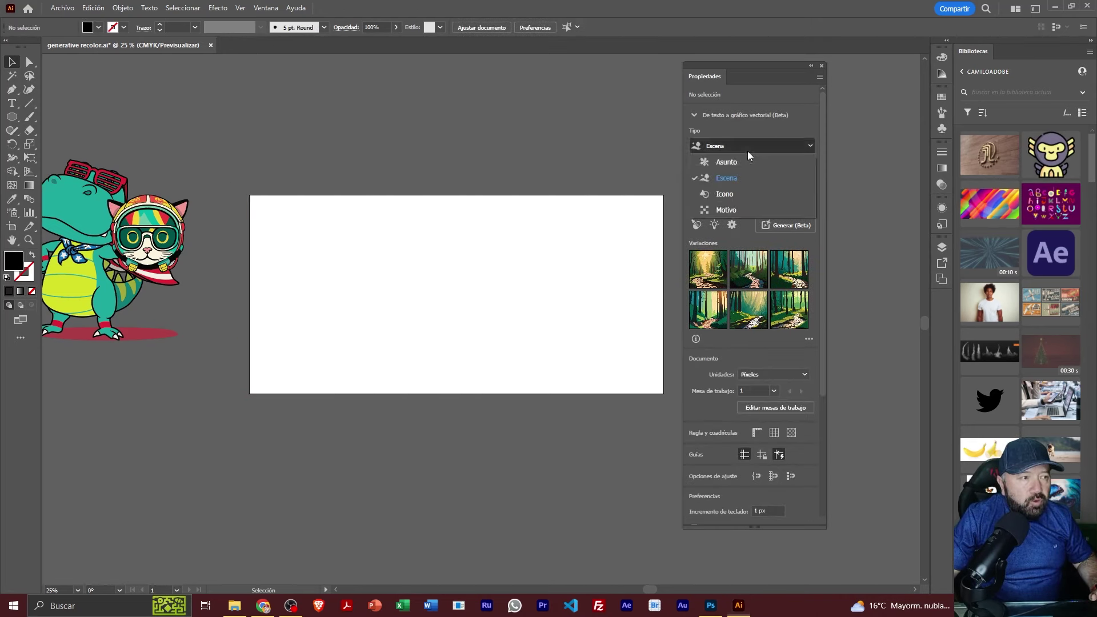
pyautogui.click(747, 194)
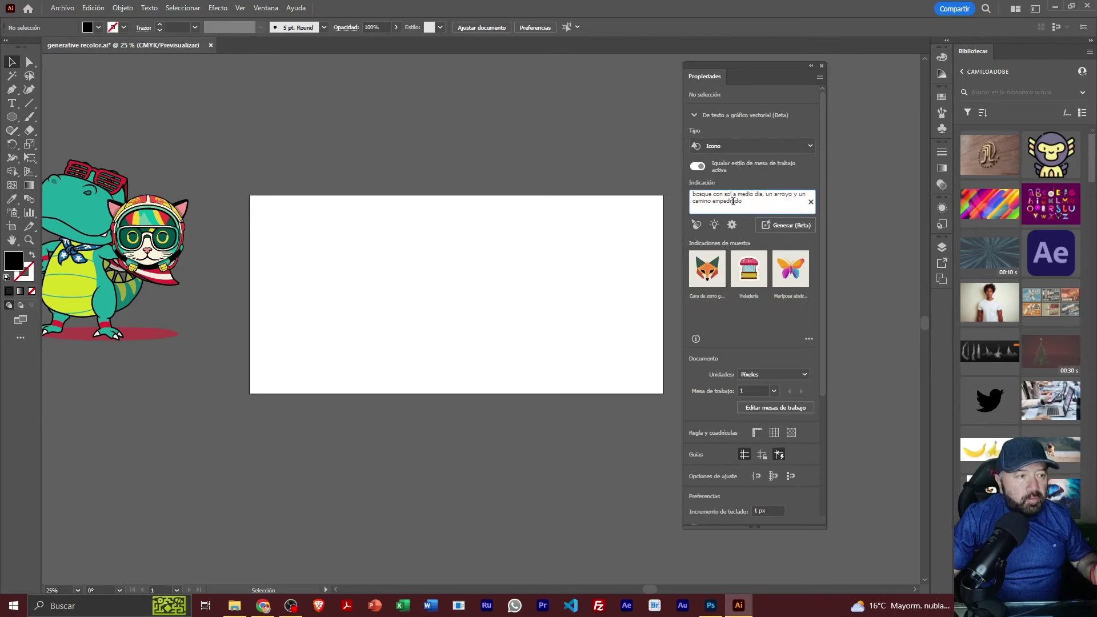
pyautogui.hotkey('ctrl', 'a')
pyautogui.write('ma')
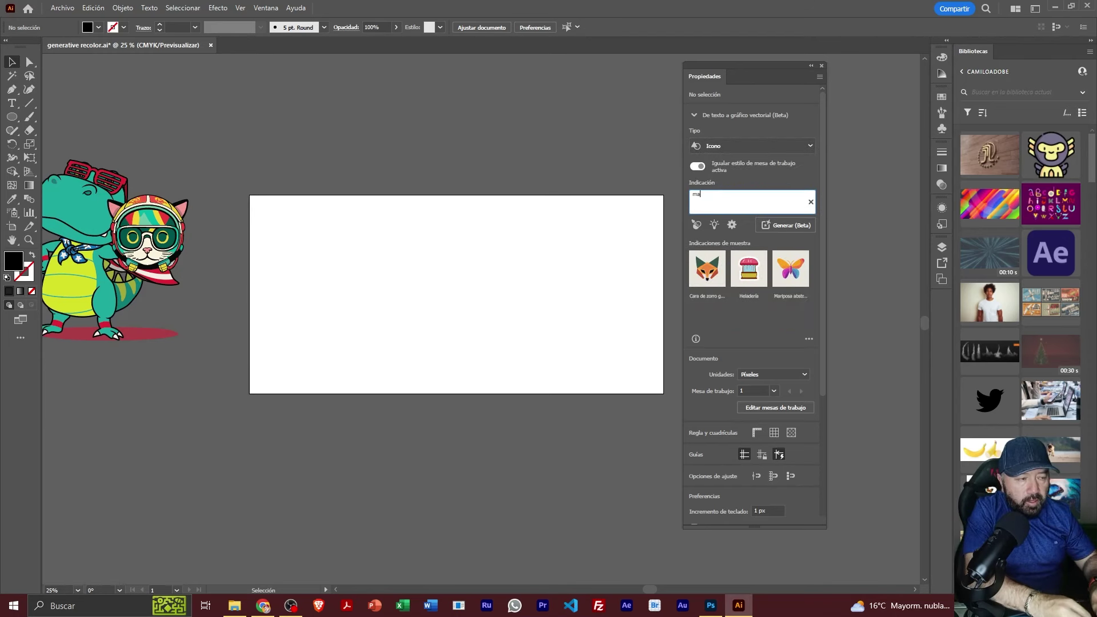
pyautogui.write('riposa s')
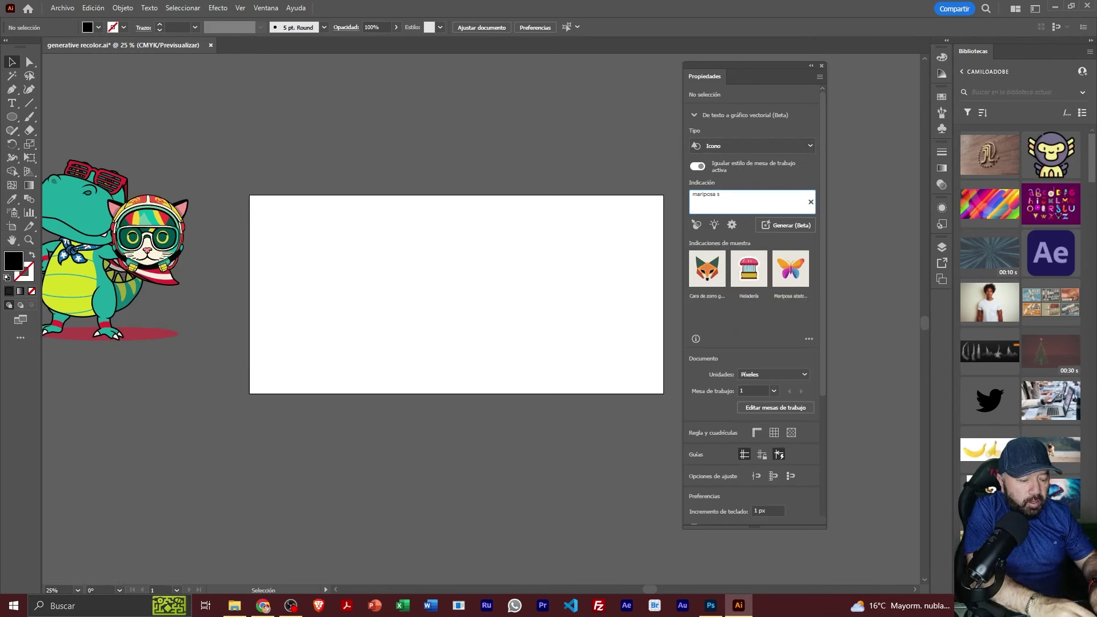
pyautogui.write('icodelica')
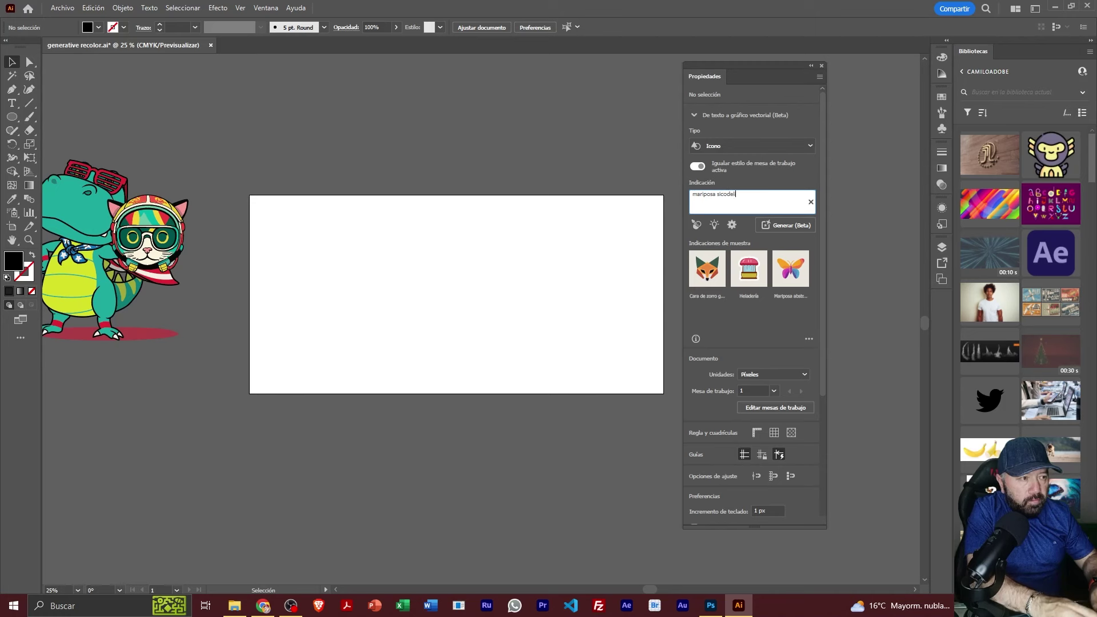
pyautogui.press('Return')
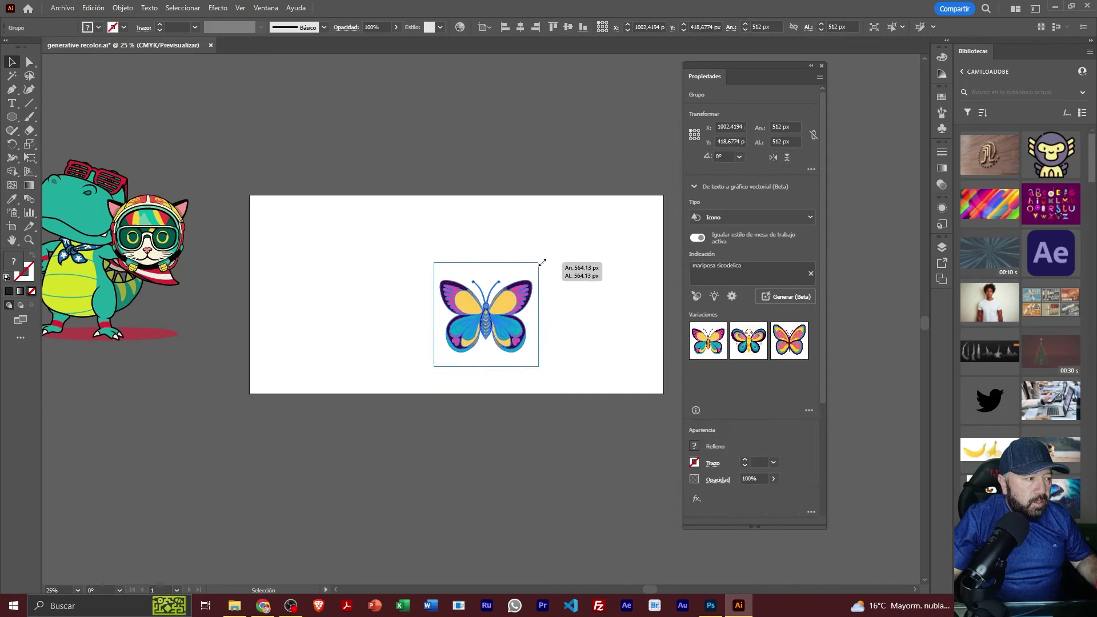
# - Enlarge the butterfly to about 1053 px and zoom in on it
pyautogui.moveTo(528, 272); pyautogui.dragTo(628, 171)
pyautogui.click(683, 318)
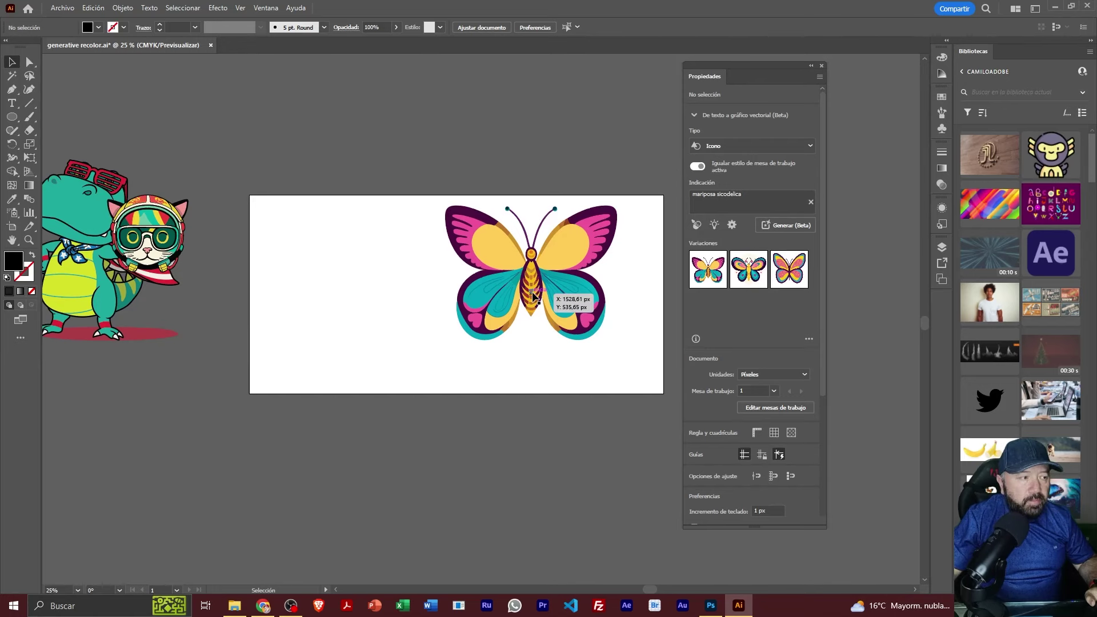
pyautogui.press('z')
pyautogui.moveTo(512, 247)
pyautogui.mouseDown()
pyautogui.moveTo(659, 435)
pyautogui.moveTo(510, 337)
pyautogui.mouseUp()
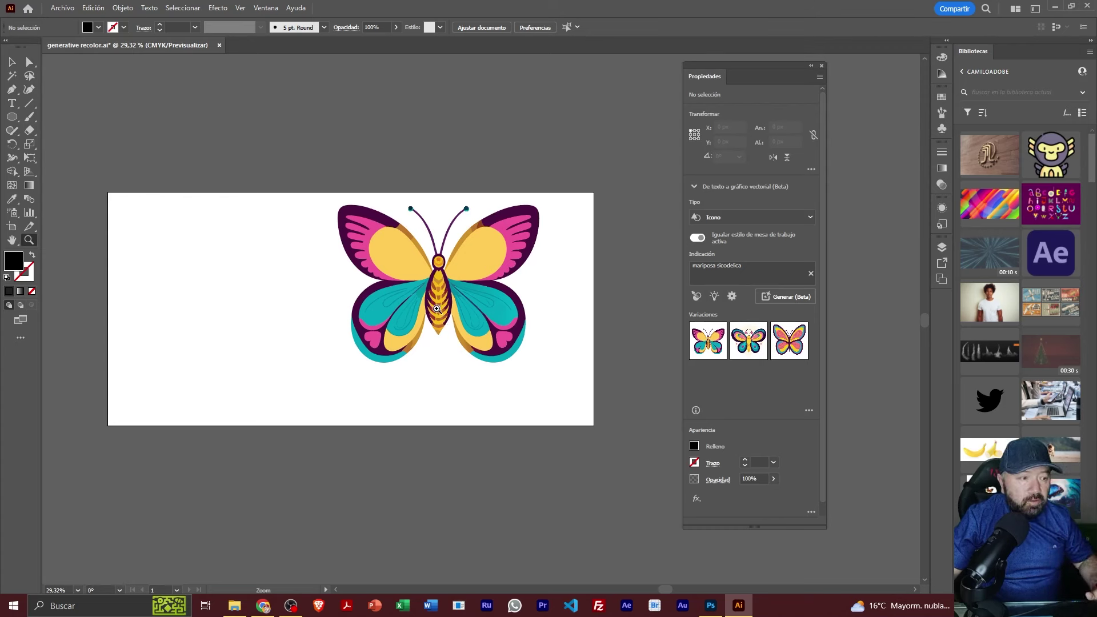
# - Place the first butterfly variation to its left, then delete both butterflies
pyautogui.moveTo(689, 338); pyautogui.dragTo(199, 222)
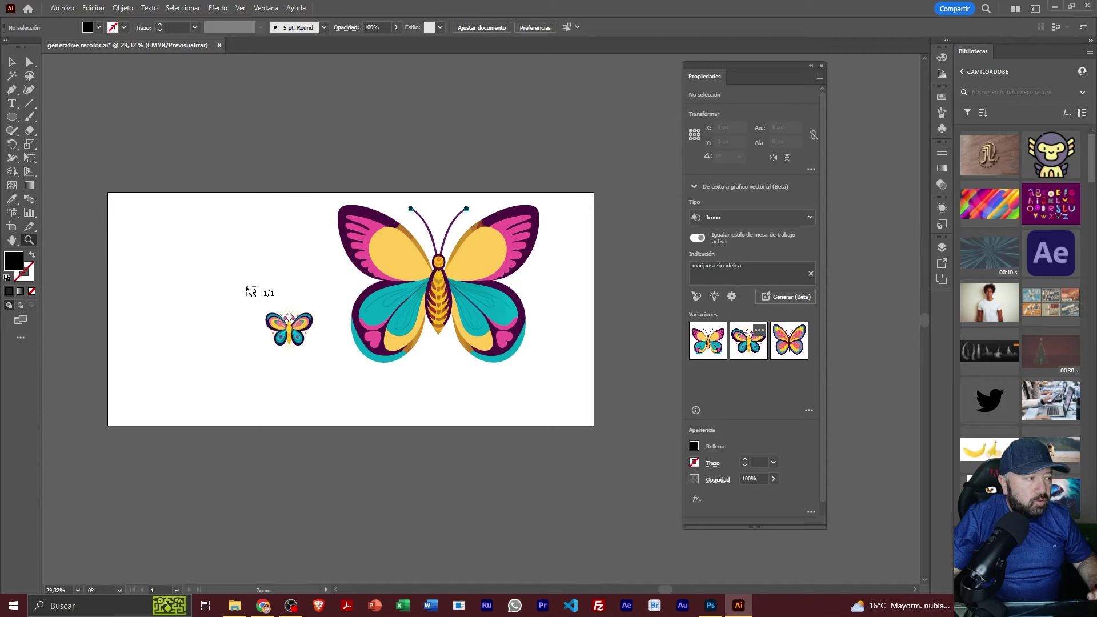
pyautogui.click(198, 223)
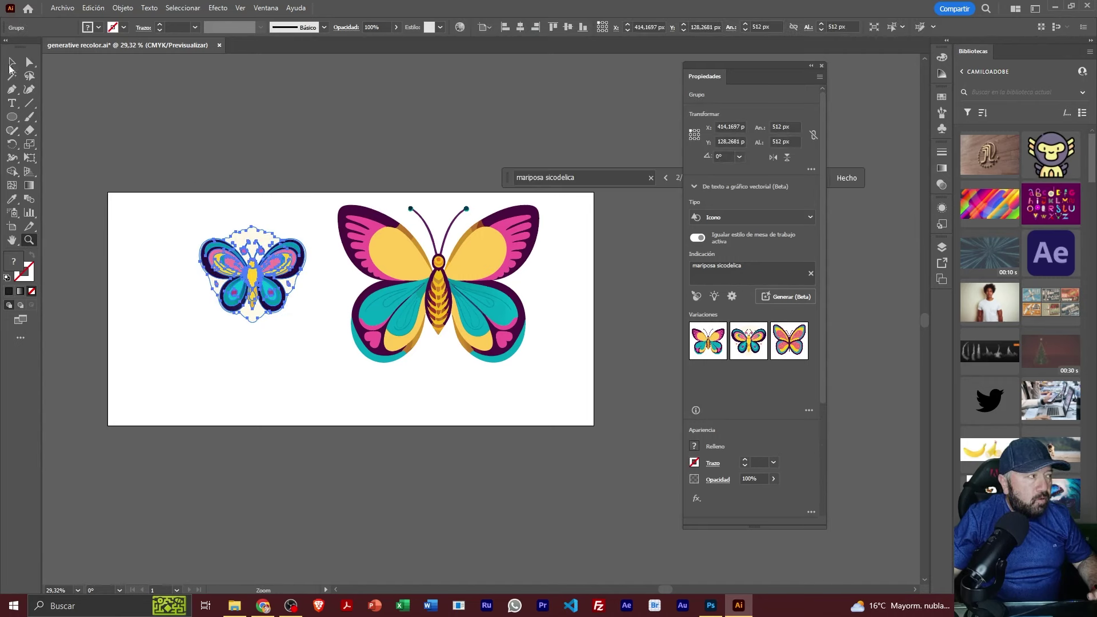
pyautogui.click(12, 64)
pyautogui.moveTo(166, 173); pyautogui.dragTo(569, 461)
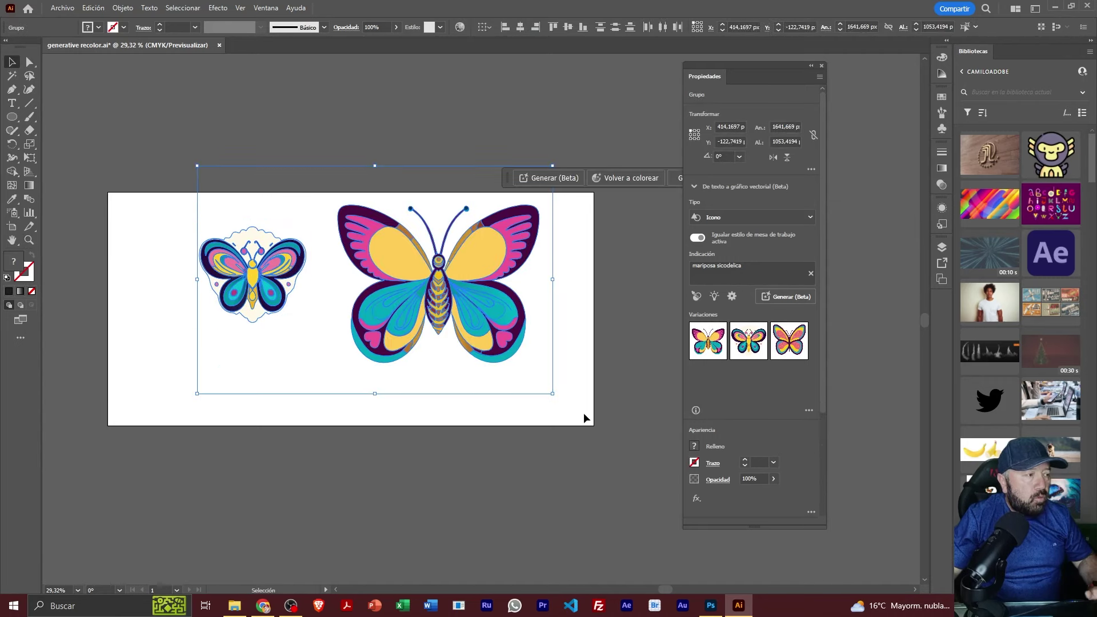
pyautogui.press('Delete')
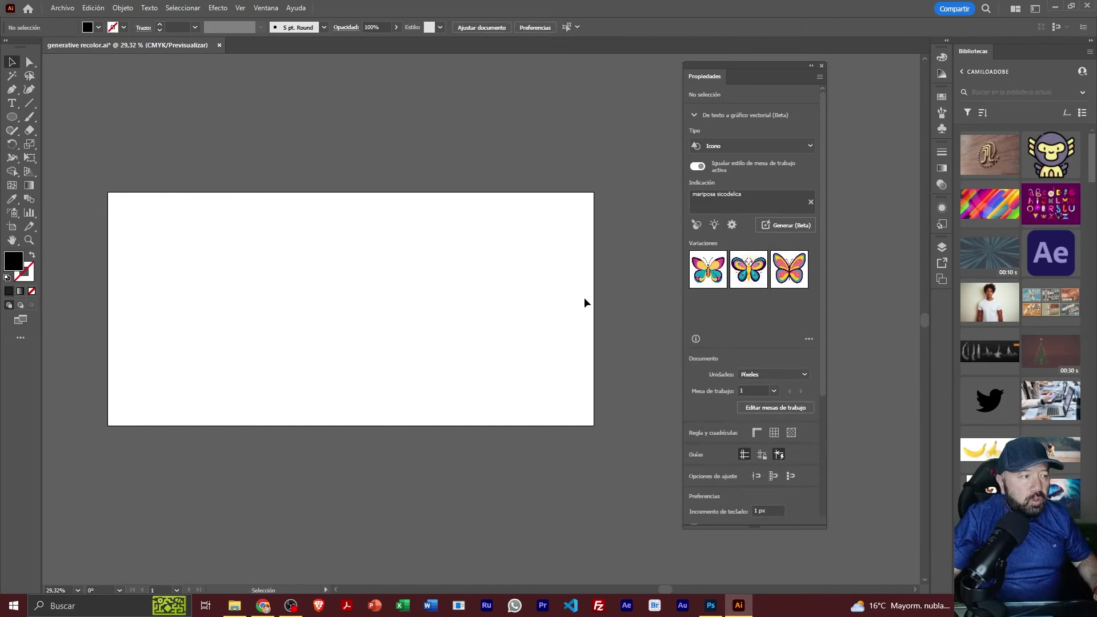
# - Set the generation Type to Pattern and erase the 'mariposa sicodelica' prompt text
pyautogui.click(797, 145)
pyautogui.click(767, 214)
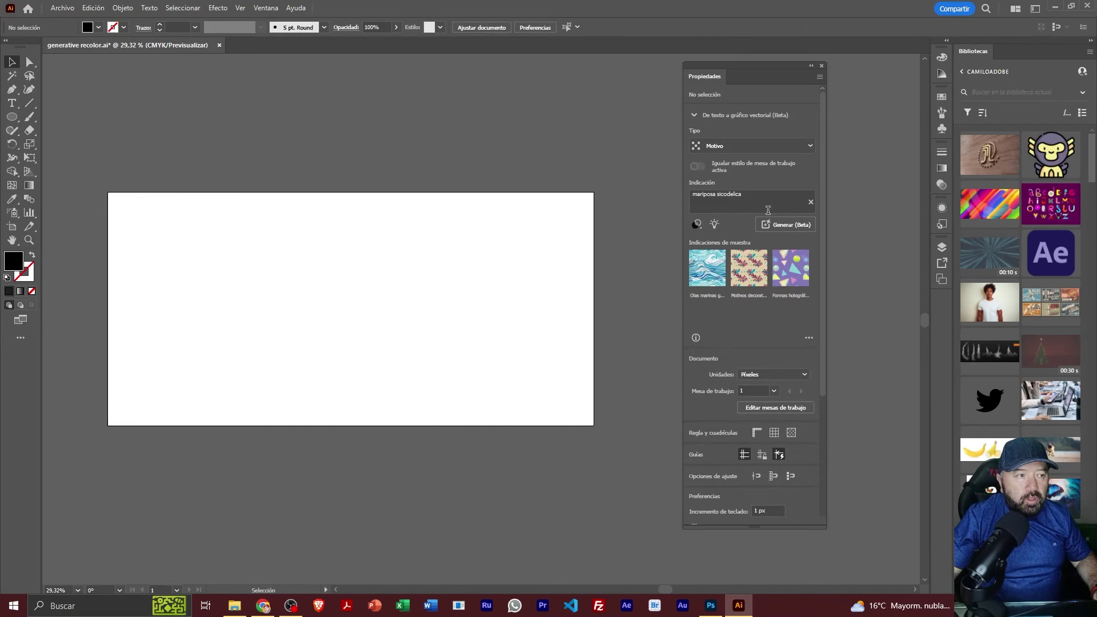
pyautogui.click(725, 199)
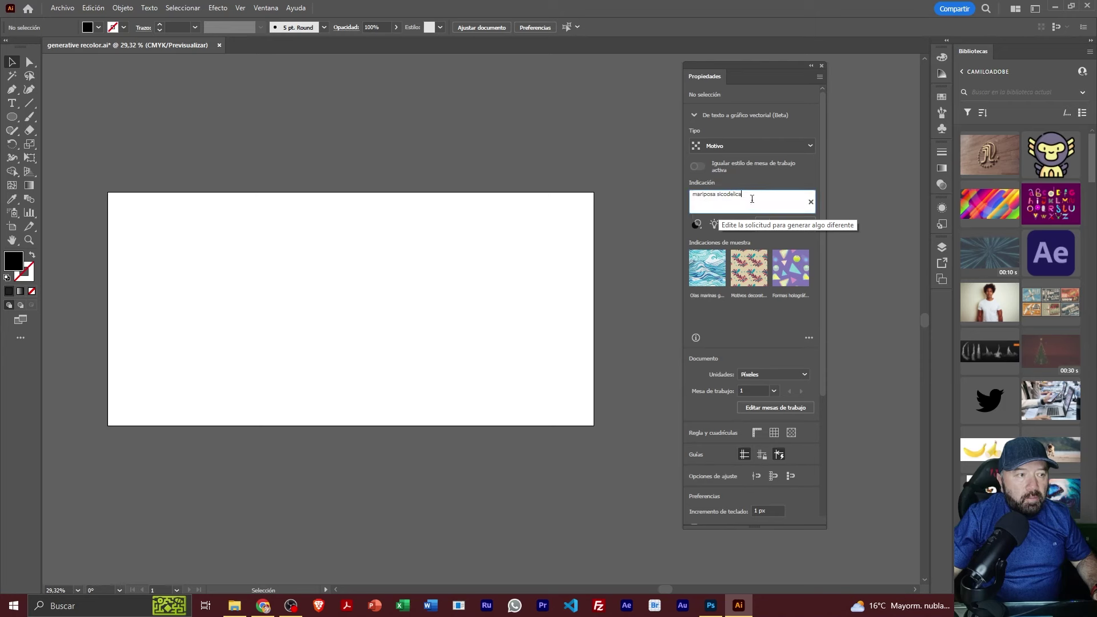
pyautogui.hotkey('ctrl', 'a')
pyautogui.press('BackSpace')
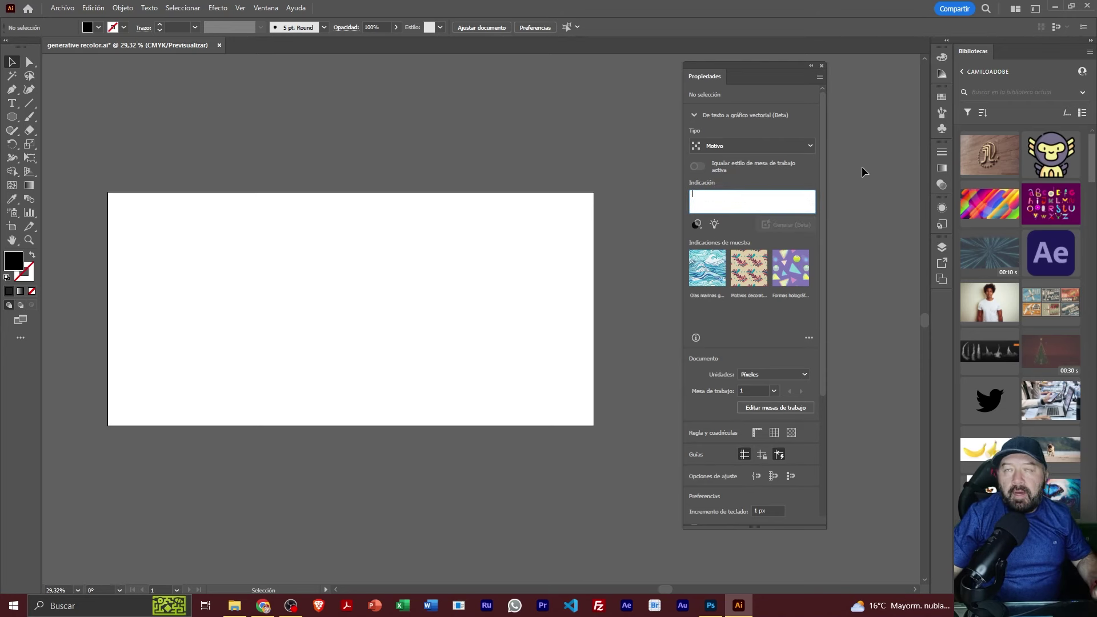
pyautogui.click(507, 248)
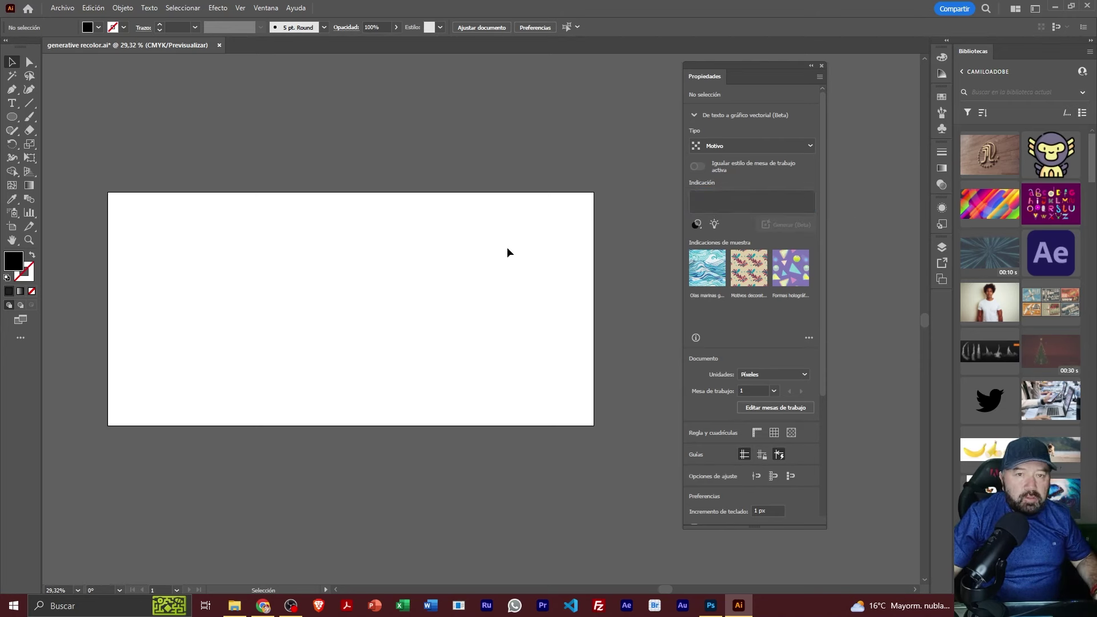
pyautogui.click(736, 201)
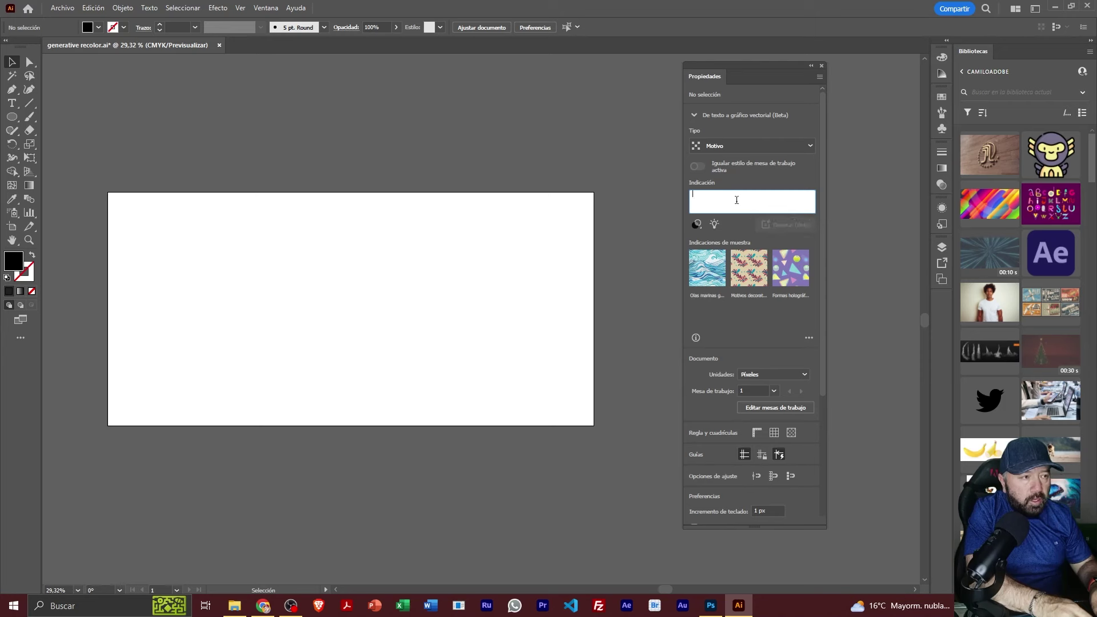
# - Generate pattern variations from the prompt 'abejas con flores'
pyautogui.write('abeja ')
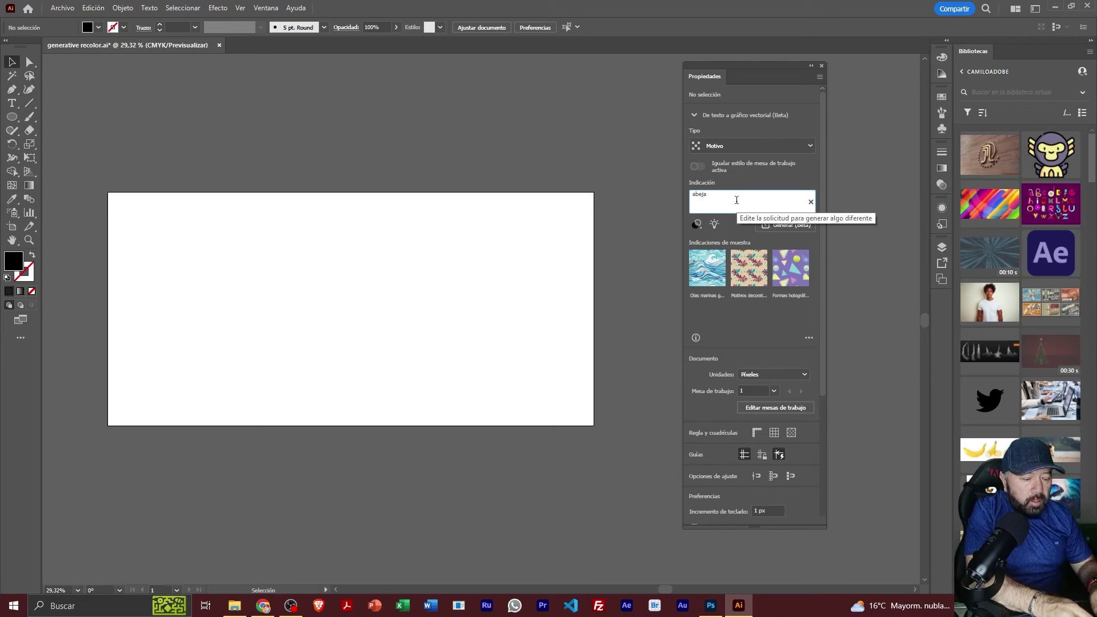
pyautogui.write('s ')
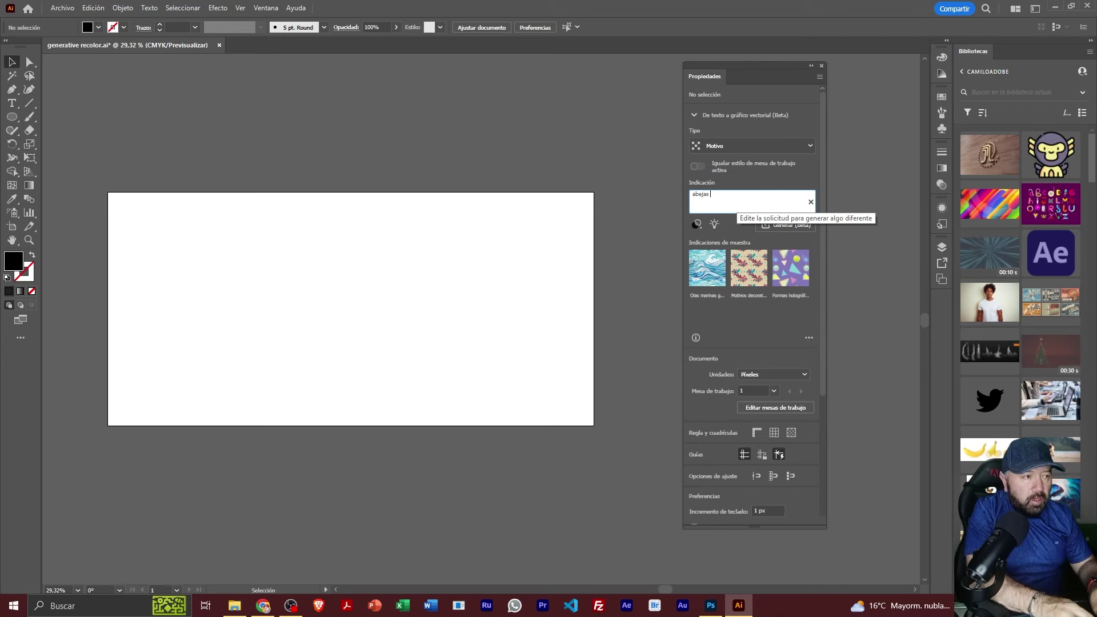
pyautogui.write('con flores')
pyautogui.press('Return')
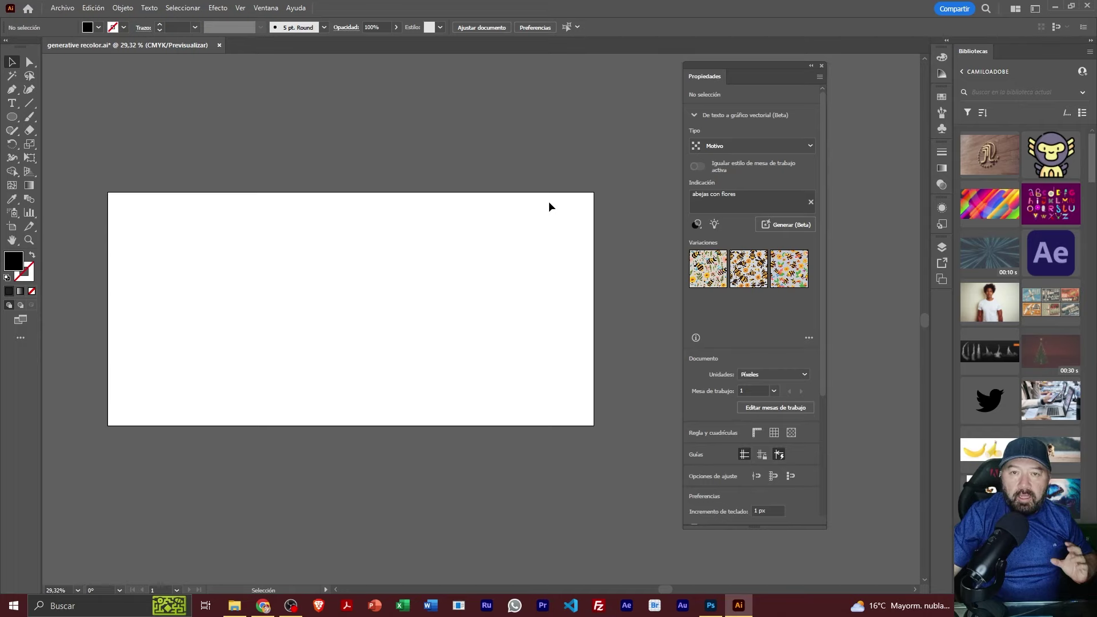
pyautogui.click(263, 606)
pyautogui.click(247, 35)
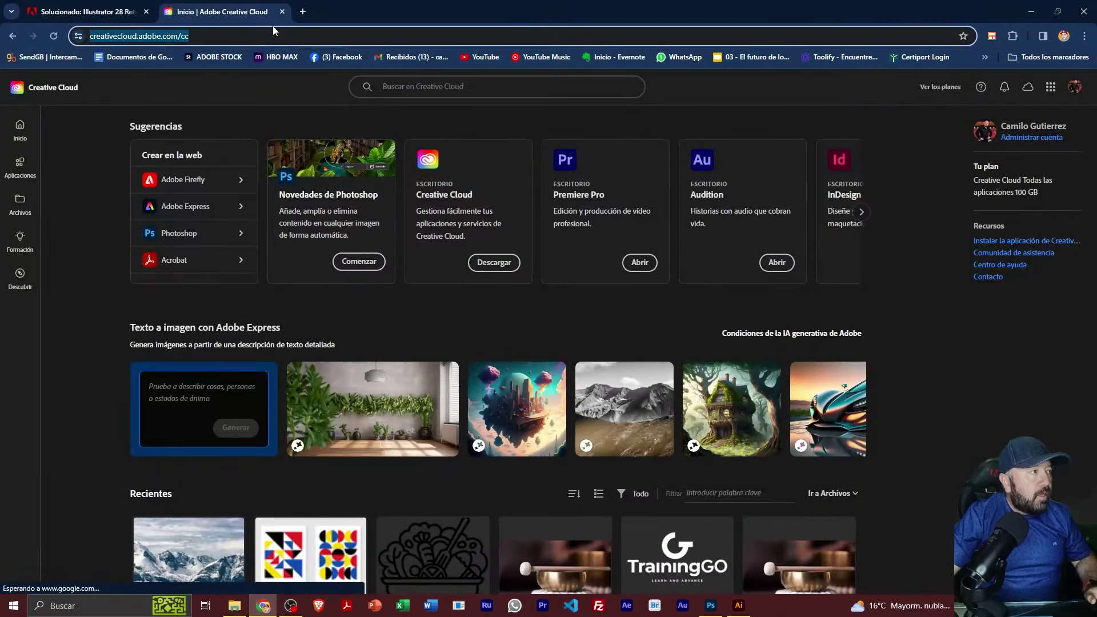
pyautogui.write('ww.')
pyautogui.press('BackSpace')
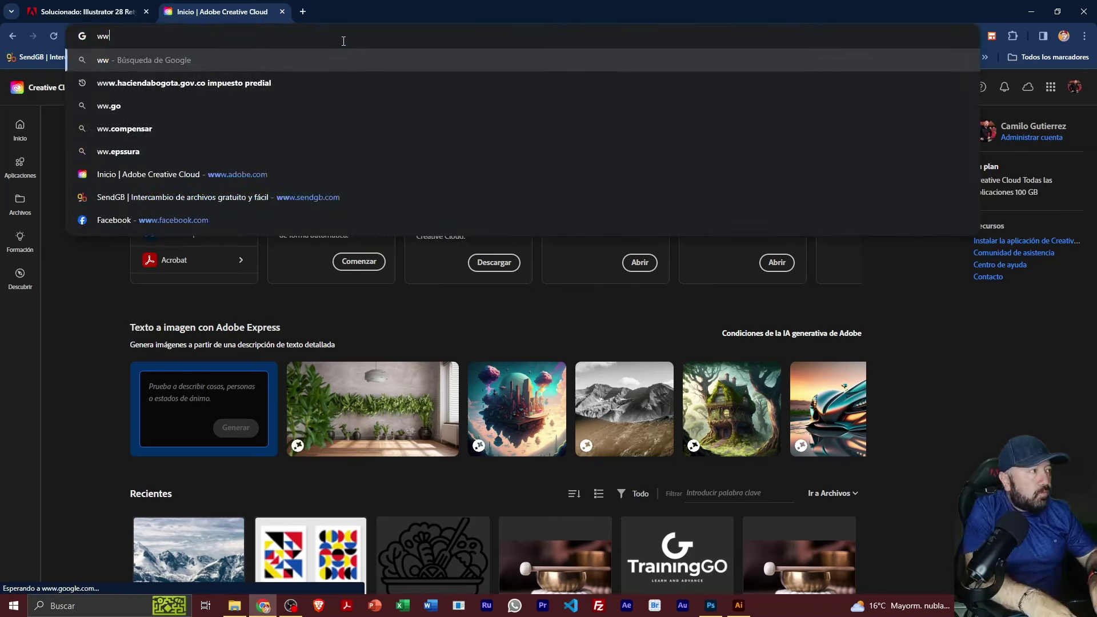
pyautogui.write('w.traininggo.com.co')
pyautogui.press('Return')
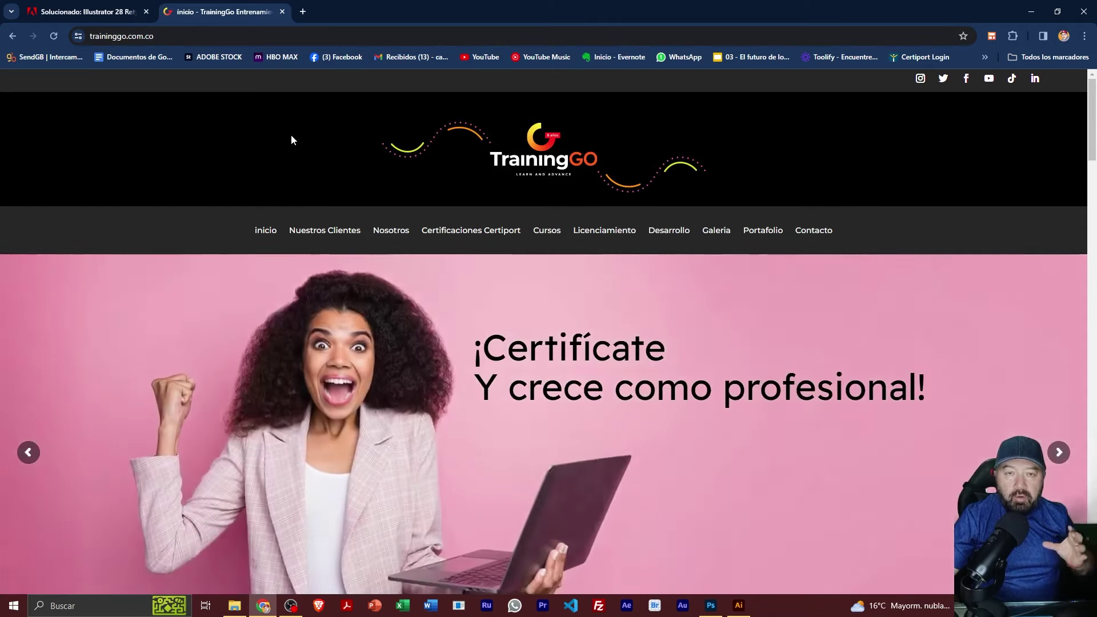
# - Open camiloadobe.com in a new tab, scroll to its footer, and return to Illustrator
pyautogui.click(305, 12)
pyautogui.write('camil')
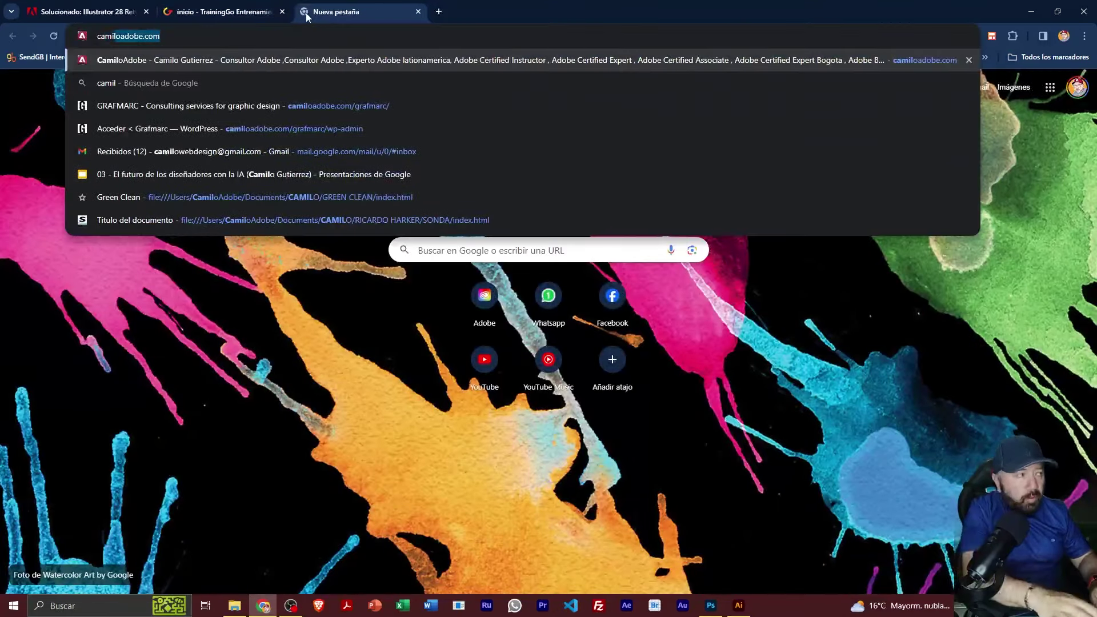
pyautogui.press('Return')
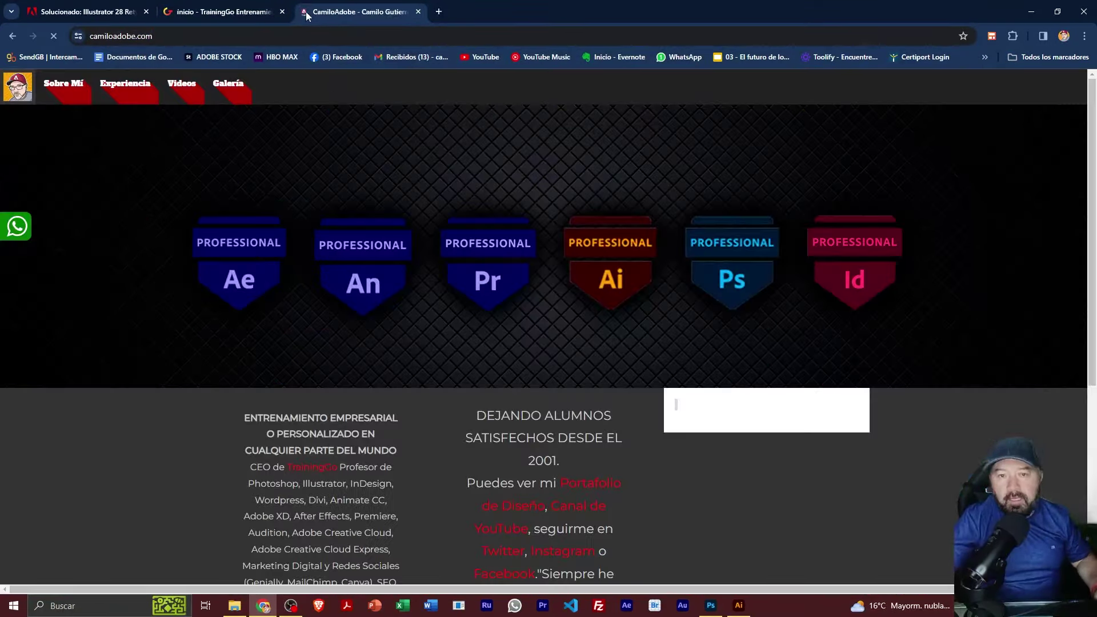
pyautogui.scroll(-3, 335, 162)
pyautogui.scroll(-2, 327, 159)
pyautogui.scroll(-1, 324, 170)
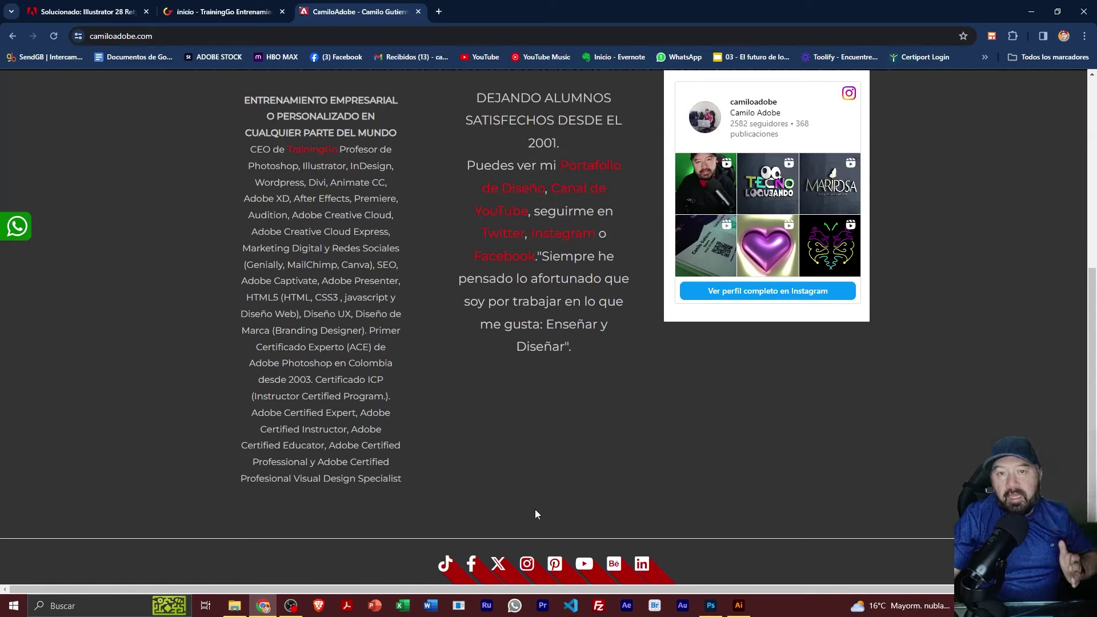
pyautogui.hotkey('alt', 'Tab')
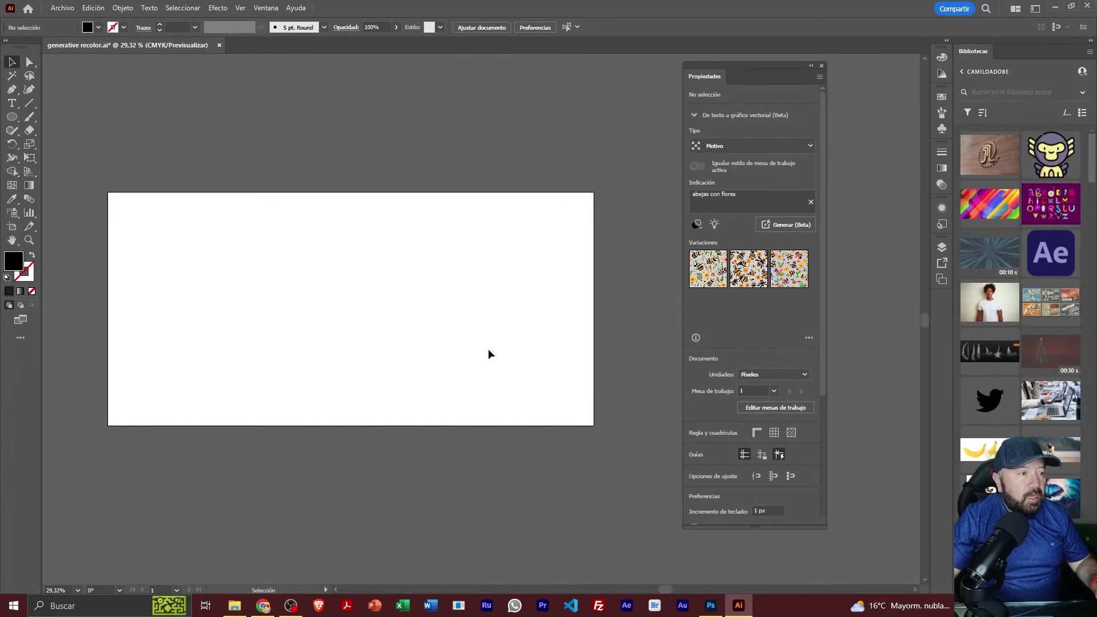
# - Cancel a new generation, place bee pattern variations on the artboard, and zoom to inspect
pyautogui.click(741, 207)
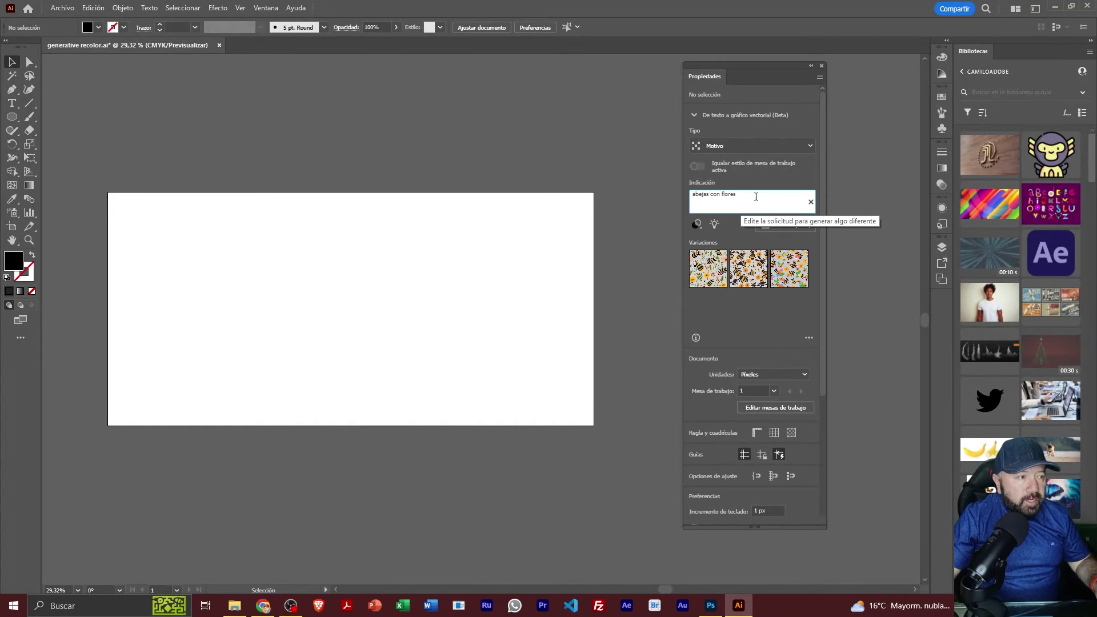
pyautogui.click(774, 225)
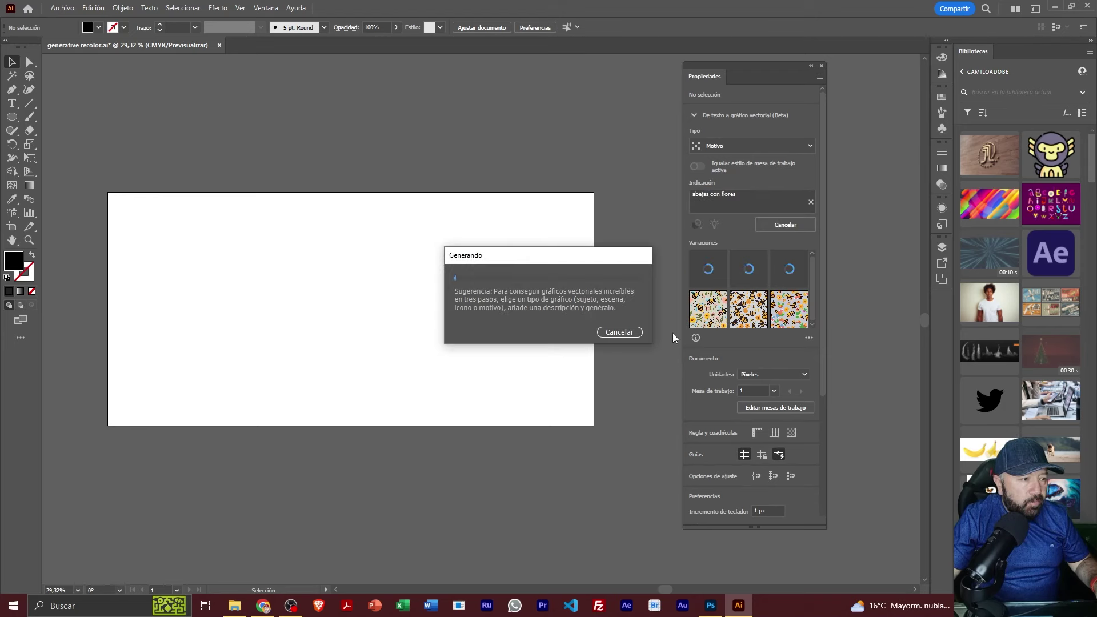
pyautogui.click(630, 332)
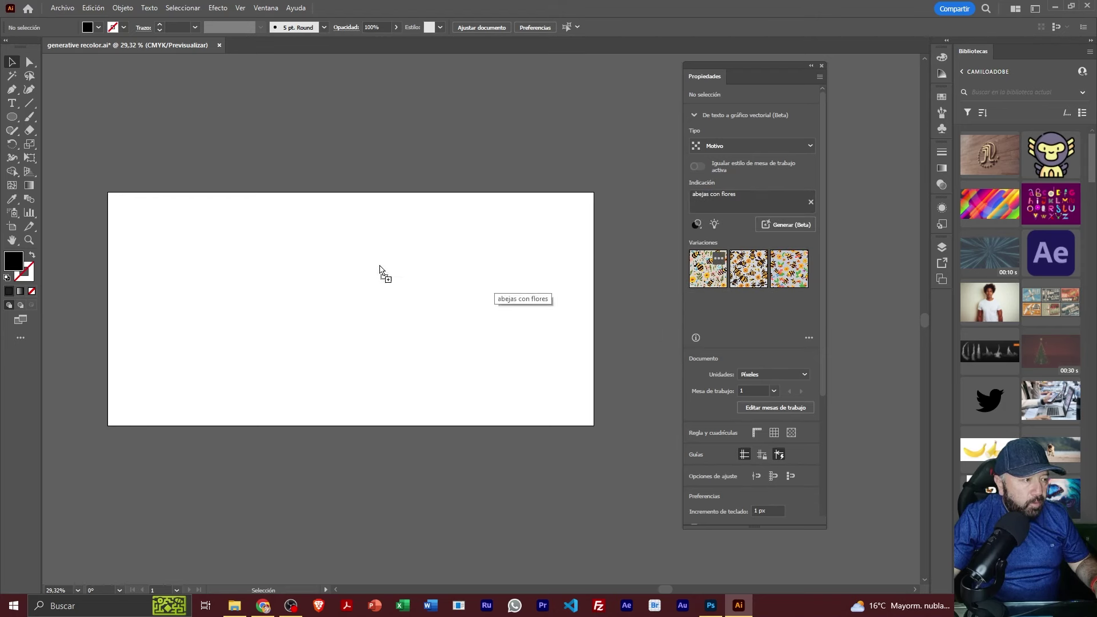
pyautogui.moveTo(710, 274); pyautogui.dragTo(357, 257)
pyautogui.press('z')
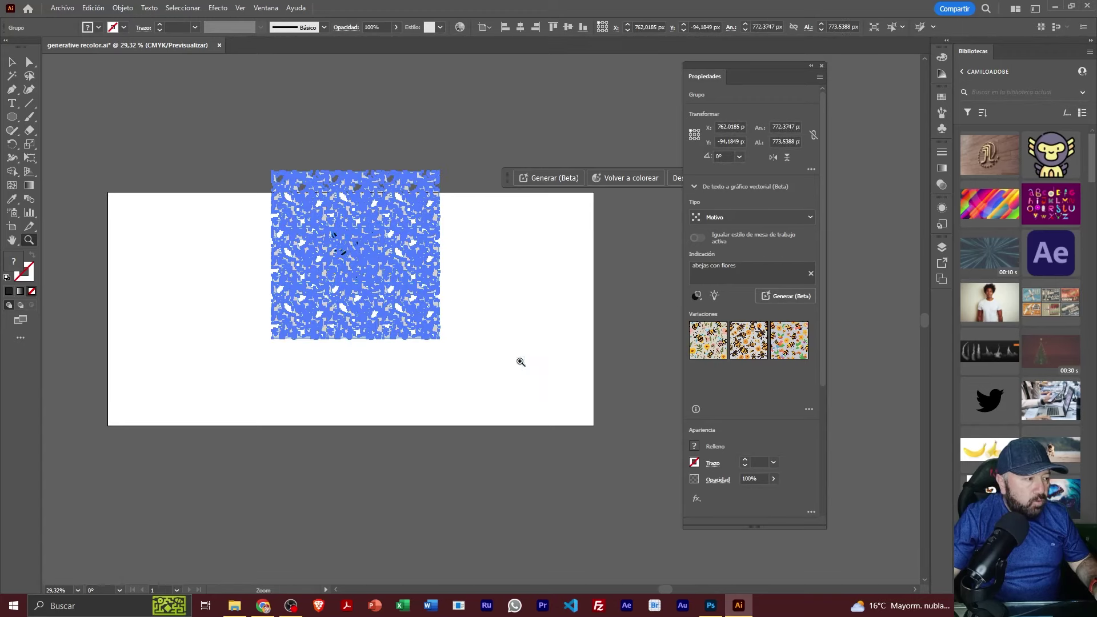
pyautogui.moveTo(521, 362); pyautogui.dragTo(520, 363)
pyautogui.moveTo(334, 223); pyautogui.dragTo(483, 341)
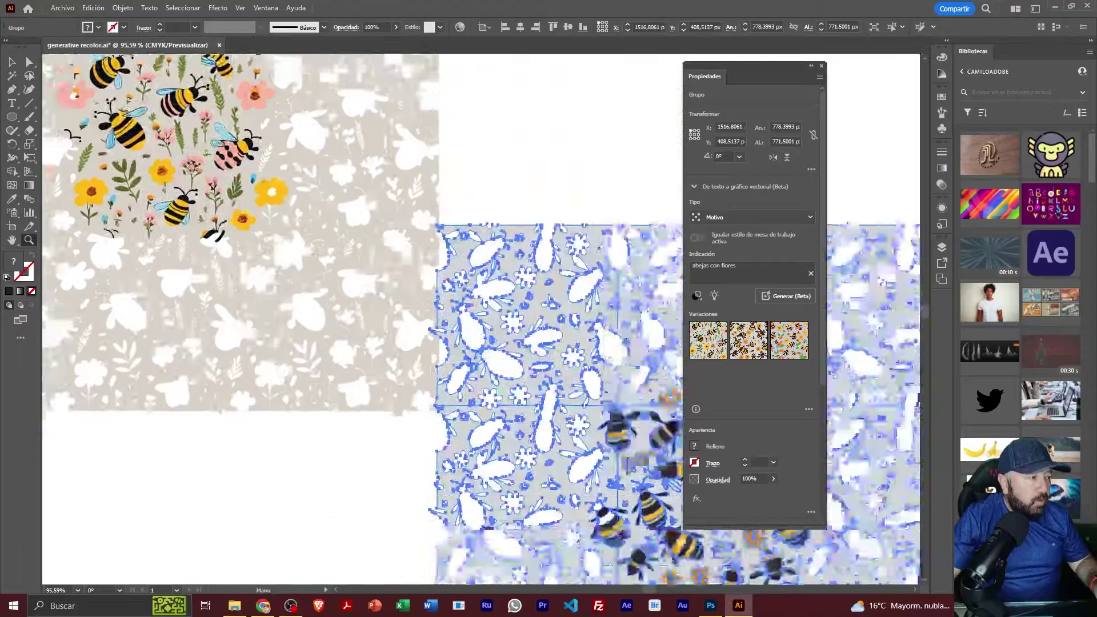
pyautogui.moveTo(495, 381); pyautogui.dragTo(507, 319)
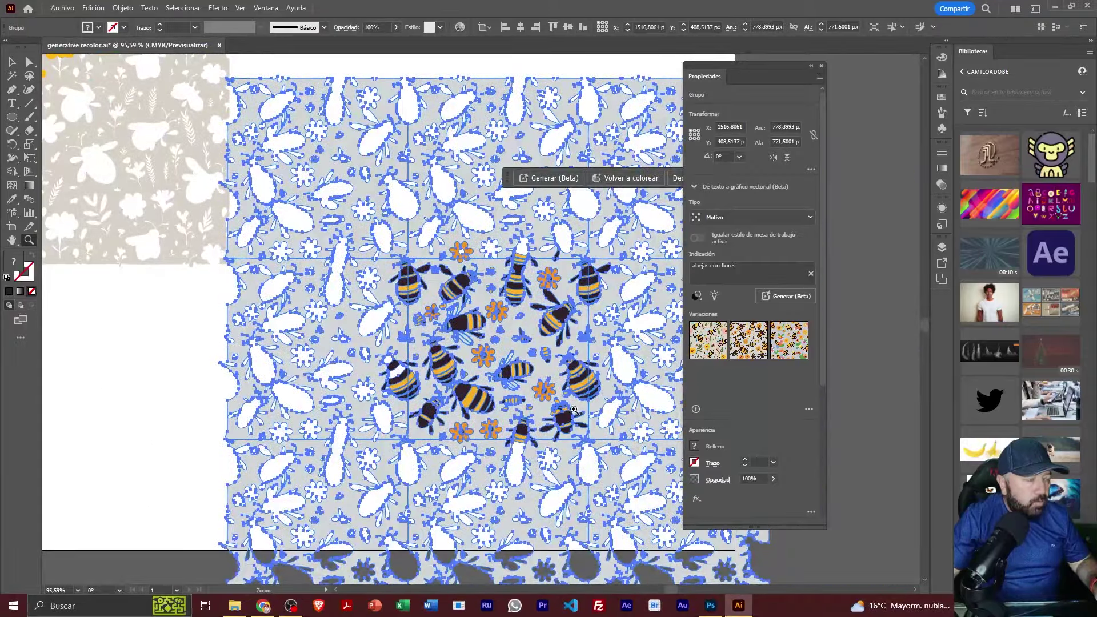
pyautogui.moveTo(577, 367); pyautogui.dragTo(503, 342)
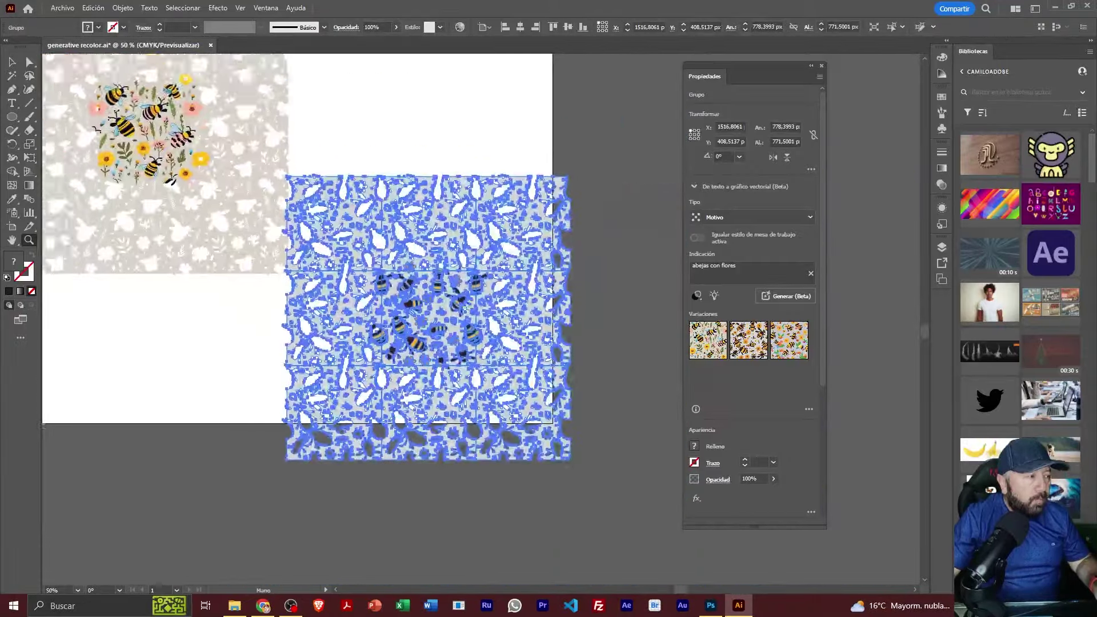
# - Delete the unwanted pattern copy, move the bee pattern left, and compare another variation
pyautogui.click(11, 61)
pyautogui.click(114, 108)
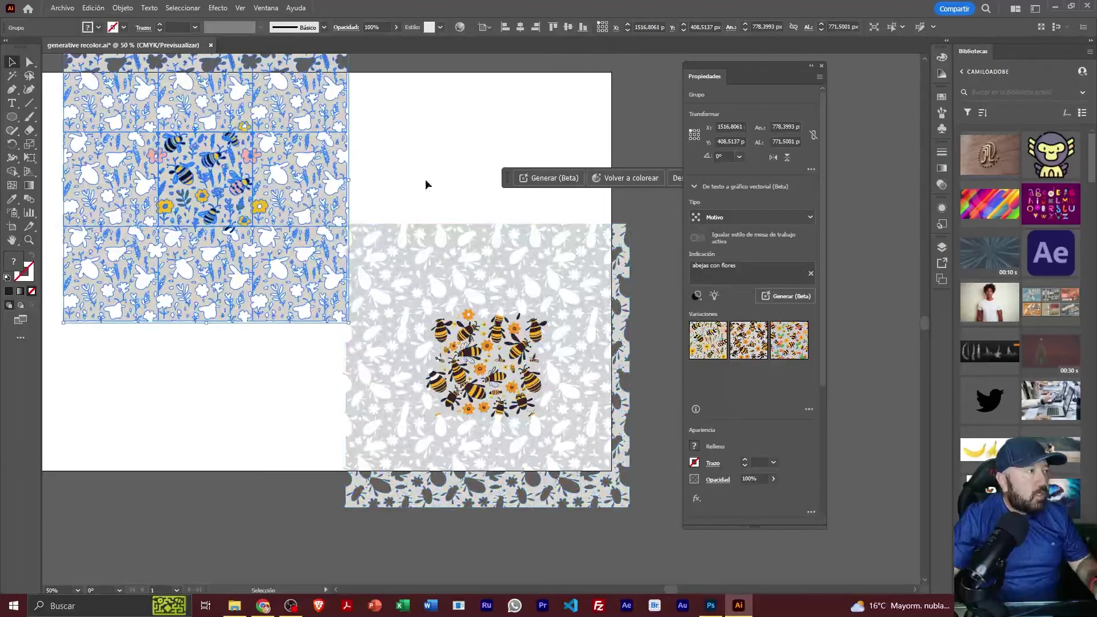
pyautogui.press('Delete')
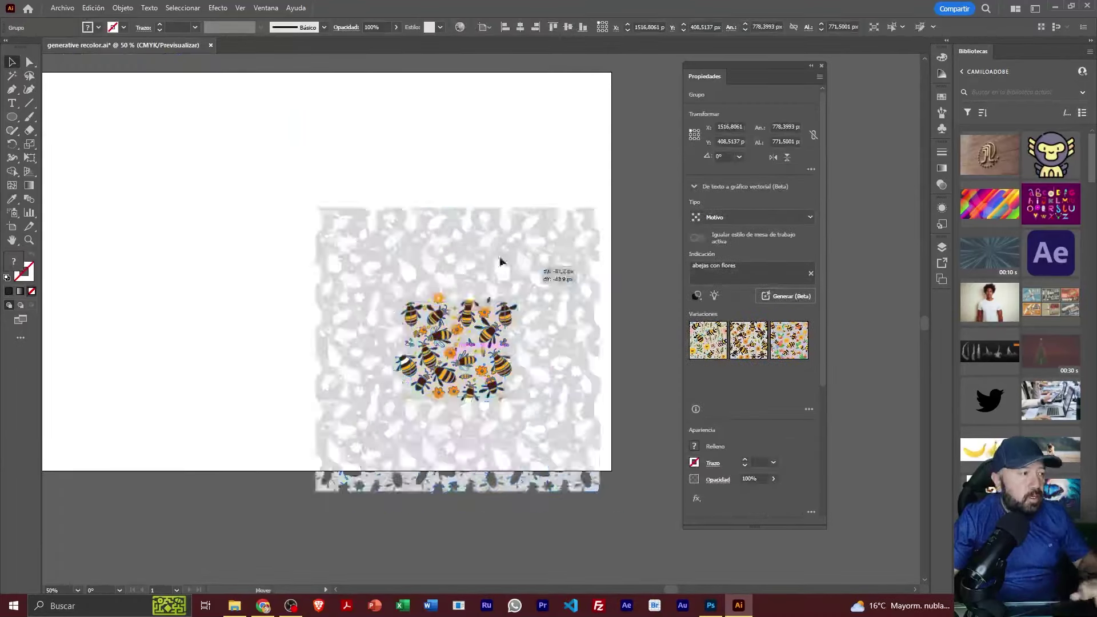
pyautogui.moveTo(455, 228); pyautogui.dragTo(374, 210)
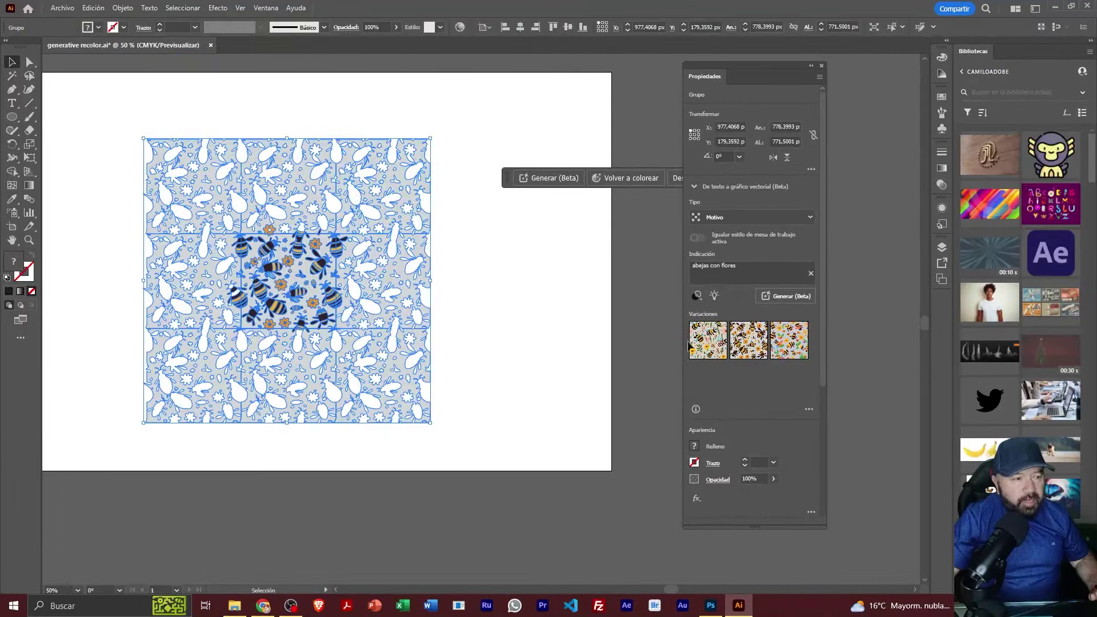
pyautogui.moveTo(698, 325); pyautogui.dragTo(523, 319)
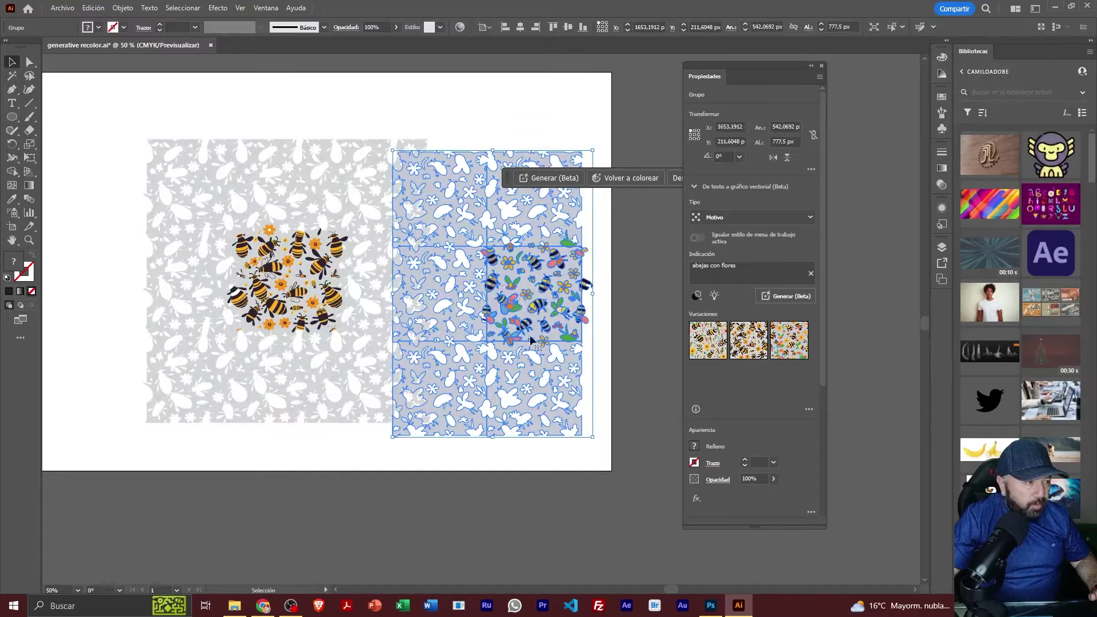
pyautogui.moveTo(566, 379); pyautogui.dragTo(582, 369)
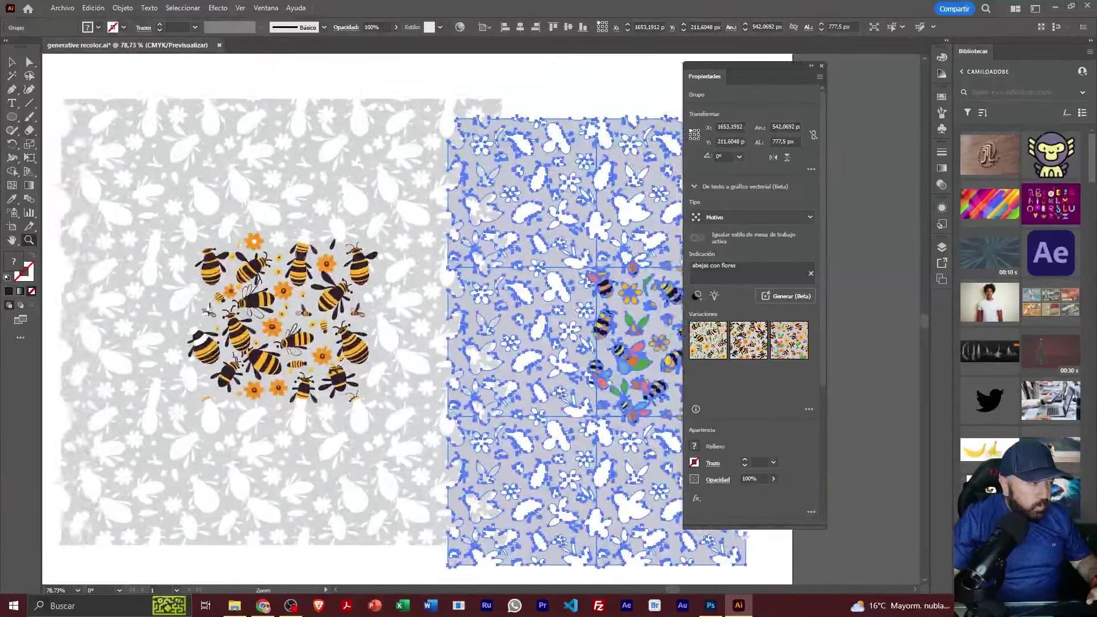
pyautogui.moveTo(582, 369); pyautogui.dragTo(569, 270)
# - Delete the newly placed pattern and ungroup the generated bee pattern tiles
pyautogui.press('Delete')
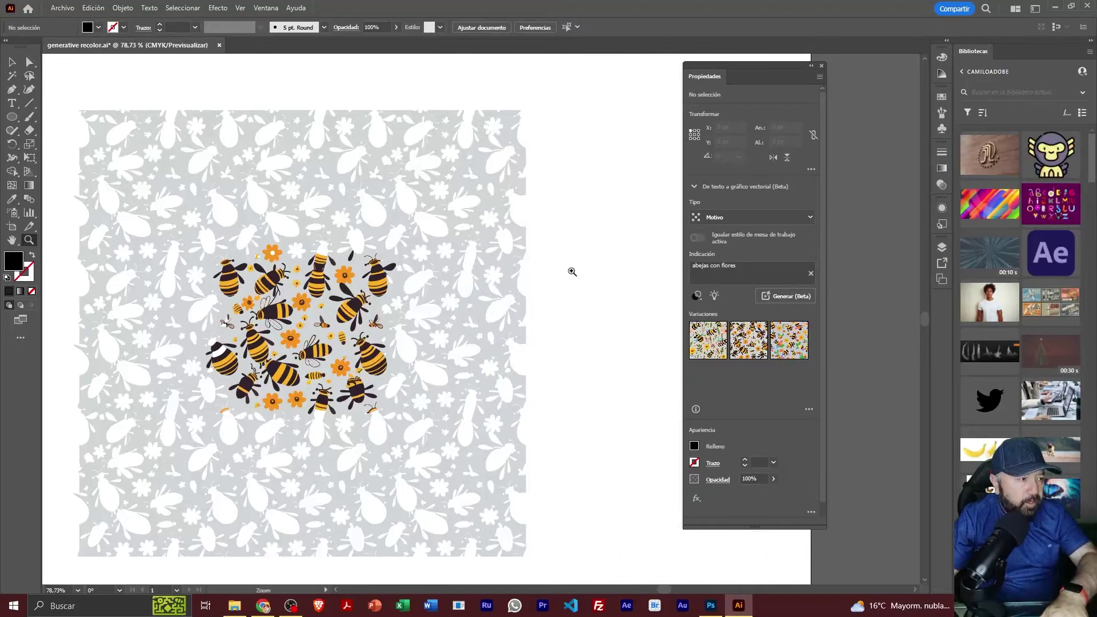
pyautogui.click(12, 62)
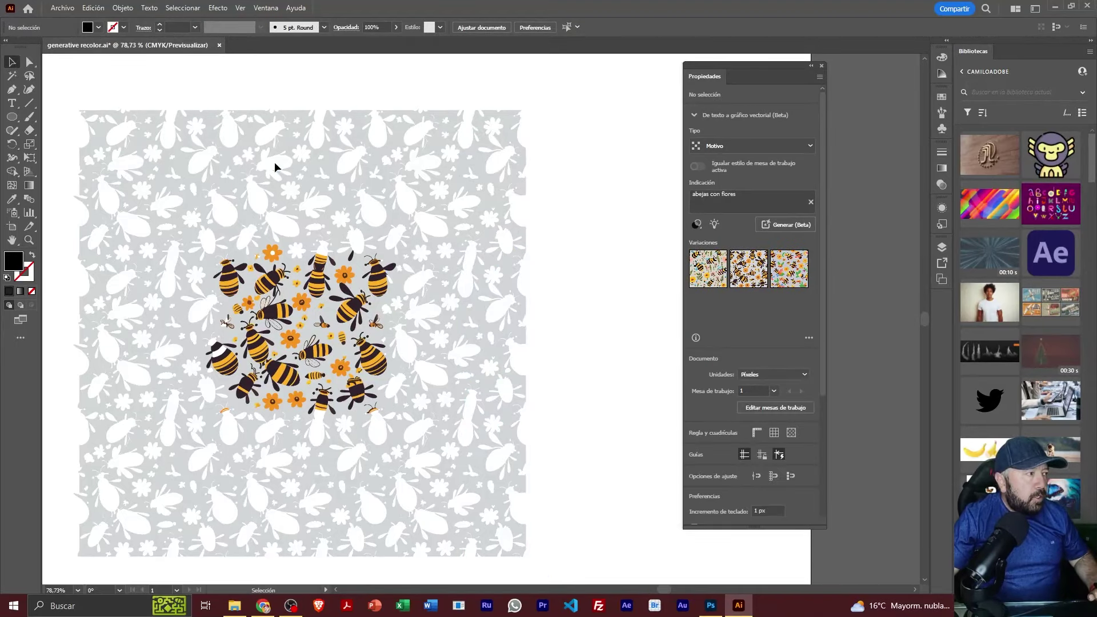
pyautogui.click(452, 197)
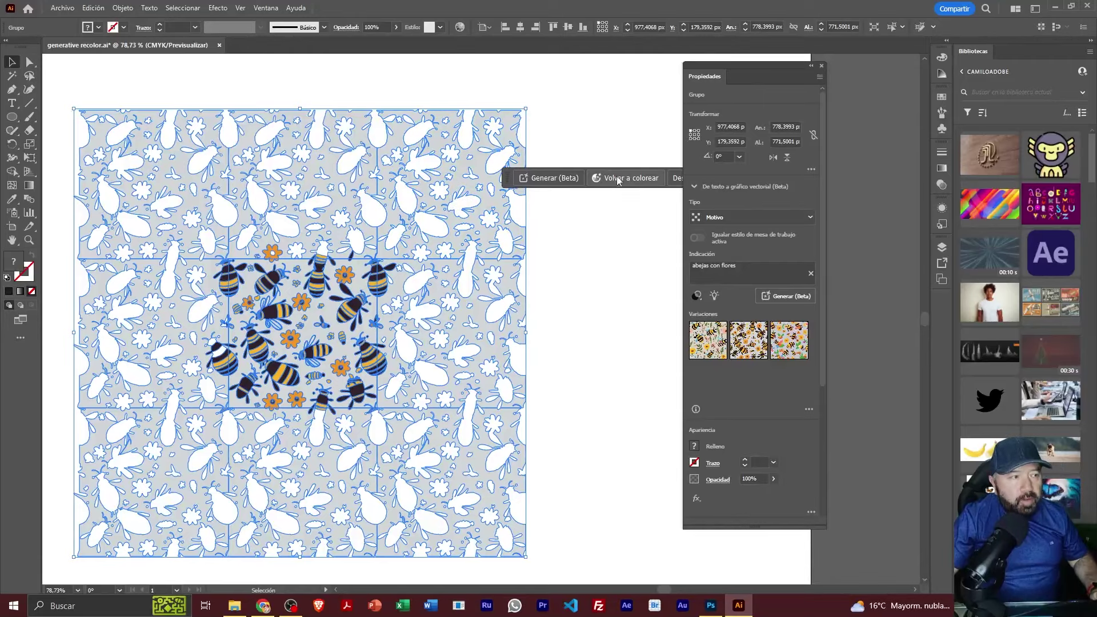
pyautogui.moveTo(734, 69); pyautogui.dragTo(803, 78)
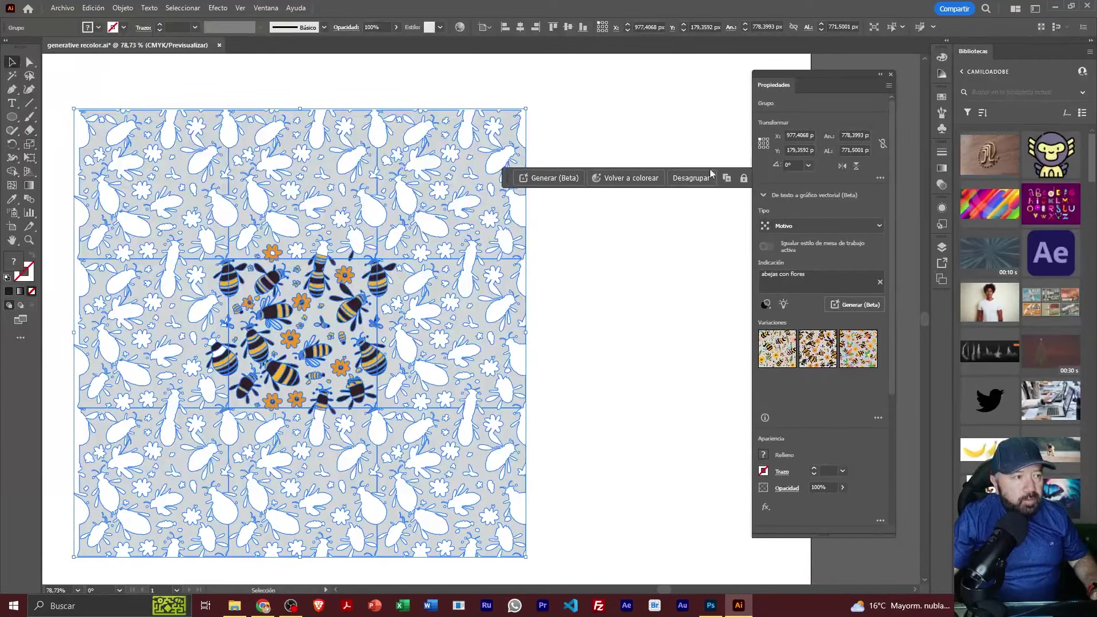
pyautogui.click(689, 181)
pyautogui.click(604, 214)
# - Pull the grey tiles away from the bee tile and delete them
pyautogui.click(465, 176)
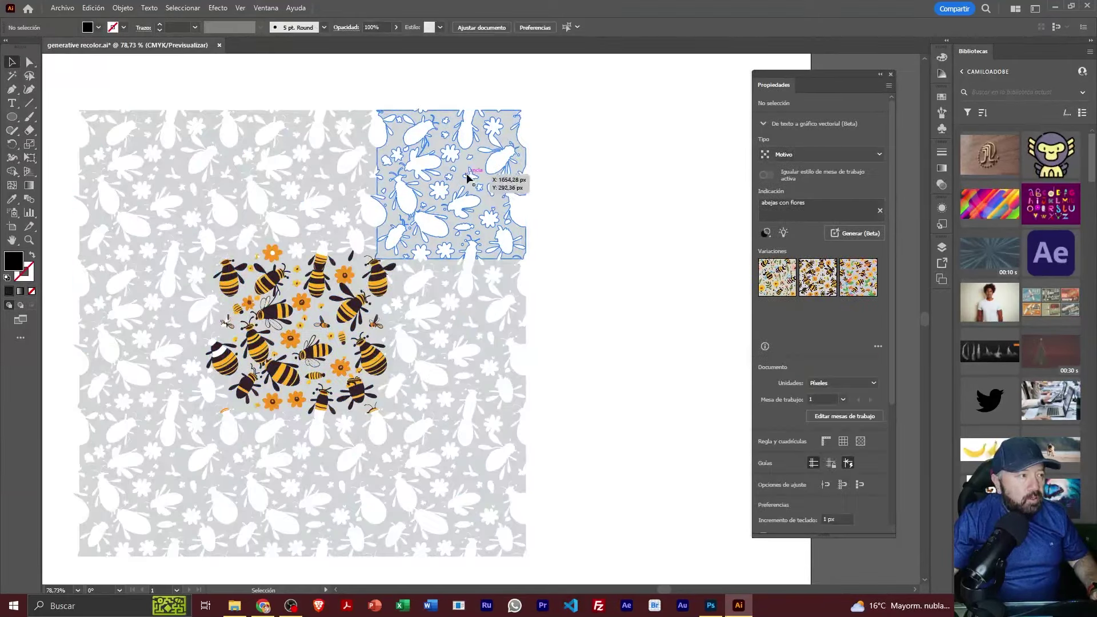
pyautogui.moveTo(467, 177); pyautogui.dragTo(367, 166)
pyautogui.moveTo(356, 159); pyautogui.dragTo(206, 164)
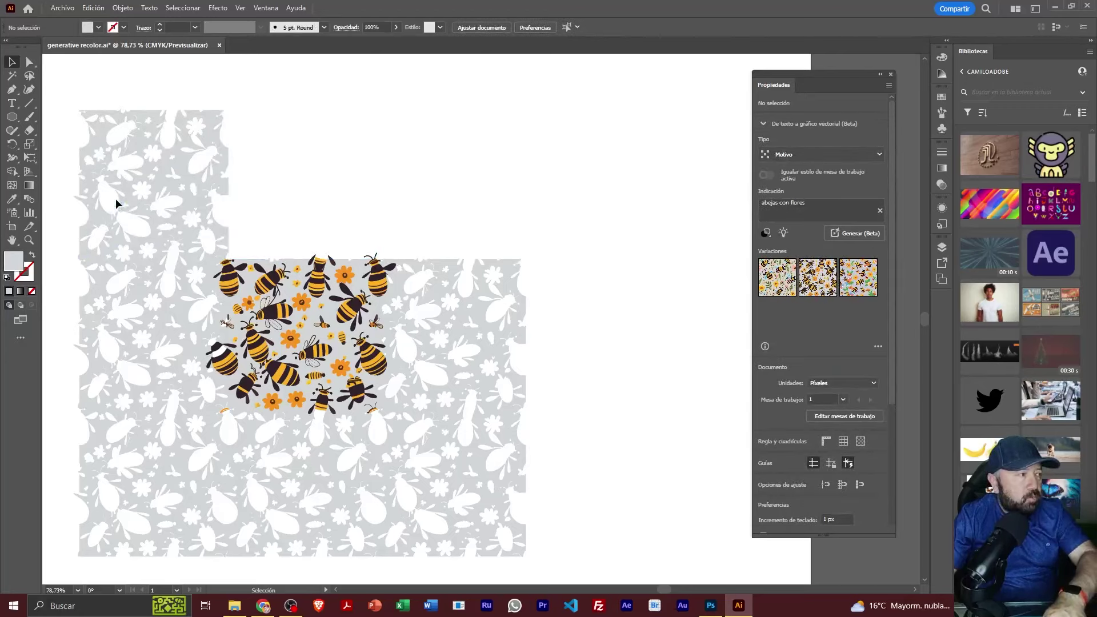
pyautogui.moveTo(182, 320)
pyautogui.mouseDown()
pyautogui.moveTo(190, 457)
pyautogui.moveTo(486, 450)
pyautogui.mouseUp()
pyautogui.click(486, 385)
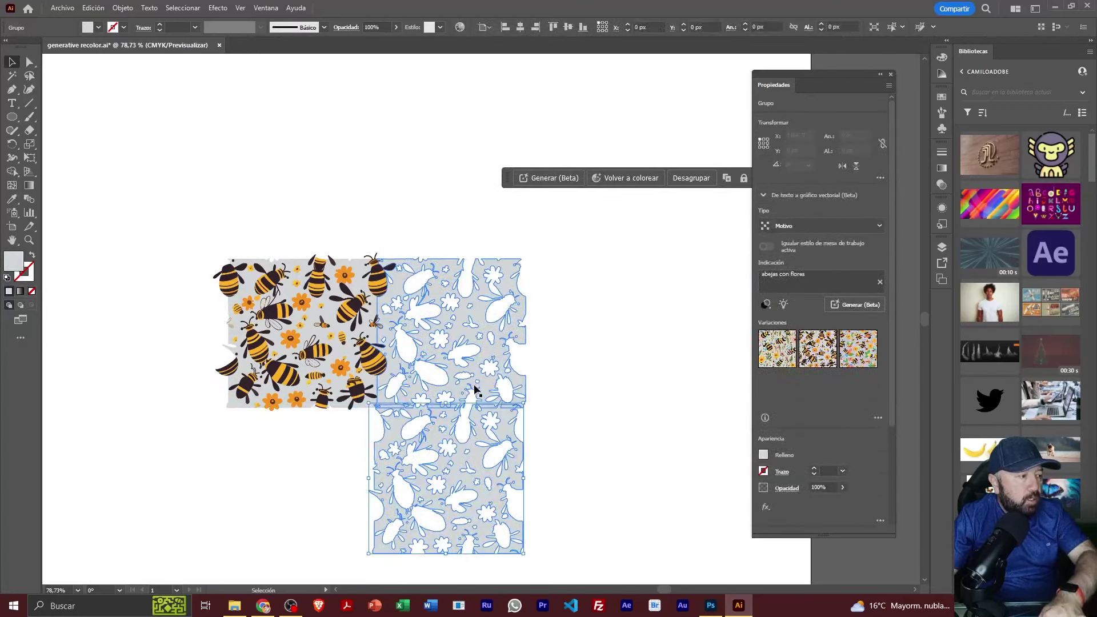
pyautogui.press('Delete')
pyautogui.click(488, 427)
pyautogui.press('Delete')
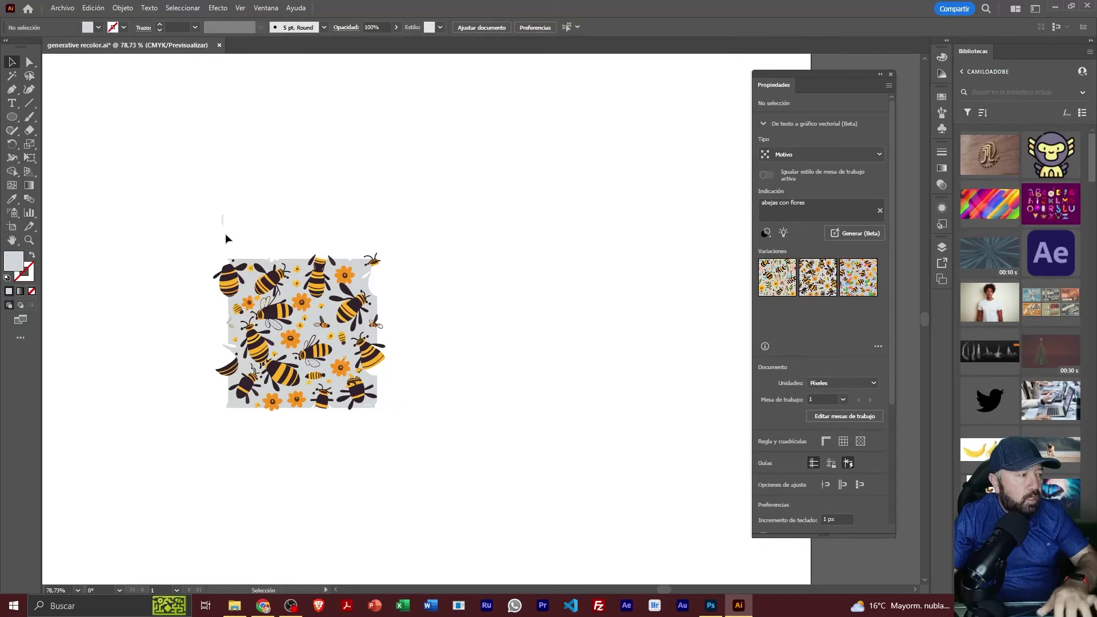
# - Ungroup the bee tile and delete its grey background shape
pyautogui.moveTo(225, 234); pyautogui.dragTo(483, 468)
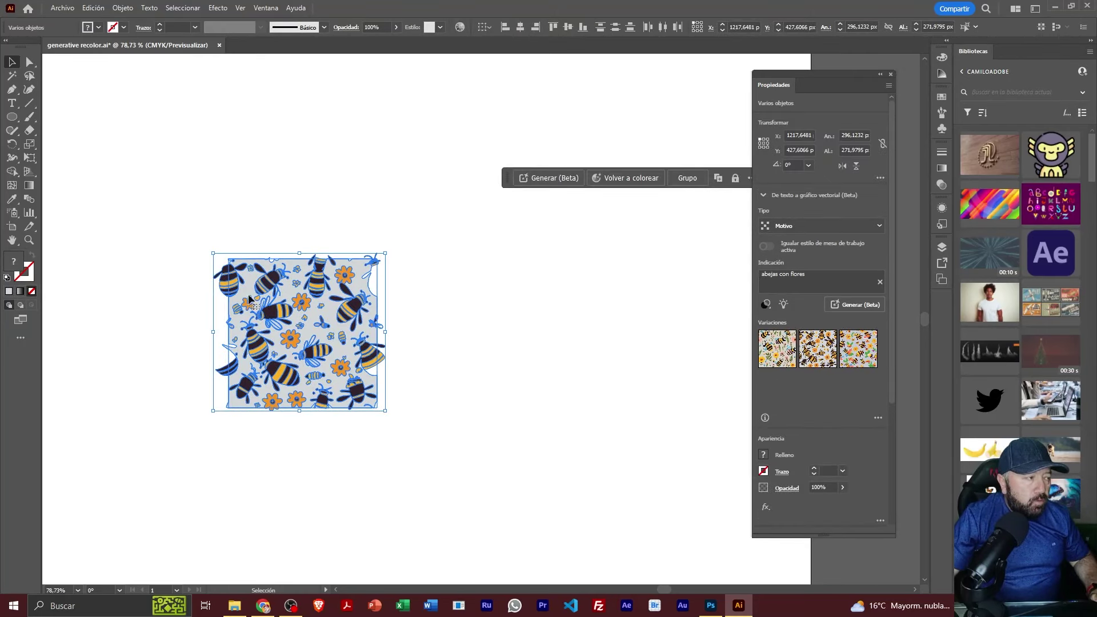
pyautogui.click(495, 331)
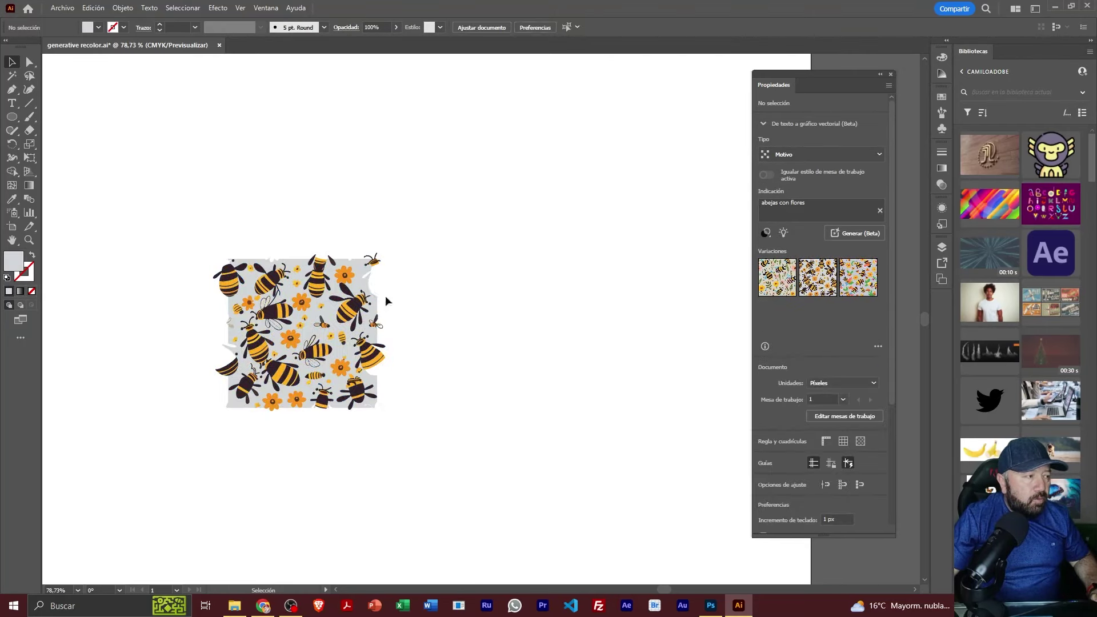
pyautogui.click(364, 277)
pyautogui.moveTo(364, 277); pyautogui.dragTo(381, 270)
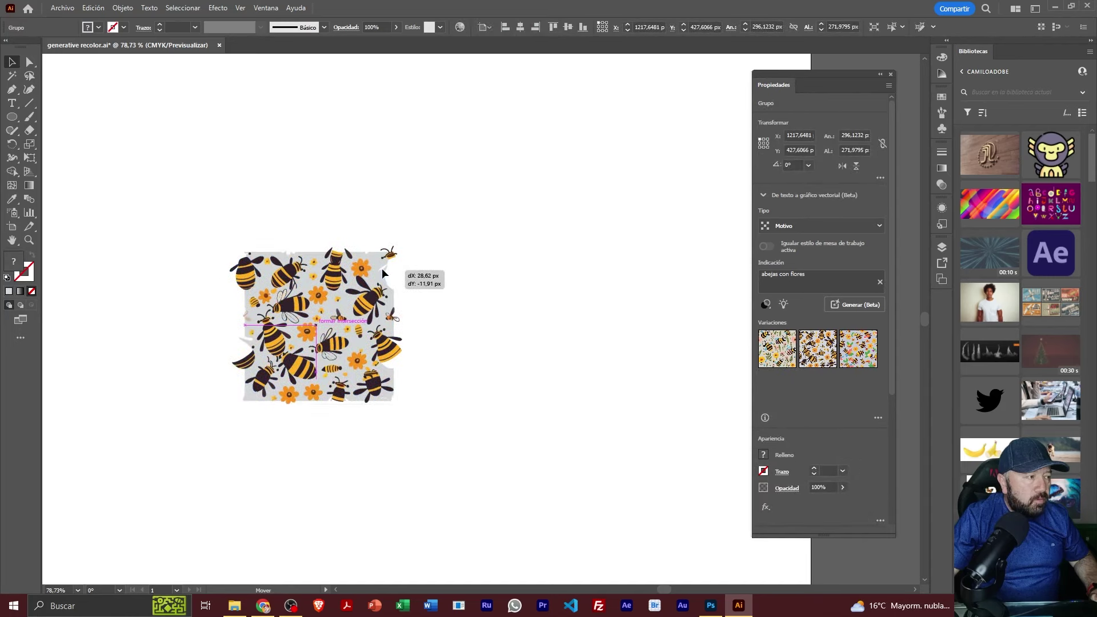
pyautogui.click(692, 181)
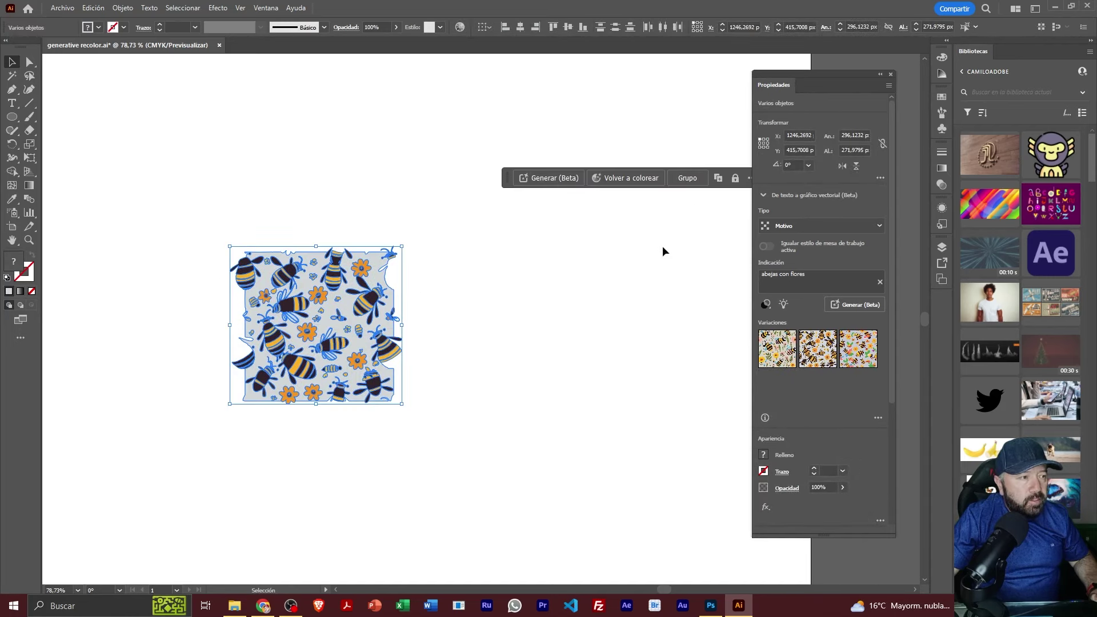
pyautogui.click(389, 271)
pyautogui.press('Delete')
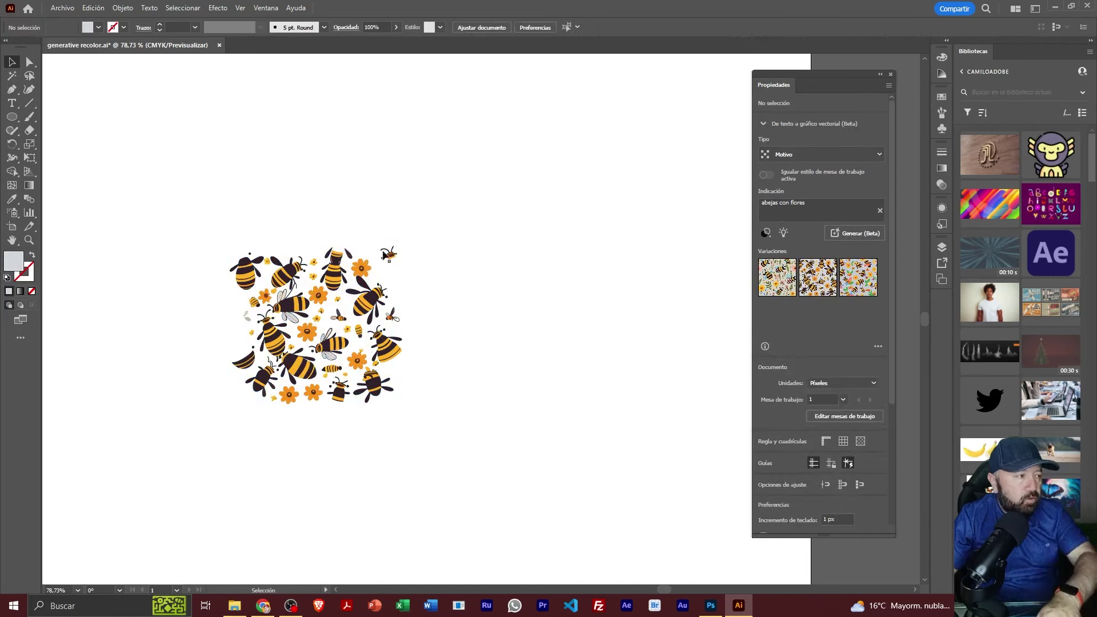
# - Draw an empty 256 px square, then select all the bee and flower artwork
pyautogui.moveTo(186, 183); pyautogui.dragTo(590, 497)
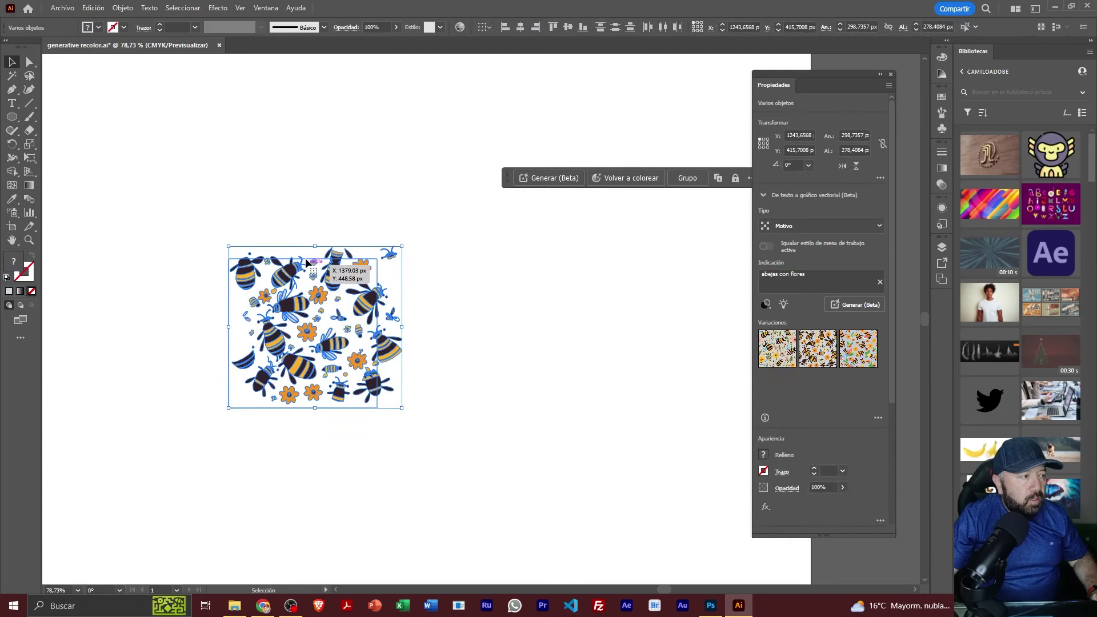
pyautogui.click(466, 282)
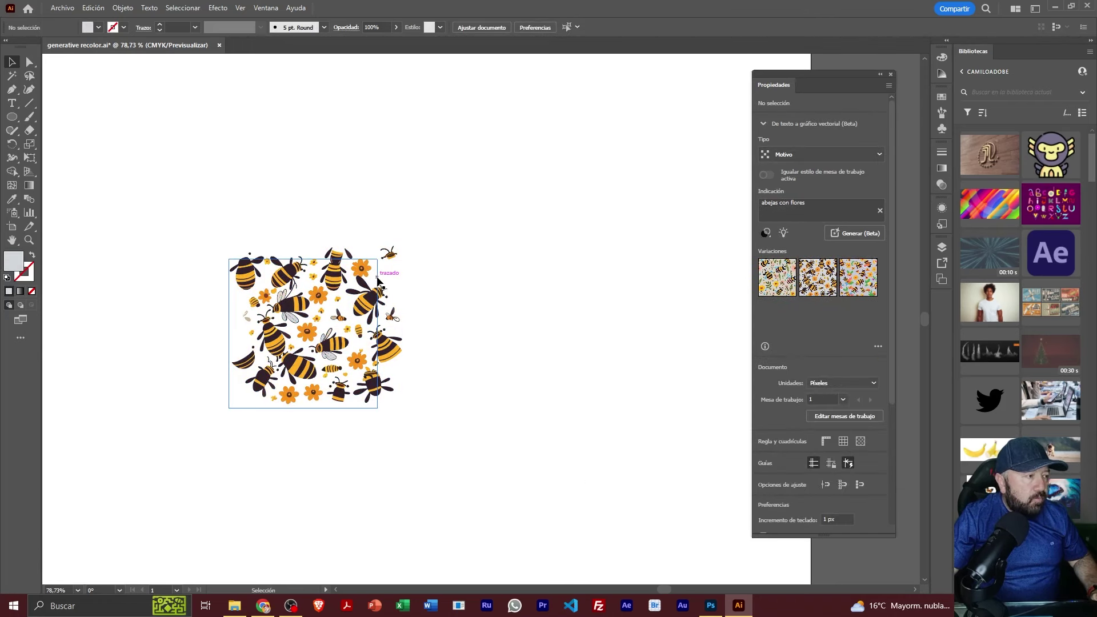
pyautogui.moveTo(347, 304); pyautogui.dragTo(496, 155)
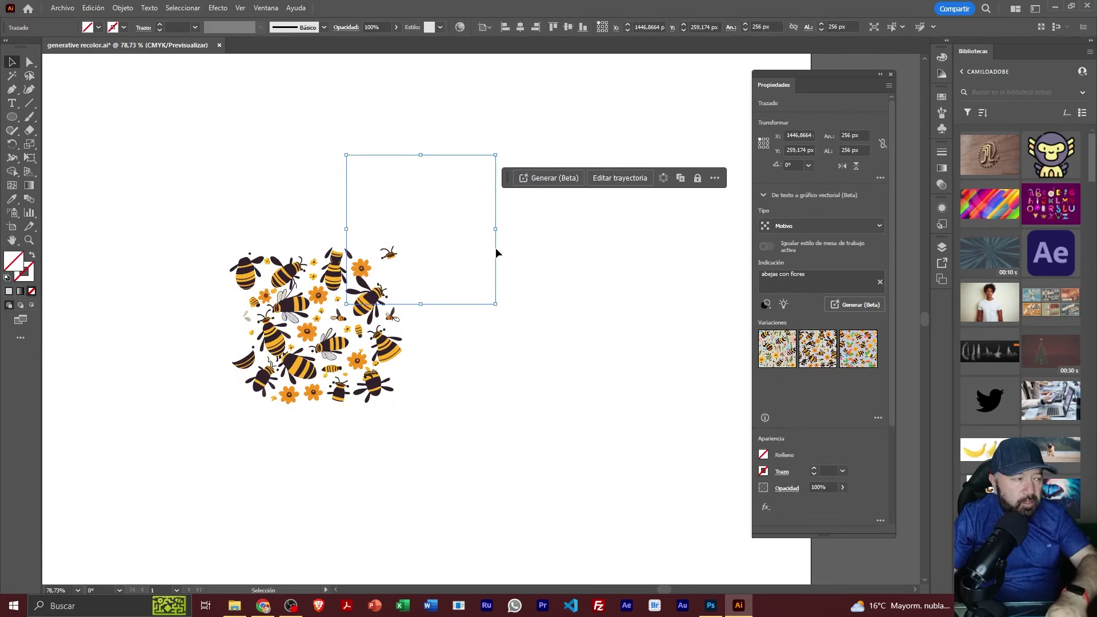
pyautogui.click(257, 191)
pyautogui.moveTo(209, 167); pyautogui.dragTo(537, 487)
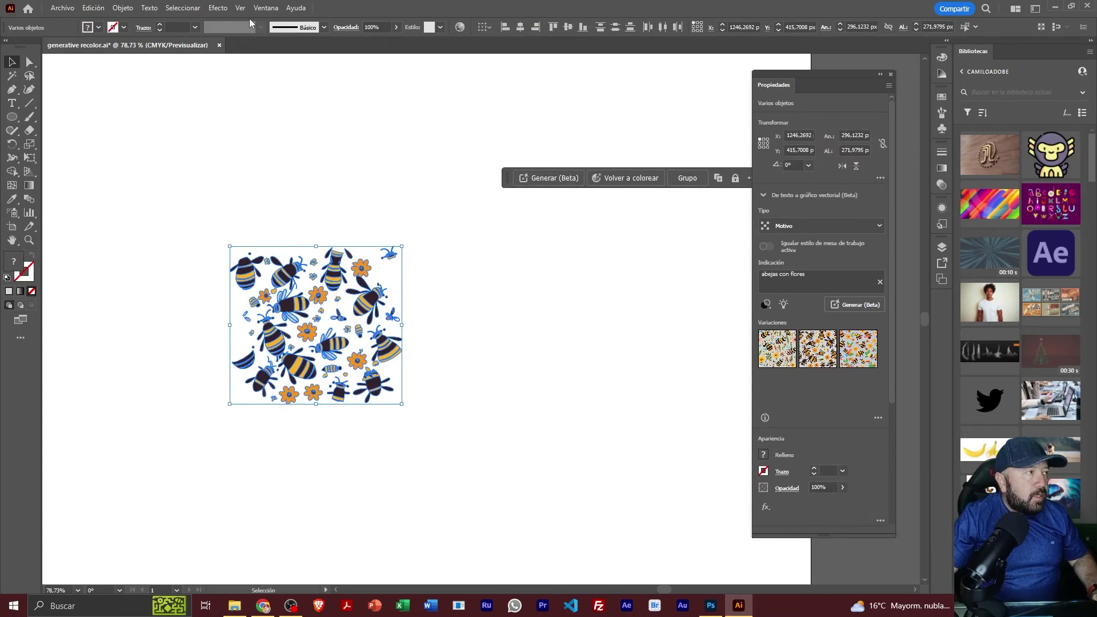
# - Open the Muestras (Swatches) panel and float it beside the bee artwork
pyautogui.click(264, 9)
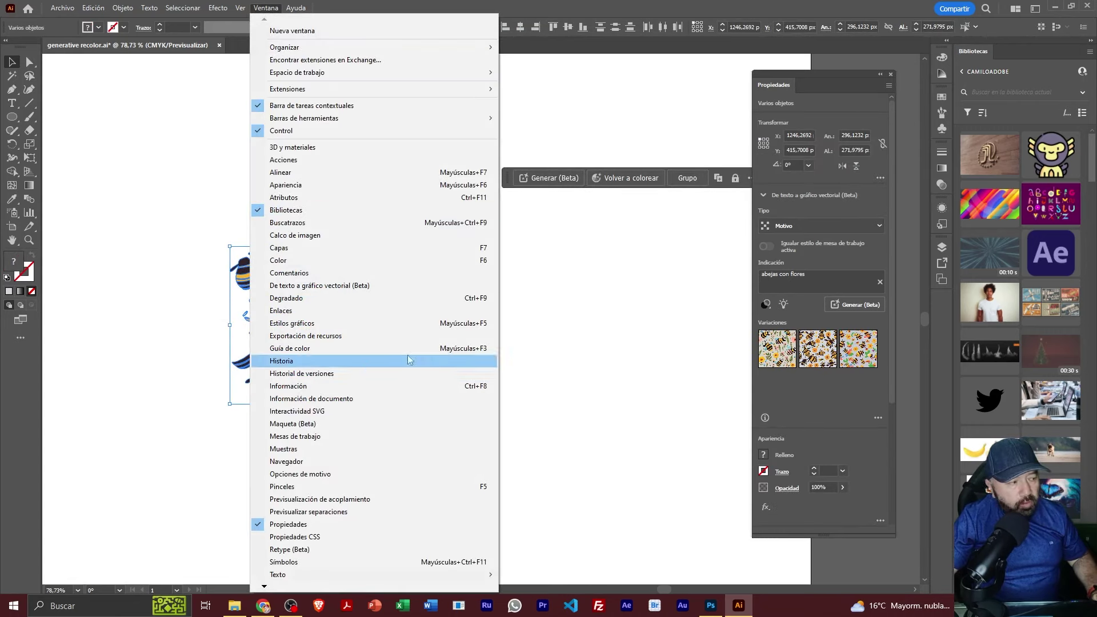
pyautogui.click(430, 437)
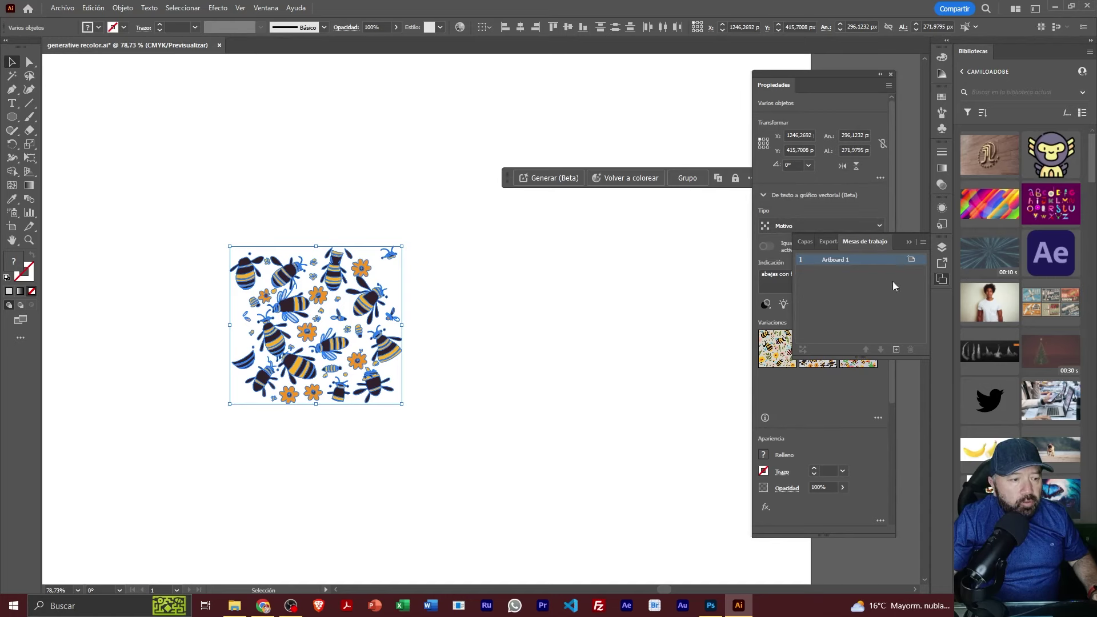
pyautogui.click(265, 8)
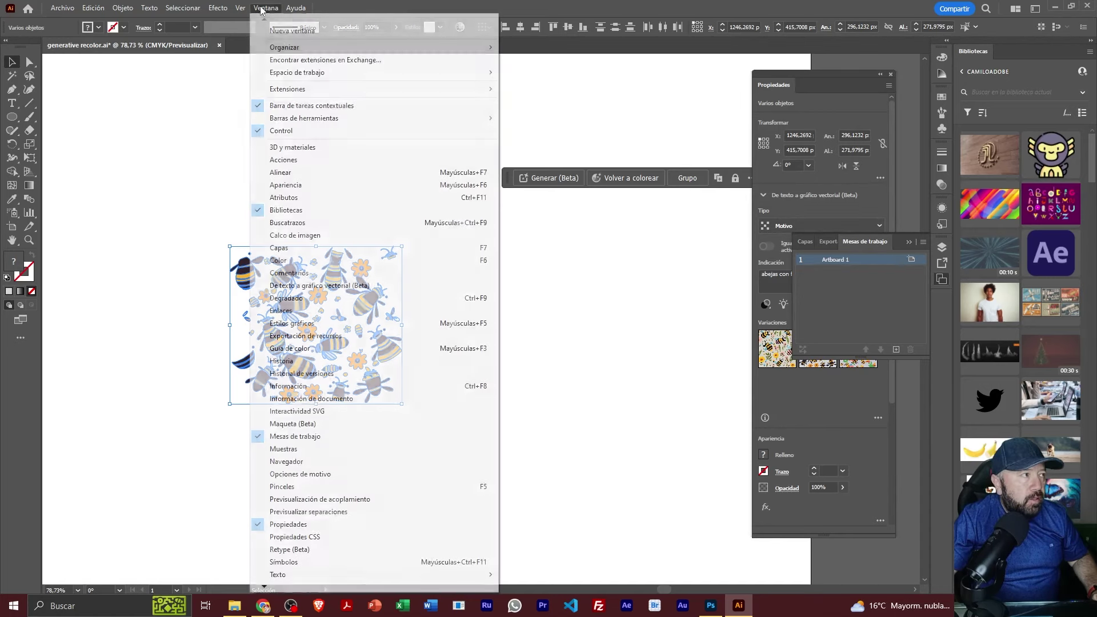
pyautogui.click(384, 449)
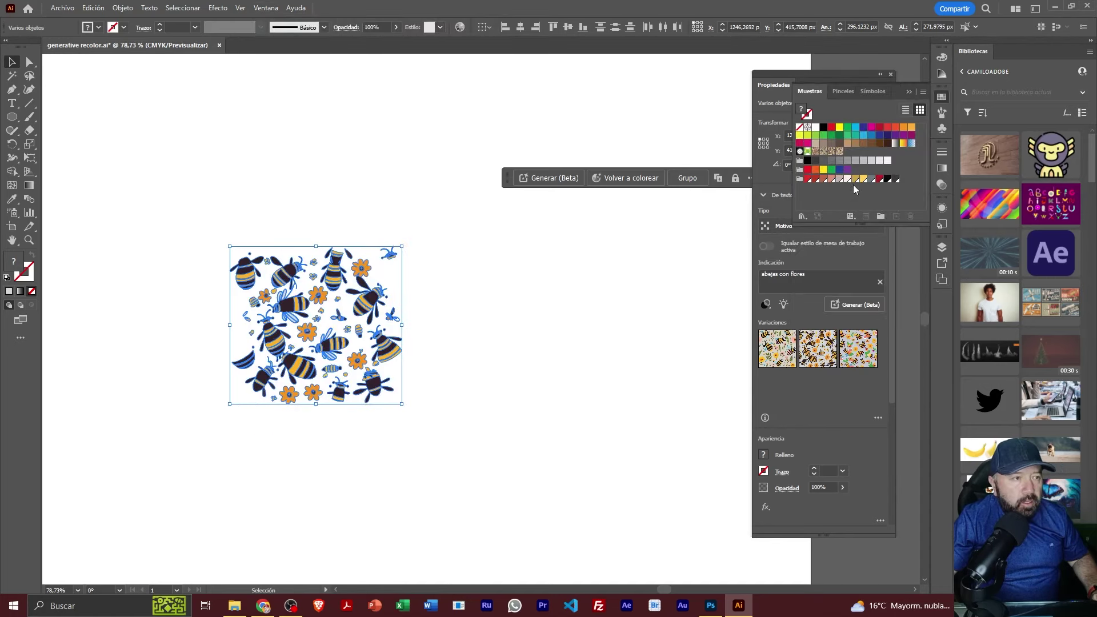
pyautogui.moveTo(810, 91); pyautogui.dragTo(498, 204)
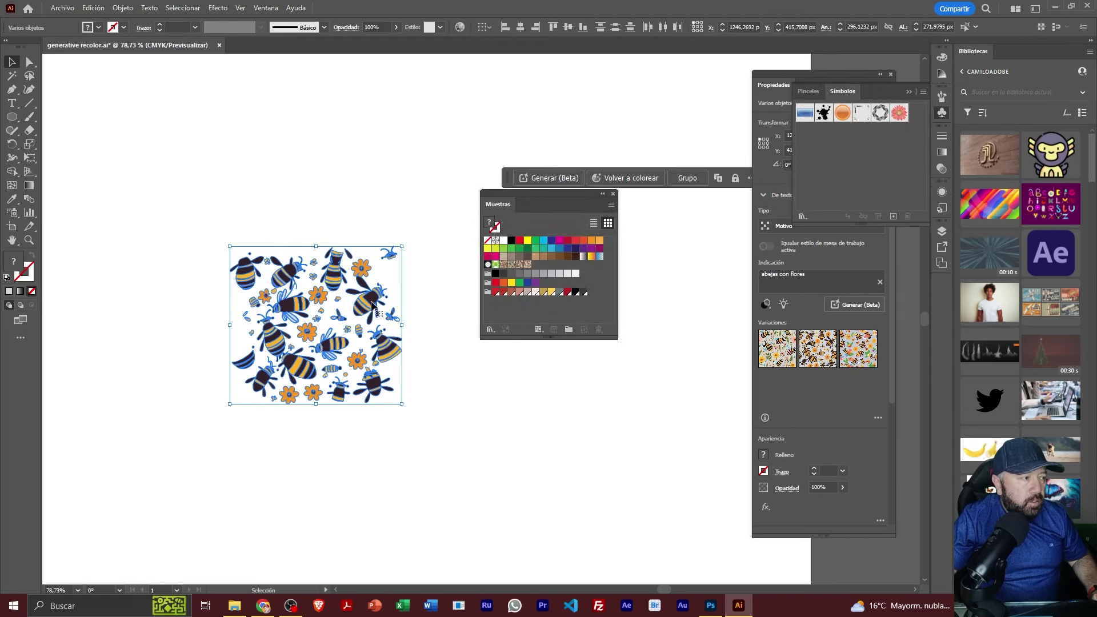
# - Add the bee artwork as a new pattern swatch, delete it from the artboard and zoom out
pyautogui.moveTo(373, 306); pyautogui.dragTo(568, 282)
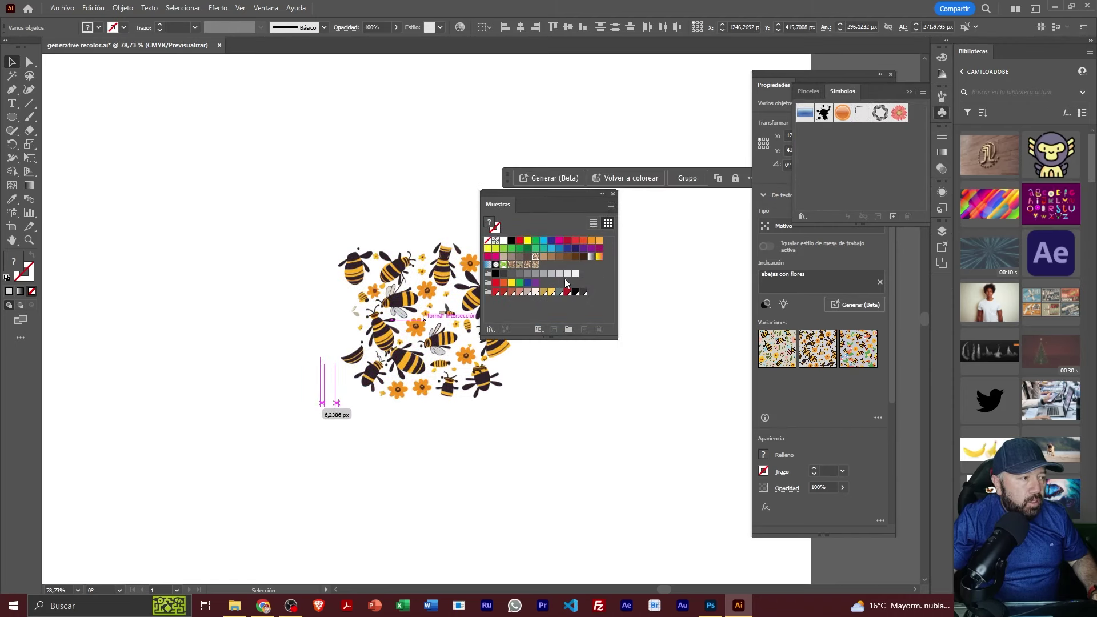
pyautogui.click(386, 215)
pyautogui.moveTo(241, 199); pyautogui.dragTo(366, 413)
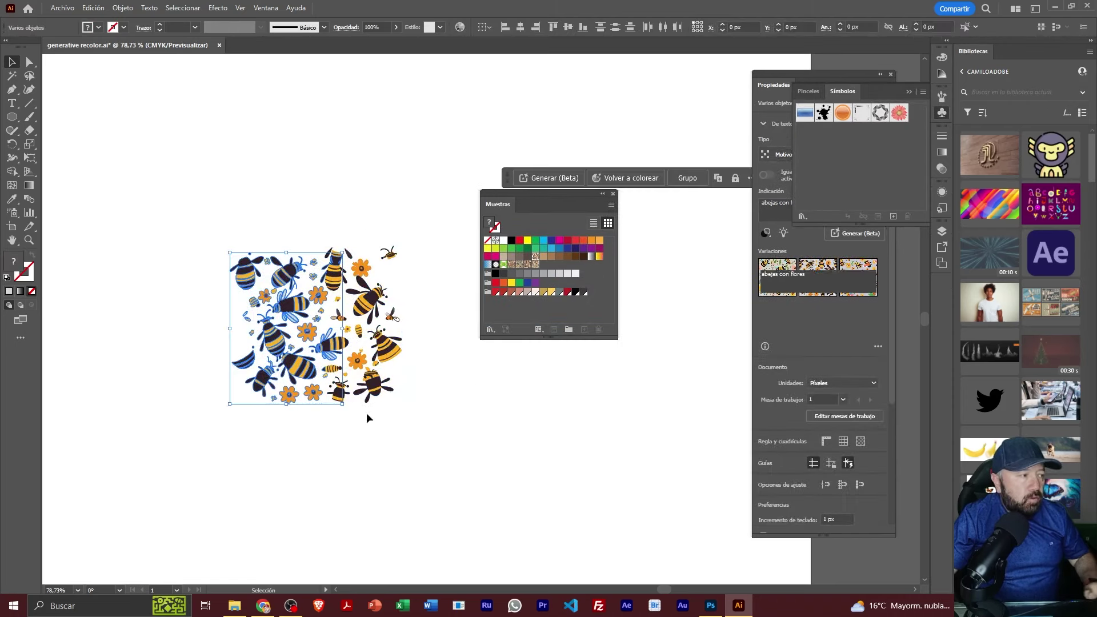
pyautogui.moveTo(206, 216); pyautogui.dragTo(415, 489)
pyautogui.press('Delete')
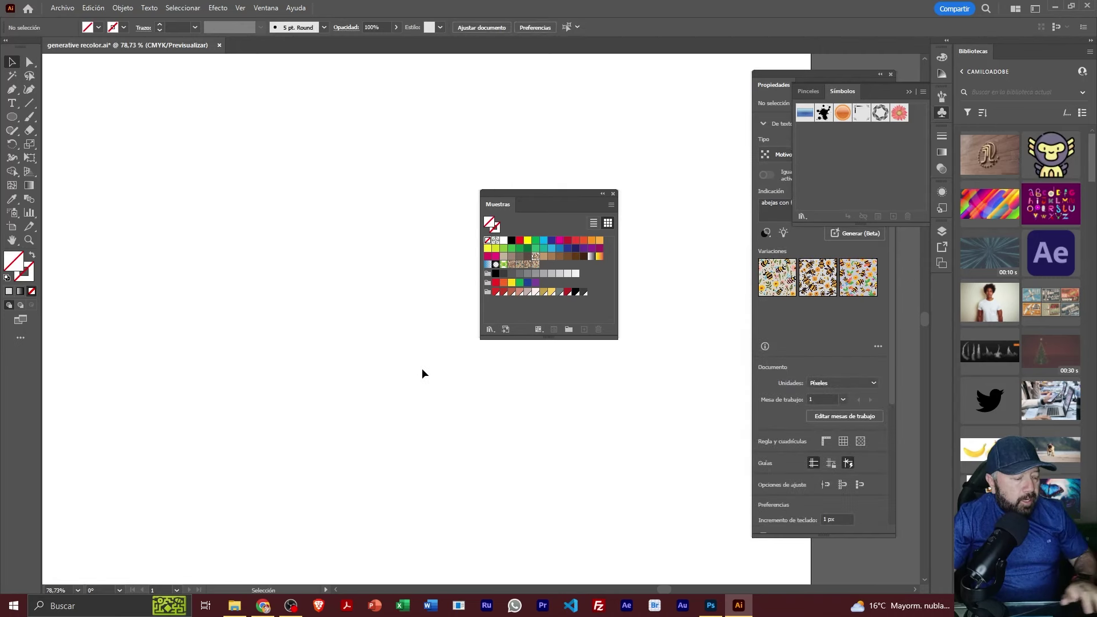
pyautogui.press('z')
pyautogui.keyDown('alt'); pyautogui.click(414, 351); pyautogui.keyUp('alt')
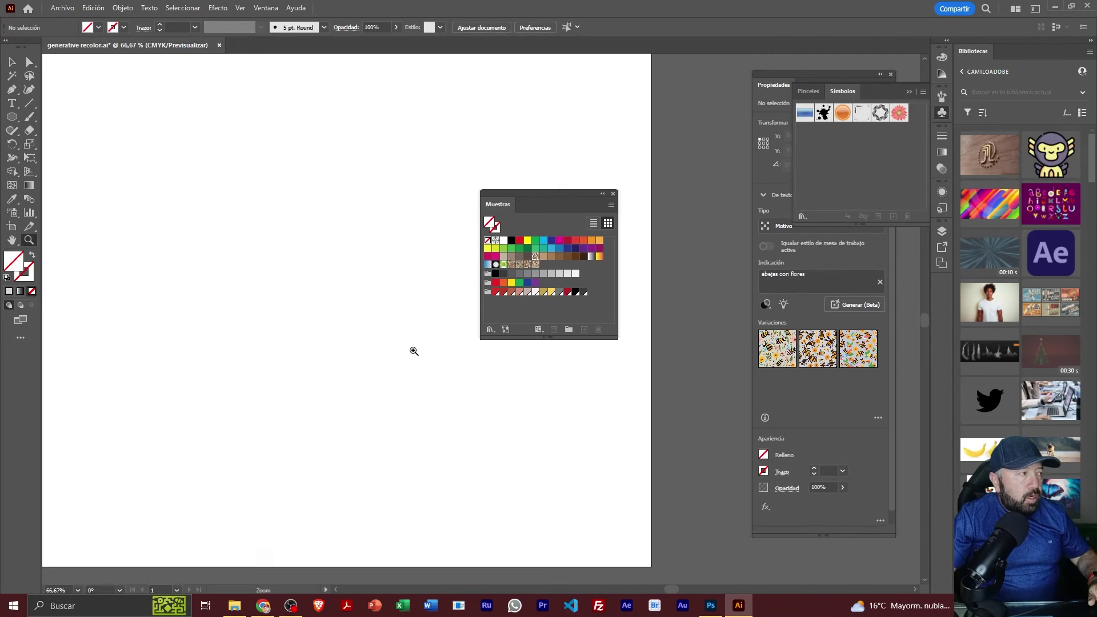
pyautogui.moveTo(12, 117)
pyautogui.mouseDown()
pyautogui.moveTo(59, 155)
pyautogui.moveTo(57, 144)
pyautogui.mouseUp()
# - Draw a large circle and try pattern swatches until the grey bee-and-flower pattern fills it
pyautogui.moveTo(84, 109)
pyautogui.mouseDown()
pyautogui.moveTo(302, 407)
pyautogui.moveTo(511, 536)
pyautogui.mouseUp()
pyautogui.click(535, 264)
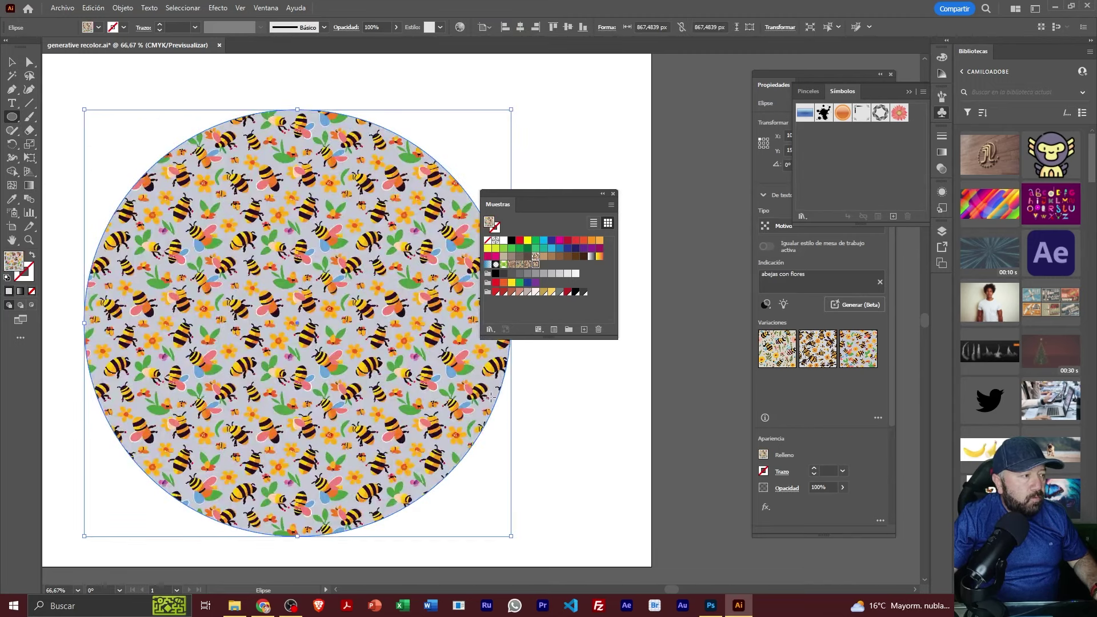
pyautogui.click(528, 264)
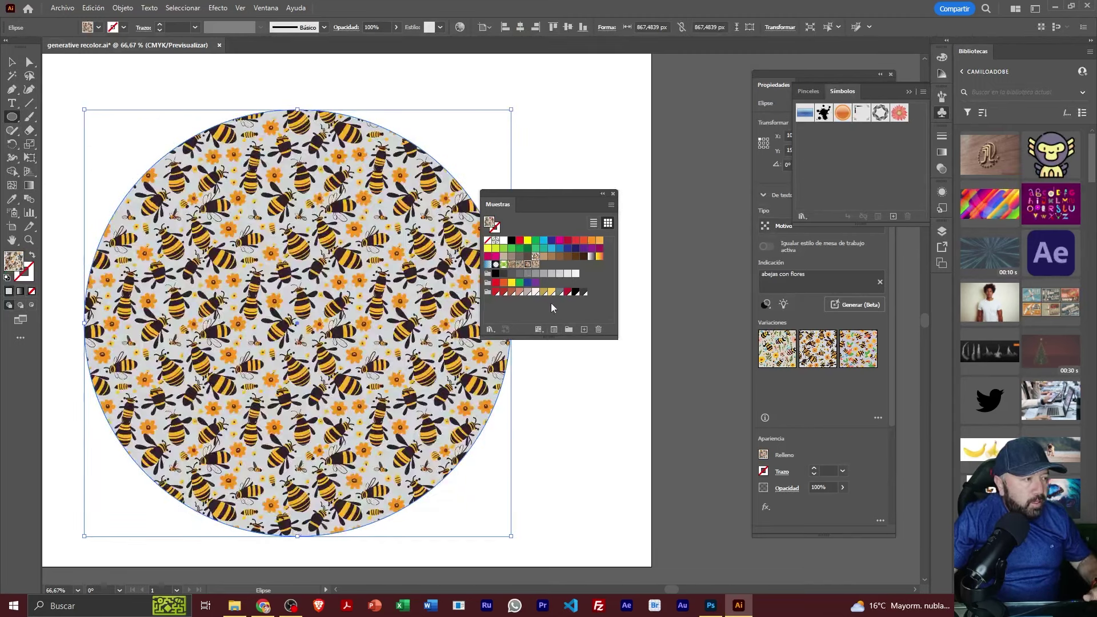
pyautogui.click(519, 264)
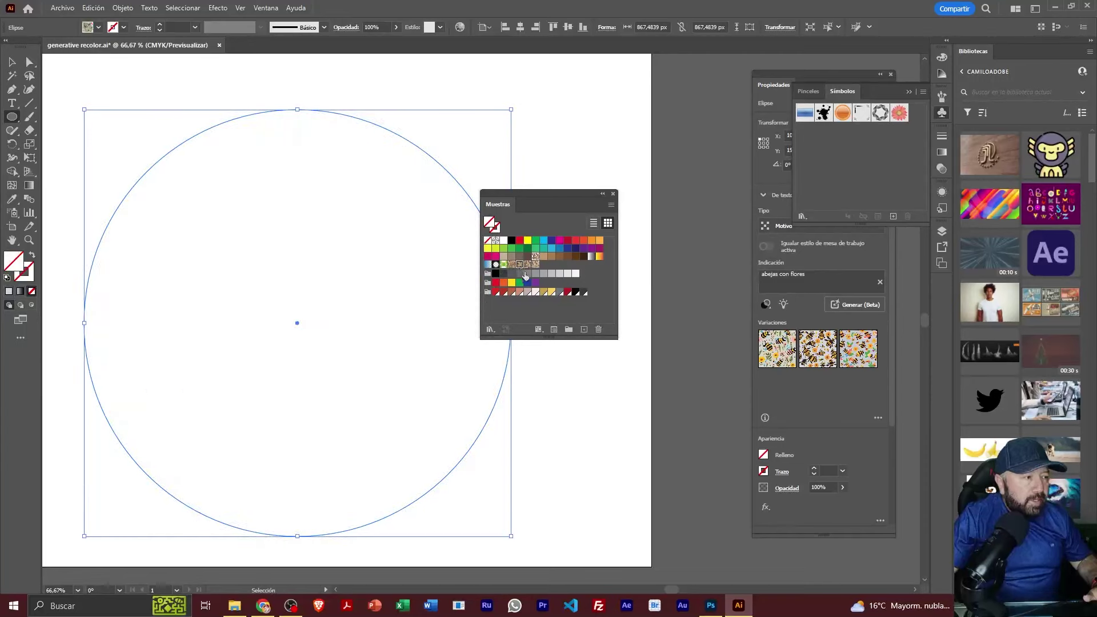
pyautogui.click(521, 273)
pyautogui.click(530, 295)
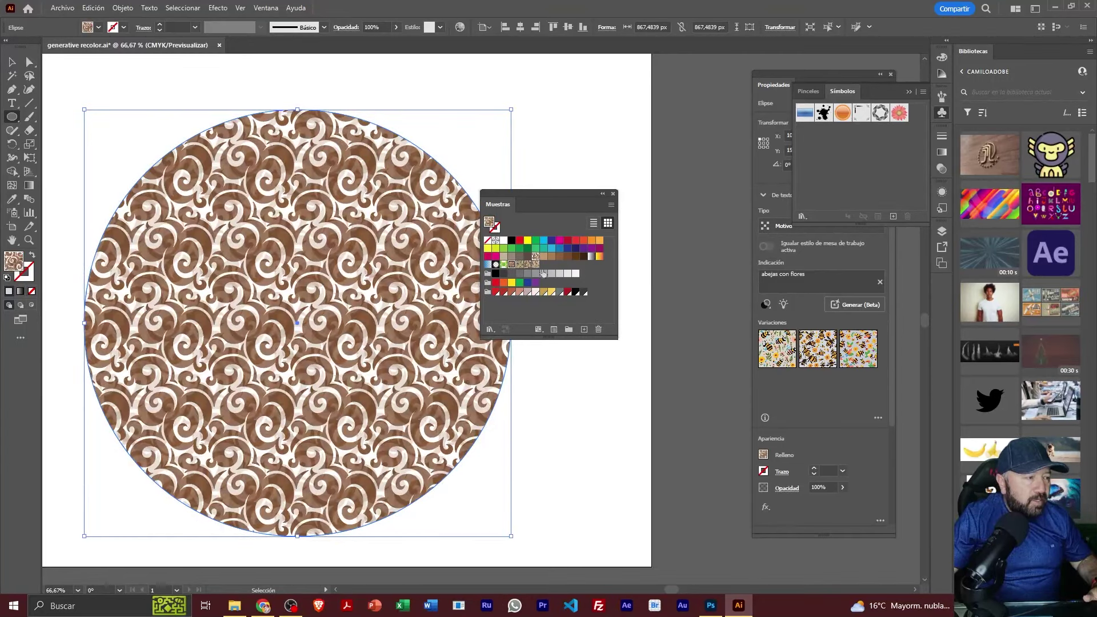
pyautogui.click(536, 260)
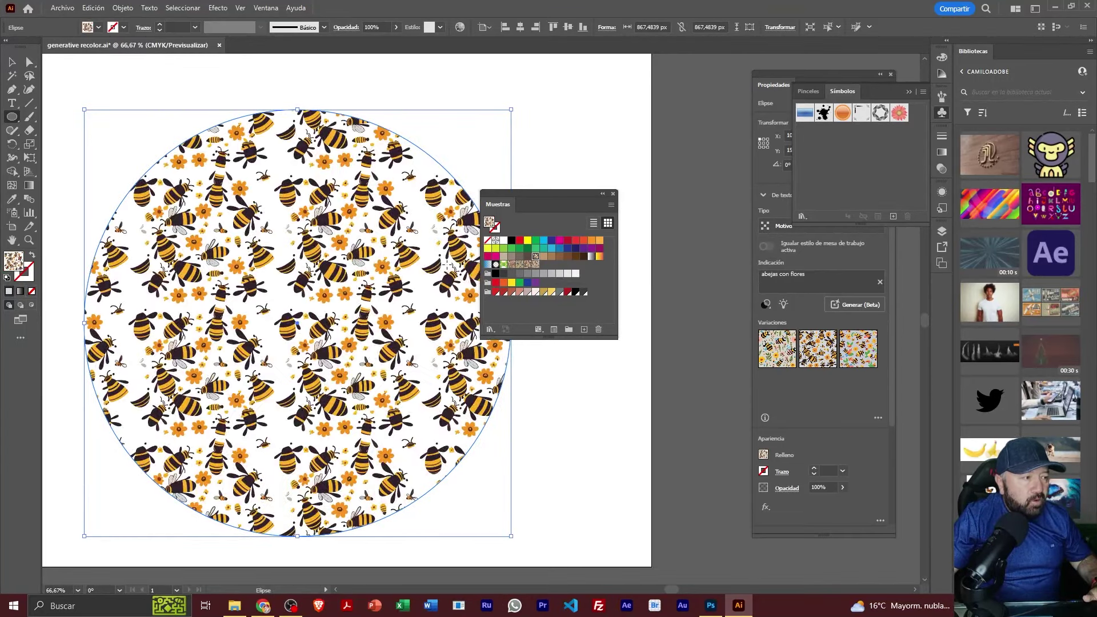
pyautogui.click(536, 265)
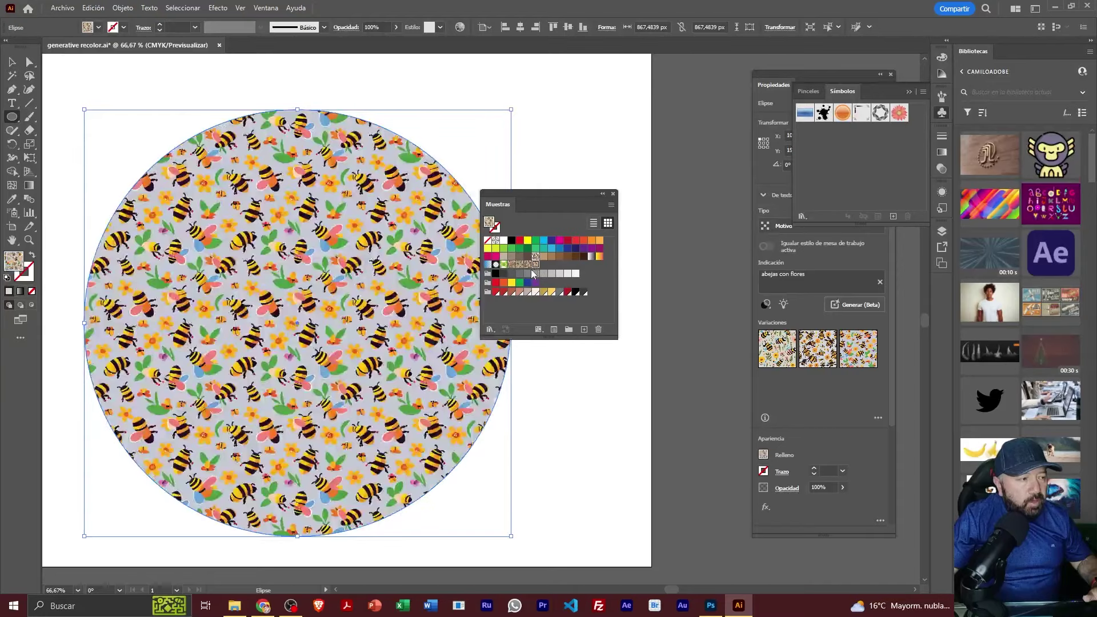
pyautogui.click(526, 264)
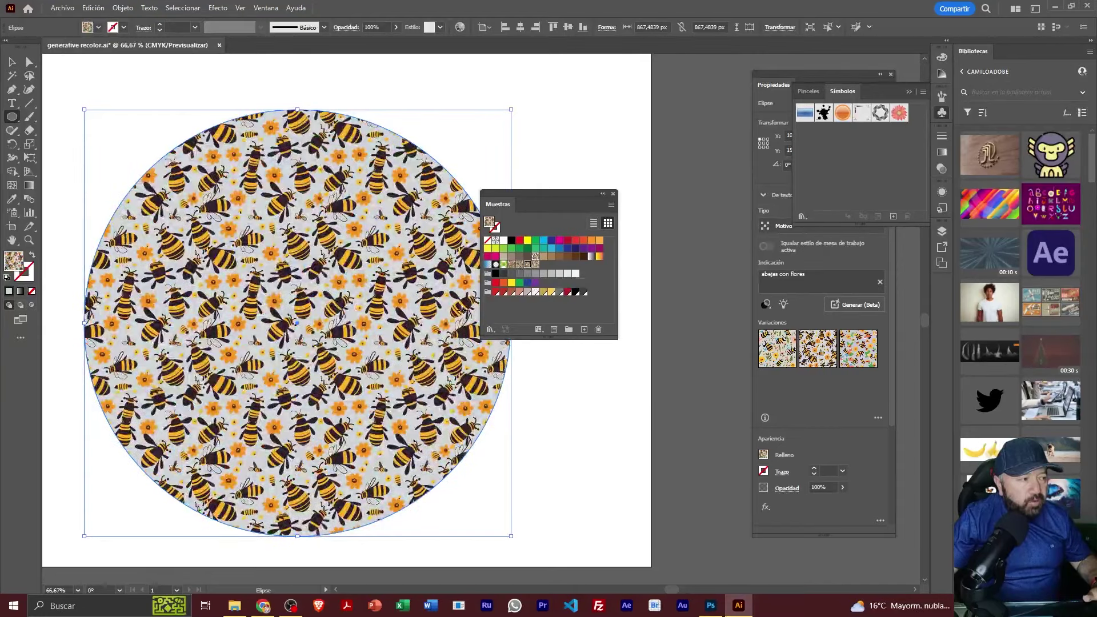
# - Edit the bee-and-flower pattern's tile width, keep 5 x 5 copies, and exit pattern editing
pyautogui.doubleClick(527, 264)
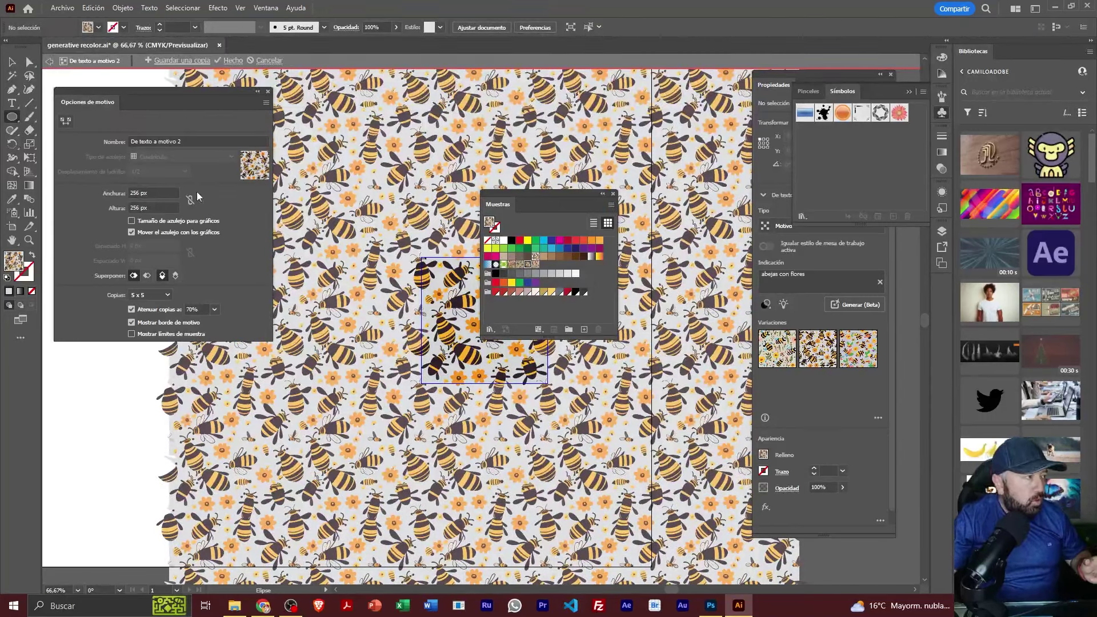
pyautogui.doubleClick(175, 192)
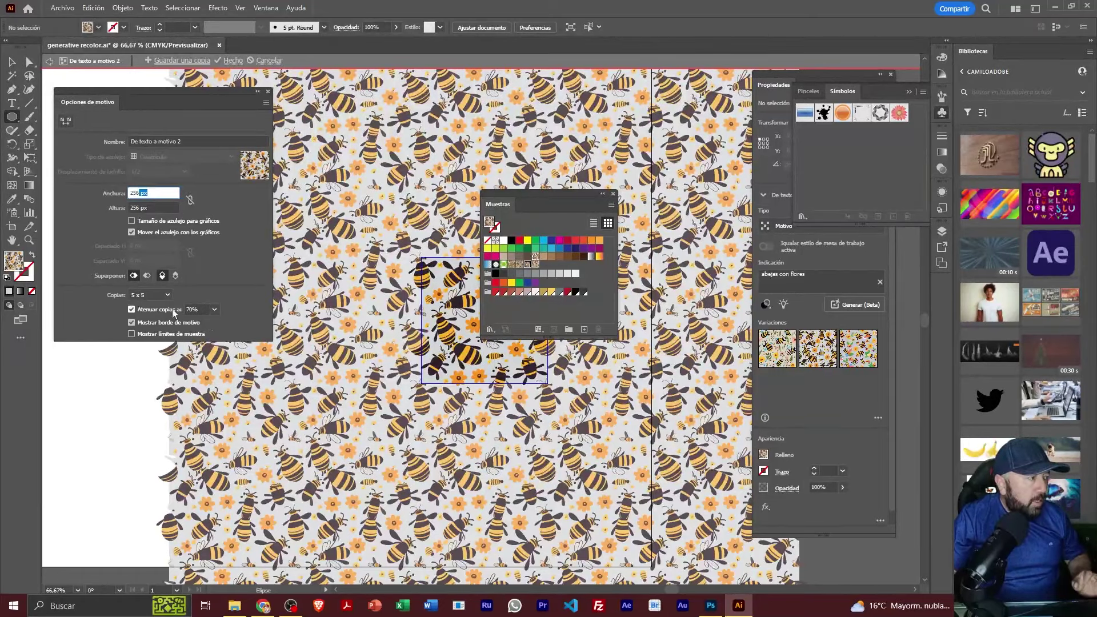
pyautogui.click(150, 296)
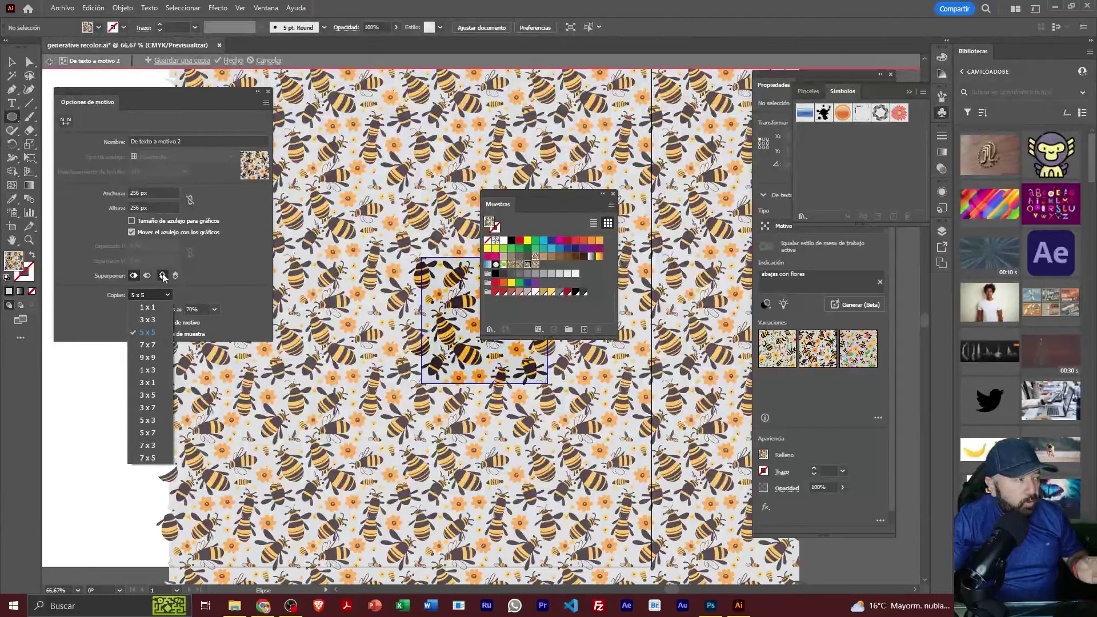
pyautogui.click(248, 261)
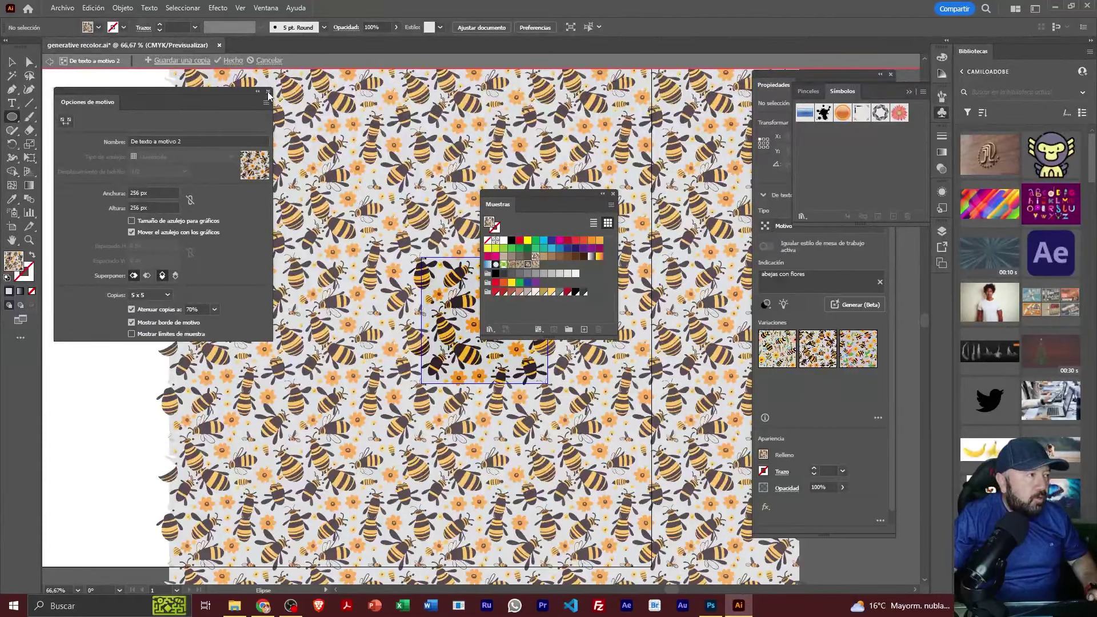
pyautogui.click(269, 93)
pyautogui.click(47, 62)
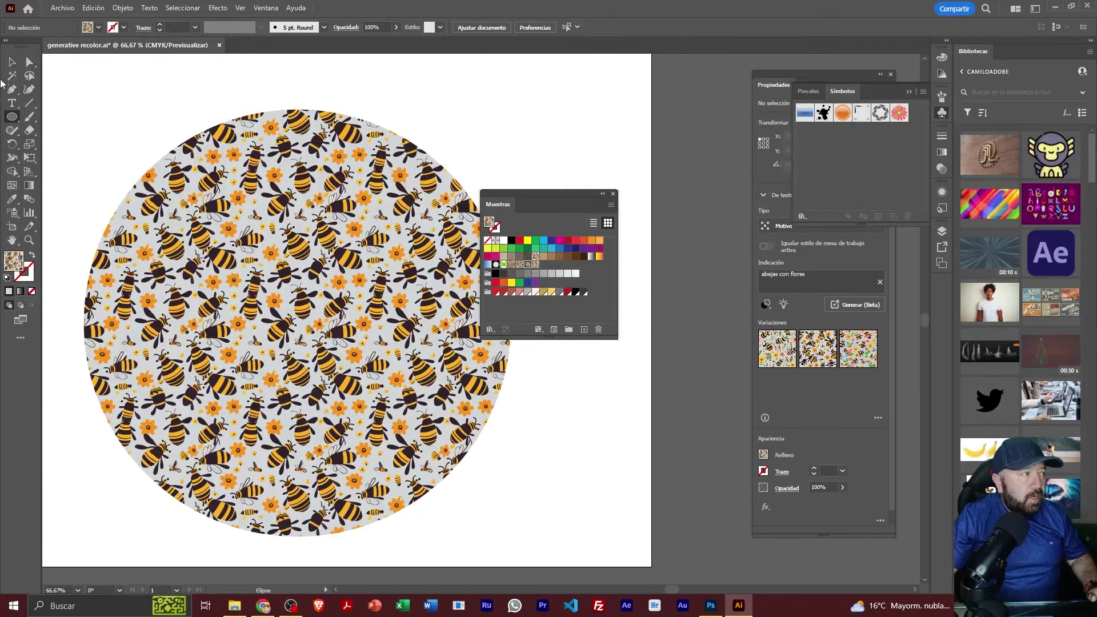
# - Delete the pattern-filled circle, move the swatches panel aside and zoom out
pyautogui.click(12, 61)
pyautogui.click(304, 219)
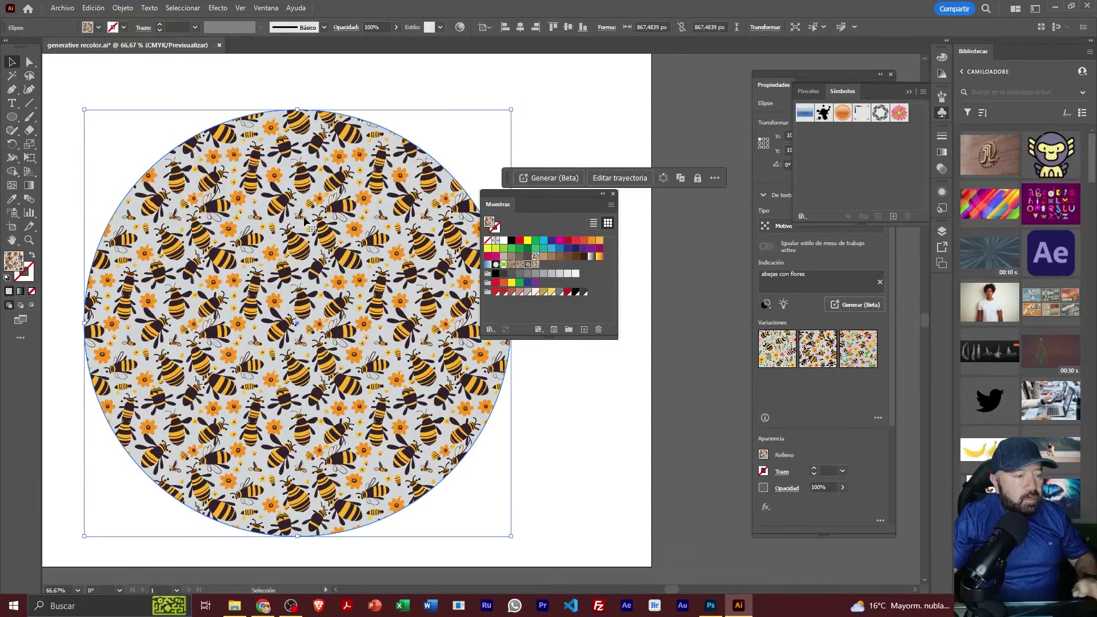
pyautogui.press('Delete')
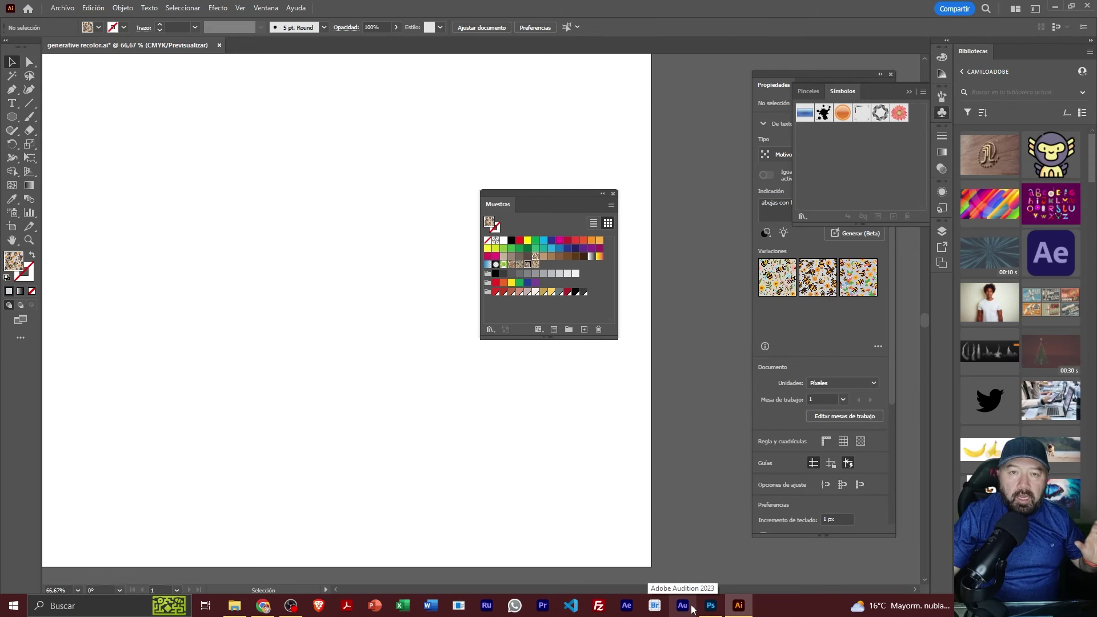
pyautogui.moveTo(711, 606)
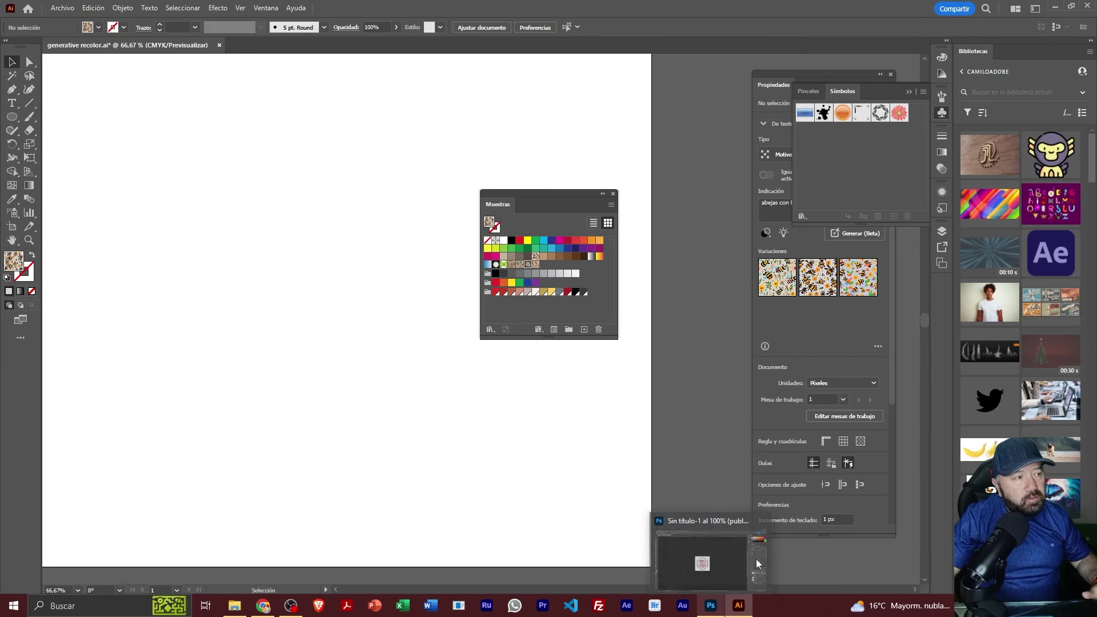
pyautogui.moveTo(544, 201); pyautogui.dragTo(650, 130)
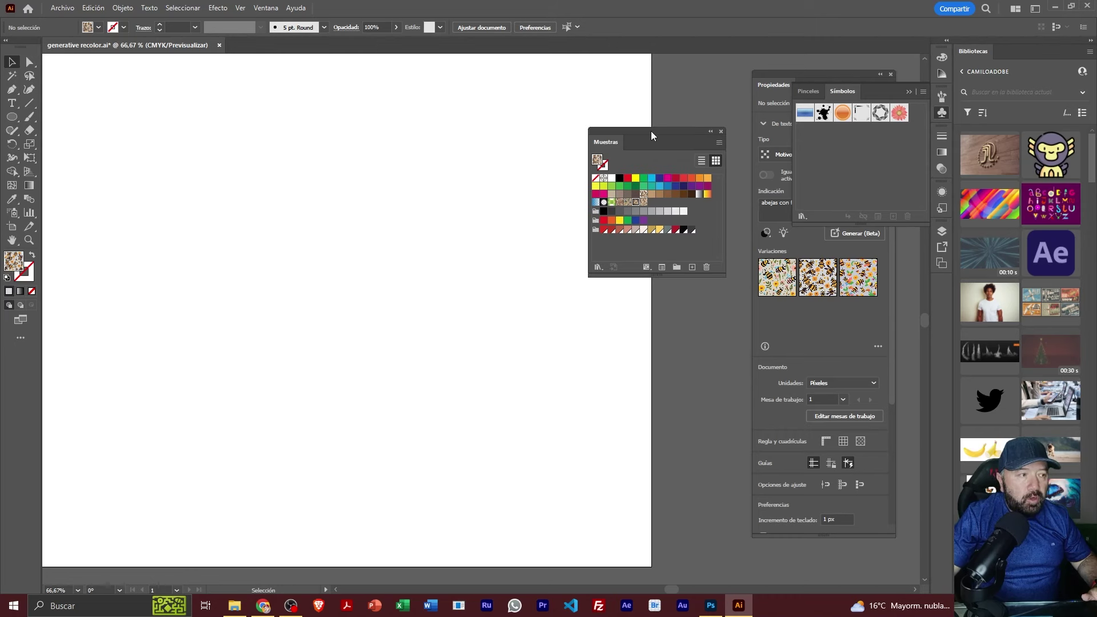
pyautogui.press('z')
pyautogui.hotkey('ctrl', '-')
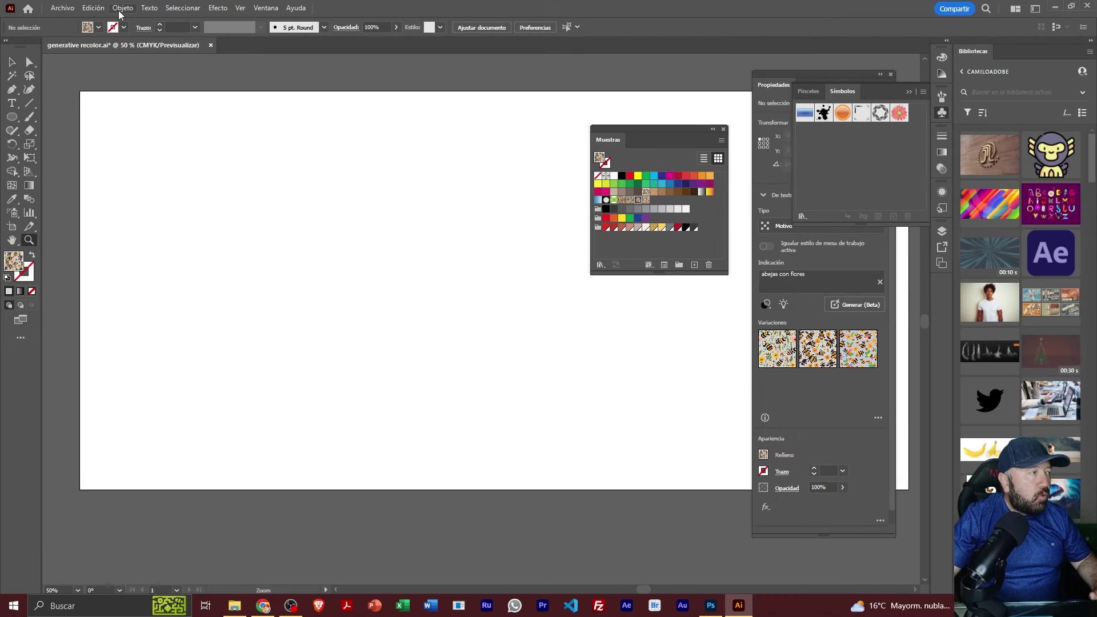
# - Open dimension.ai from the Desktop's Illustrator IA folder
pyautogui.click(67, 7)
pyautogui.click(80, 45)
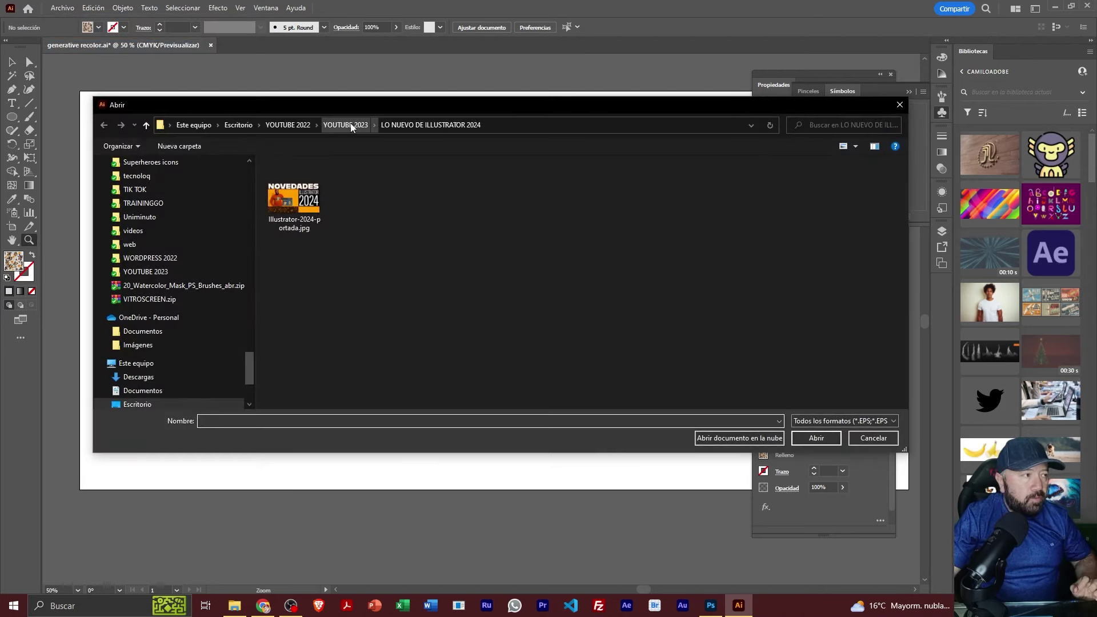
pyautogui.click(239, 125)
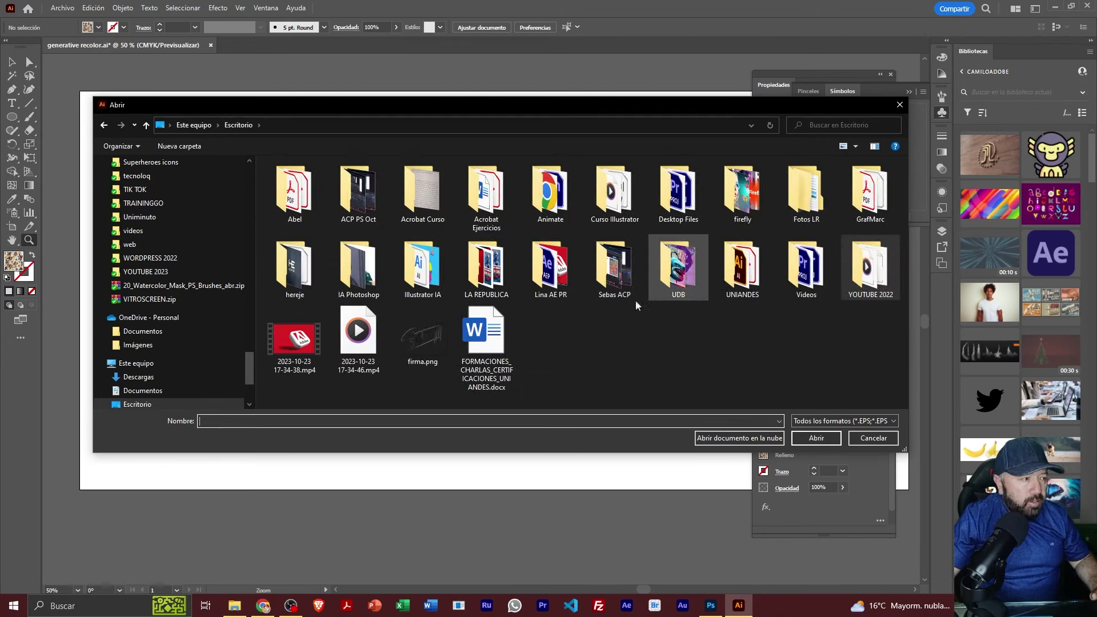
pyautogui.doubleClick(426, 281)
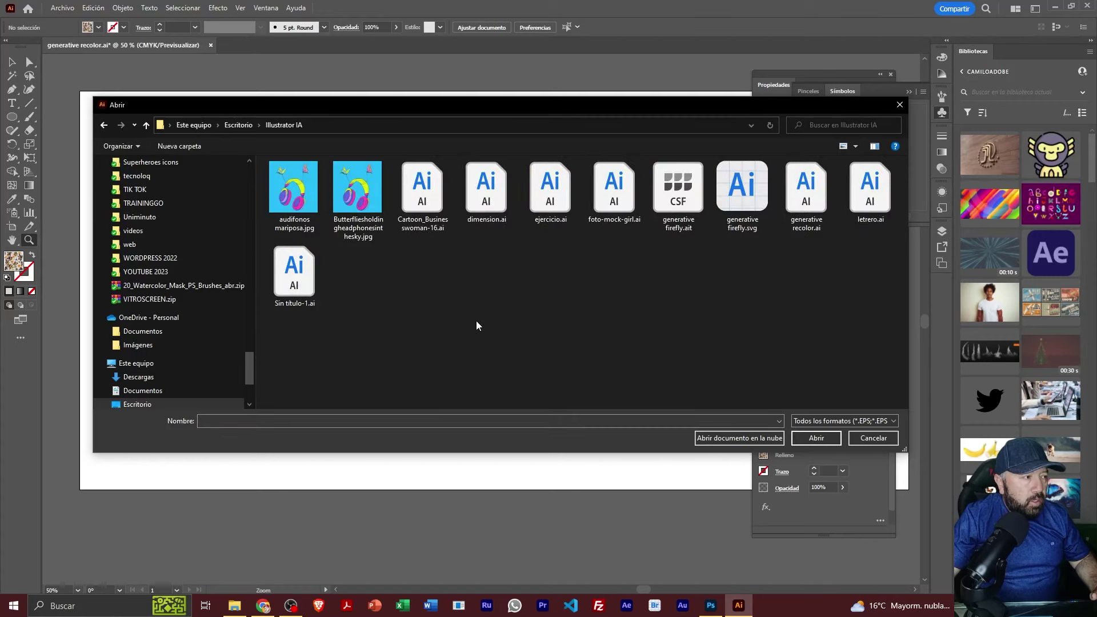
pyautogui.click(486, 195)
pyautogui.click(818, 439)
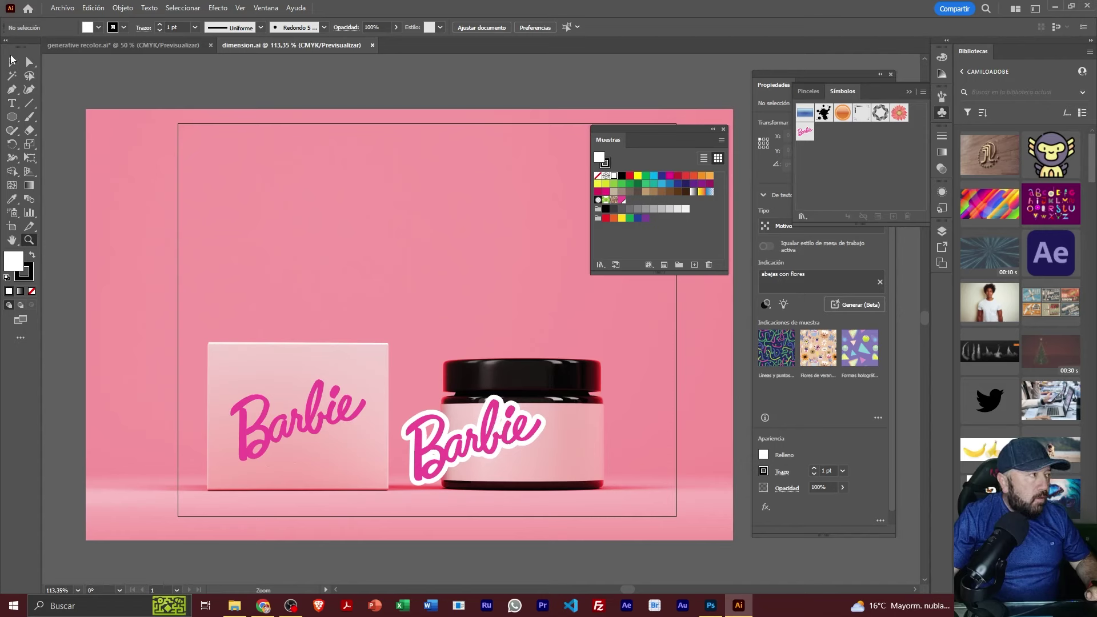
# - Delete the box's Barbie logo and reposition the white-outlined Barbie sticker on the jar label
pyautogui.click(12, 59)
pyautogui.moveTo(479, 436); pyautogui.dragTo(516, 406)
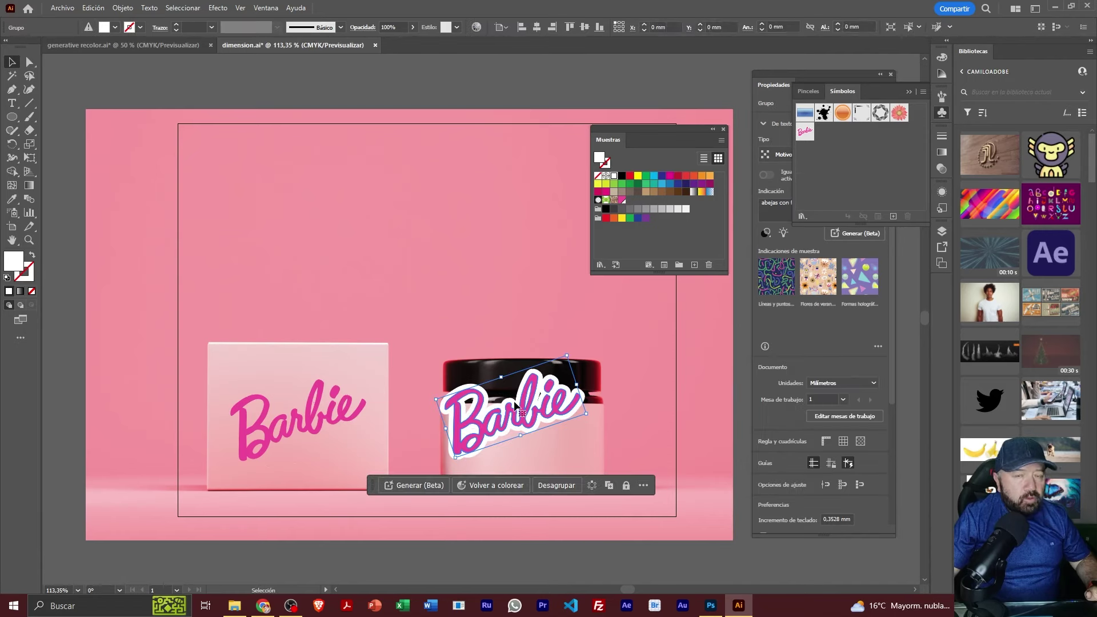
pyautogui.click(468, 308)
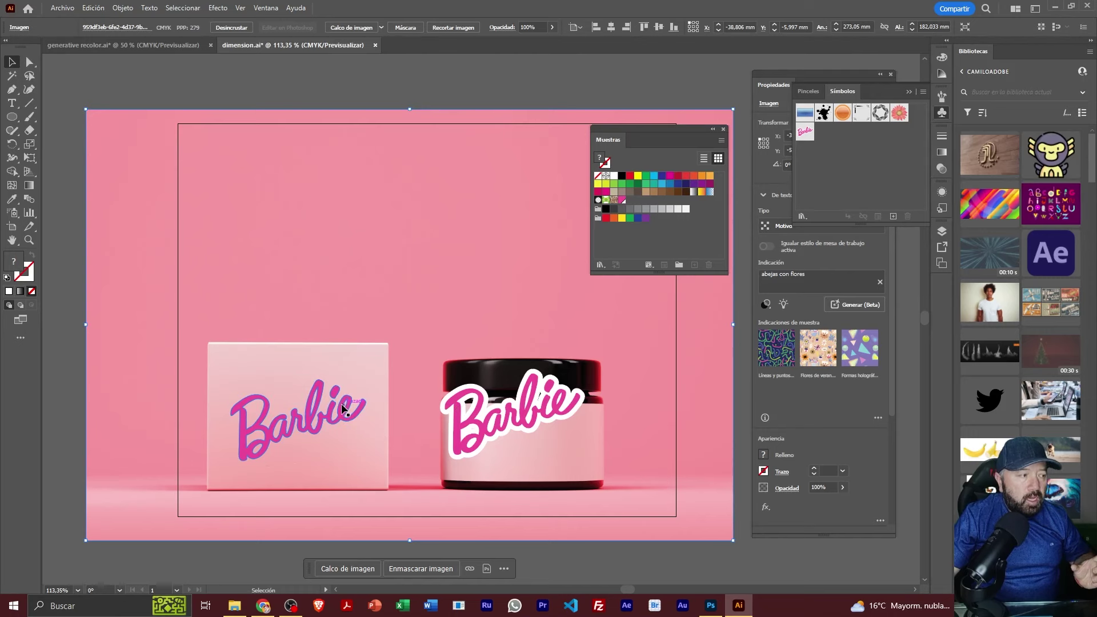
pyautogui.moveTo(343, 408); pyautogui.dragTo(369, 231)
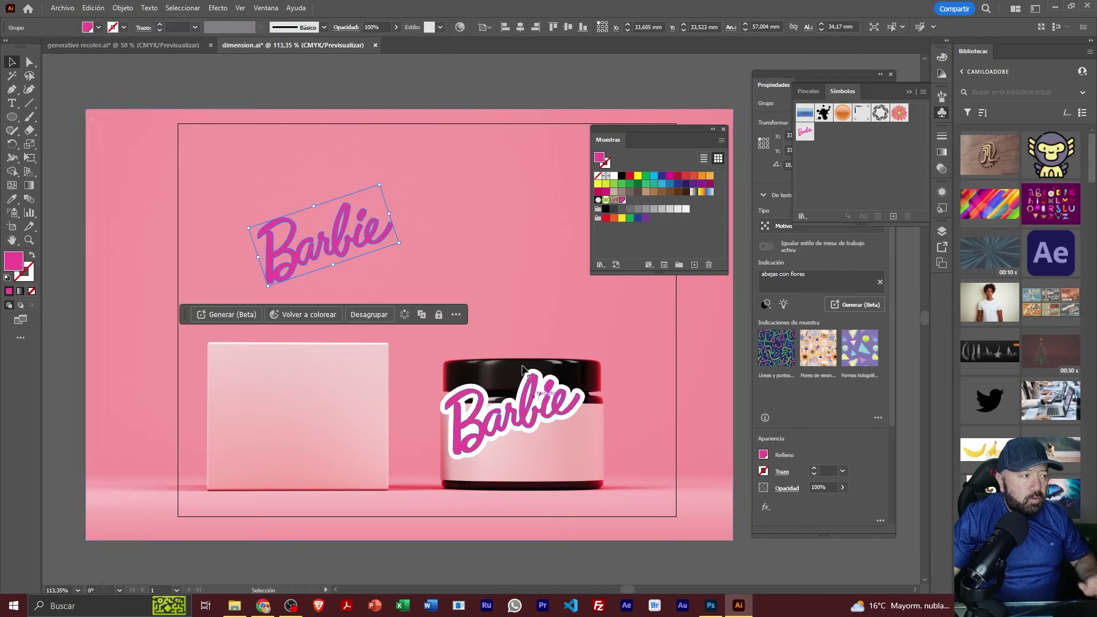
pyautogui.press('Delete')
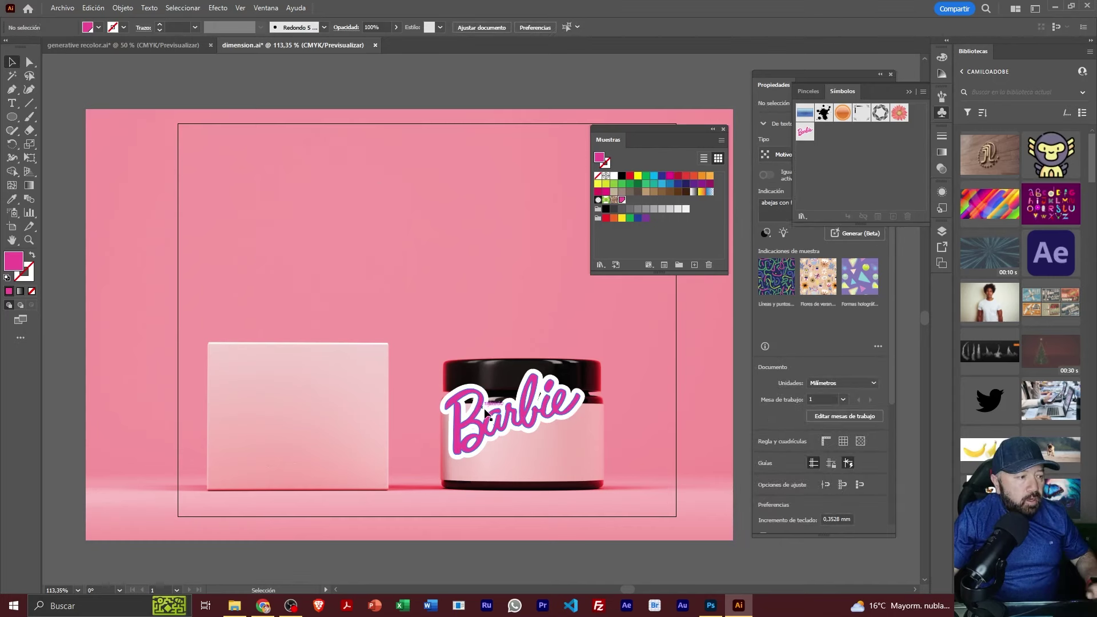
pyautogui.moveTo(469, 416)
pyautogui.mouseDown()
pyautogui.moveTo(480, 375)
pyautogui.moveTo(391, 190)
pyautogui.mouseUp()
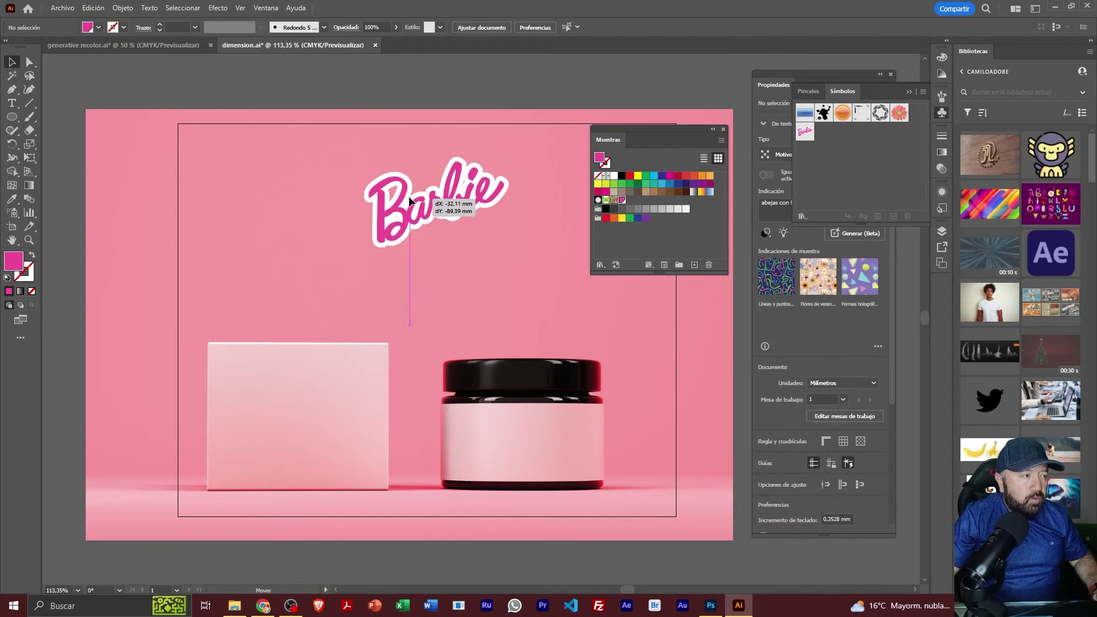
pyautogui.moveTo(439, 234); pyautogui.dragTo(509, 419)
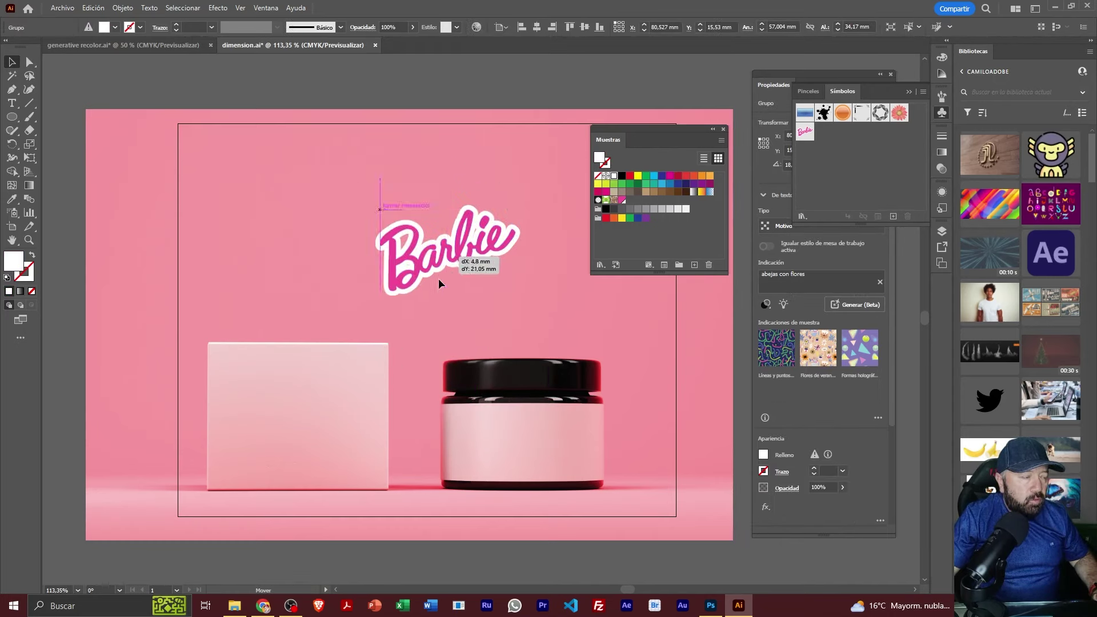
# - Open foto-mock-girl.ai and dismiss the missing colour profile warning
pyautogui.click(62, 8)
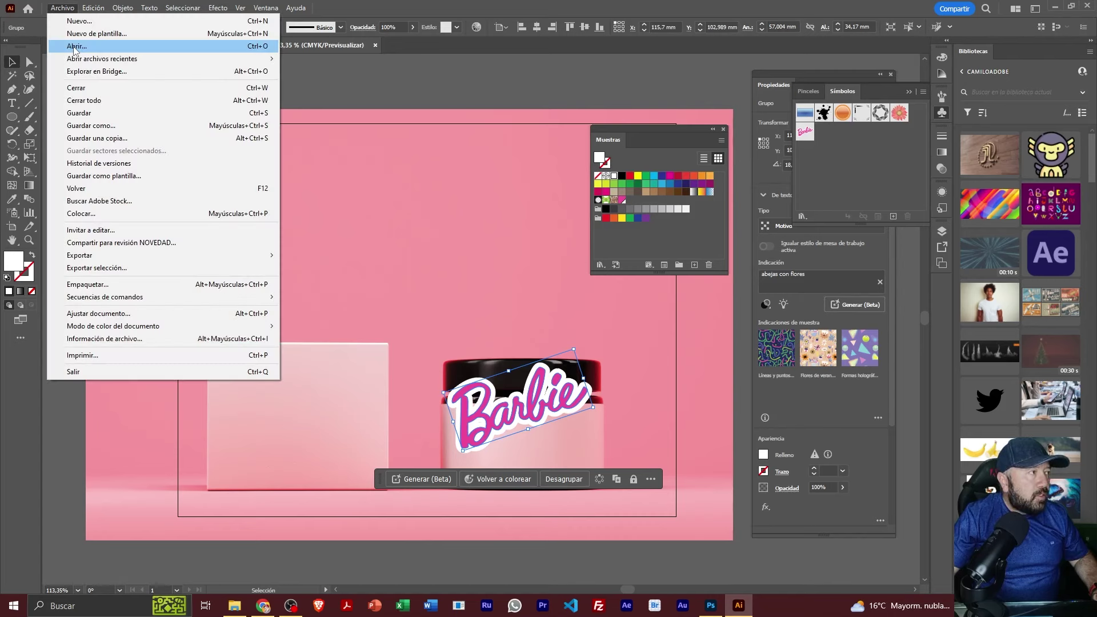
pyautogui.click(86, 46)
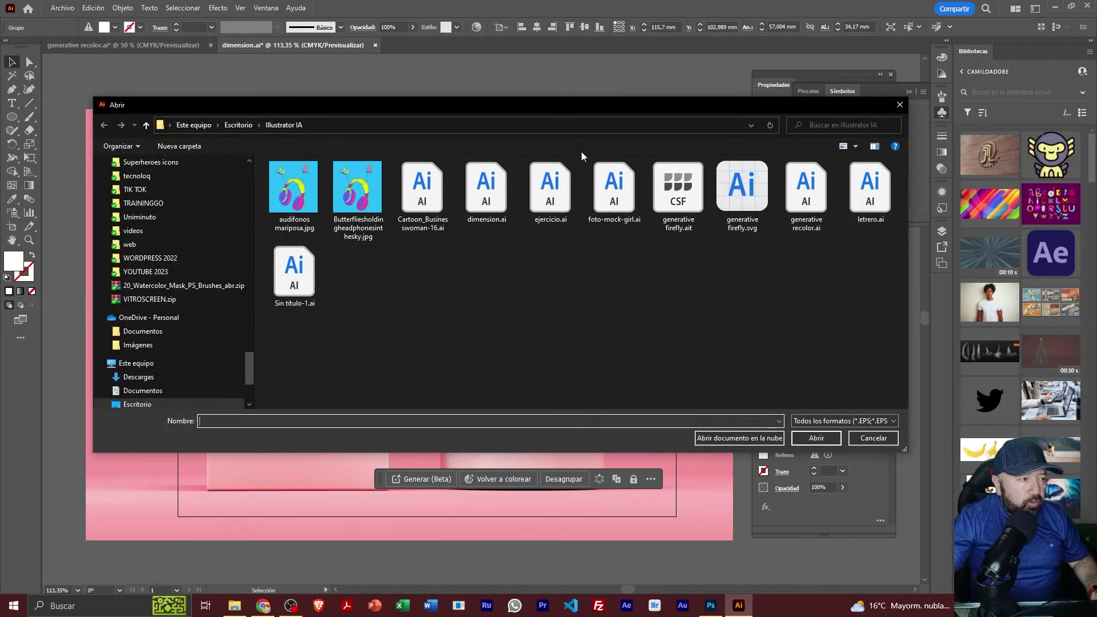
pyautogui.click(615, 194)
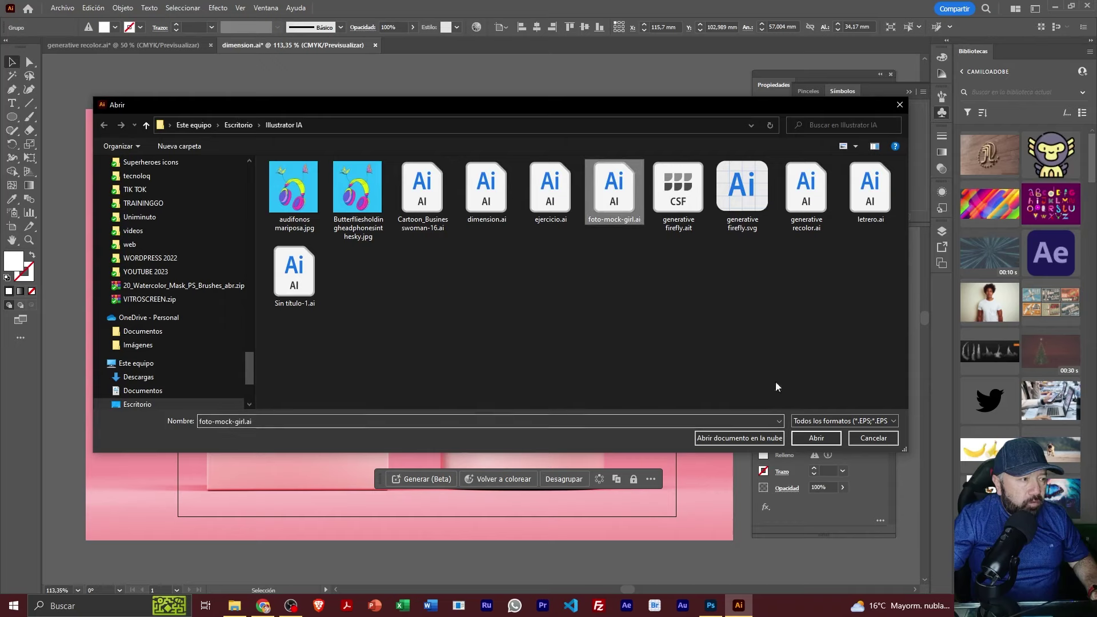
pyautogui.click(816, 438)
pyautogui.click(594, 358)
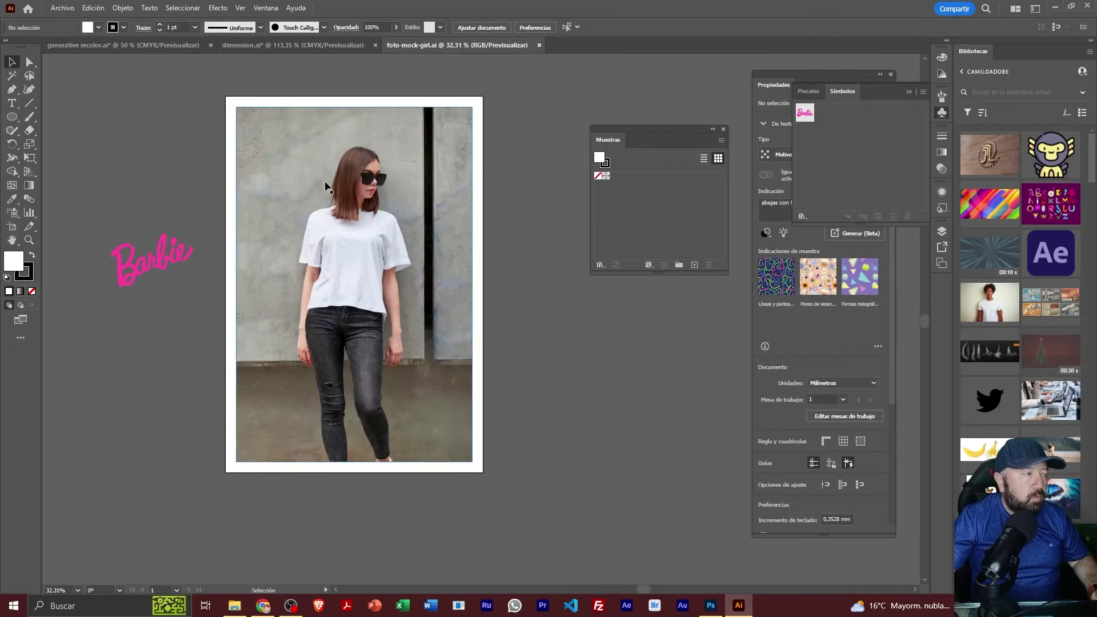
# - In dimension.ai, select the Barbie sticker with the jar photo and make a Mockup (Beta)
pyautogui.click(309, 45)
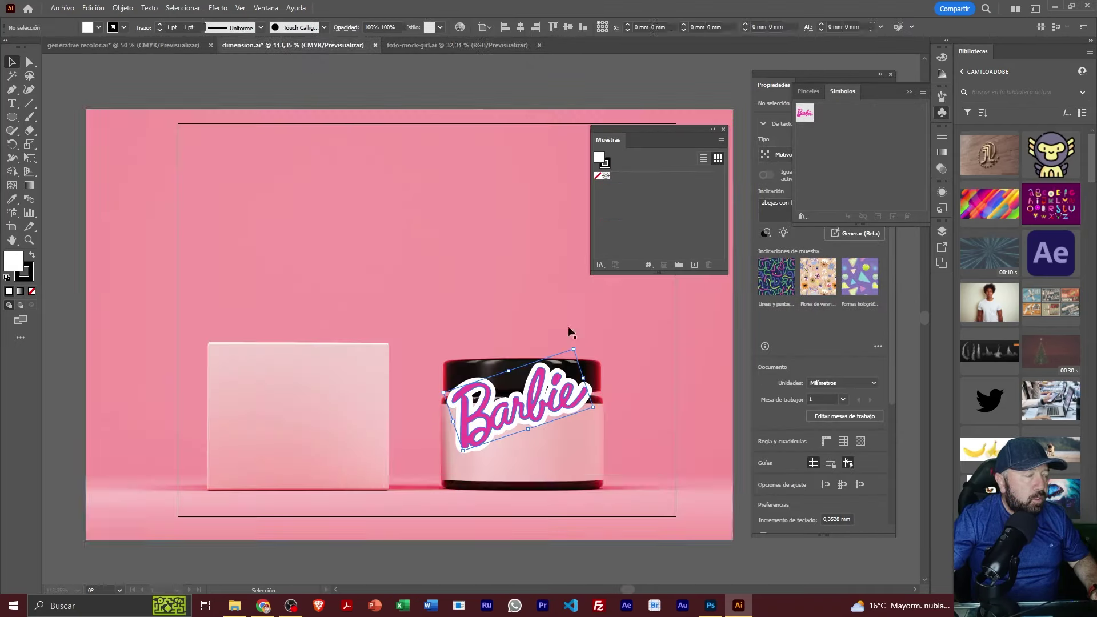
pyautogui.moveTo(515, 423); pyautogui.dragTo(500, 434)
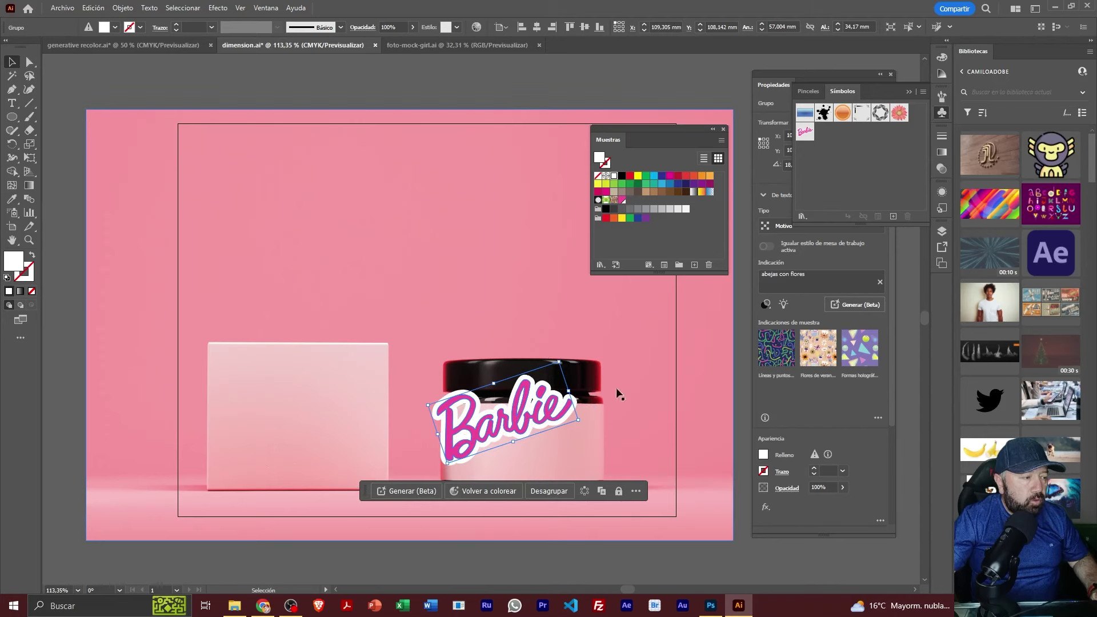
pyautogui.keyDown('shift'); pyautogui.click(673, 478); pyautogui.keyUp('shift')
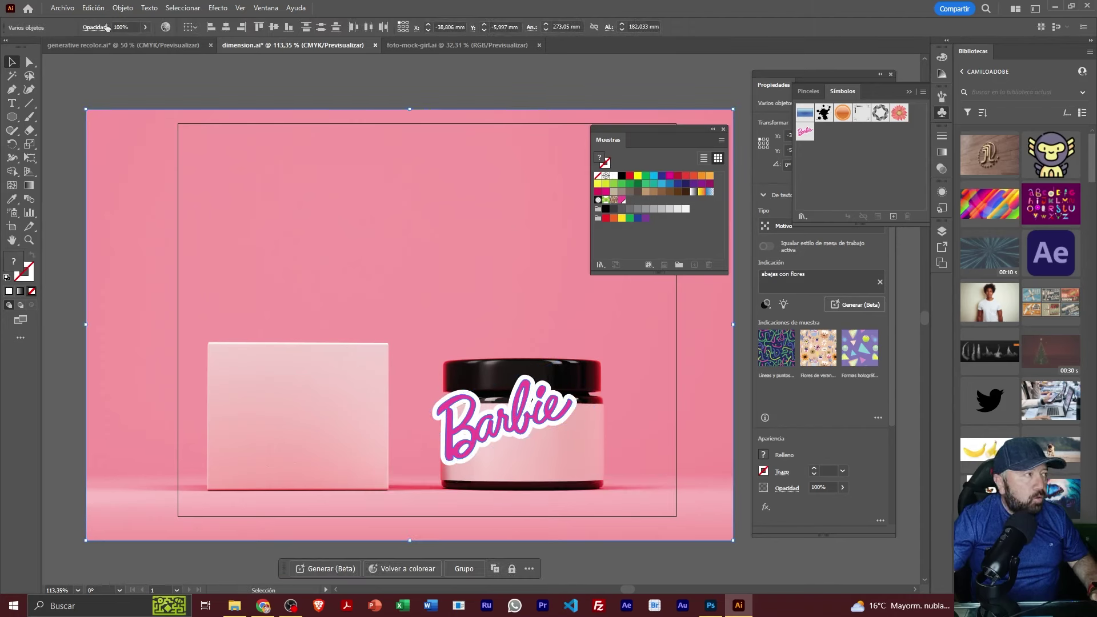
pyautogui.click(122, 8)
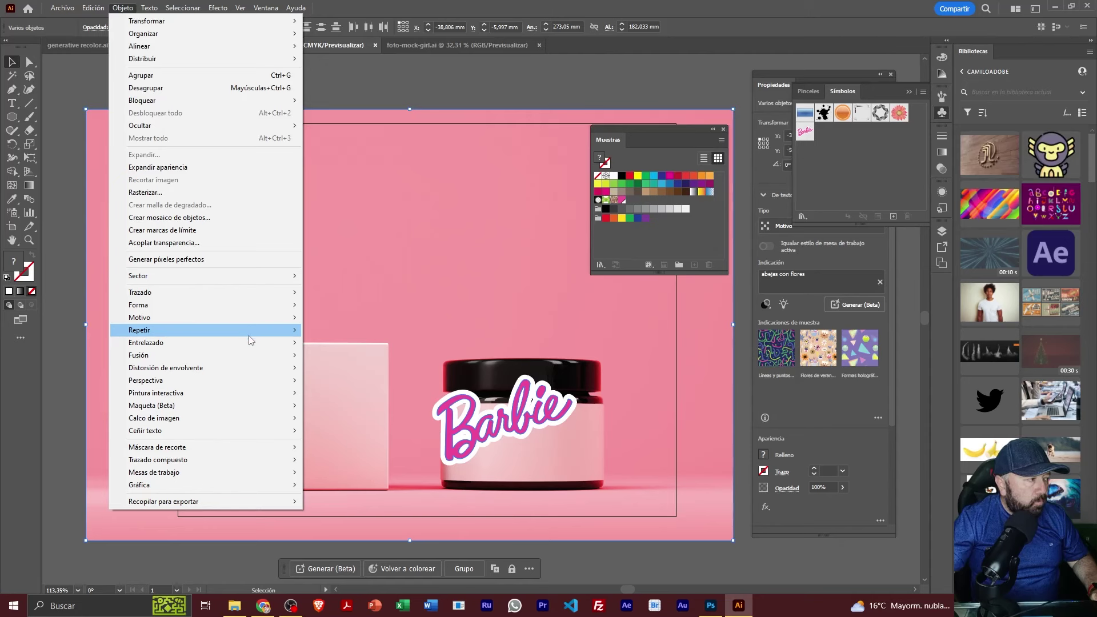
pyautogui.moveTo(206, 406)
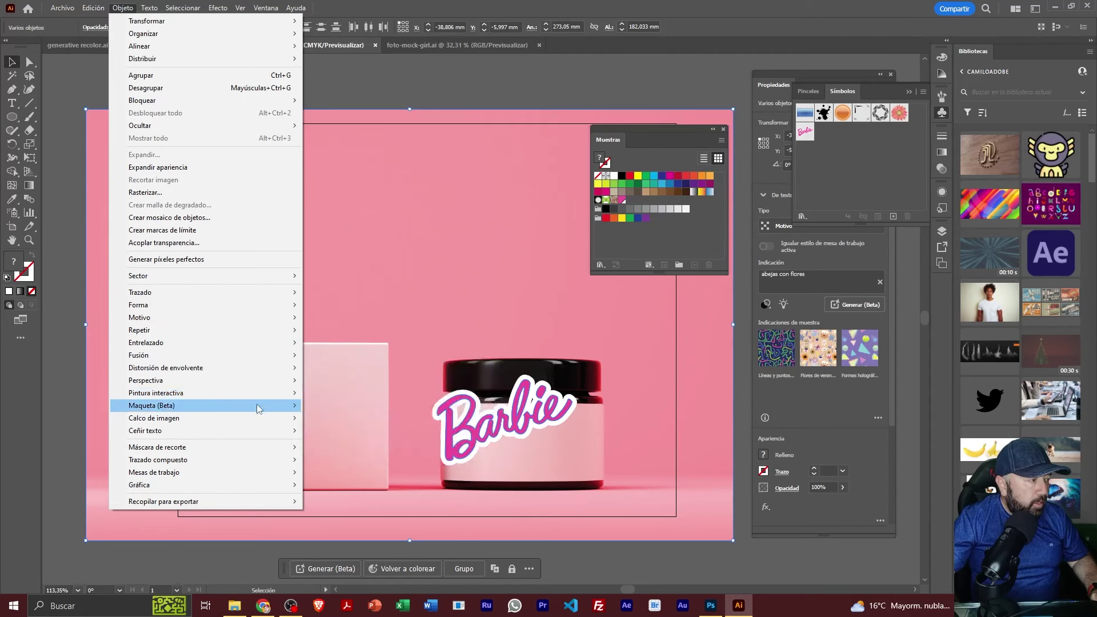
pyautogui.moveTo(152, 406)
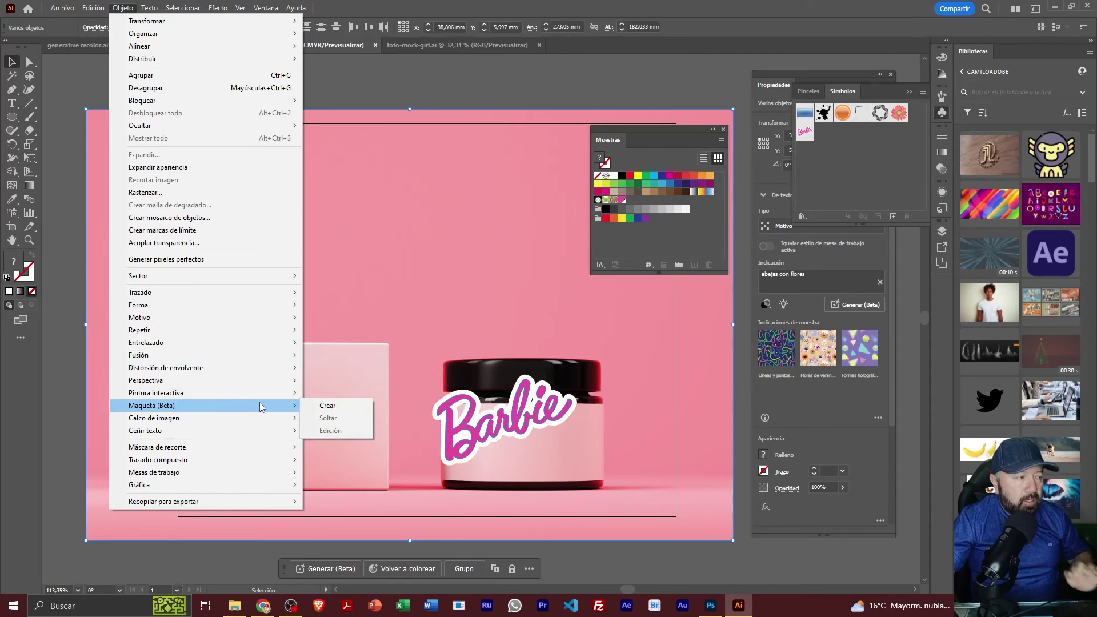
pyautogui.click(348, 406)
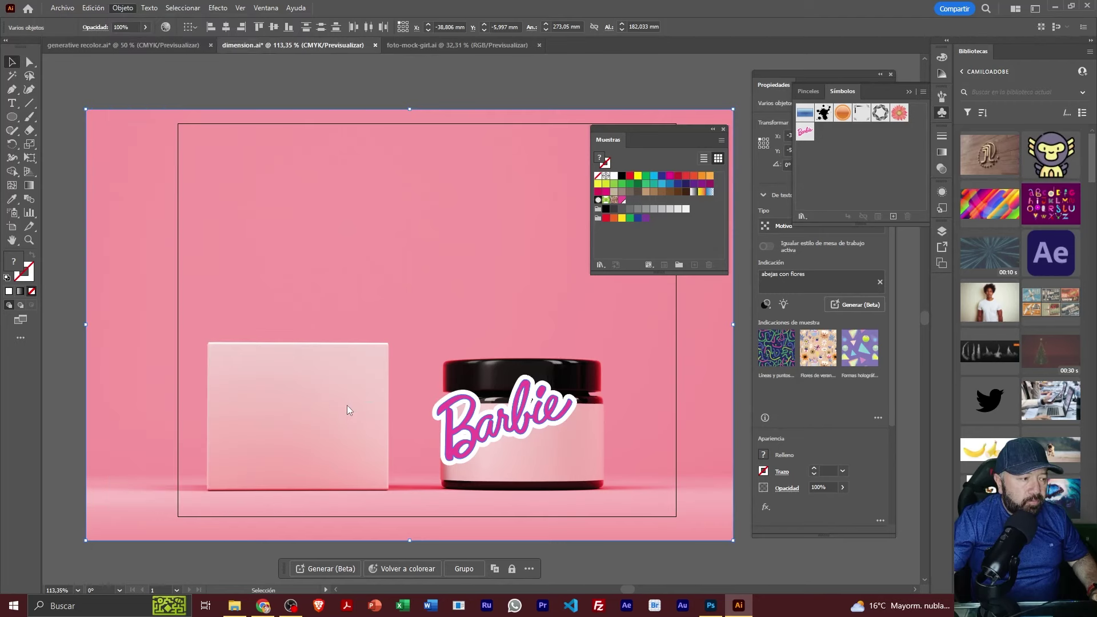
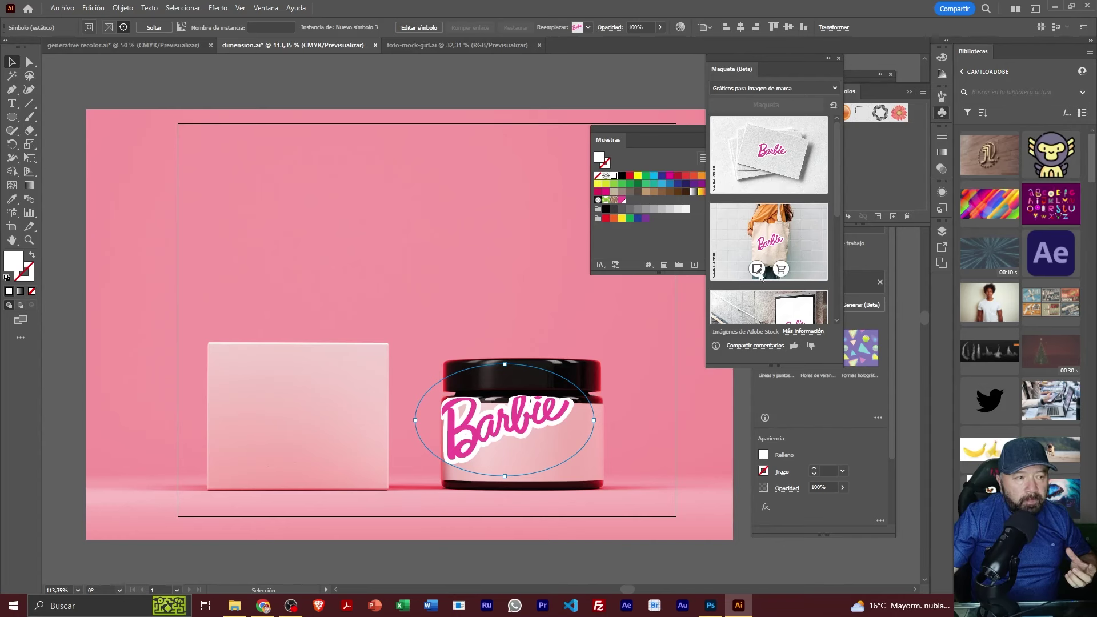
# - Apply the Barbie logo to the tote-bag mockup, shrinking it and centring it on the bag
pyautogui.click(758, 271)
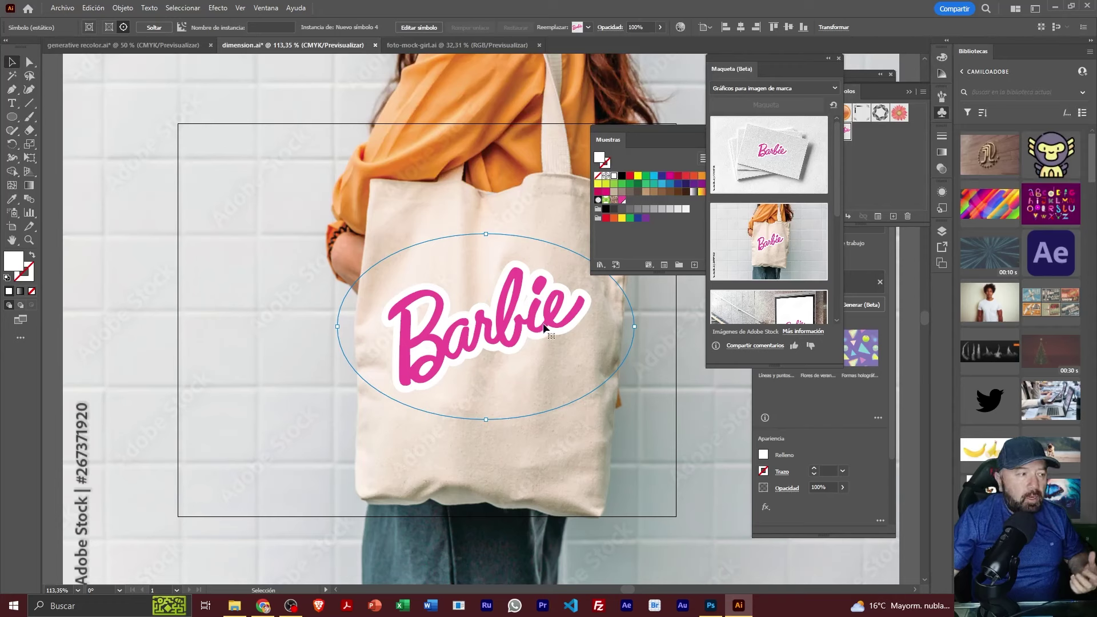
pyautogui.moveTo(510, 281)
pyautogui.mouseDown()
pyautogui.moveTo(442, 274)
pyautogui.moveTo(577, 271)
pyautogui.mouseUp()
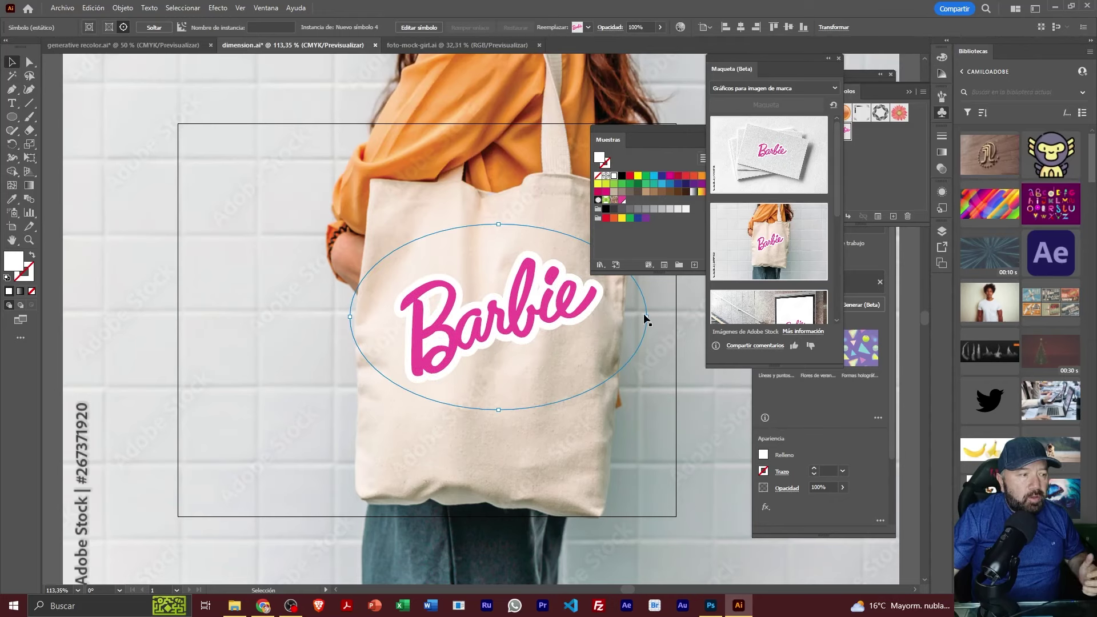
pyautogui.moveTo(643, 317); pyautogui.dragTo(624, 313)
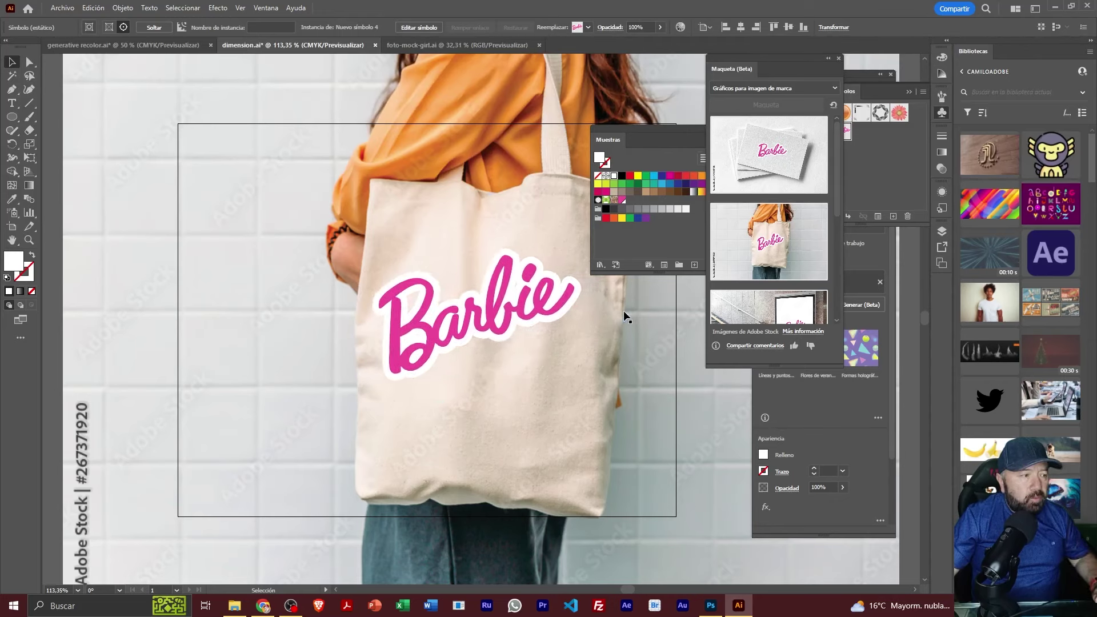
pyautogui.moveTo(476, 222); pyautogui.dragTo(473, 244)
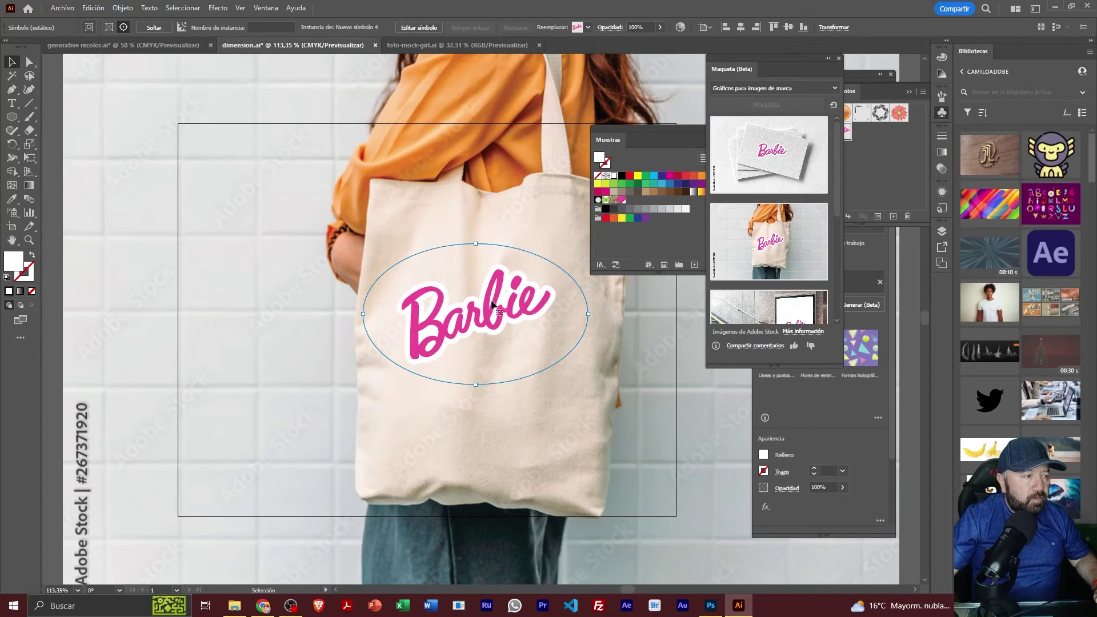
pyautogui.moveTo(497, 294)
pyautogui.mouseDown()
pyautogui.moveTo(515, 296)
pyautogui.moveTo(507, 310)
pyautogui.mouseUp()
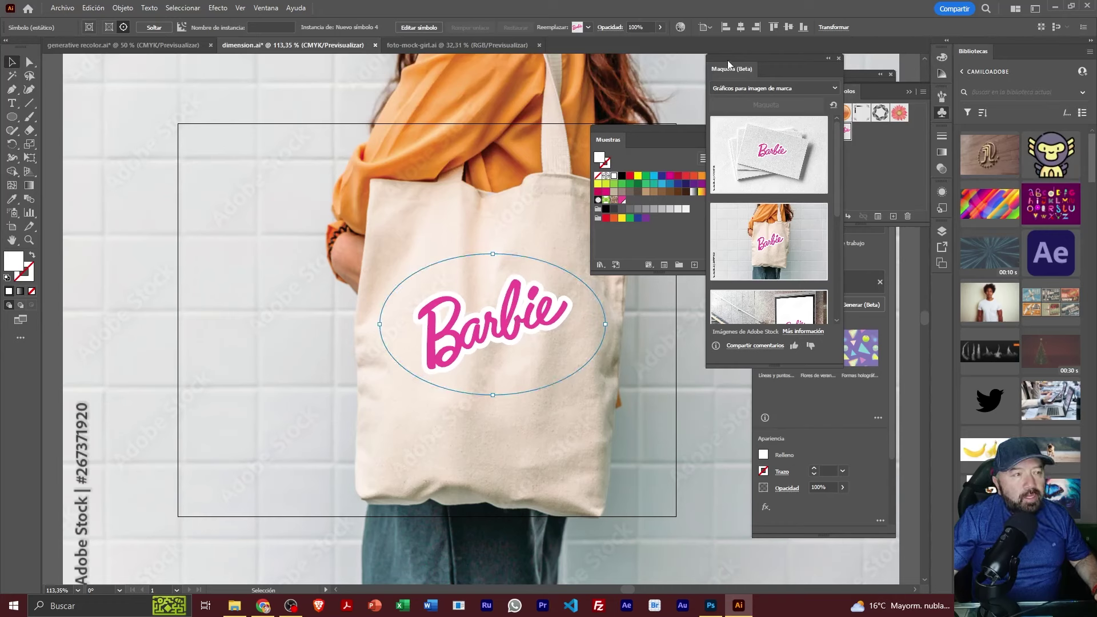
pyautogui.moveTo(728, 61); pyautogui.dragTo(714, 63)
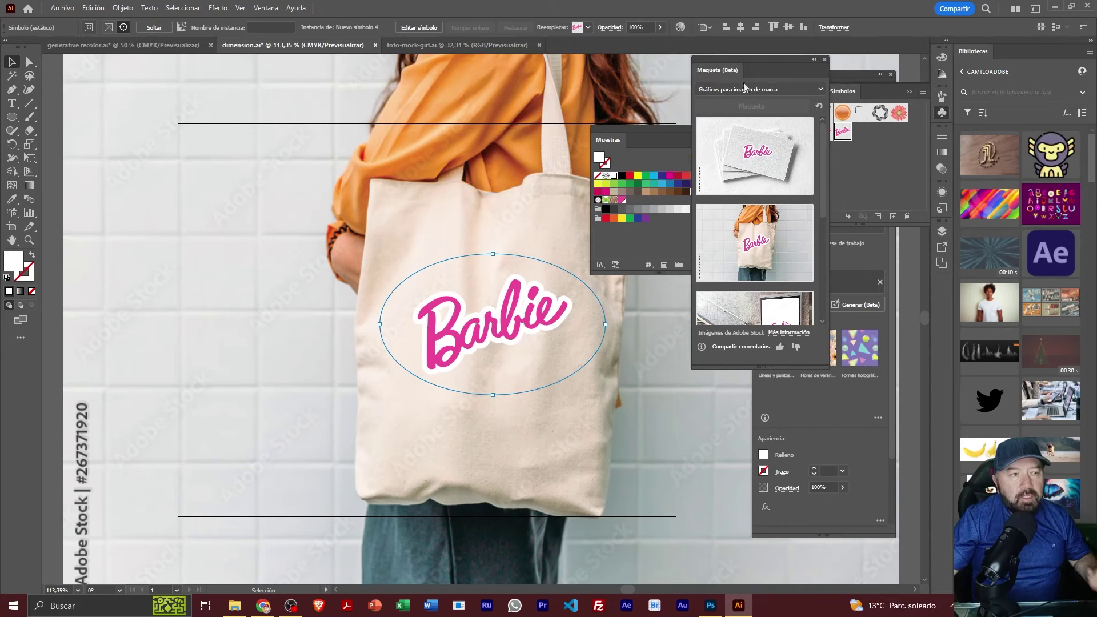
pyautogui.click(819, 90)
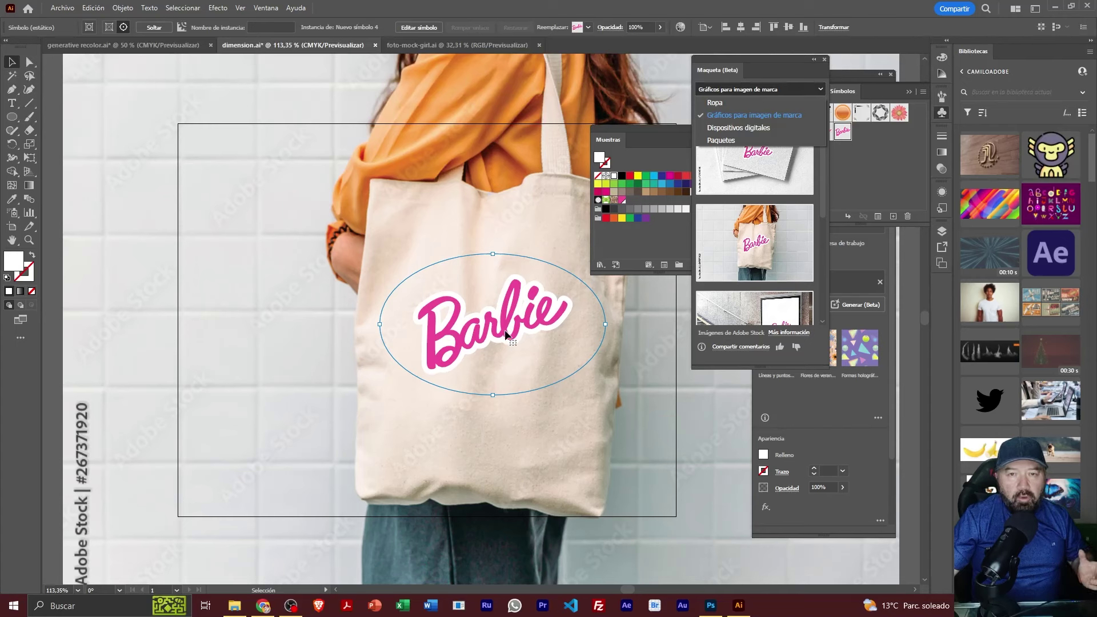
# - Pick the black cap from the Ropa mockups, then move the logo right and enlarge it
pyautogui.click(720, 104)
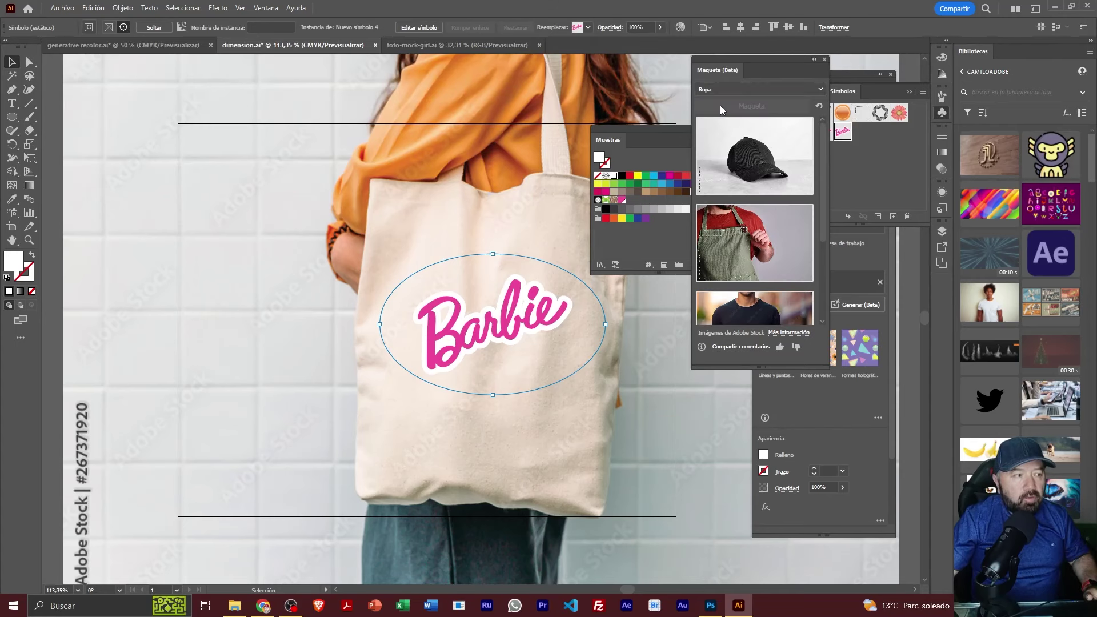
pyautogui.moveTo(755, 156)
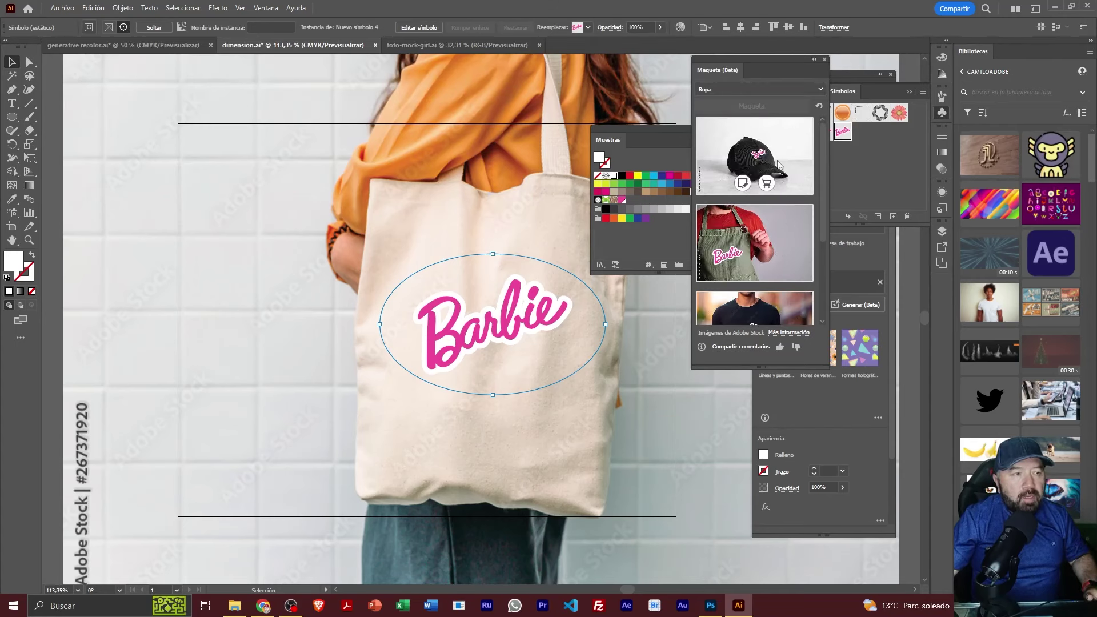
pyautogui.scroll(-3, 755, 229)
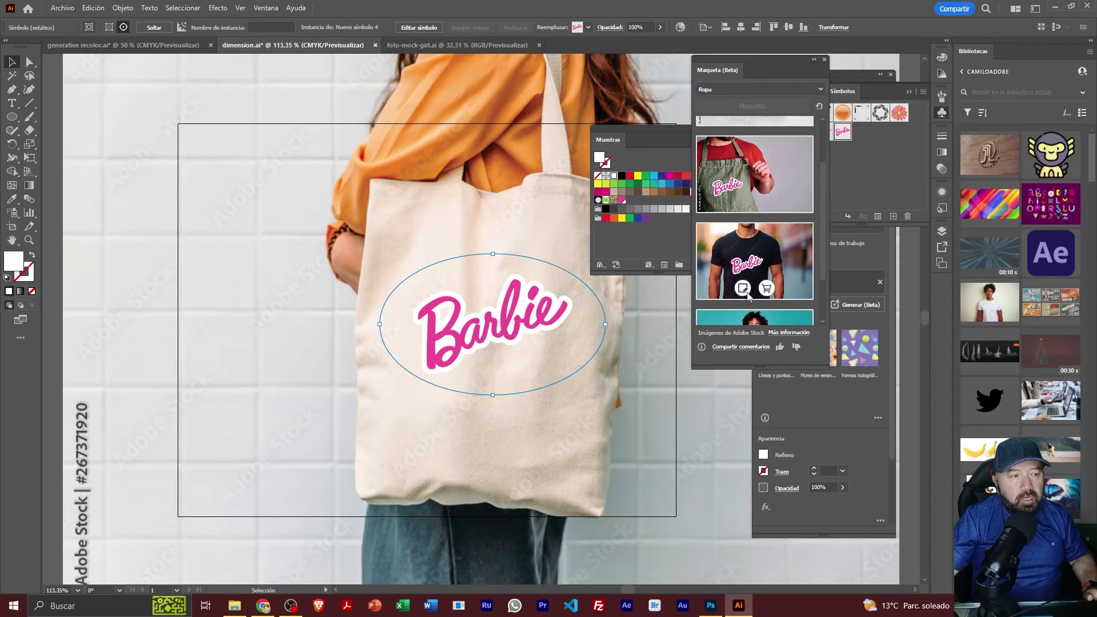
pyautogui.scroll(-1, 746, 267)
pyautogui.scroll(2, 748, 280)
pyautogui.scroll(1, 746, 228)
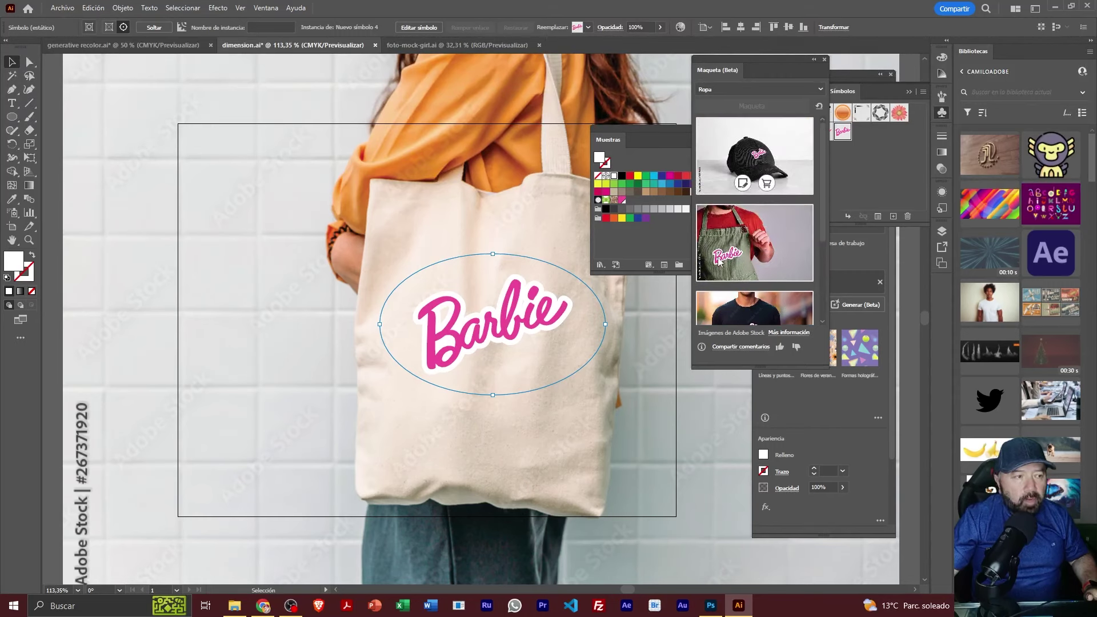
pyautogui.click(761, 212)
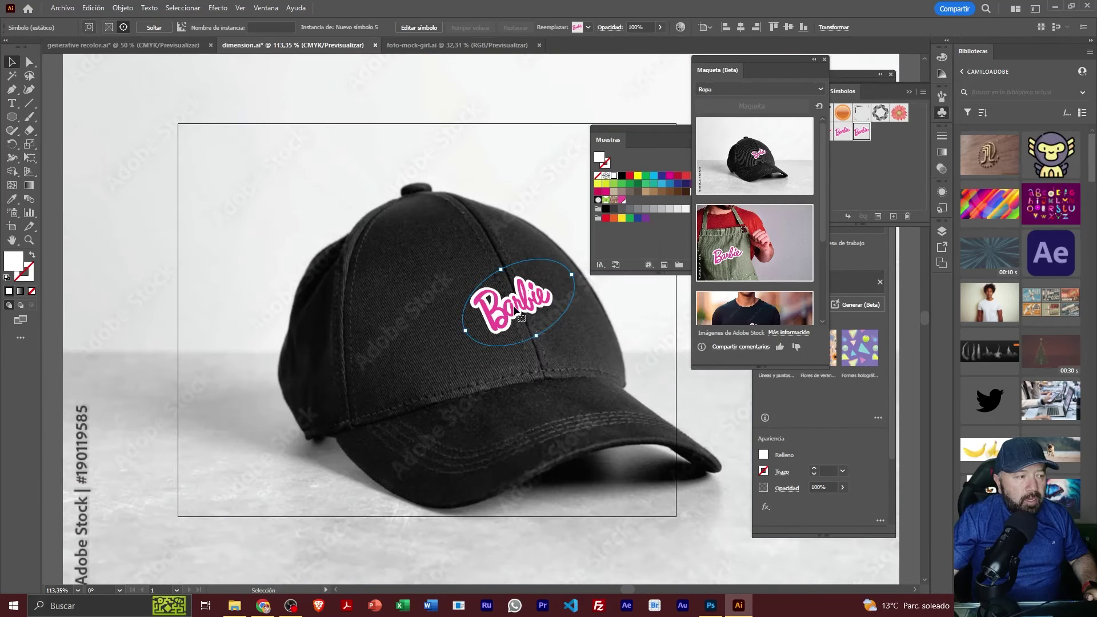
pyautogui.moveTo(515, 312)
pyautogui.mouseDown()
pyautogui.moveTo(568, 311)
pyautogui.moveTo(440, 323)
pyautogui.moveTo(532, 342)
pyautogui.mouseUp()
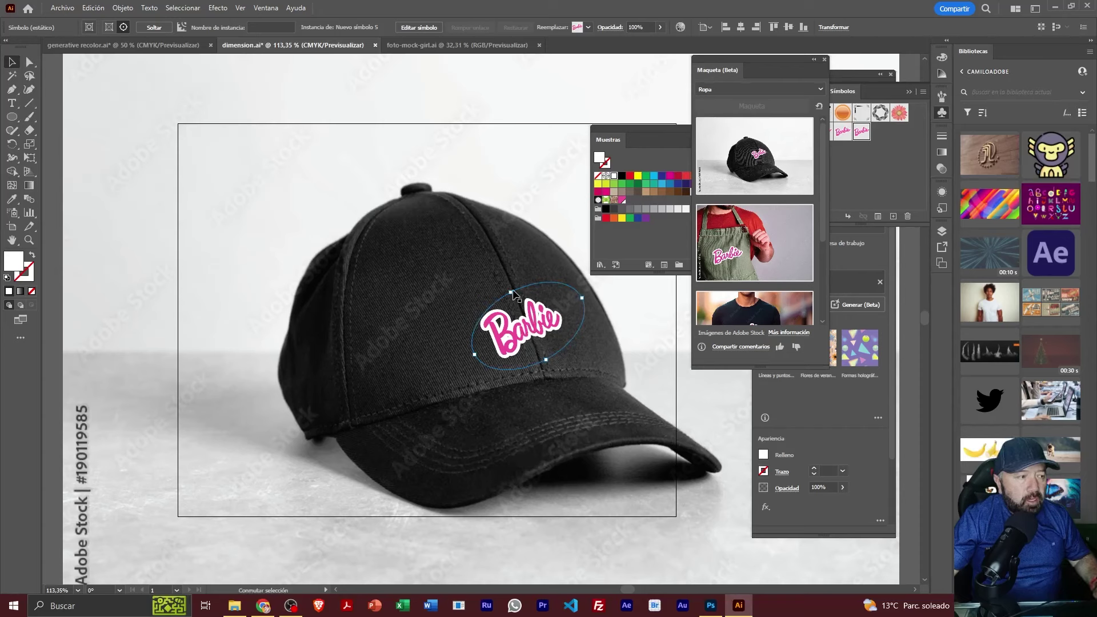
pyautogui.moveTo(511, 293); pyautogui.dragTo(530, 315)
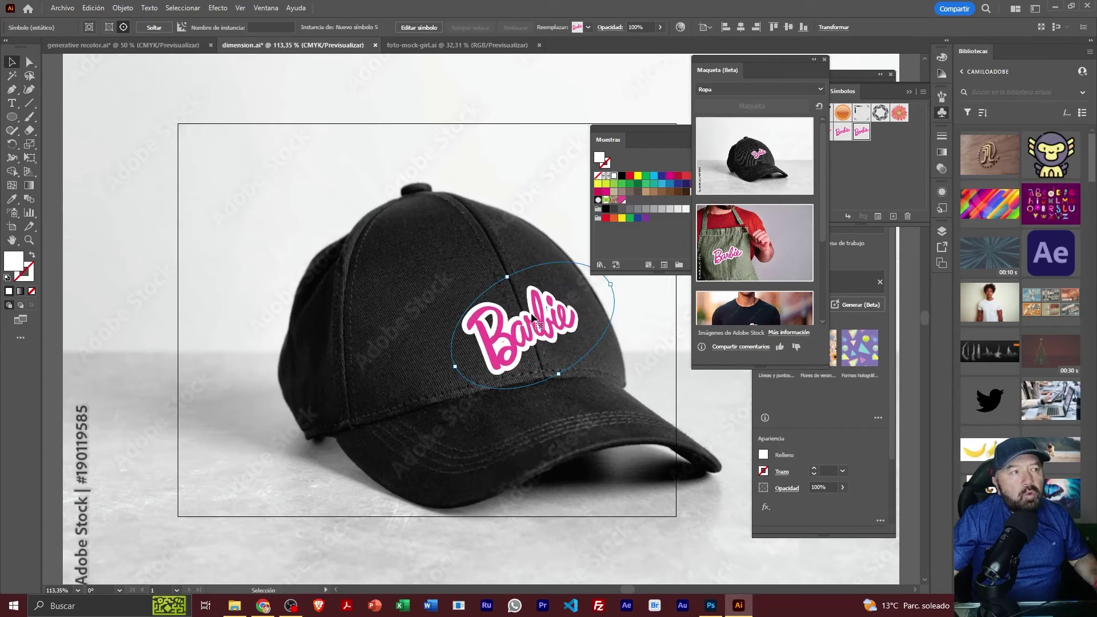
# - Keep the cap logo in Normal blend at about 90% opacity, then go to generative recolor.ai
pyautogui.click(609, 28)
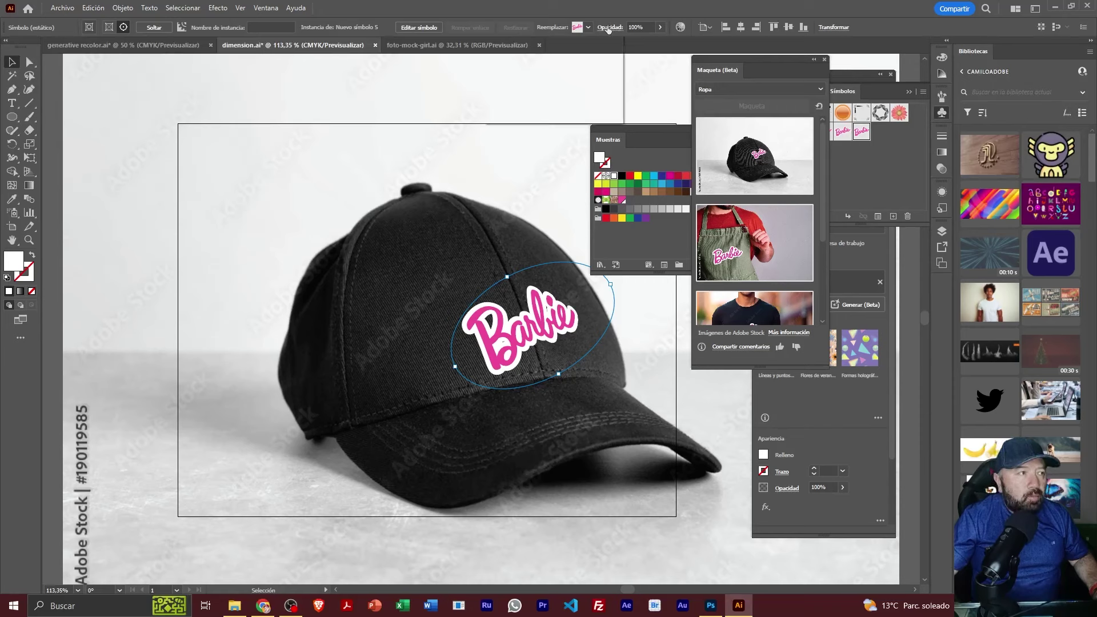
pyautogui.click(536, 46)
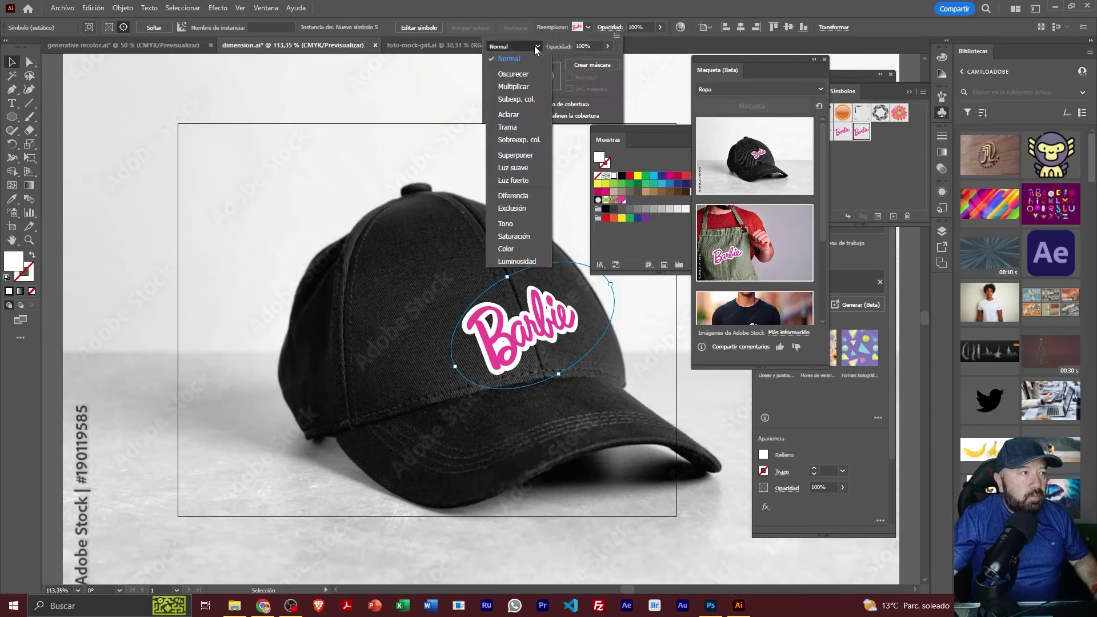
pyautogui.click(606, 49)
pyautogui.click(607, 47)
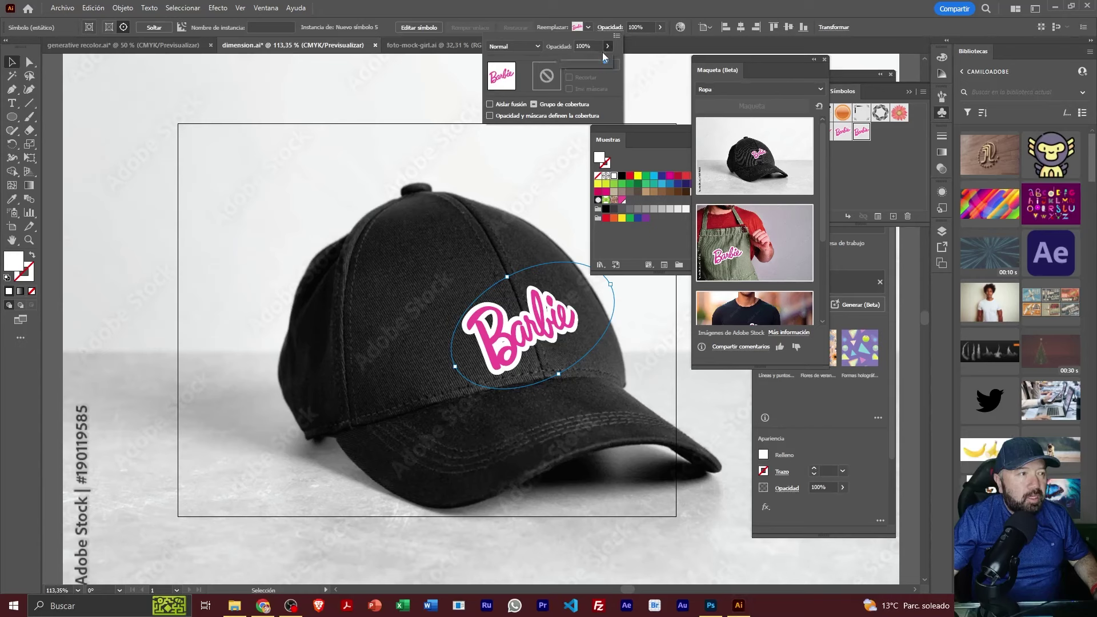
pyautogui.moveTo(605, 57); pyautogui.dragTo(605, 65)
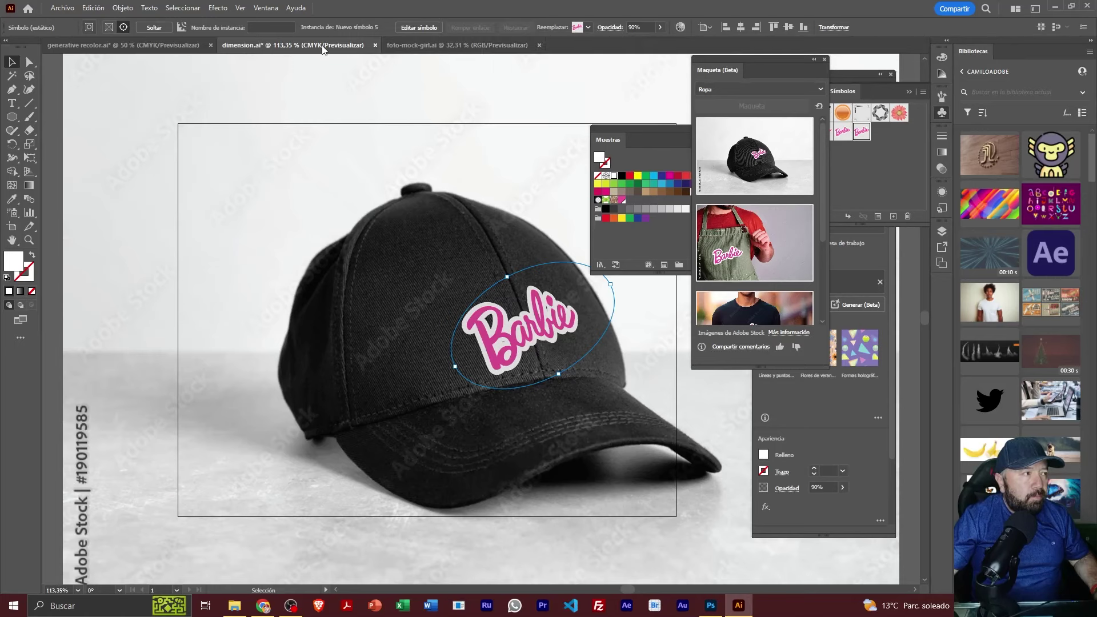
pyautogui.click(126, 46)
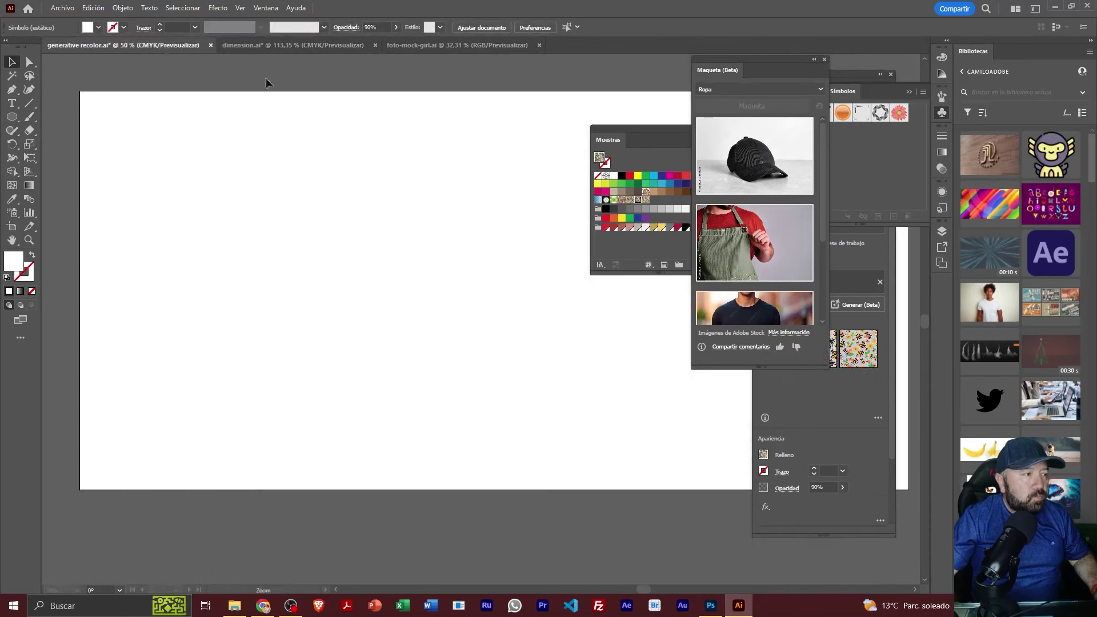
# - In foto-mock-girl.ai, drag the Barbie logo onto the T-shirt and wrap it as a mockup
pyautogui.click(439, 45)
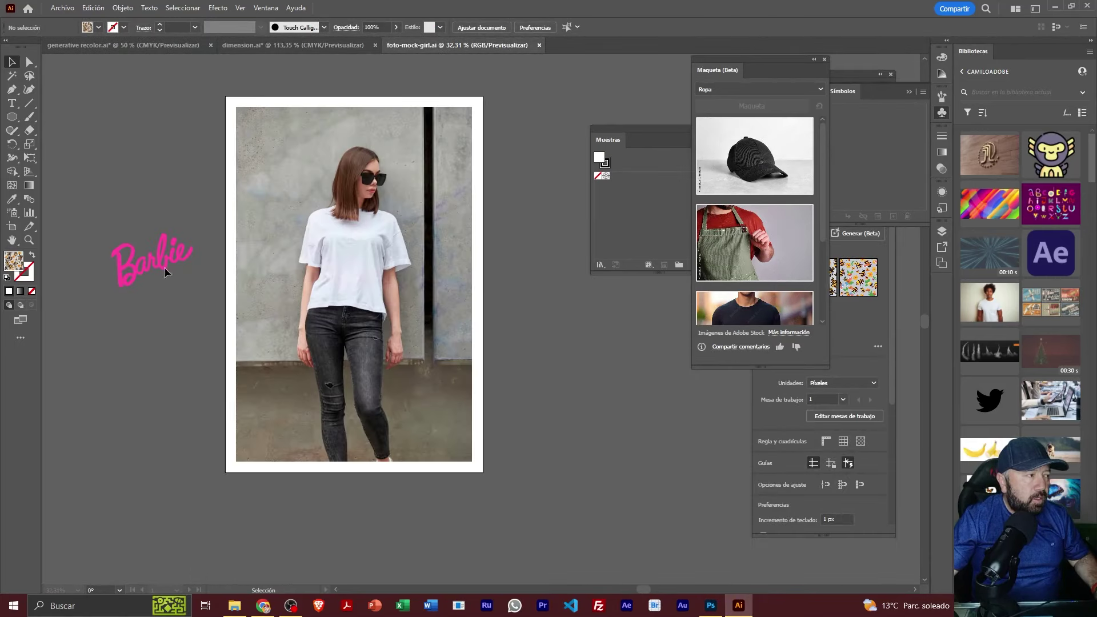
pyautogui.moveTo(160, 262); pyautogui.dragTo(366, 262)
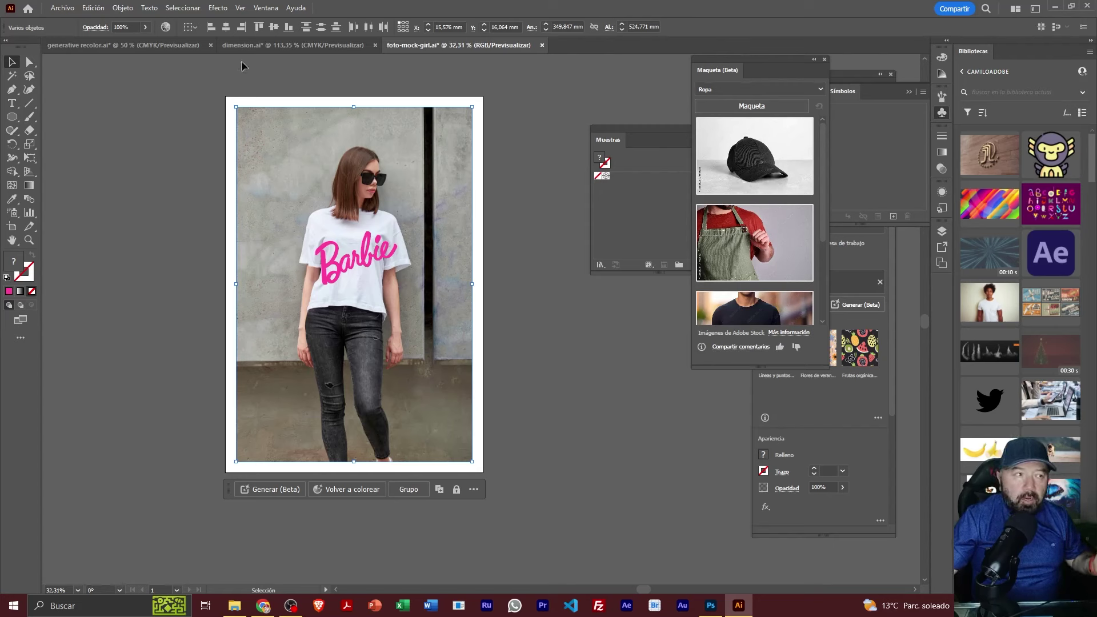
pyautogui.click(743, 111)
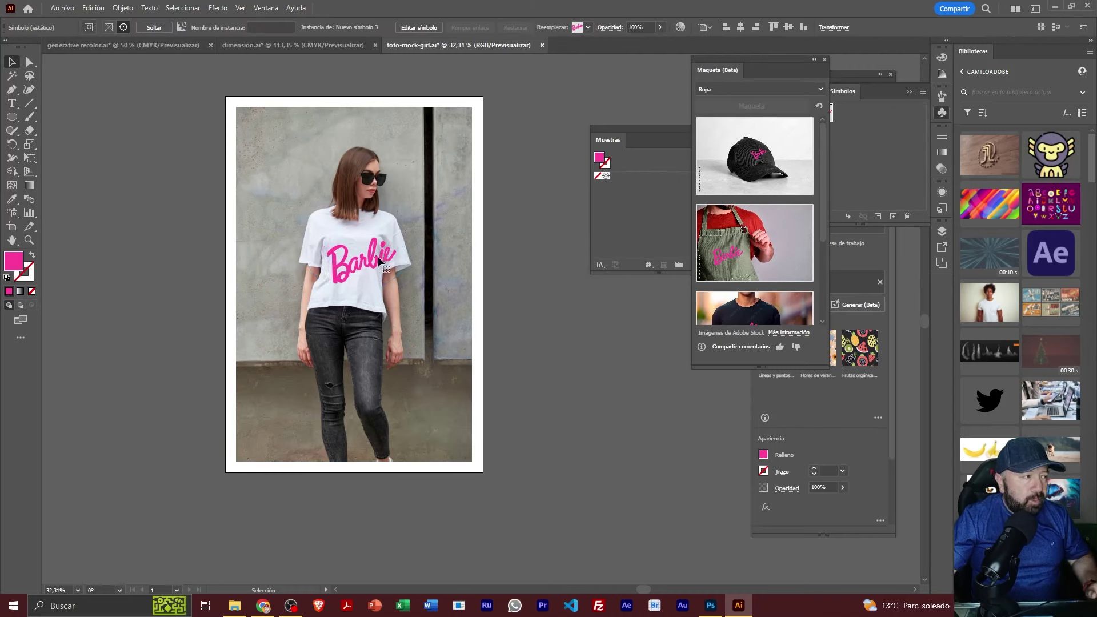
# - Move the logo up onto the chest, shrink it, and zoom in on the shirt
pyautogui.moveTo(364, 247)
pyautogui.mouseDown()
pyautogui.moveTo(360, 233)
pyautogui.moveTo(363, 252)
pyautogui.mouseUp()
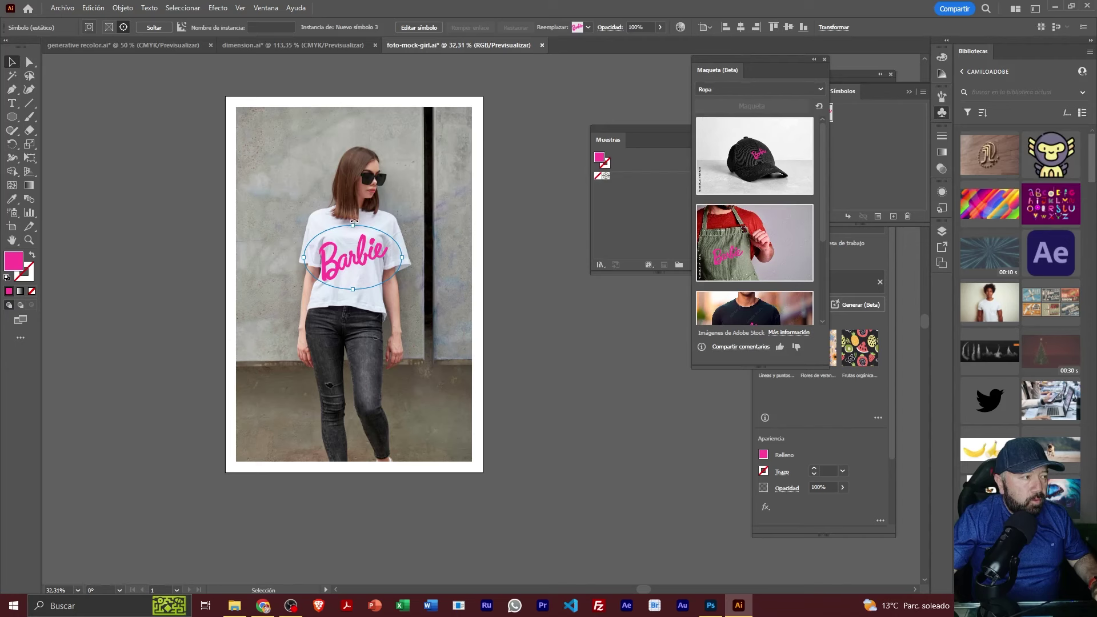
pyautogui.moveTo(354, 227); pyautogui.dragTo(348, 234)
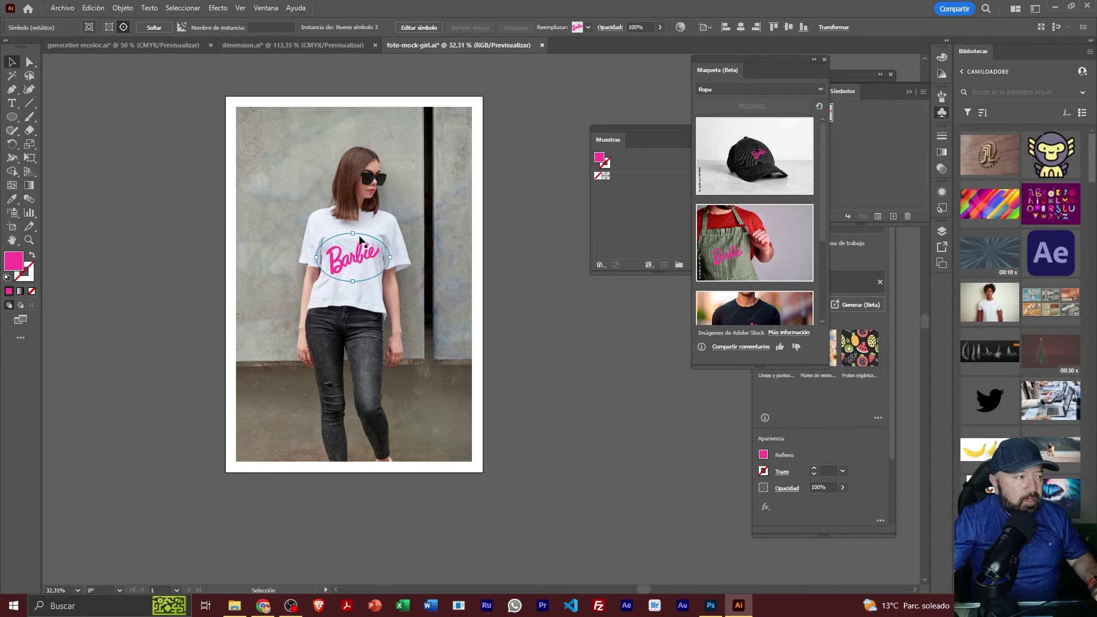
pyautogui.press('z')
pyautogui.moveTo(340, 211); pyautogui.dragTo(423, 211)
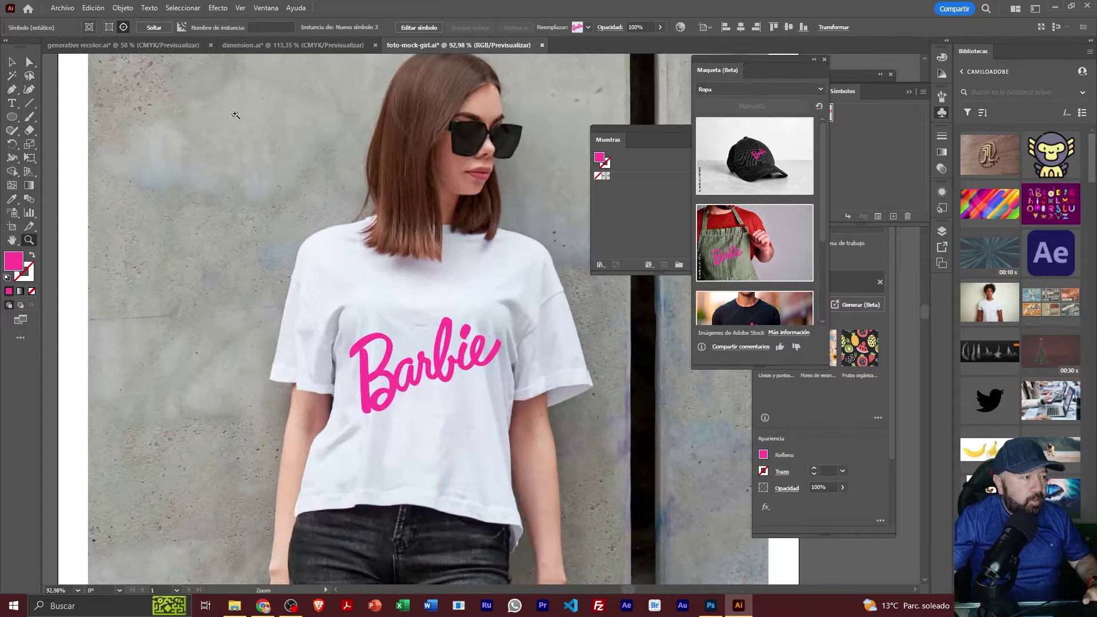
# - Set the shirt logo's blend mode to Multiply and settle its position on the chest
pyautogui.click(11, 62)
pyautogui.click(435, 366)
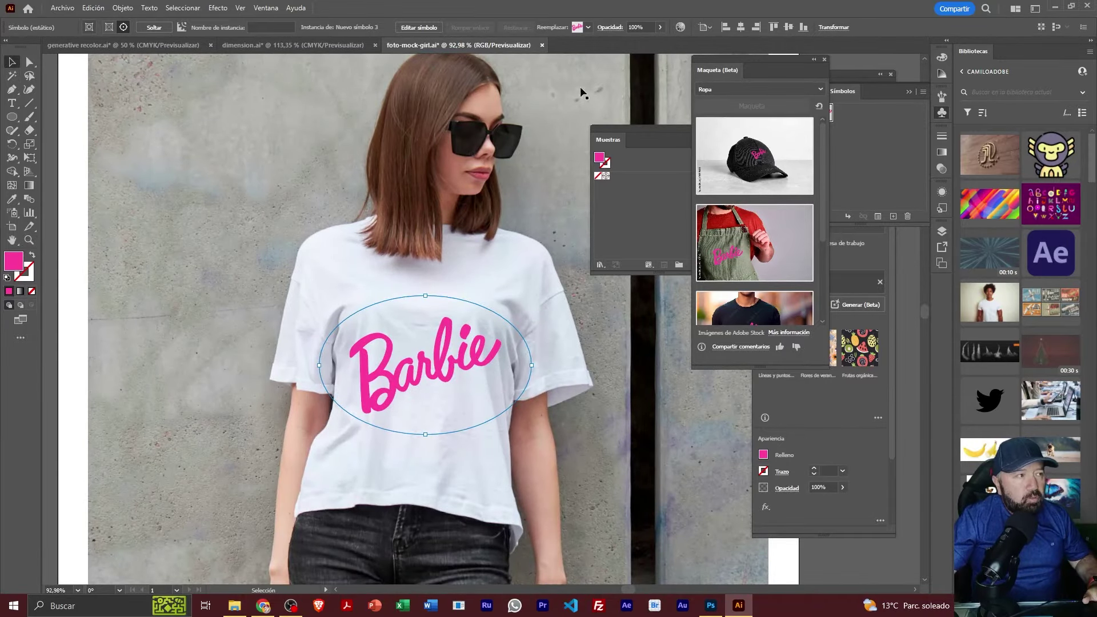
pyautogui.click(609, 28)
pyautogui.click(537, 44)
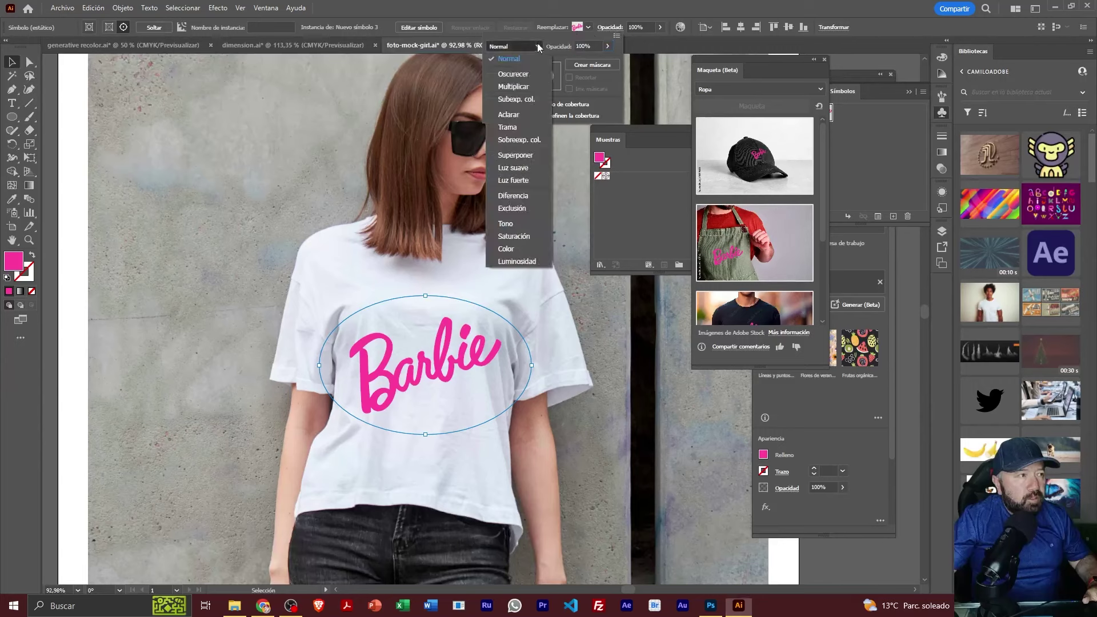
pyautogui.click(525, 89)
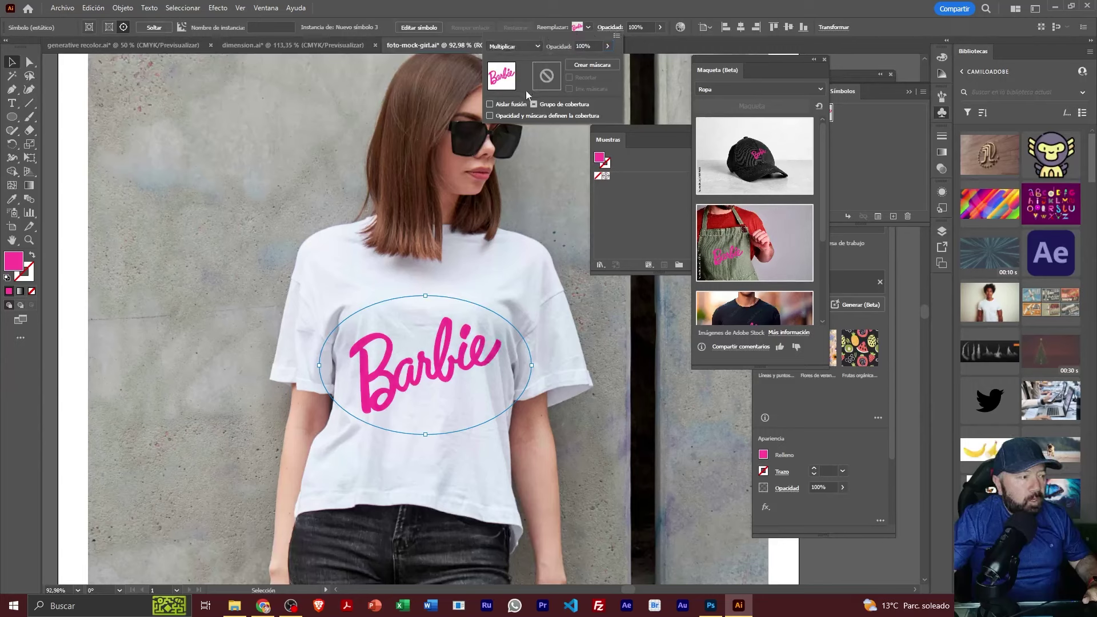
pyautogui.click(420, 380)
pyautogui.moveTo(388, 366); pyautogui.dragTo(405, 354)
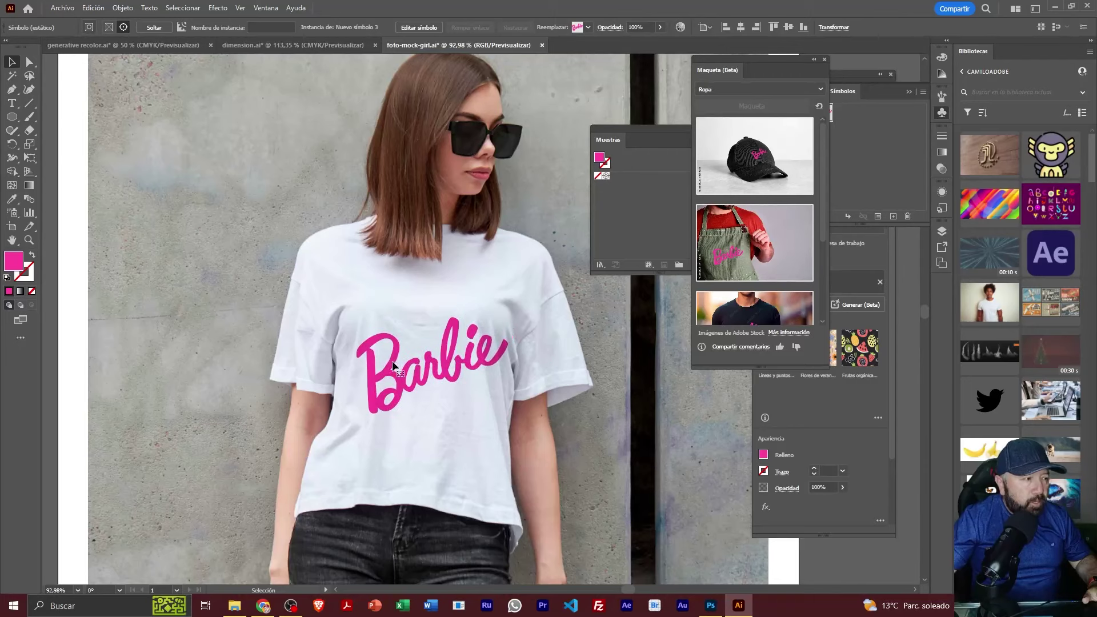
pyautogui.moveTo(405, 354); pyautogui.dragTo(394, 366)
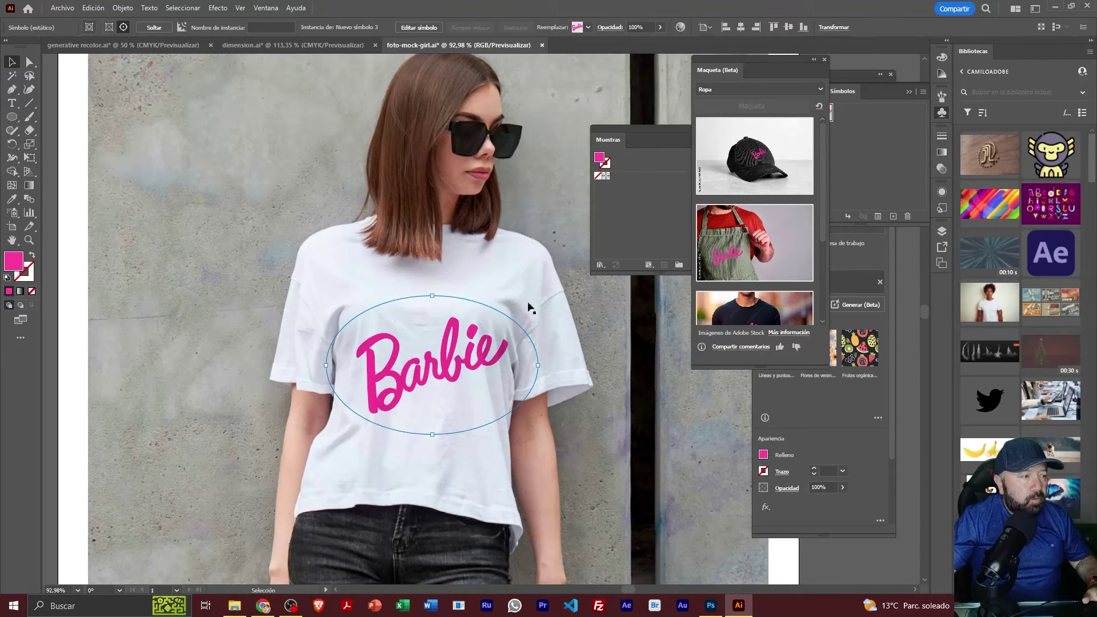
# - Lower the Barbie artwork's opacity to 88% and deselect it
pyautogui.click(660, 29)
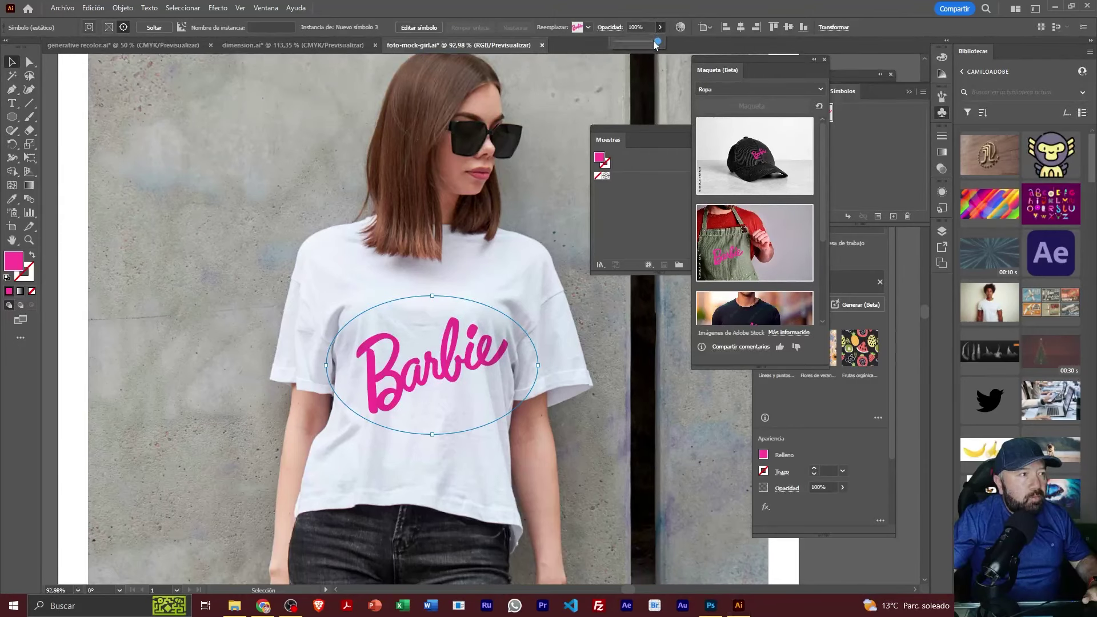
pyautogui.moveTo(655, 43); pyautogui.dragTo(654, 43)
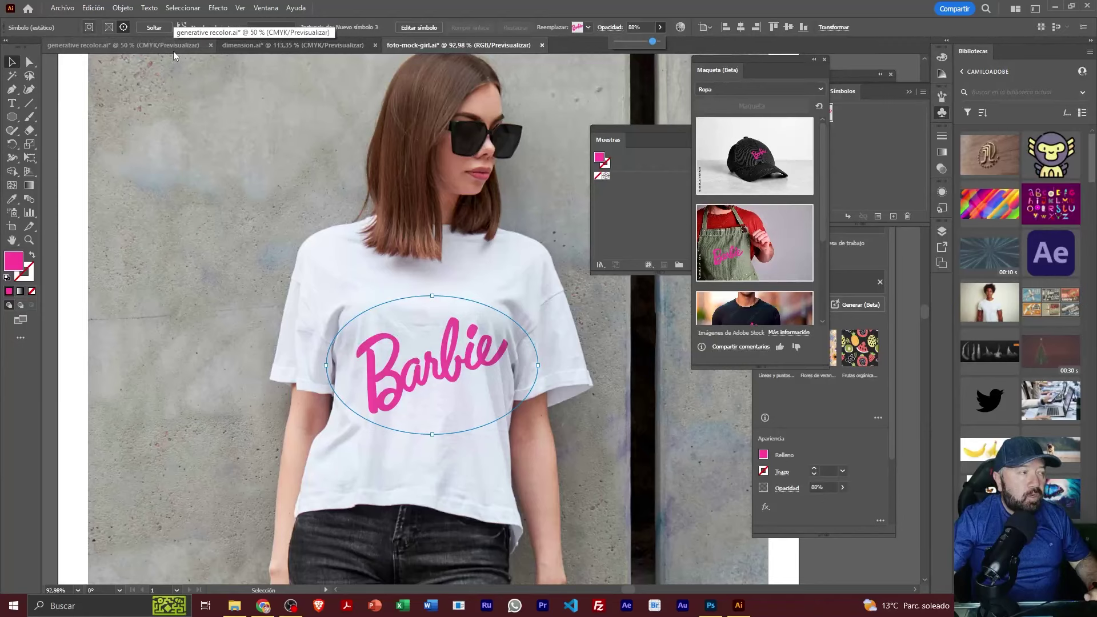
pyautogui.click(88, 125)
pyautogui.hotkey('ctrl', '-')
pyautogui.hotkey('ctrl', '-')
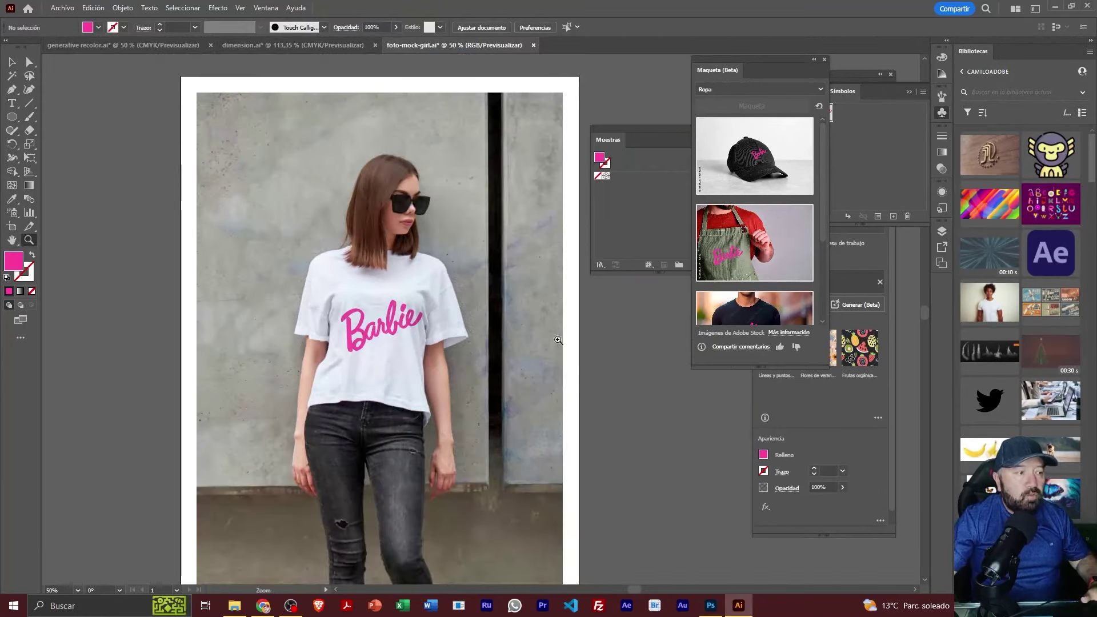
# - Zoom out to the whole mockup page and open the Ventana (Window) menu
pyautogui.moveTo(547, 324); pyautogui.dragTo(507, 301)
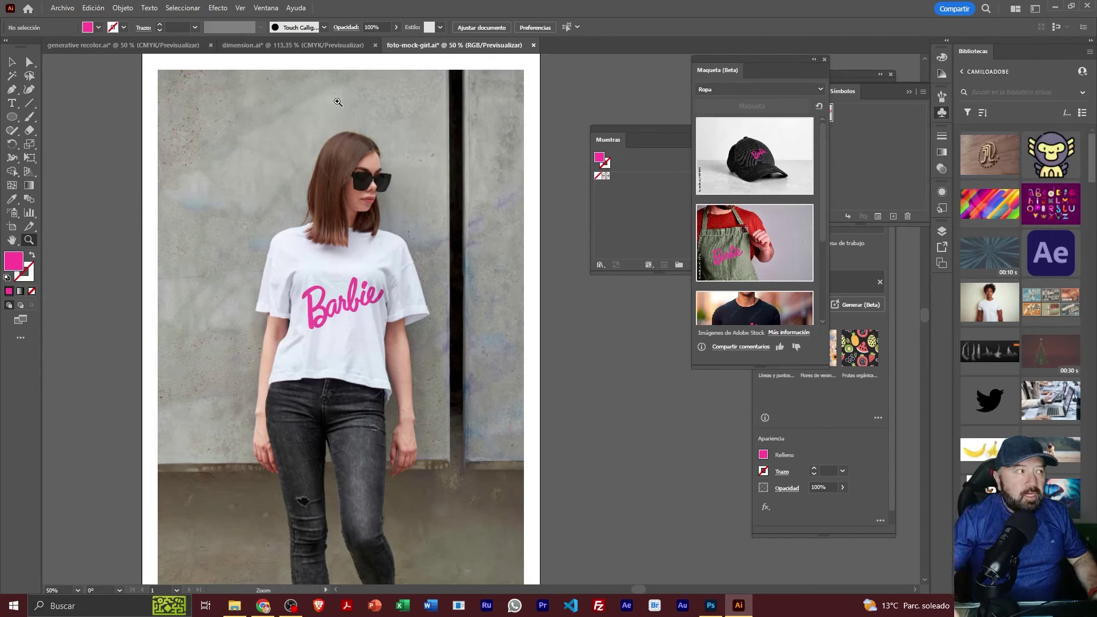
pyautogui.click(263, 7)
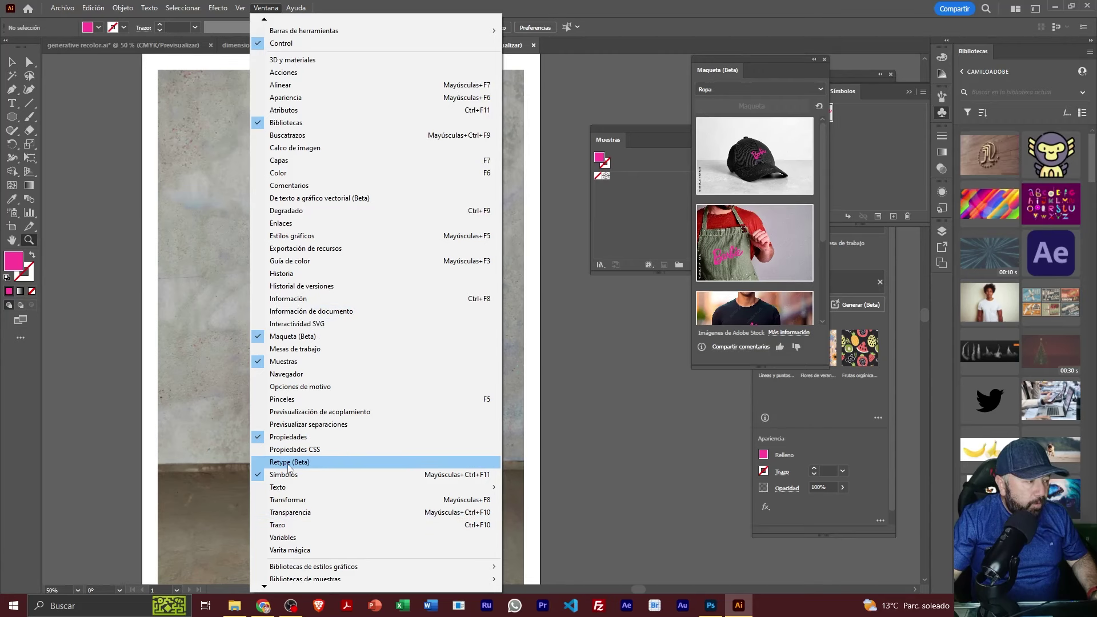
# - Open the Retype (Beta) panel and slide the mockup photo left, freeing space on the right
pyautogui.click(288, 463)
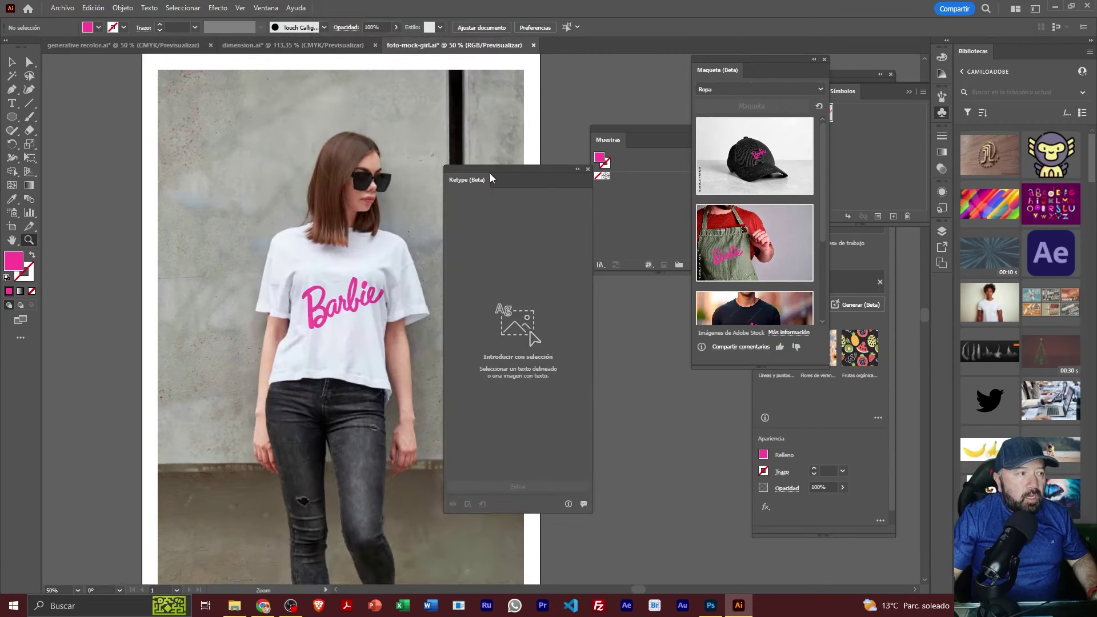
pyautogui.moveTo(492, 170); pyautogui.dragTo(521, 135)
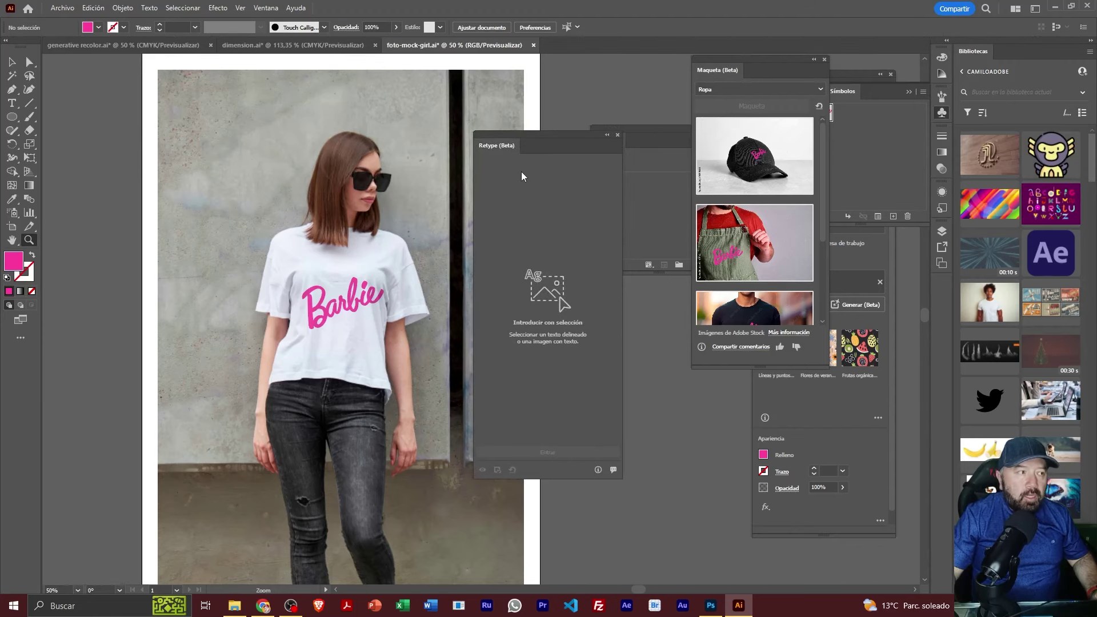
pyautogui.click(565, 99)
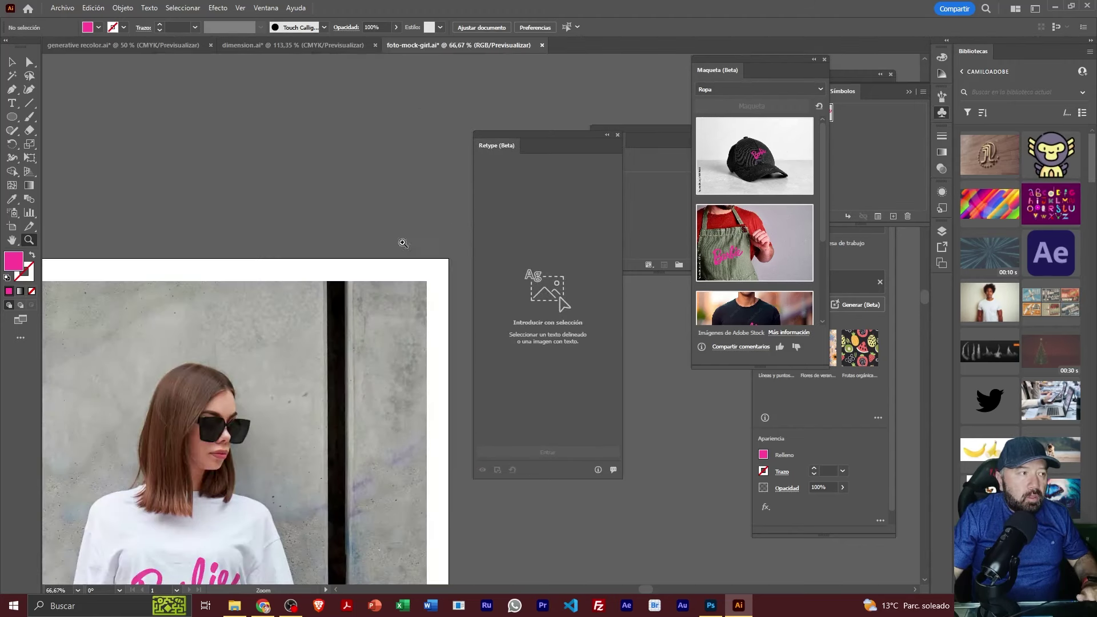
pyautogui.moveTo(472, 371); pyautogui.dragTo(513, 189)
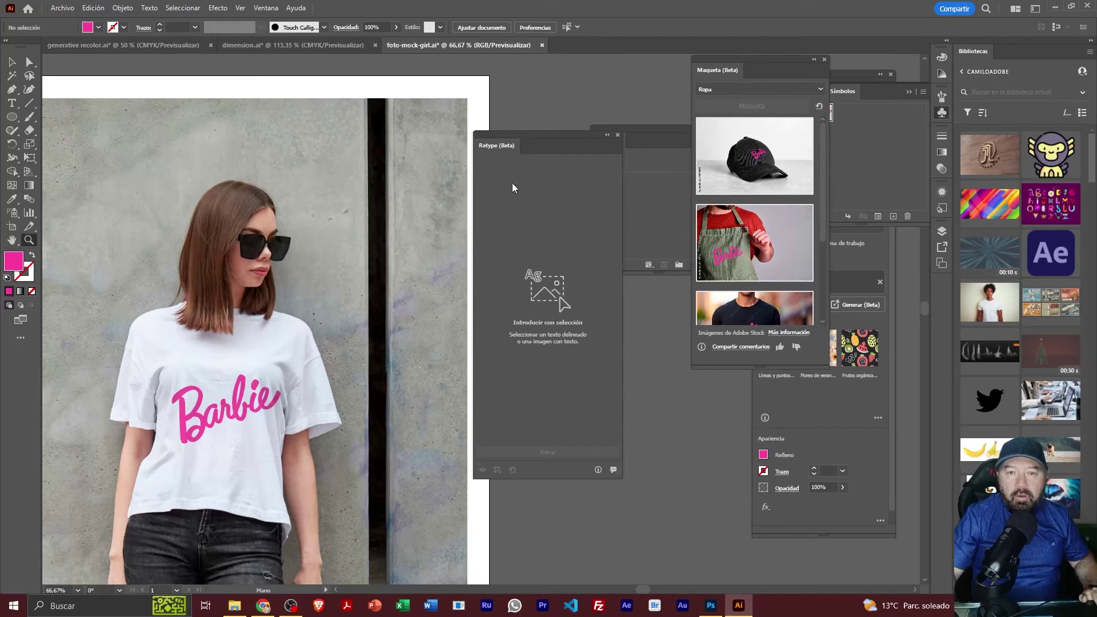
pyautogui.click(13, 62)
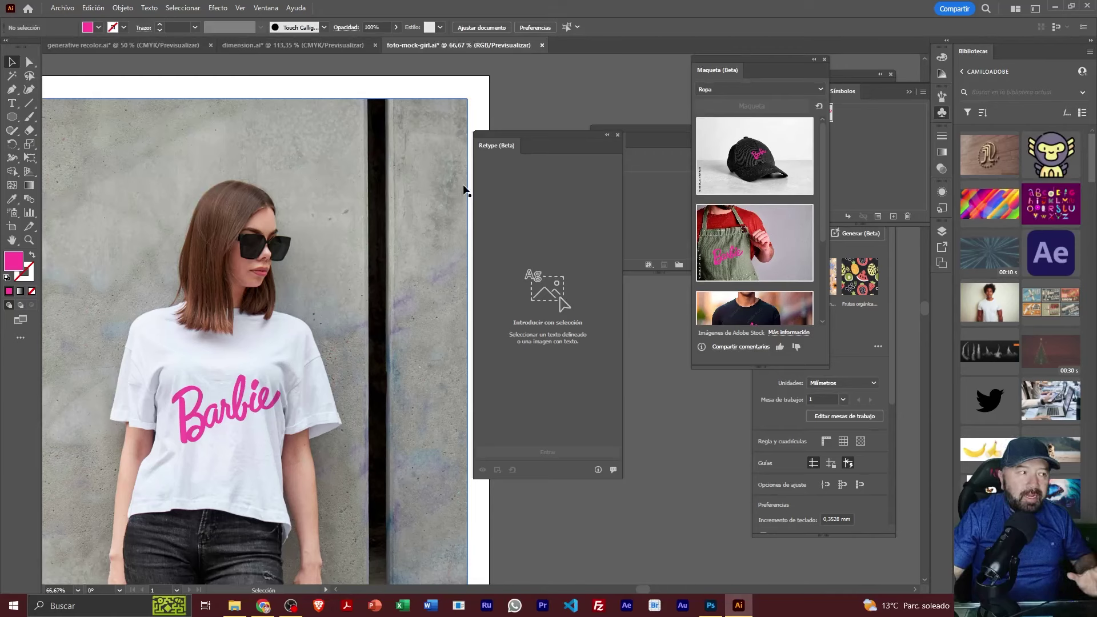
pyautogui.moveTo(431, 182); pyautogui.dragTo(259, 175)
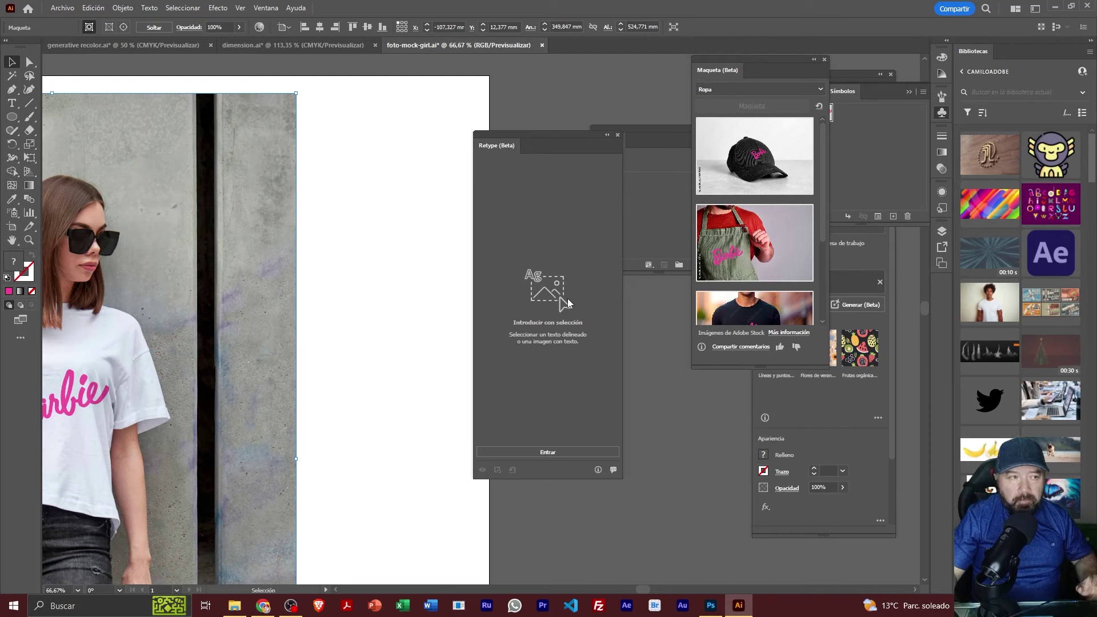
# - Type the word 'hola' in the blank artboard area, correcting a typo
pyautogui.click(395, 235)
pyautogui.press('t')
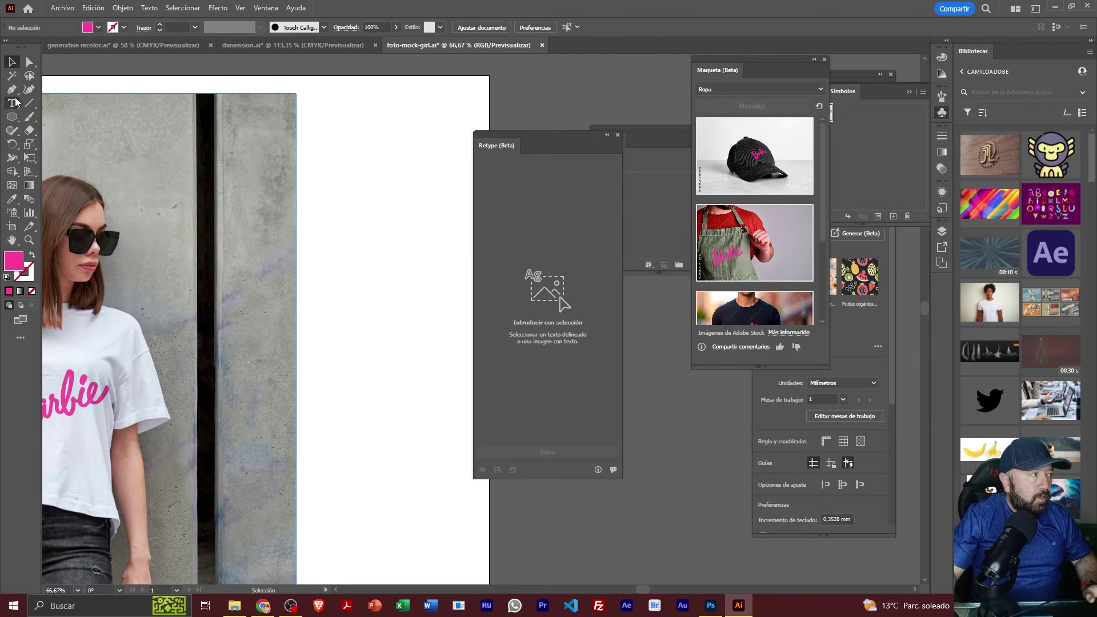
pyautogui.click(359, 226)
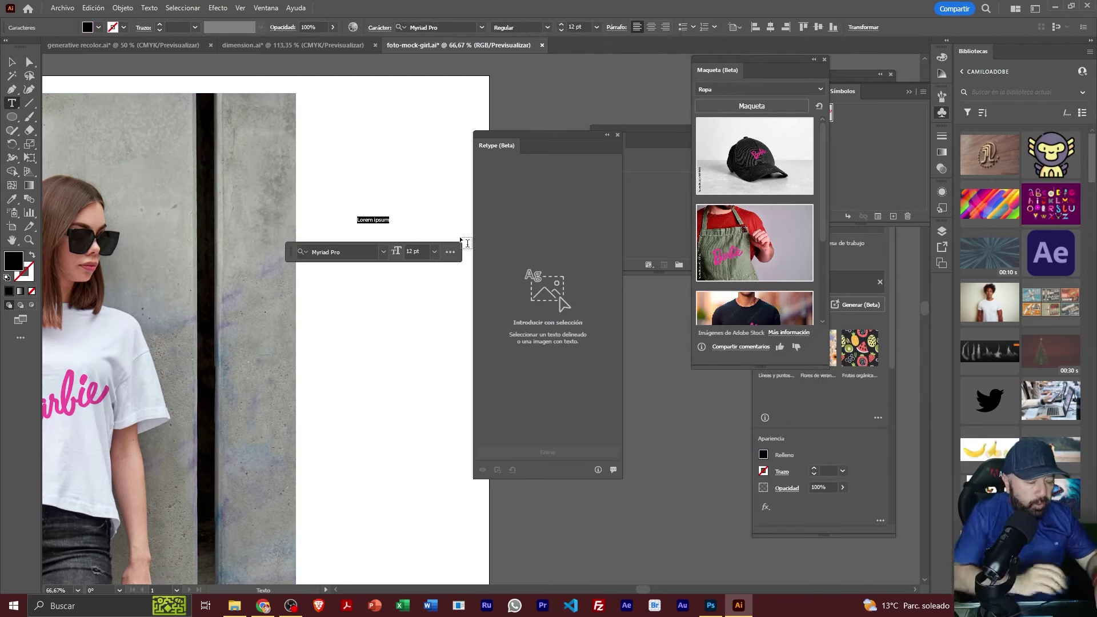
pyautogui.write('hc')
pyautogui.press('BackSpace')
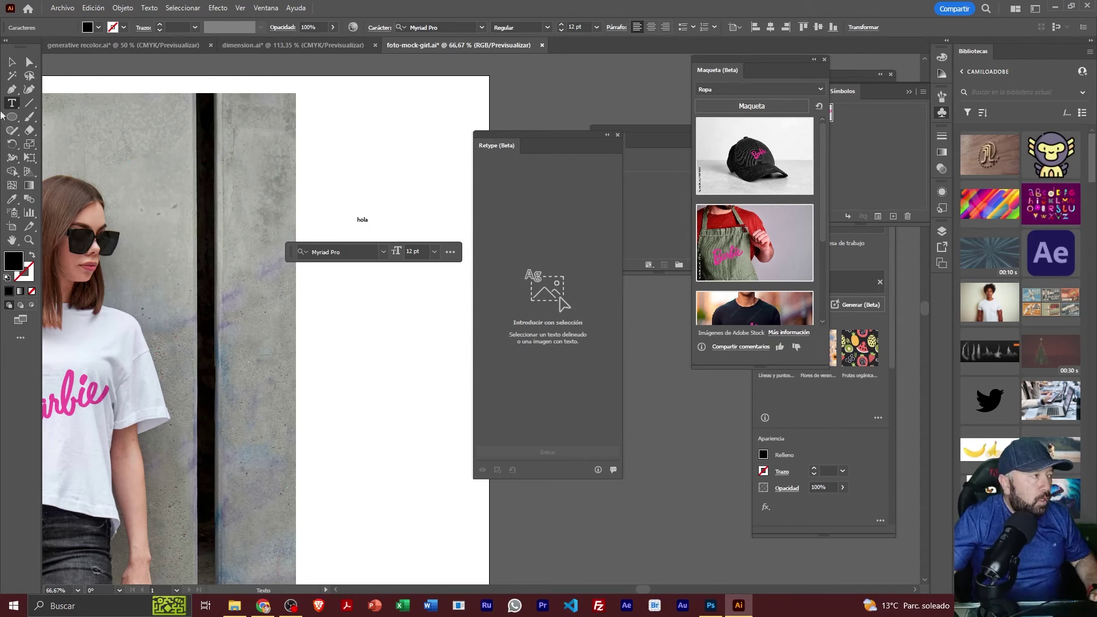
pyautogui.write('ola')
# - Convert 'hola' to outlines, enlarge it into large letters and shift it slightly left
pyautogui.click(10, 66)
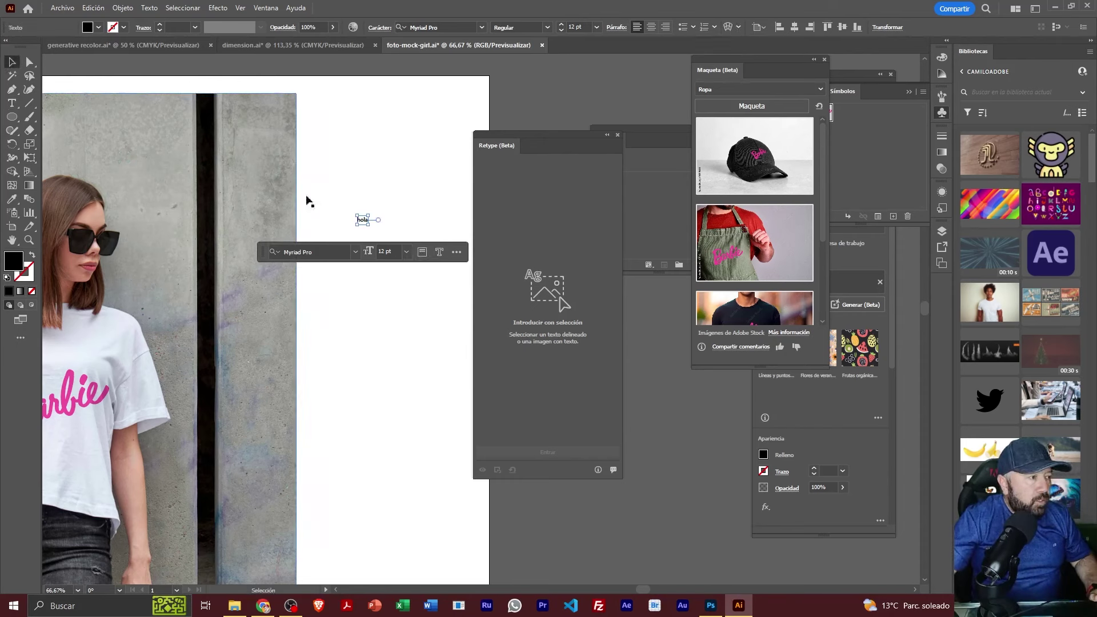
pyautogui.click(440, 253)
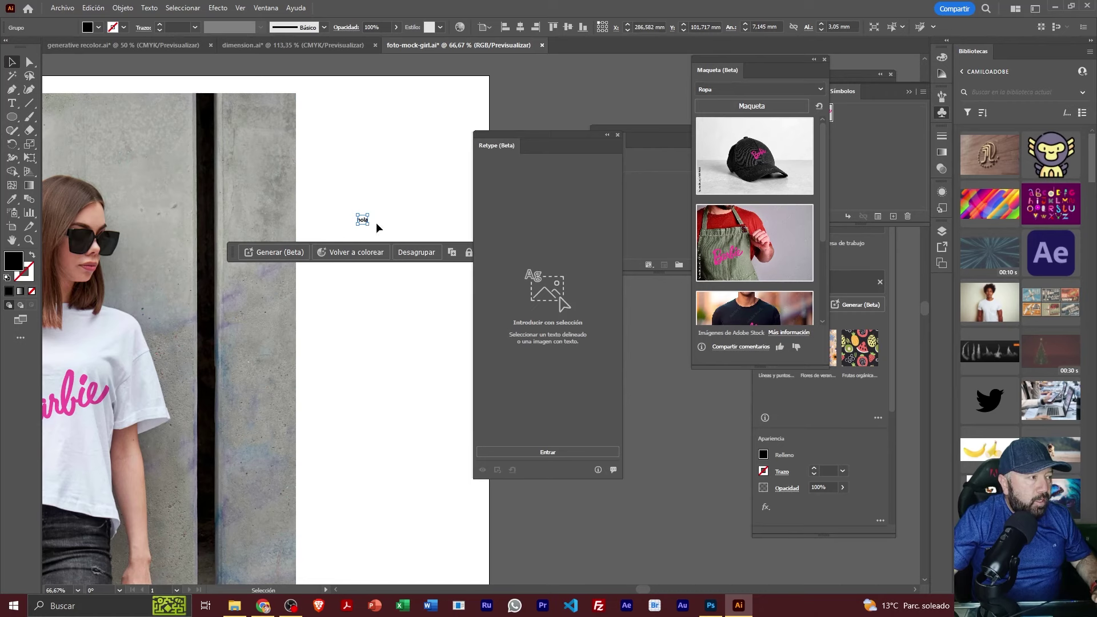
pyautogui.moveTo(369, 224); pyautogui.dragTo(566, 300)
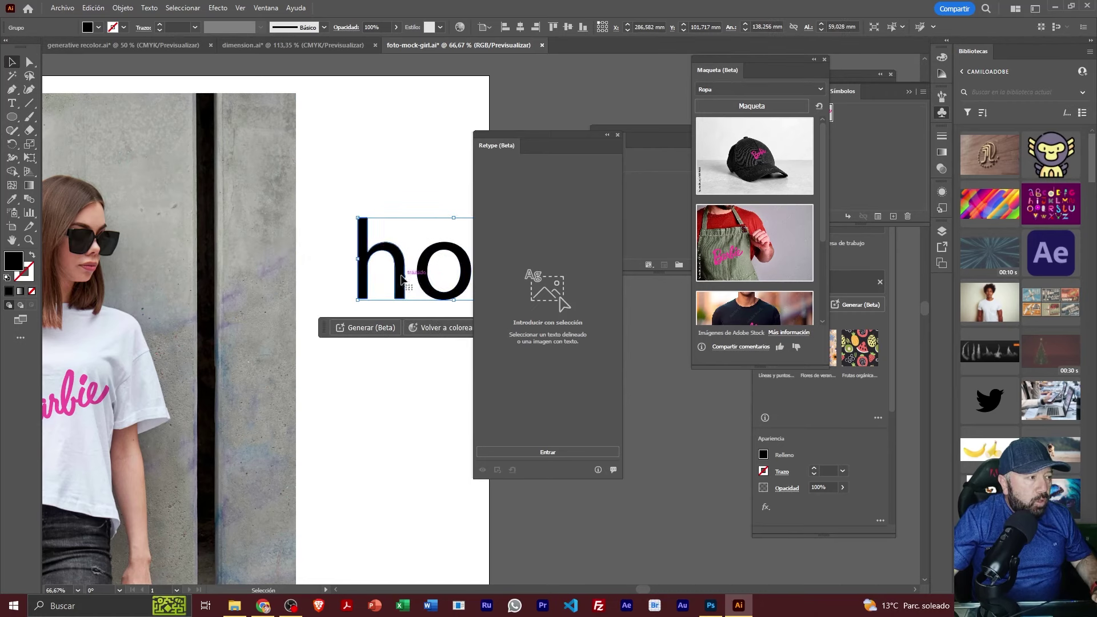
pyautogui.moveTo(401, 279); pyautogui.dragTo(379, 279)
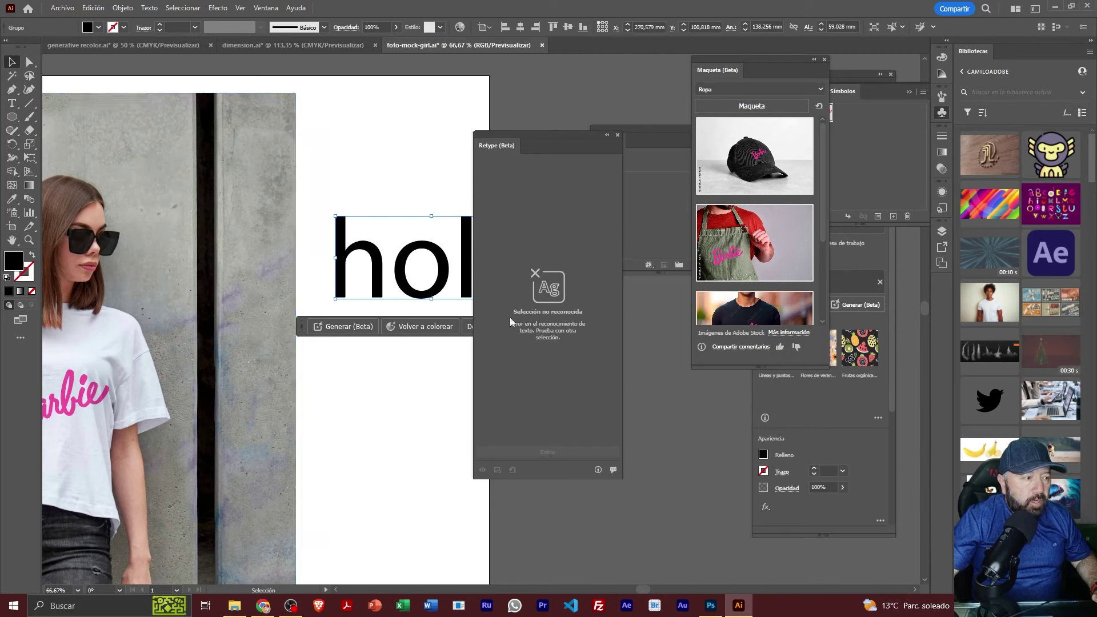
# - Nudge the outlined 'hola' letters slightly left
pyautogui.moveTo(439, 295); pyautogui.dragTo(434, 294)
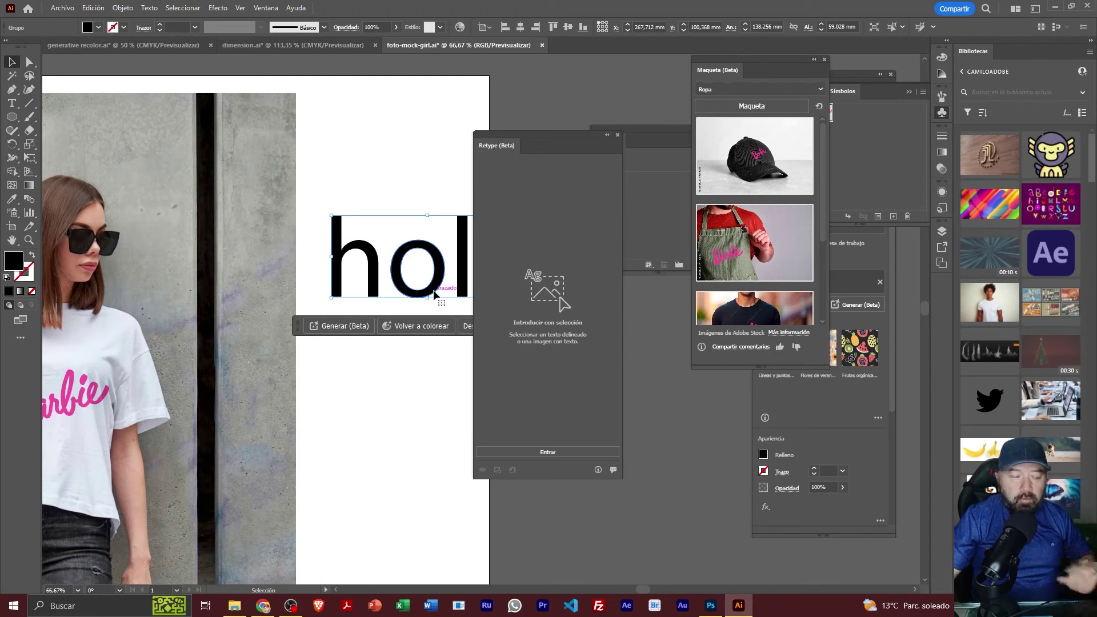
# - In Chrome, open the Adobe Community Retype thread and scroll to the replies confirming the fix
pyautogui.click(263, 605)
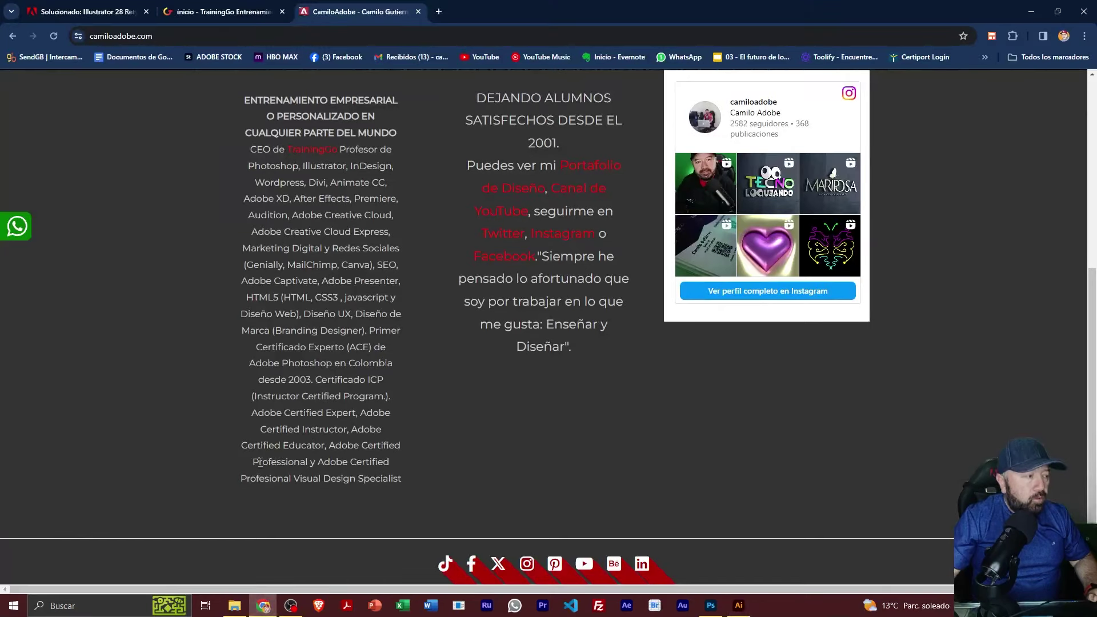
pyautogui.click(86, 11)
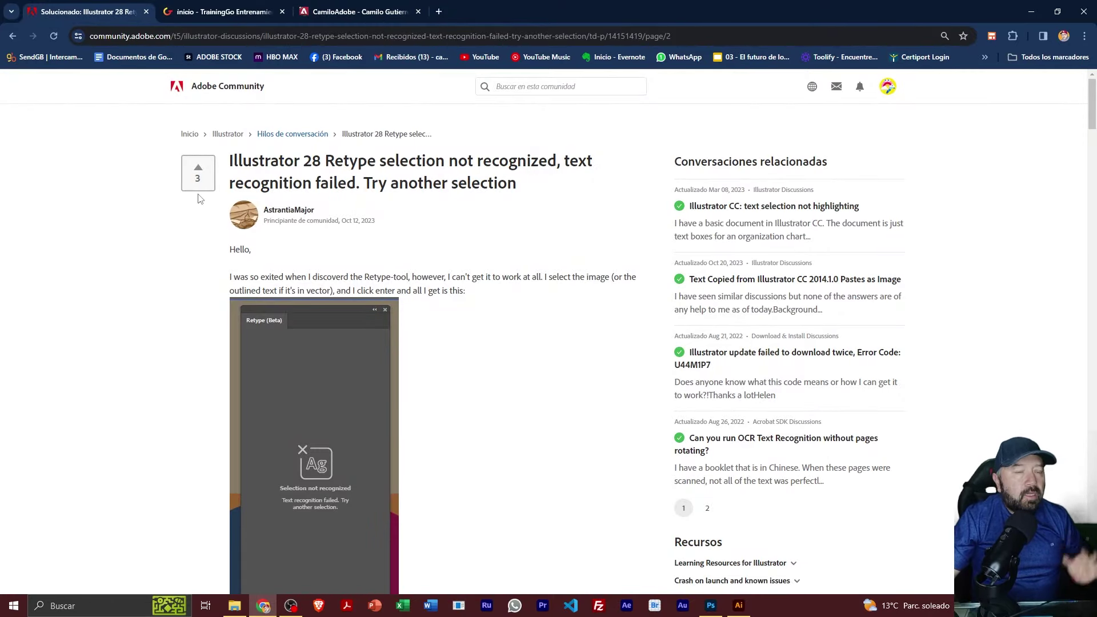
pyautogui.scroll(-5, 197, 196)
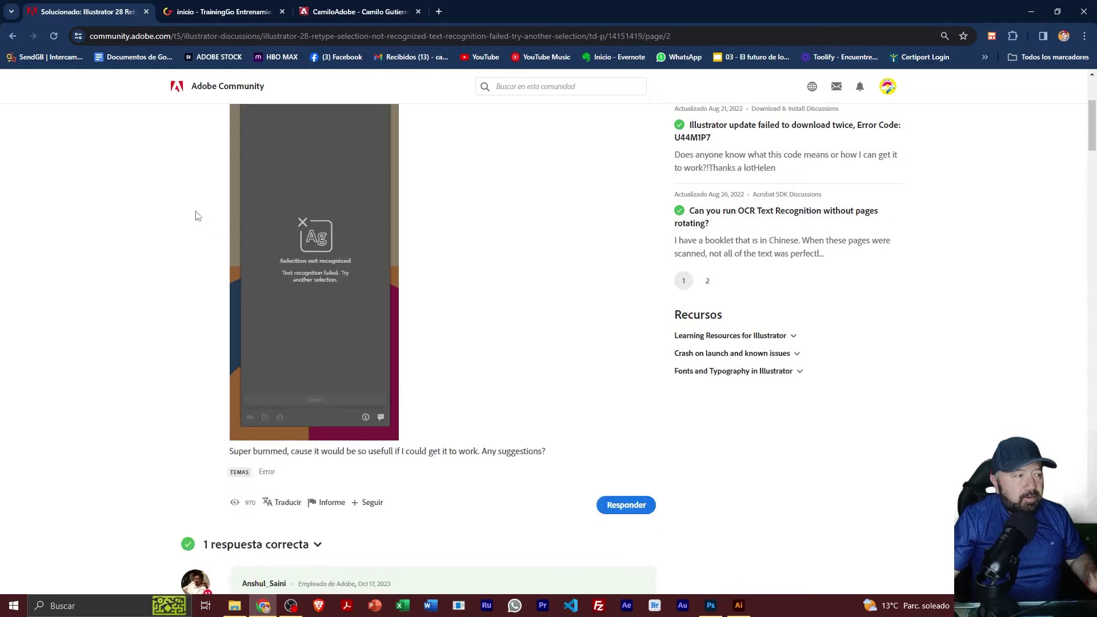
pyautogui.scroll(-5, 196, 216)
pyautogui.scroll(-2, 196, 215)
pyautogui.scroll(-5, 196, 215)
pyautogui.scroll(-4, 197, 216)
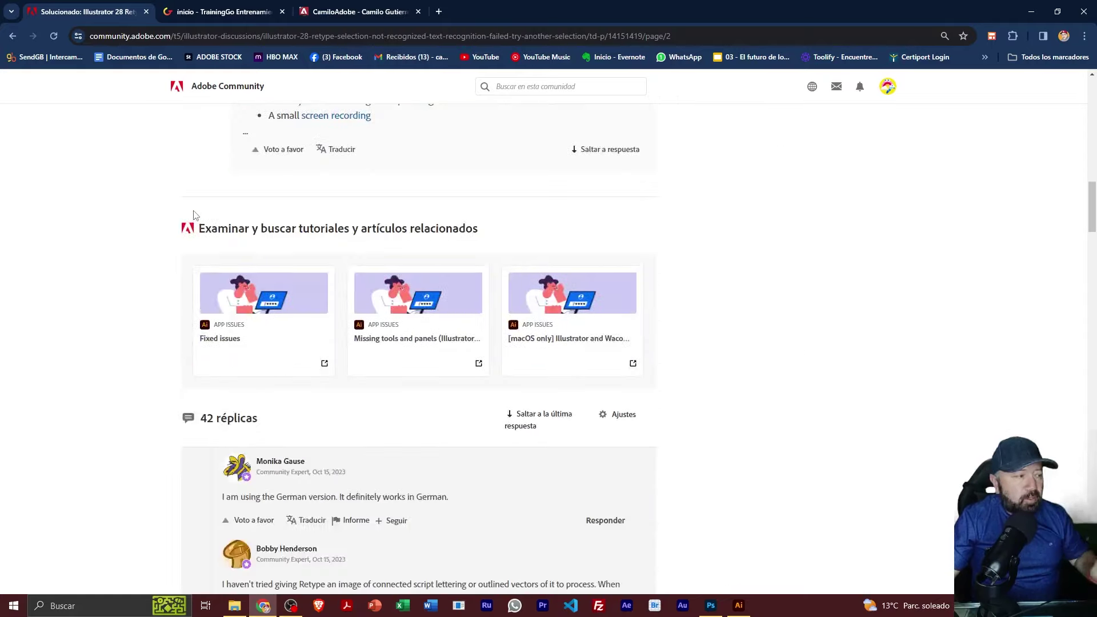
pyautogui.scroll(4, 195, 217)
pyautogui.scroll(-8, 193, 220)
pyautogui.scroll(-5, 192, 222)
pyautogui.scroll(-5, 193, 221)
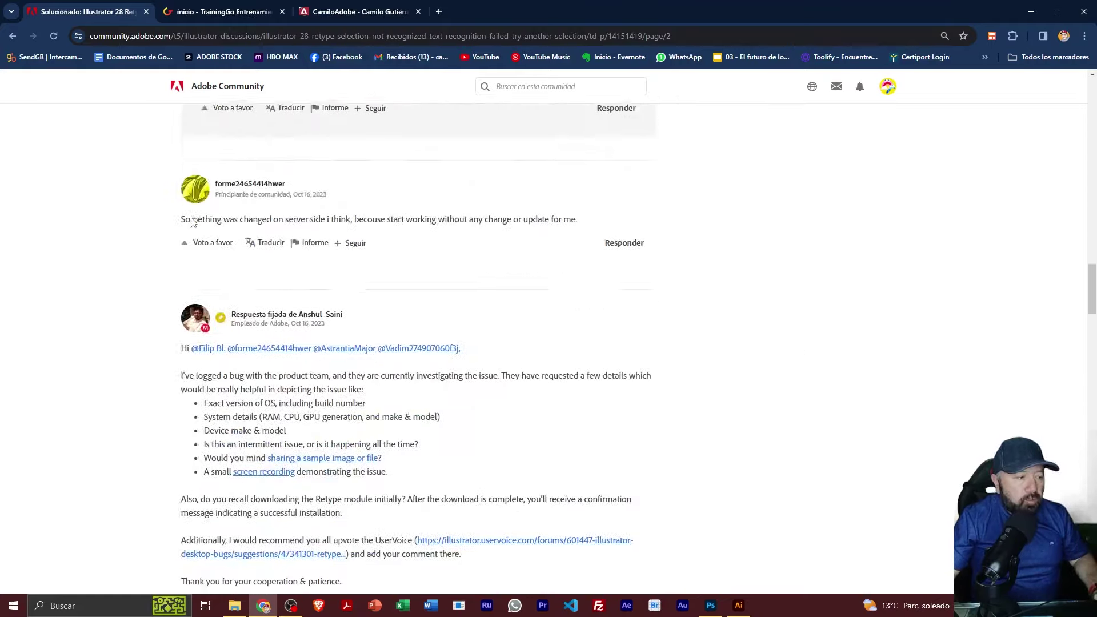
pyautogui.scroll(-4, 193, 222)
pyautogui.scroll(-5, 192, 224)
pyautogui.scroll(-5, 193, 224)
pyautogui.scroll(-5, 192, 226)
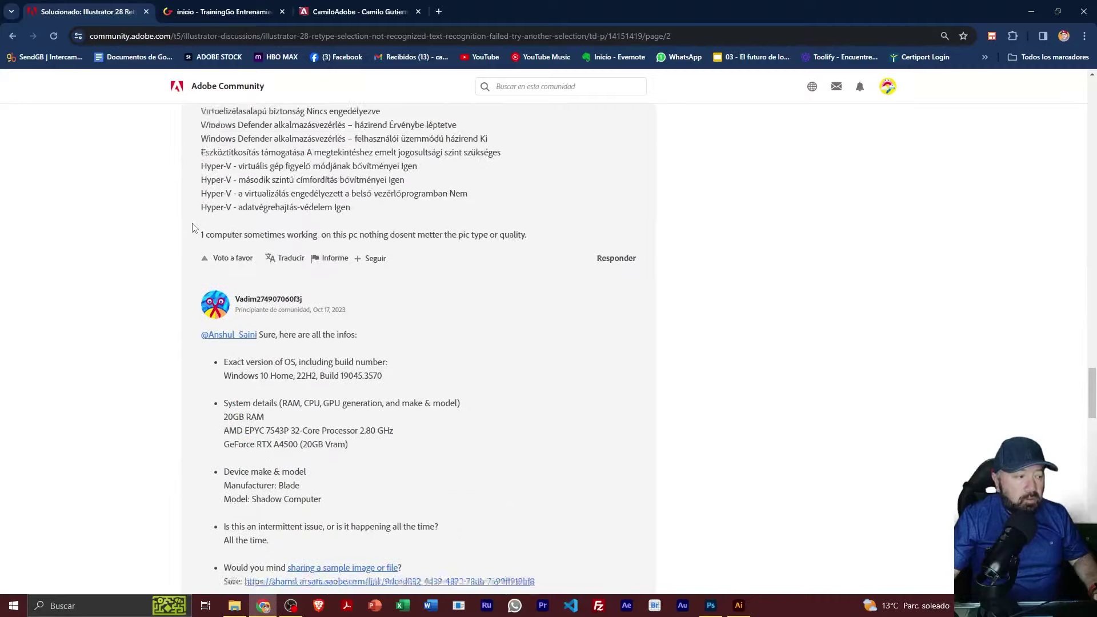
pyautogui.scroll(-4, 205, 280)
pyautogui.scroll(-5, 222, 338)
pyautogui.scroll(-5, 221, 337)
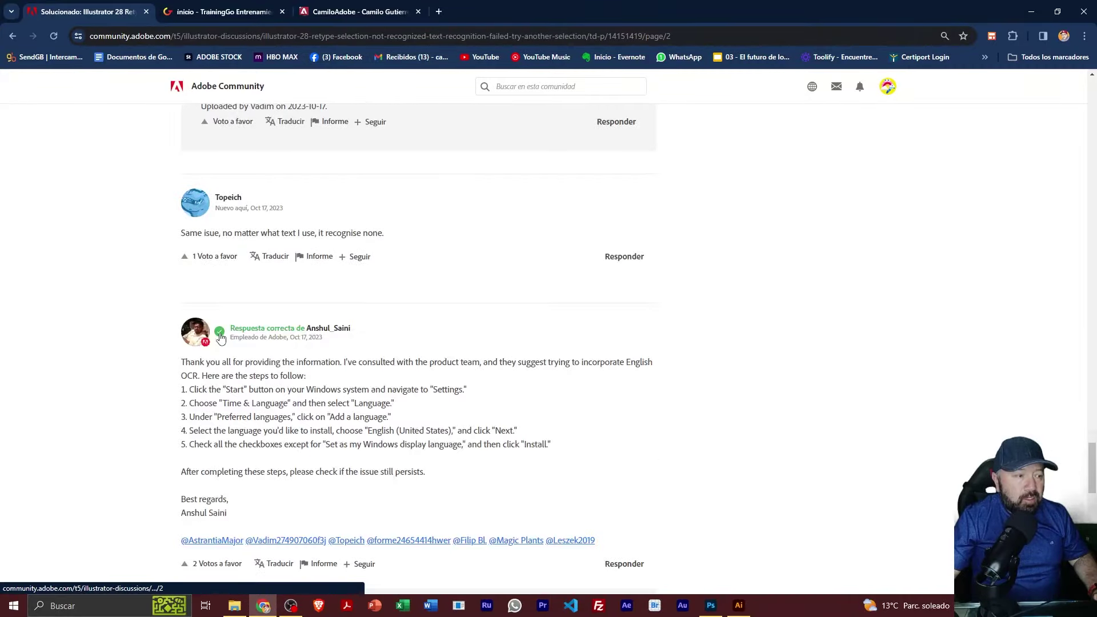
pyautogui.scroll(-4, 221, 334)
pyautogui.scroll(-3, 222, 329)
pyautogui.scroll(-1, 223, 324)
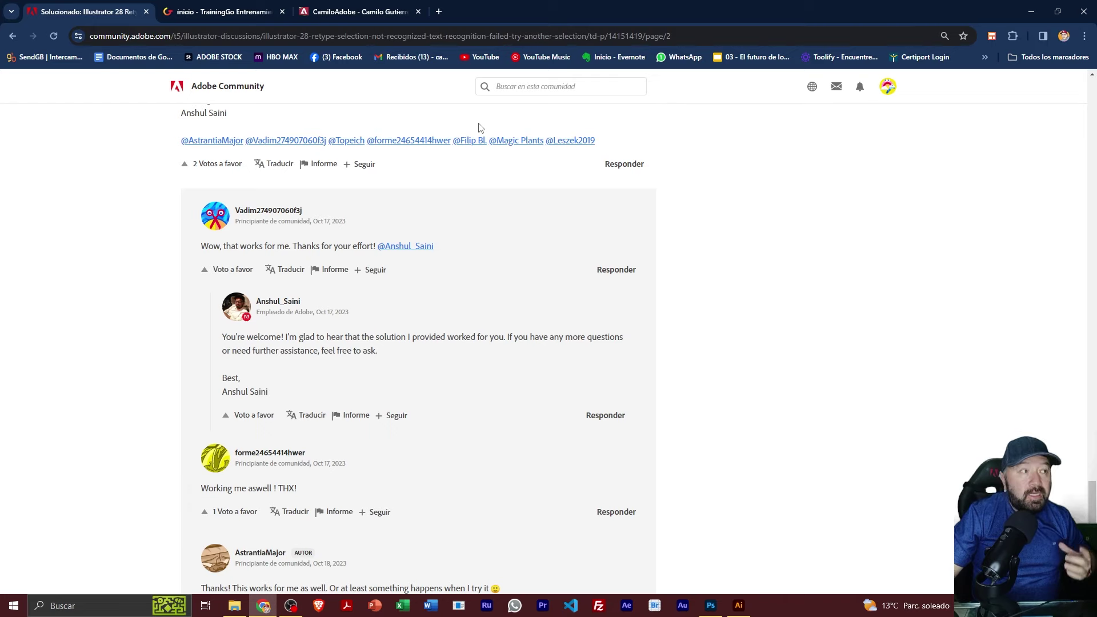
# - In a new tab, go to the Camilo Adobe YouTube channel's Shorts
pyautogui.click(439, 12)
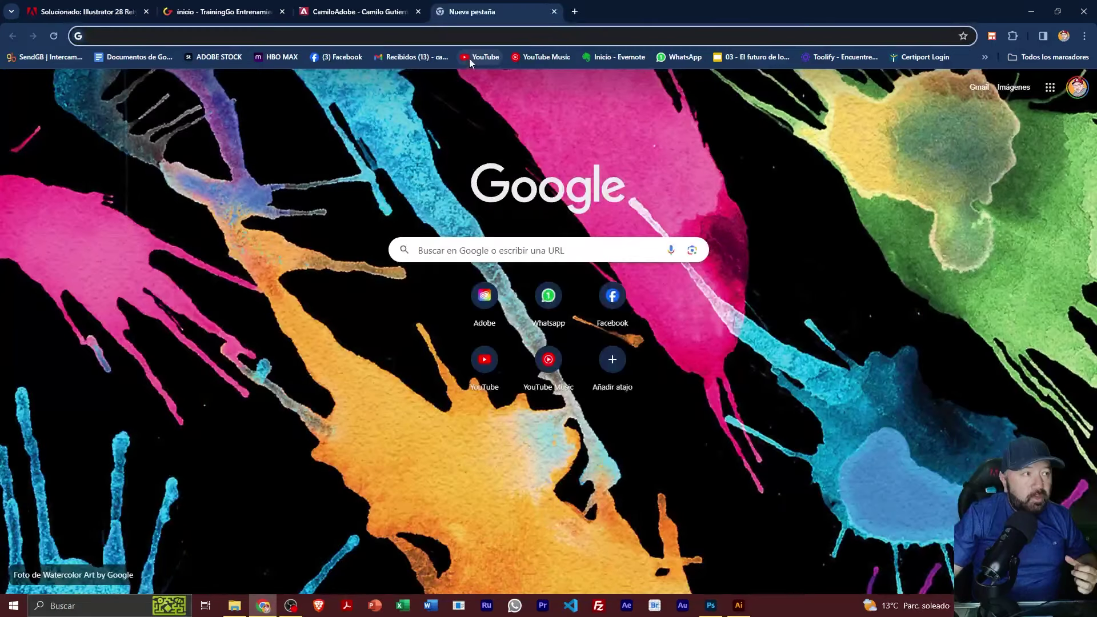
pyautogui.click(470, 57)
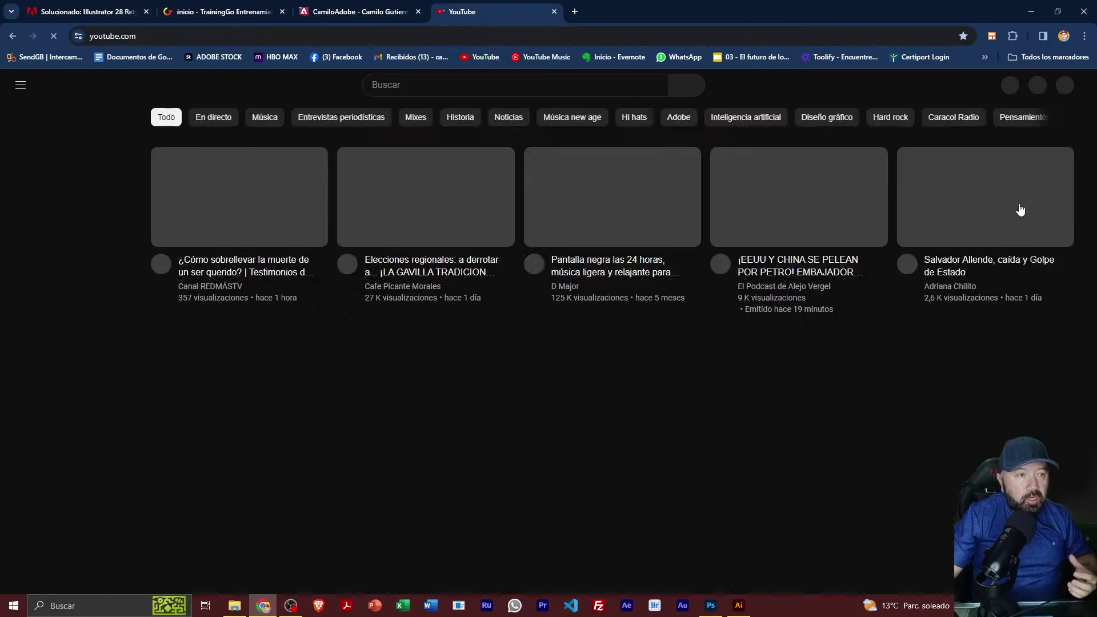
pyautogui.click(1062, 84)
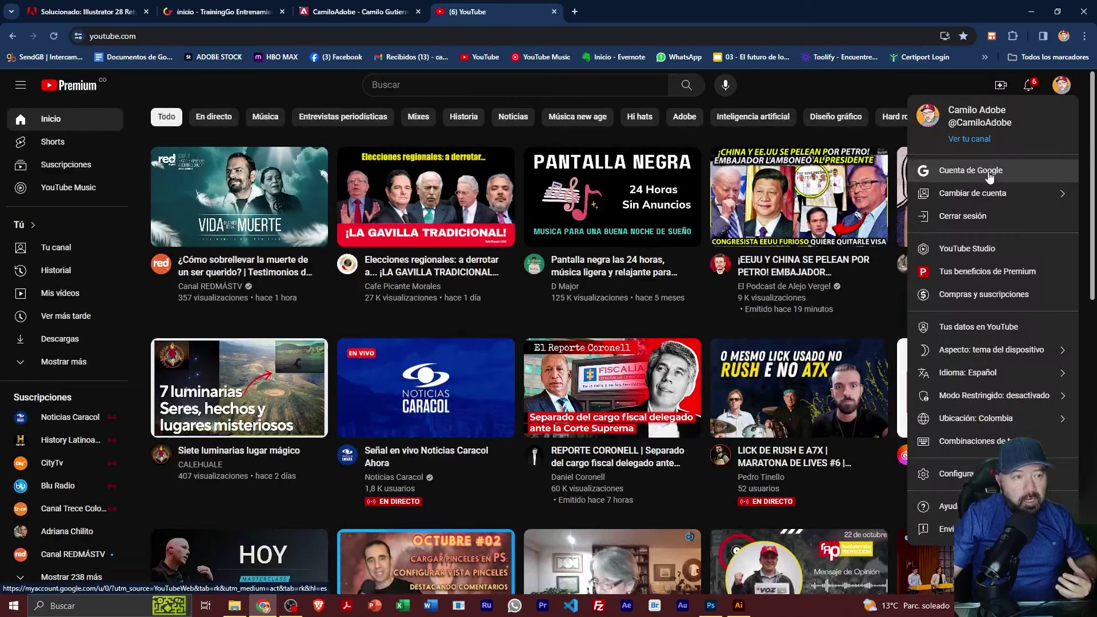
pyautogui.click(1062, 84)
pyautogui.click(1062, 85)
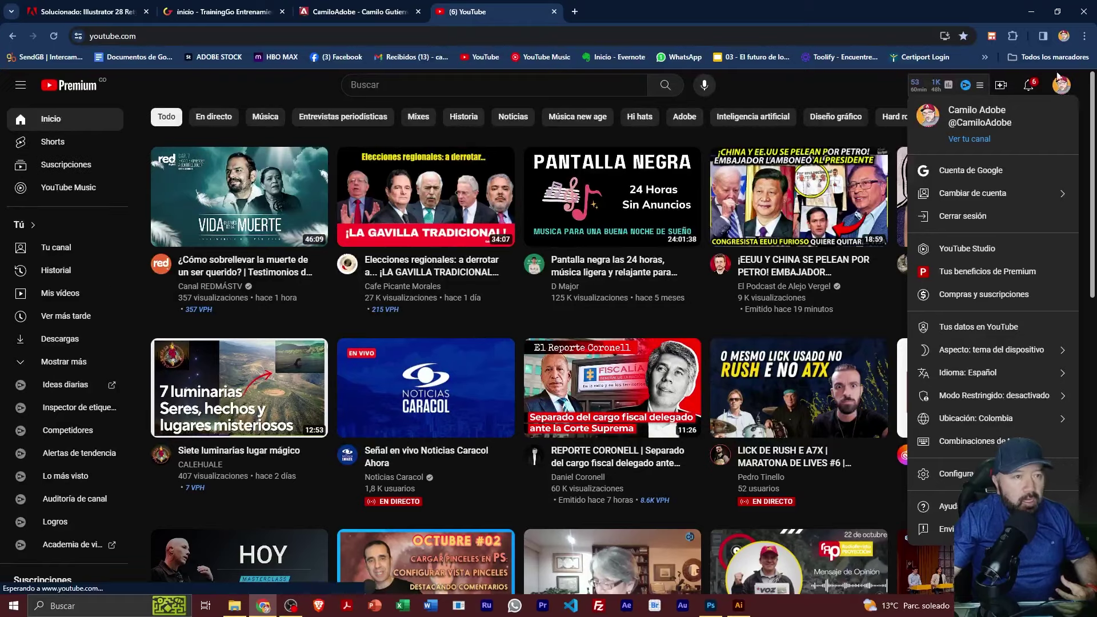
pyautogui.click(622, 92)
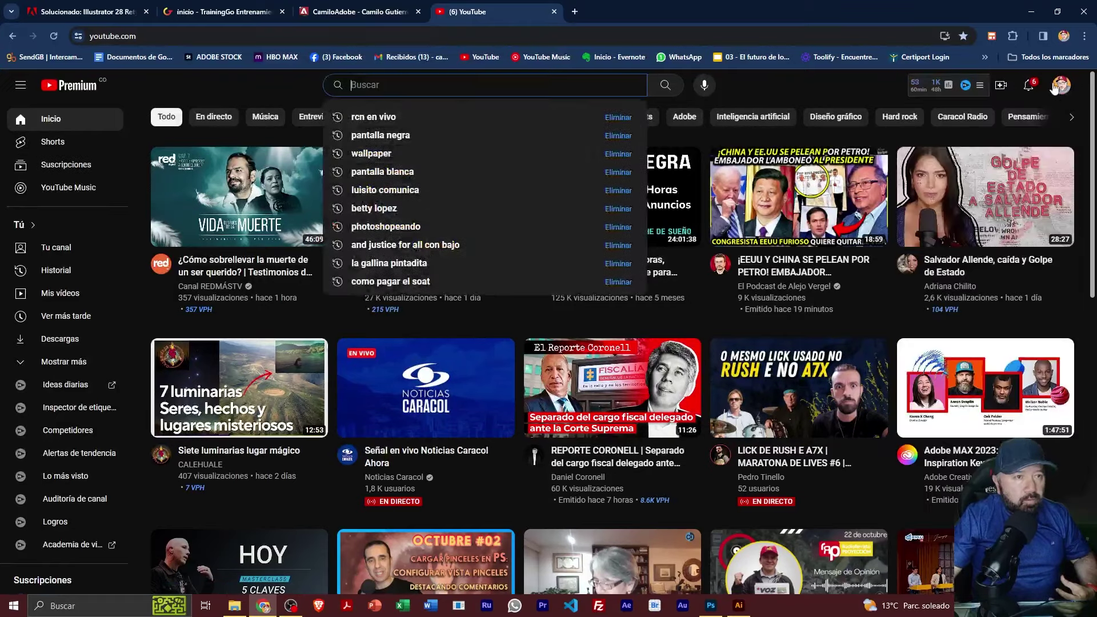
pyautogui.click(1061, 85)
pyautogui.click(965, 142)
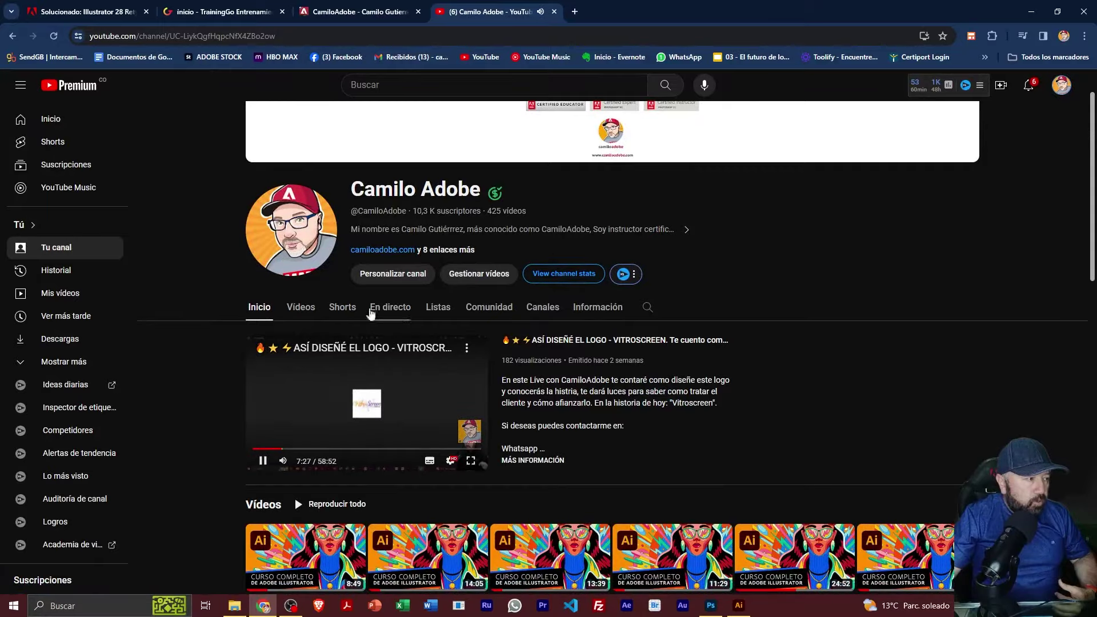
pyautogui.click(342, 309)
# - Find and play the Retype short, then close its tab
pyautogui.scroll(-5, 593, 341)
pyautogui.scroll(-2, 594, 340)
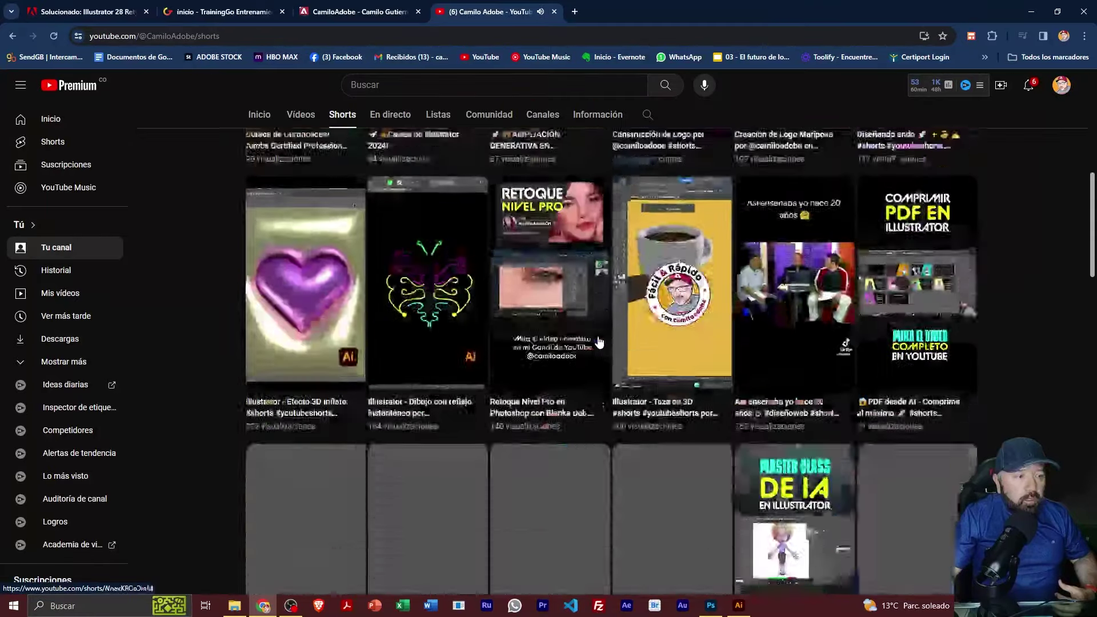
pyautogui.scroll(-2, 595, 340)
pyautogui.scroll(-2, 596, 340)
pyautogui.scroll(-4, 596, 340)
pyautogui.scroll(-1, 598, 341)
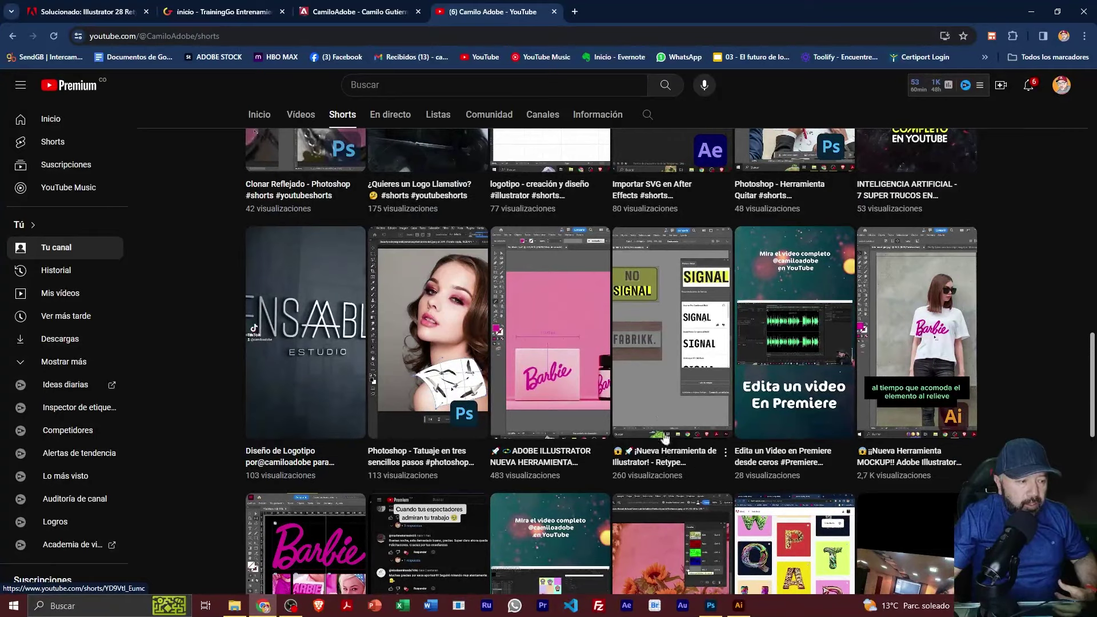
pyautogui.click(651, 396)
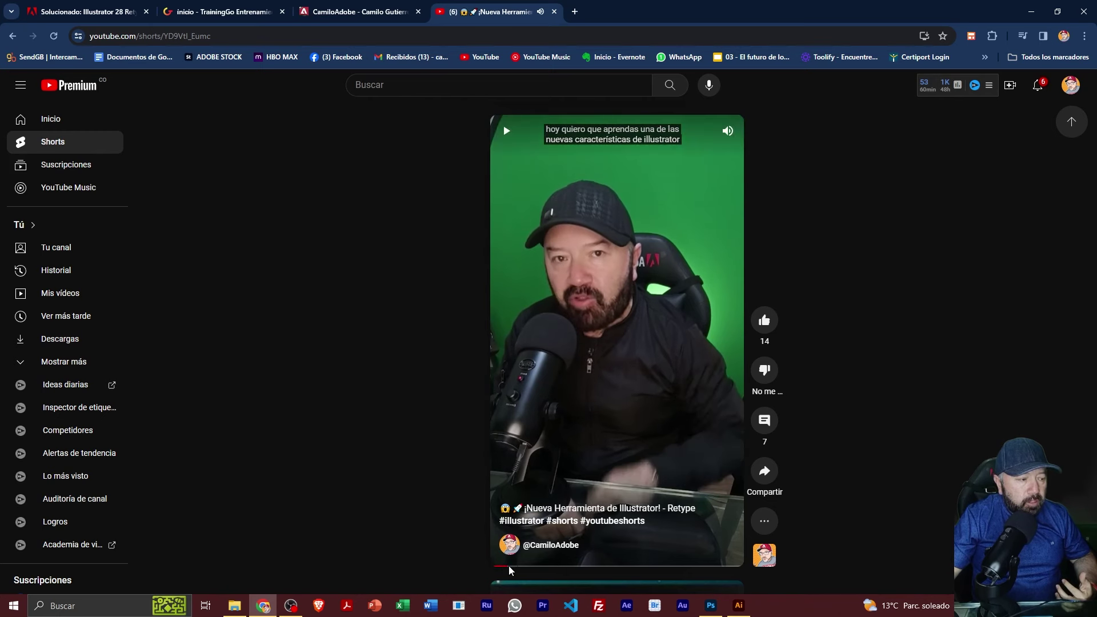
pyautogui.click(607, 567)
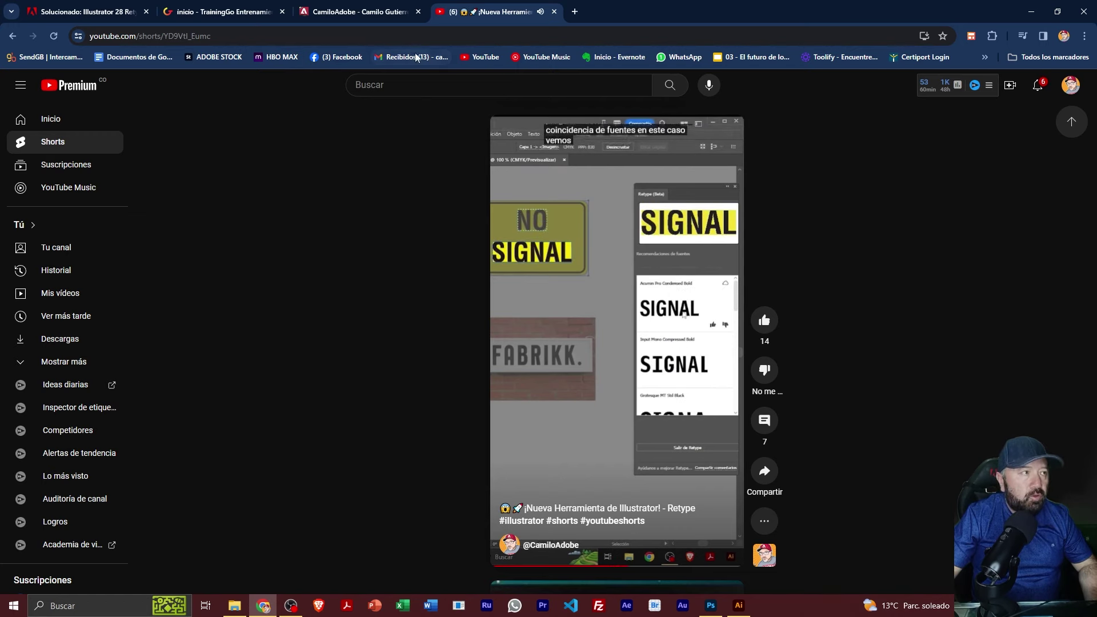
pyautogui.click(554, 12)
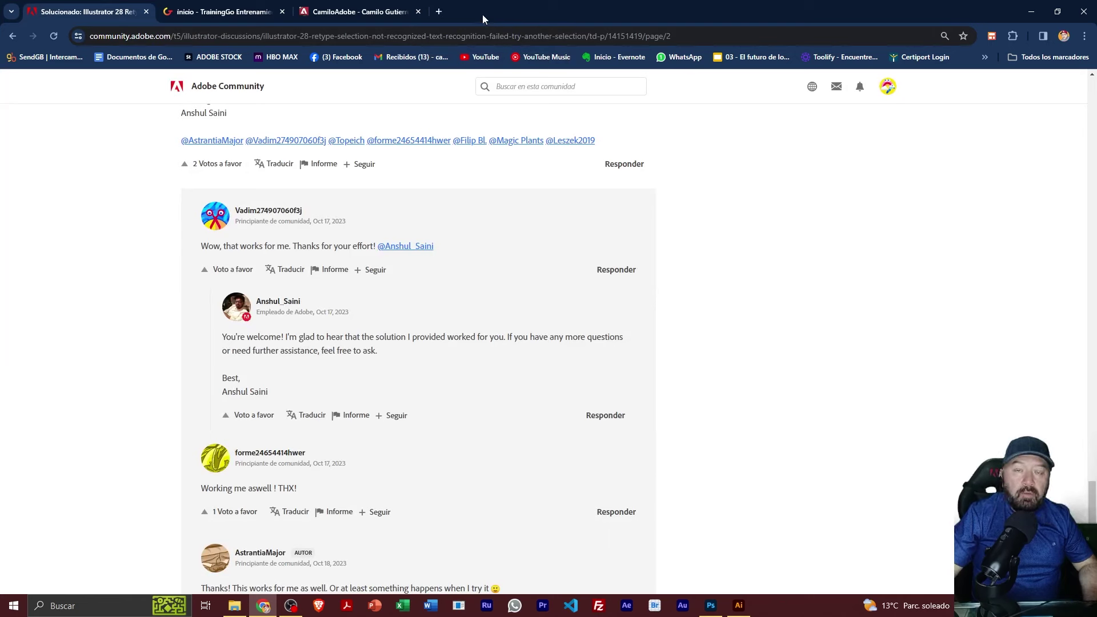
# - Return to Illustrator and move the Retype (Beta) panel off the 'hola' lettering
pyautogui.click(739, 606)
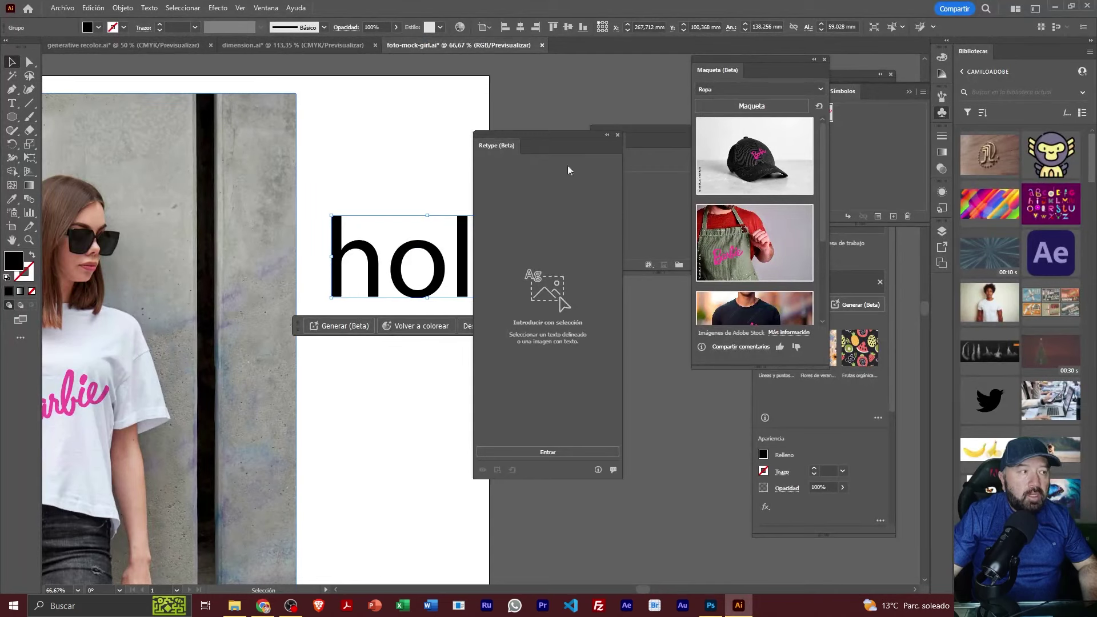
pyautogui.moveTo(523, 135); pyautogui.dragTo(562, 130)
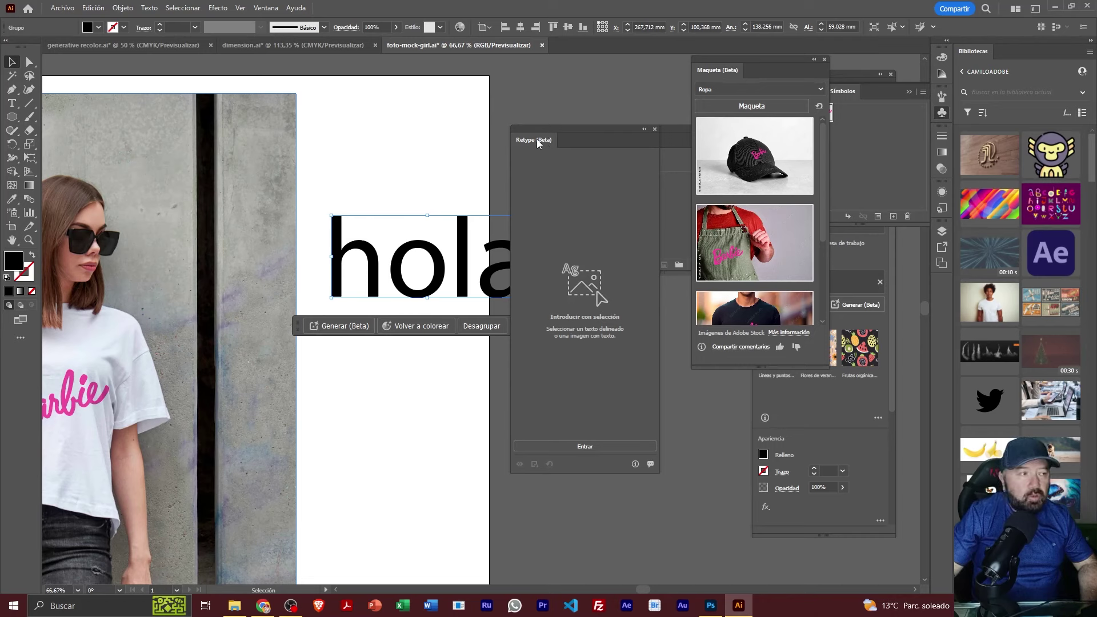
# - Browse the Object > Mockup (Beta) options and dismiss the menu without choosing any
pyautogui.click(122, 8)
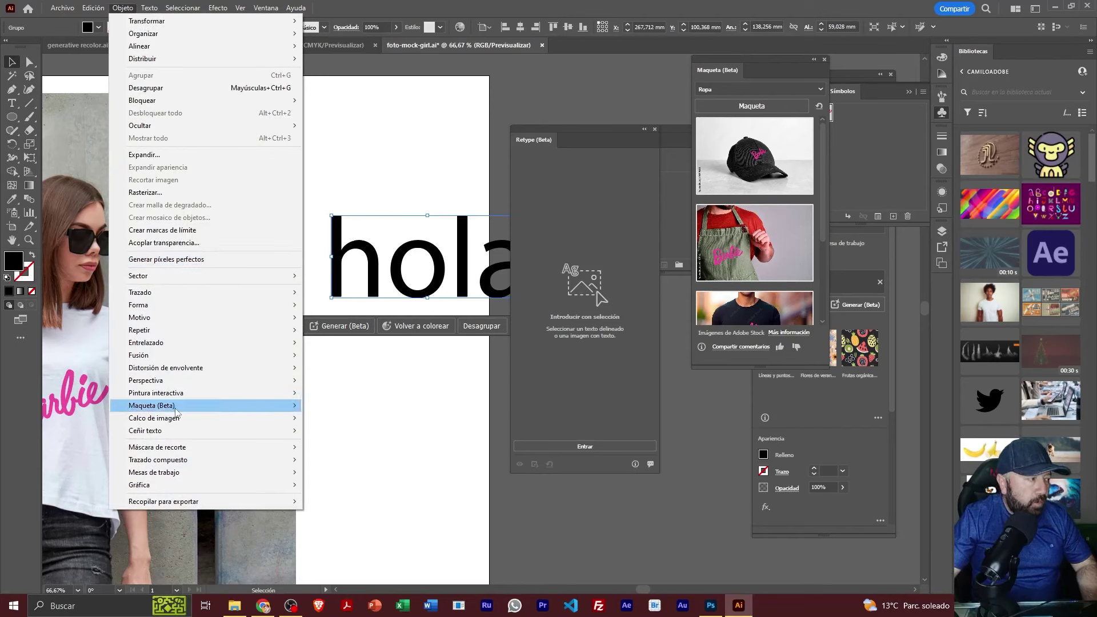
pyautogui.moveTo(152, 406)
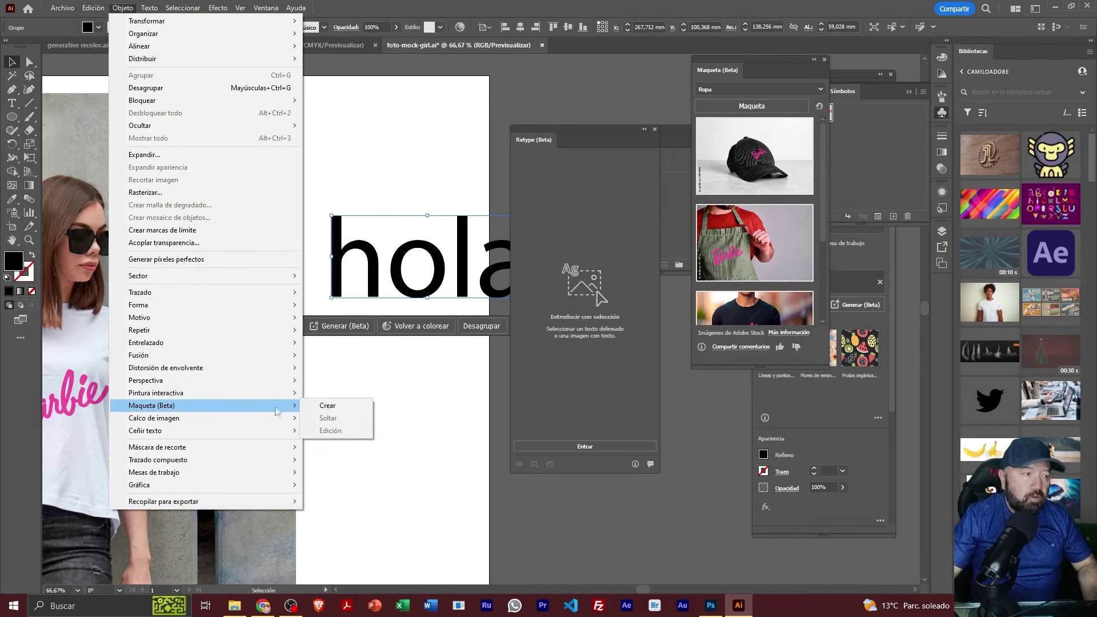
pyautogui.click(549, 375)
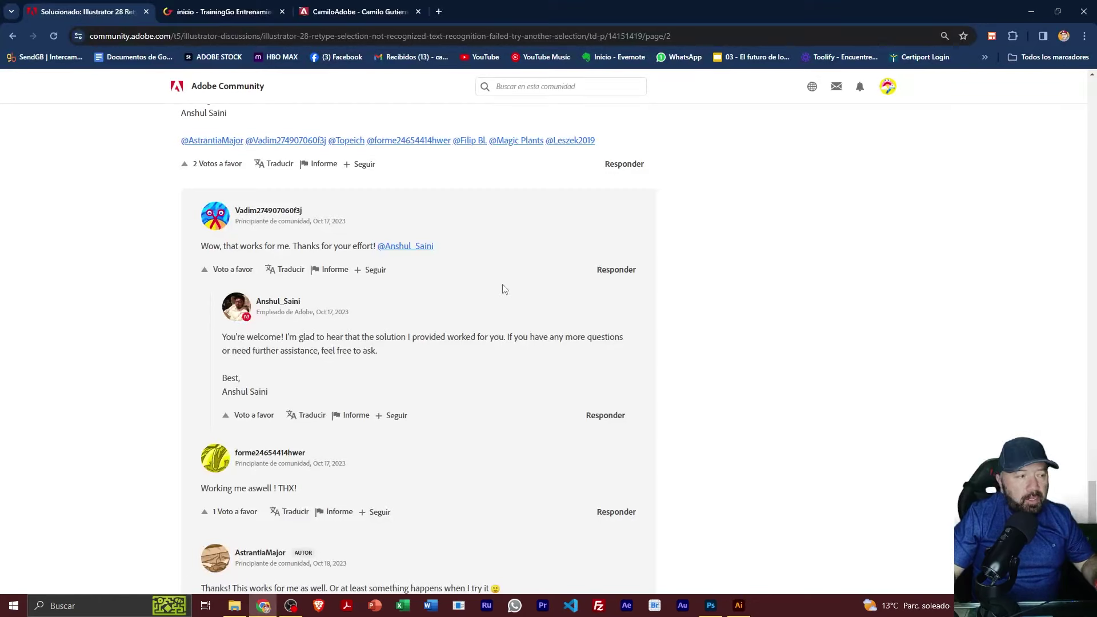
# - From the camiloadobe.com tab, go to the Camilo Adobe YouTube channel's Shorts
pyautogui.click(320, 11)
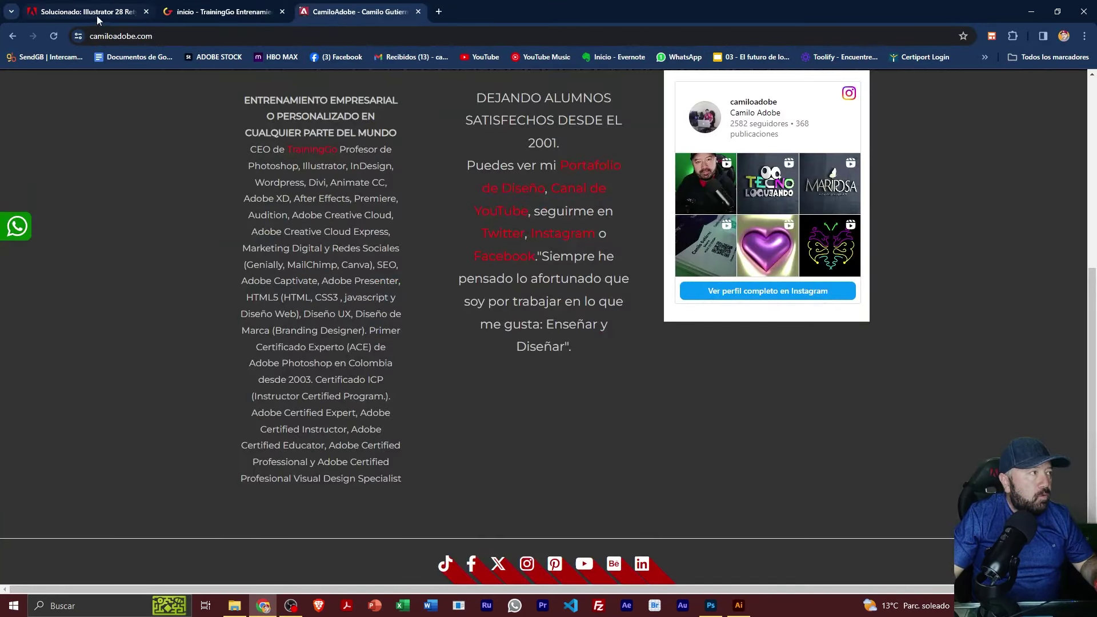
pyautogui.click(483, 57)
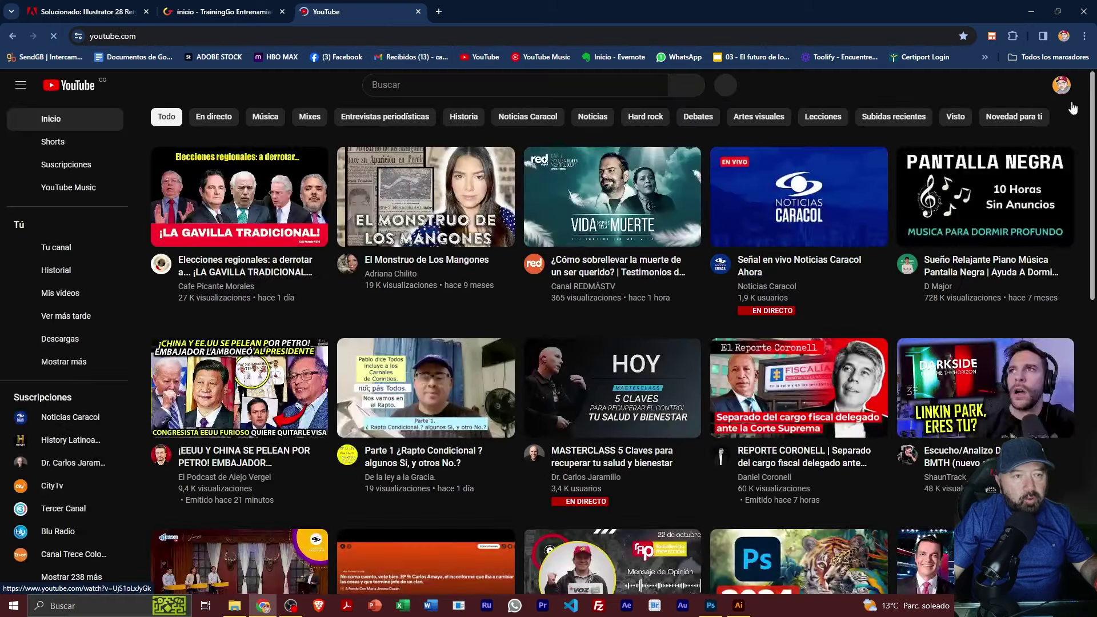
pyautogui.click(1062, 85)
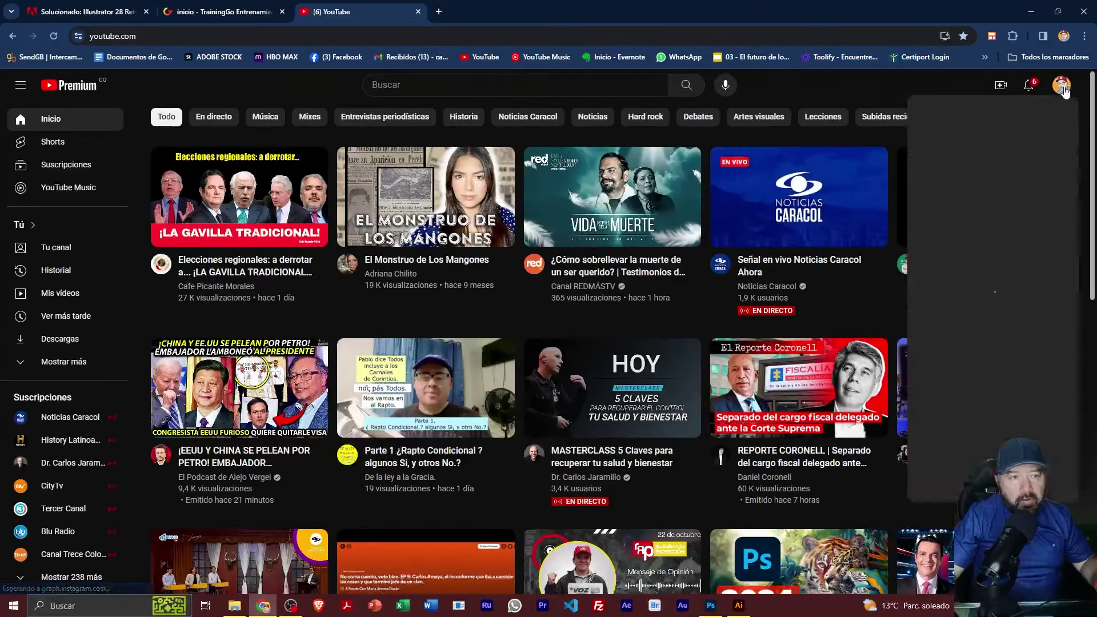
pyautogui.click(984, 138)
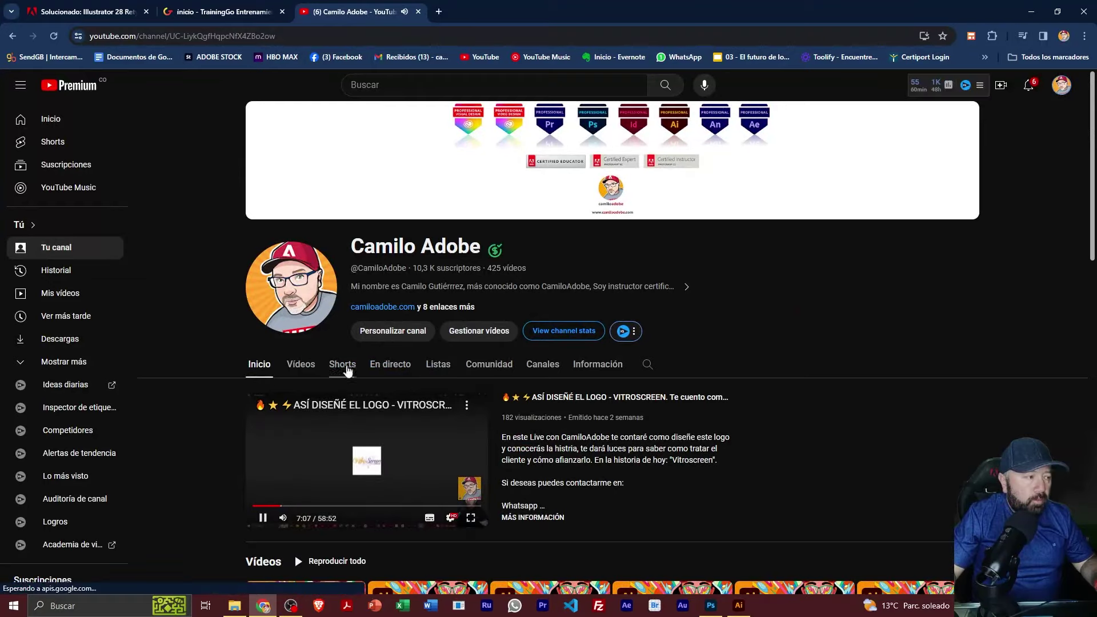
pyautogui.click(343, 366)
# - Find the new Dimension tool short, play it and pause it partway
pyautogui.scroll(-4, 559, 378)
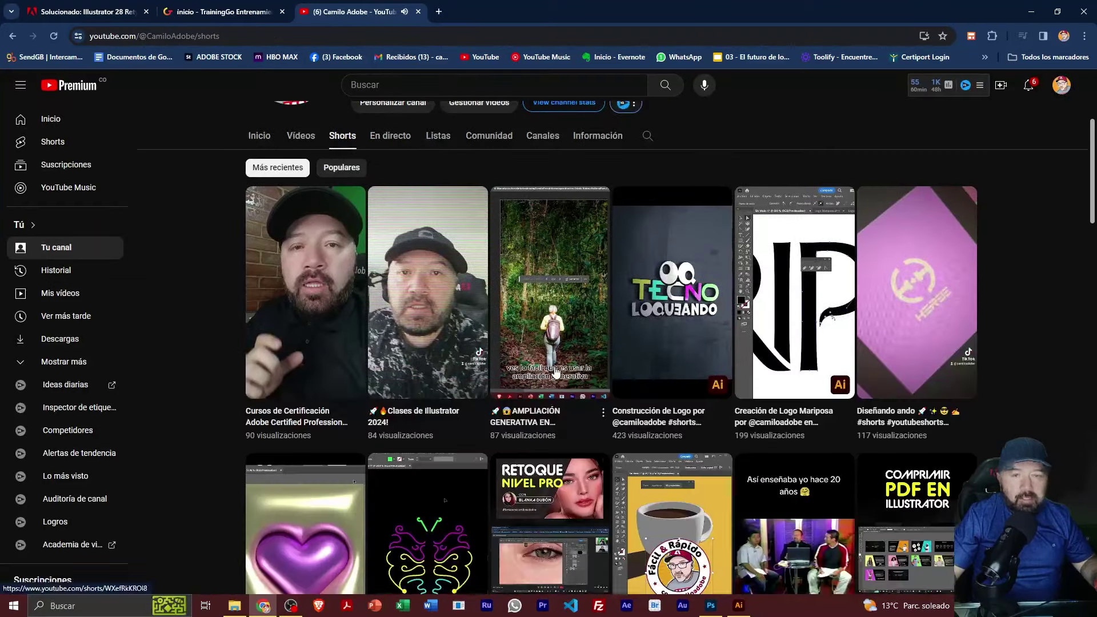
pyautogui.scroll(-3, 559, 371)
pyautogui.scroll(-2, 559, 371)
pyautogui.scroll(-2, 560, 371)
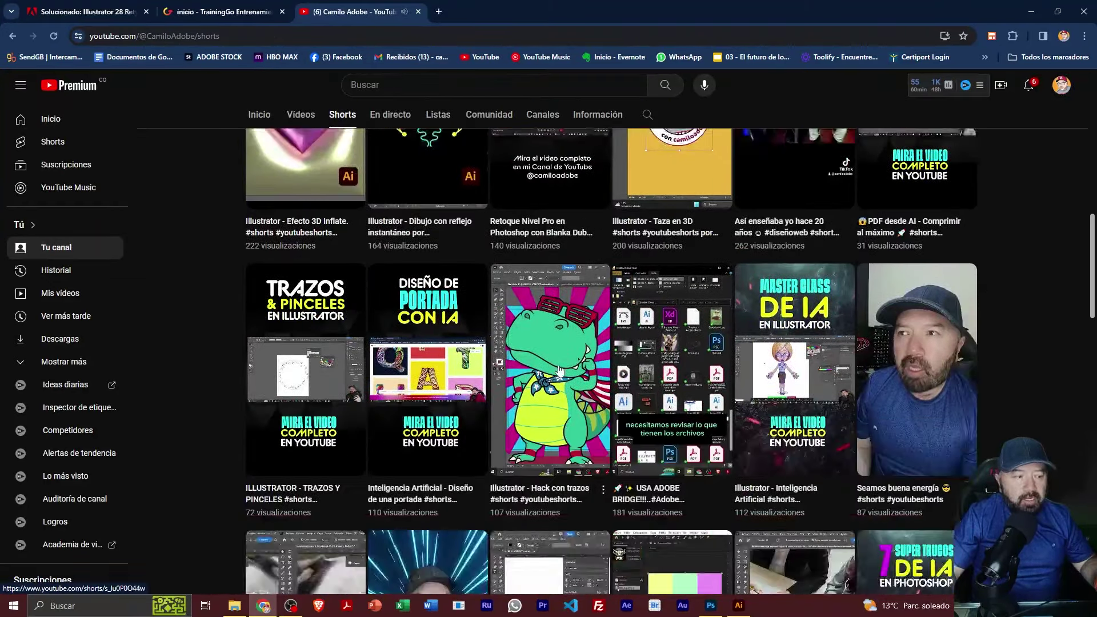
pyautogui.scroll(-3, 560, 372)
pyautogui.scroll(-3, 560, 370)
pyautogui.scroll(-2, 560, 369)
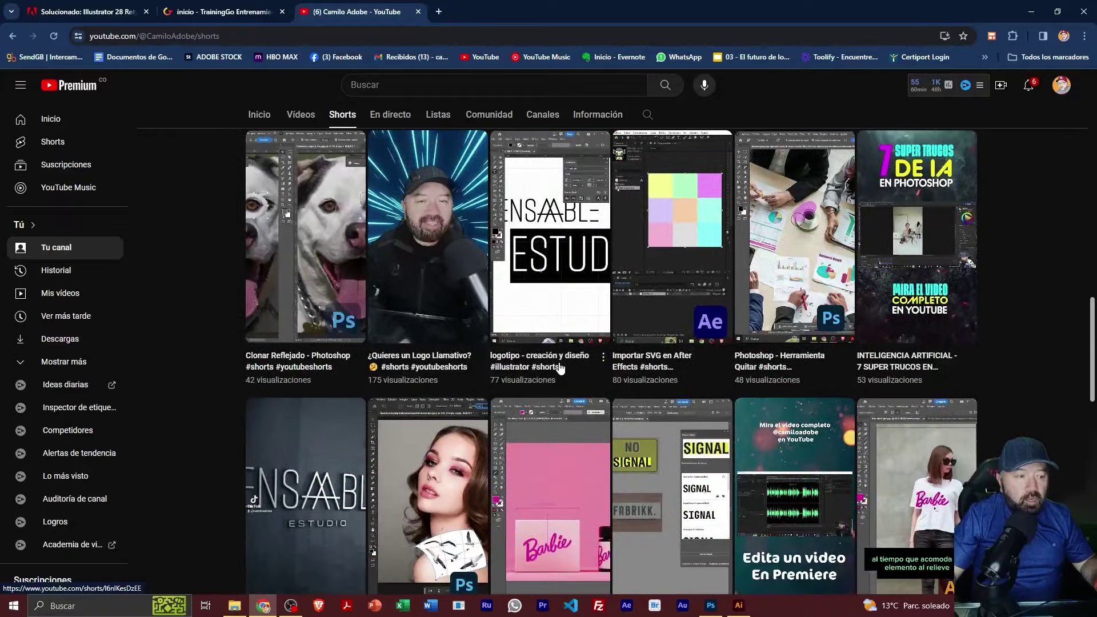
pyautogui.scroll(-1, 560, 367)
pyautogui.scroll(-3, 560, 369)
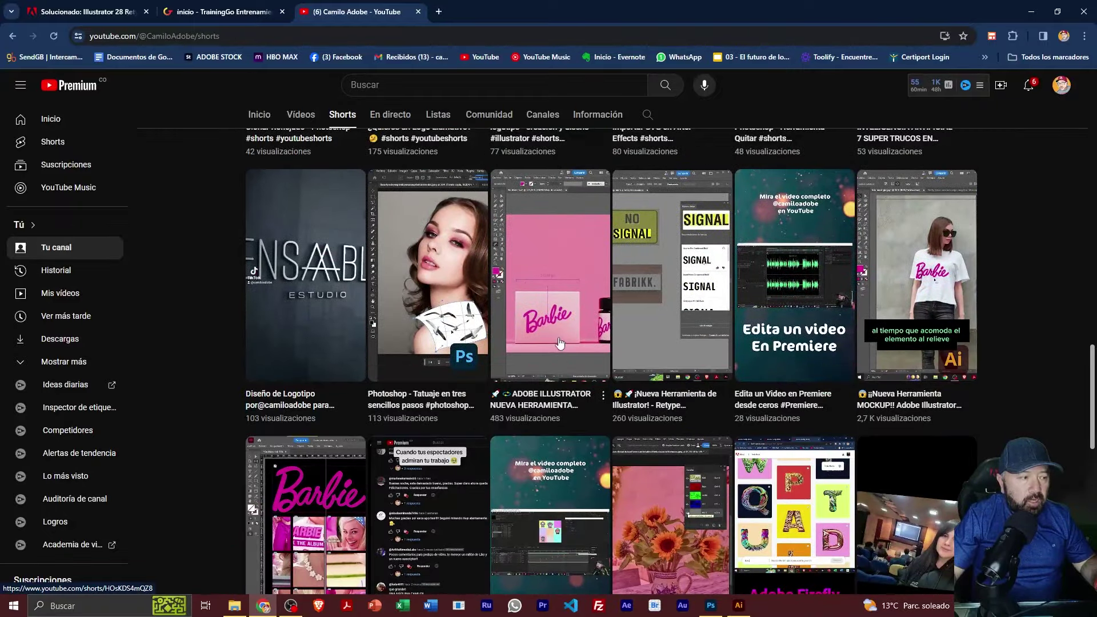
pyautogui.click(559, 342)
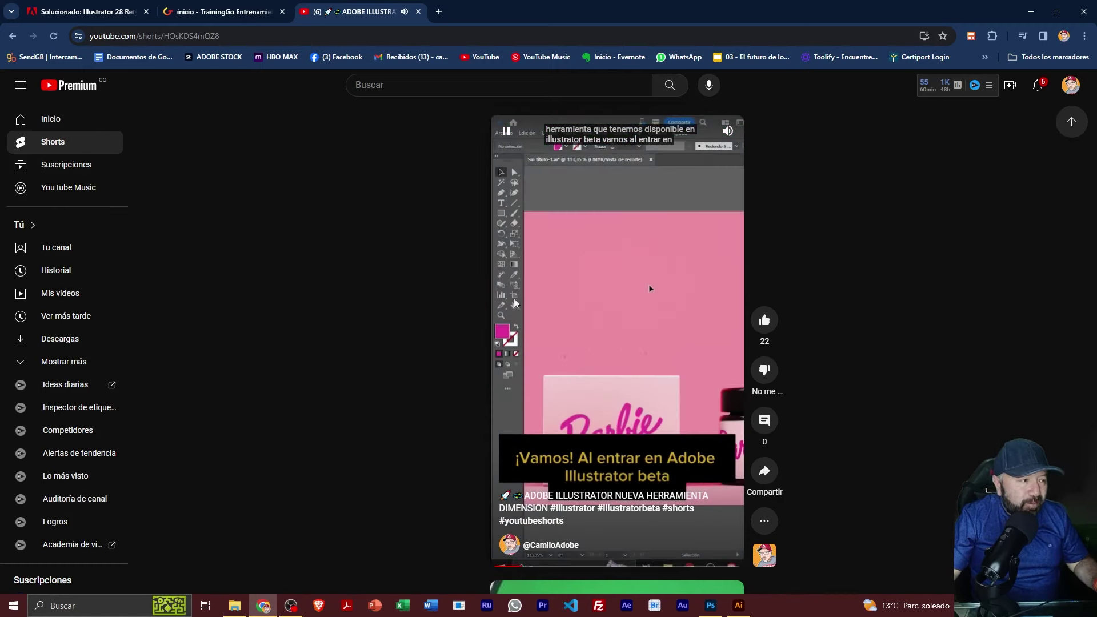
pyautogui.click(528, 291)
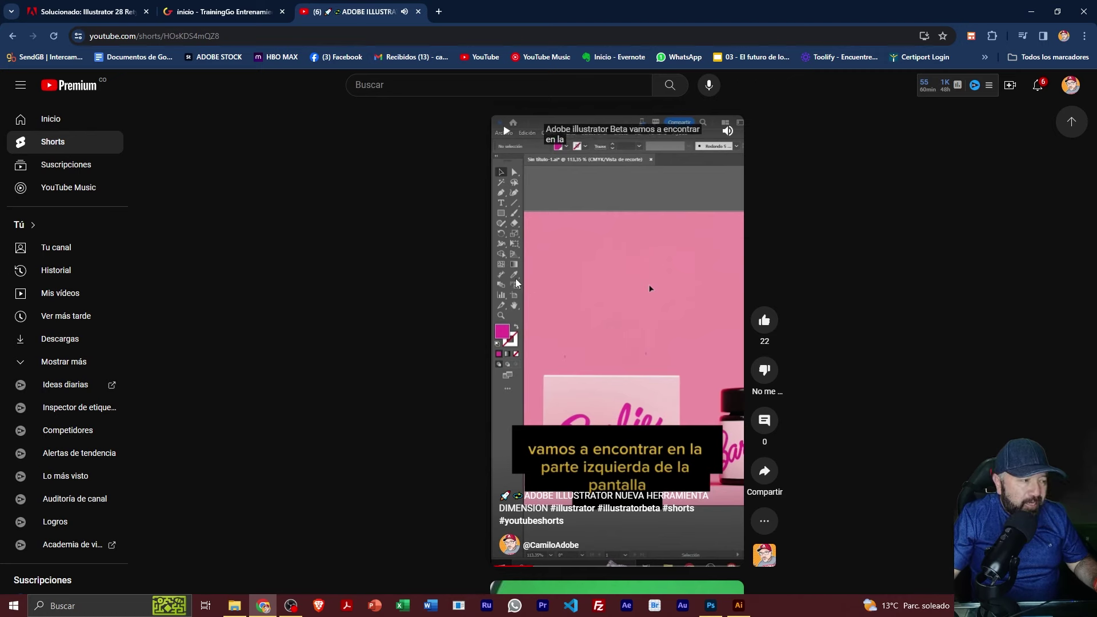
pyautogui.hotkey('alt', 'Tab')
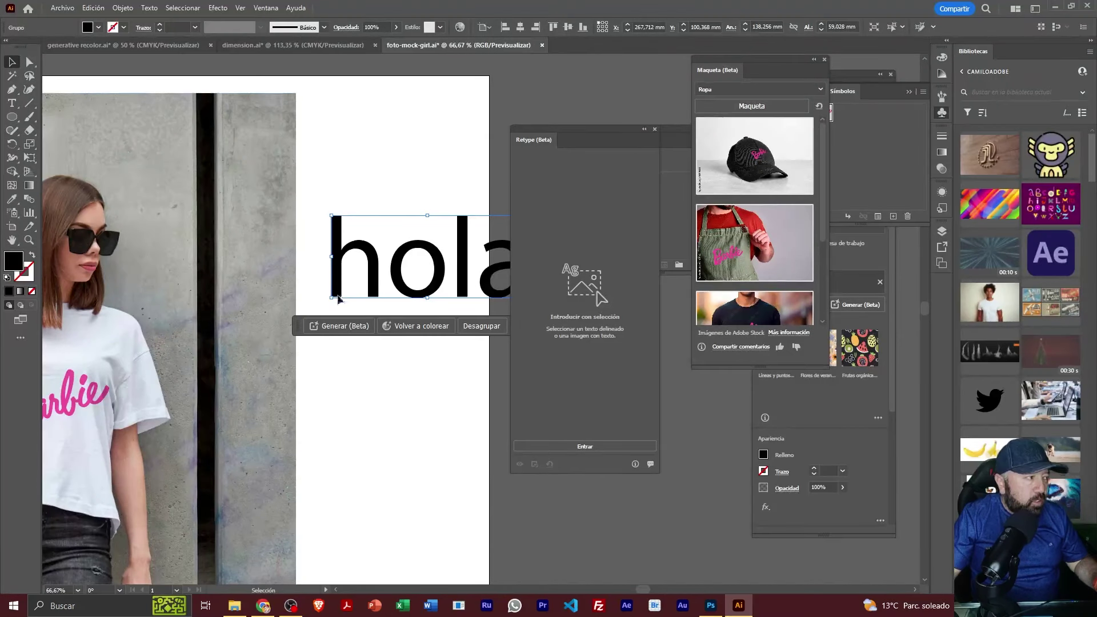
pyautogui.hotkey('alt', 'Tab')
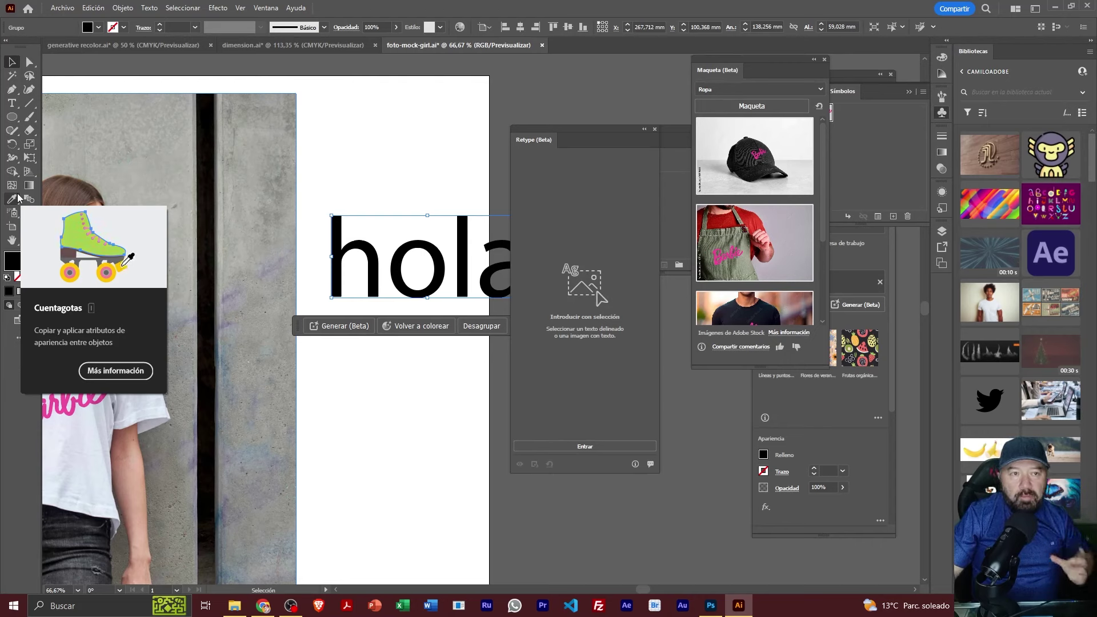
pyautogui.hotkey('alt', 'Tab')
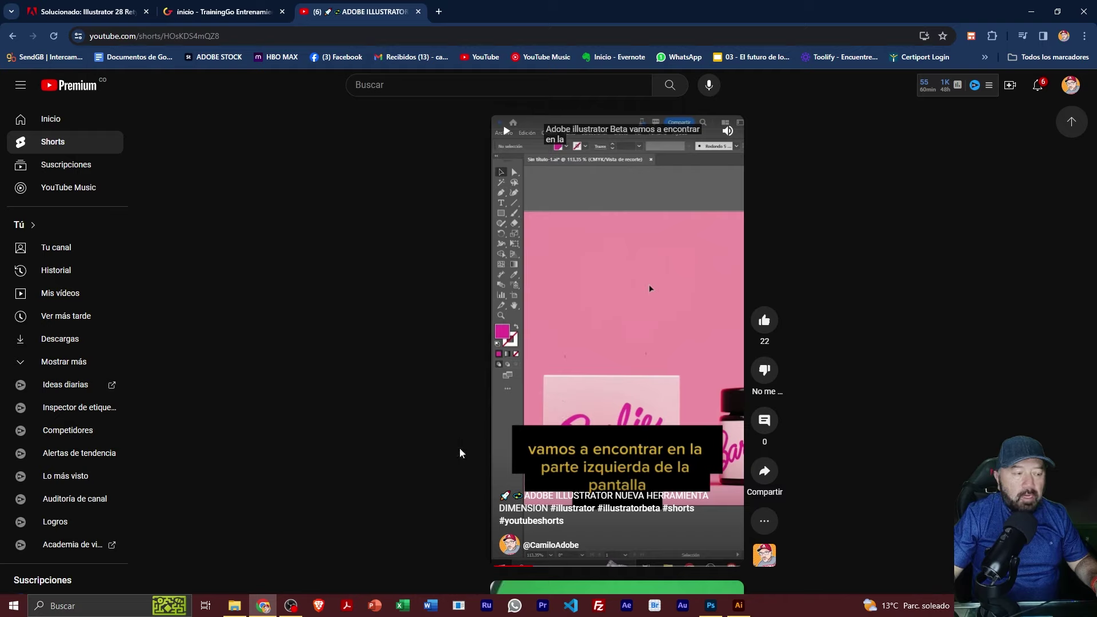
# - Switch from Chrome back to Illustrator with Alt+Tab
pyautogui.hotkey('alt', 'Tab')
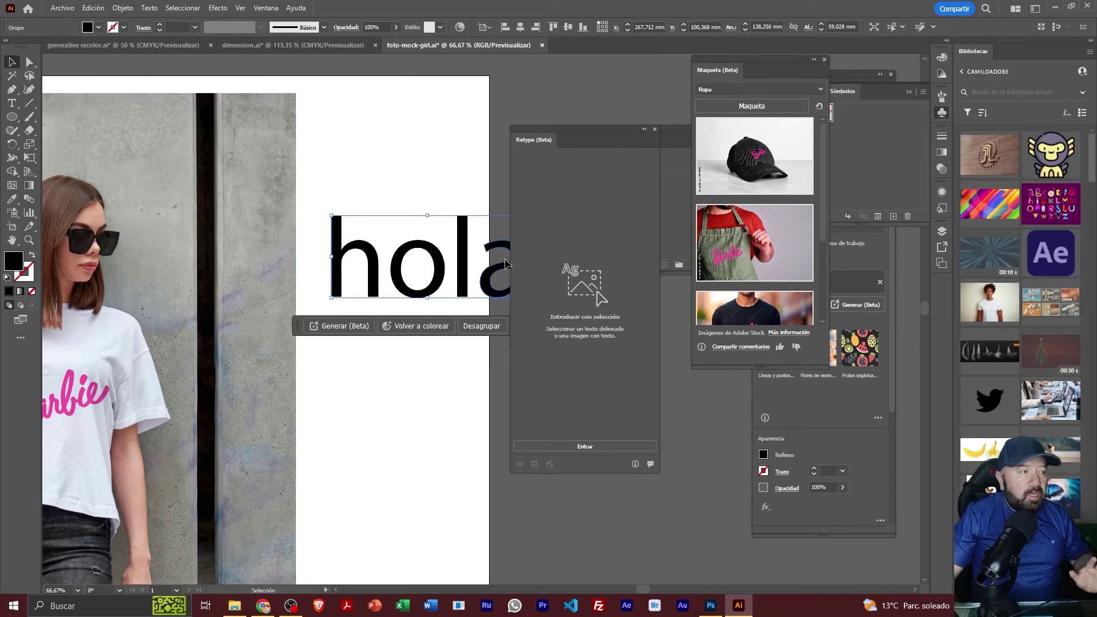
# - Zoom out and move the t-shirt photo and 'hola' lettering aside to clear the artboard
pyautogui.click(430, 167)
pyautogui.click(270, 282)
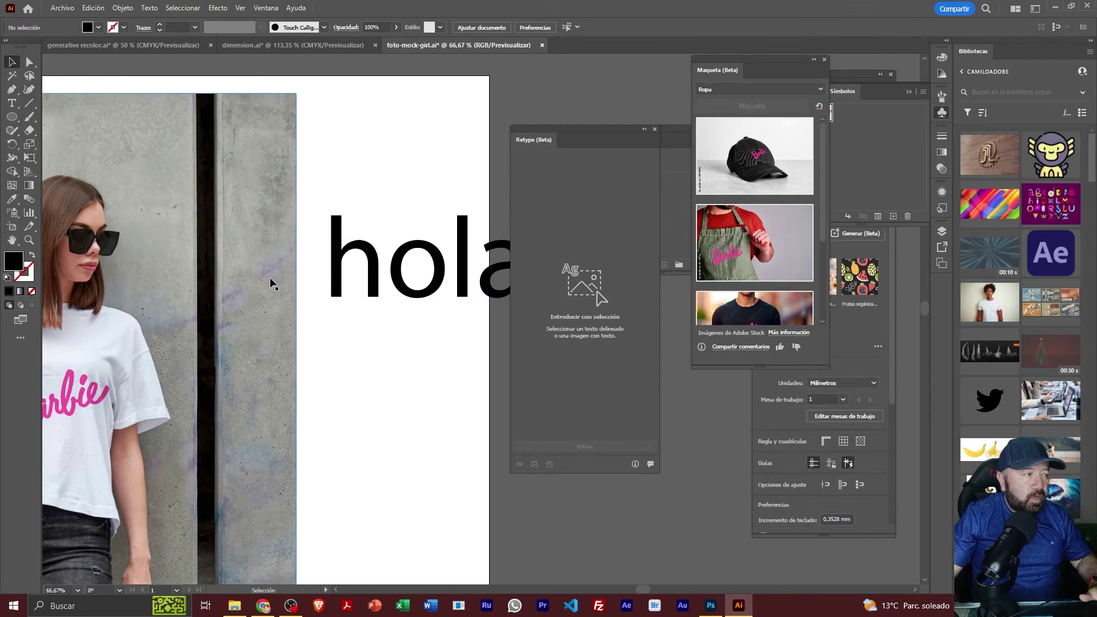
pyautogui.press('z')
pyautogui.moveTo(430, 338); pyautogui.dragTo(204, 311)
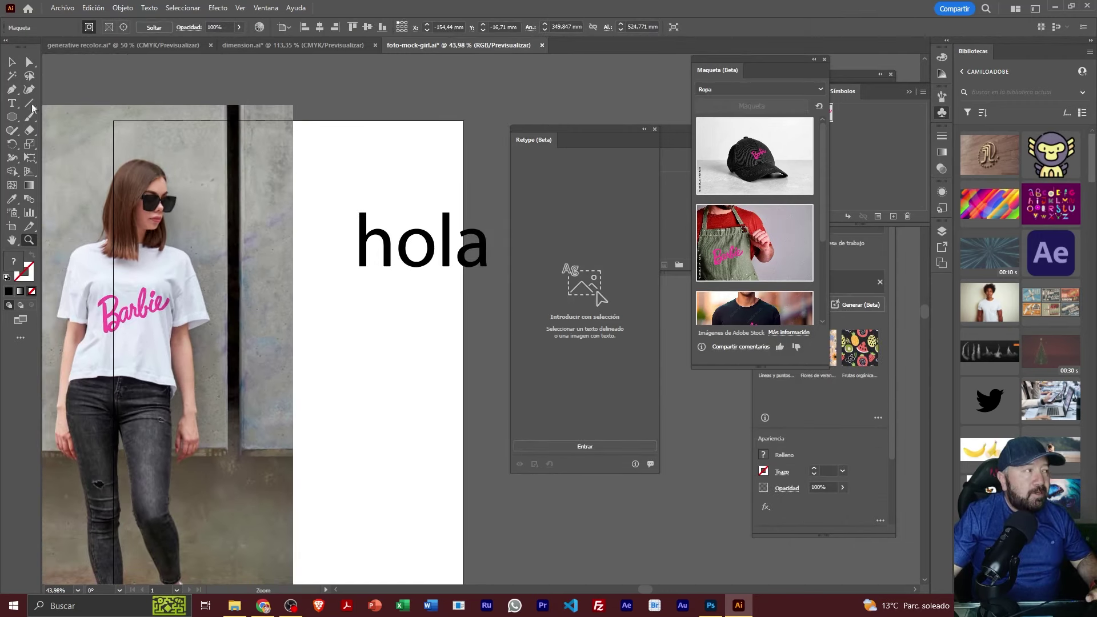
pyautogui.press('v')
pyautogui.moveTo(258, 294); pyautogui.dragTo(149, 287)
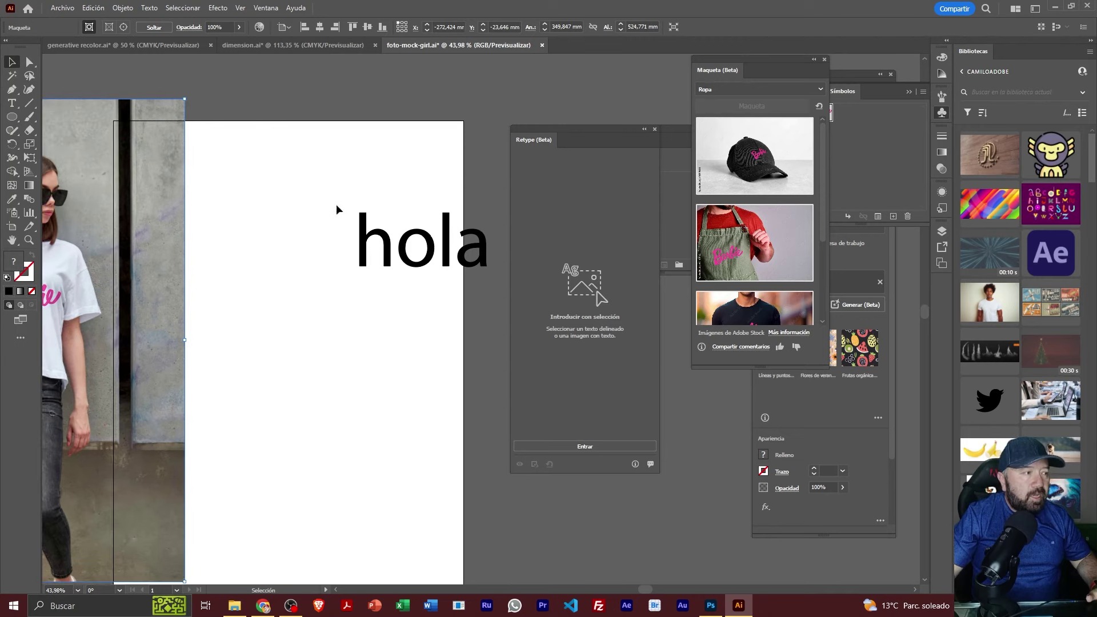
pyautogui.moveTo(402, 241)
pyautogui.mouseDown()
pyautogui.moveTo(461, 298)
pyautogui.moveTo(527, 290)
pyautogui.mouseUp()
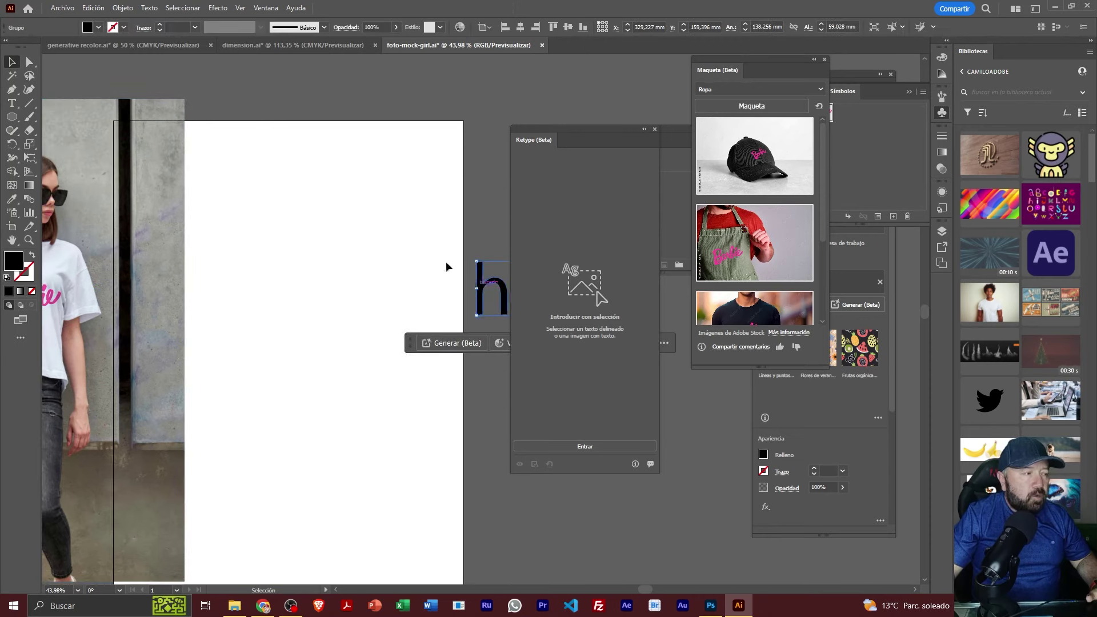
pyautogui.click(397, 245)
# - Draw a horizontal line with default black stroke at 5 pt weight
pyautogui.press('\\')
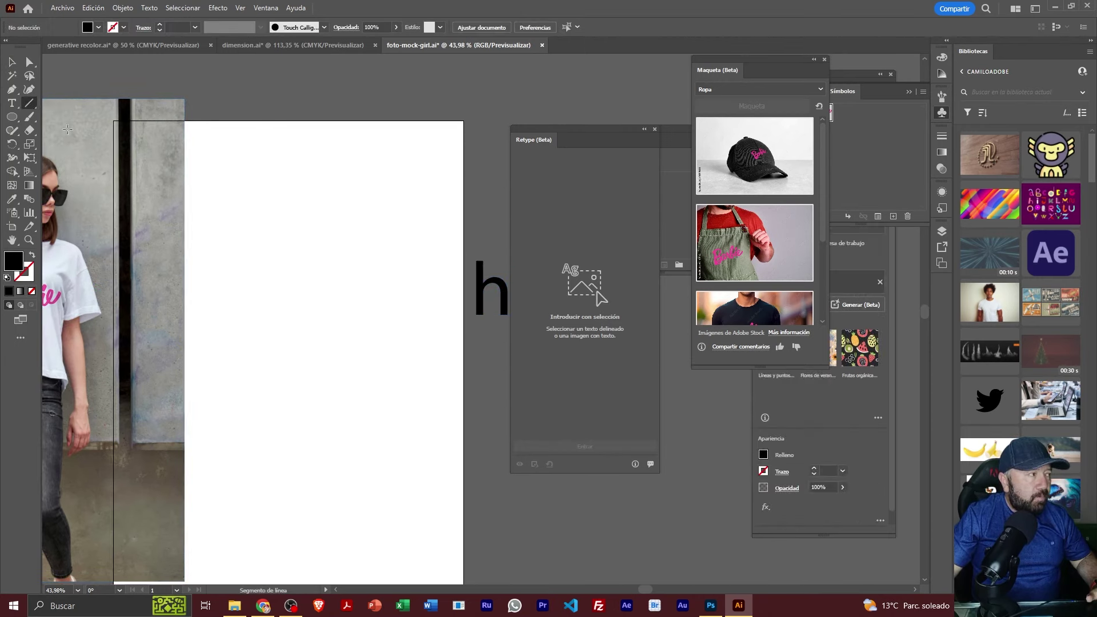
pyautogui.moveTo(221, 237); pyautogui.dragTo(371, 237)
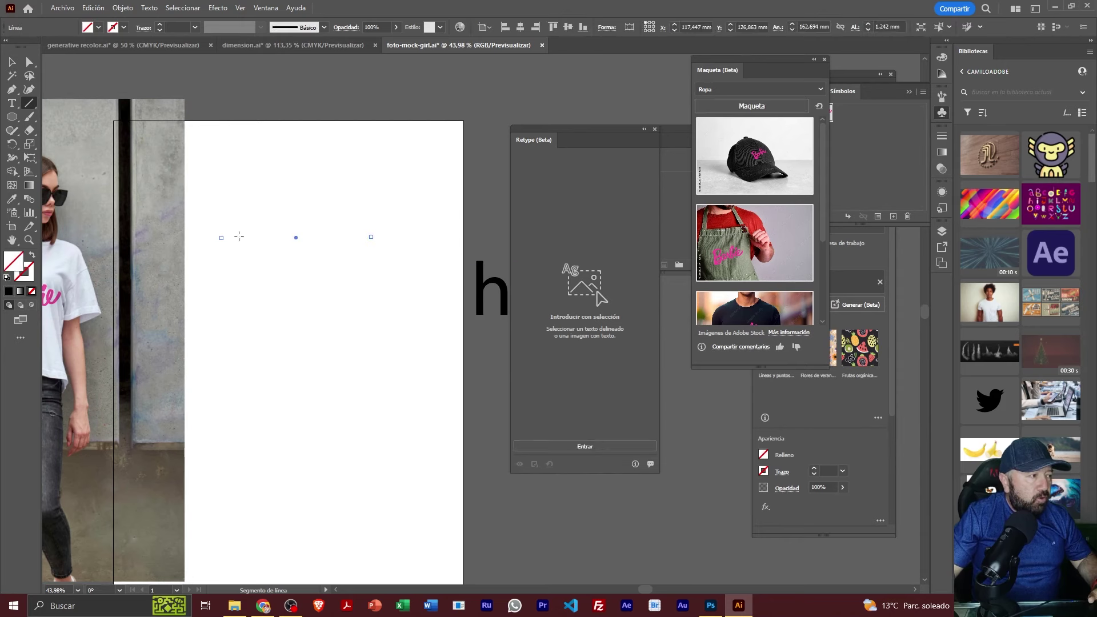
pyautogui.click(12, 62)
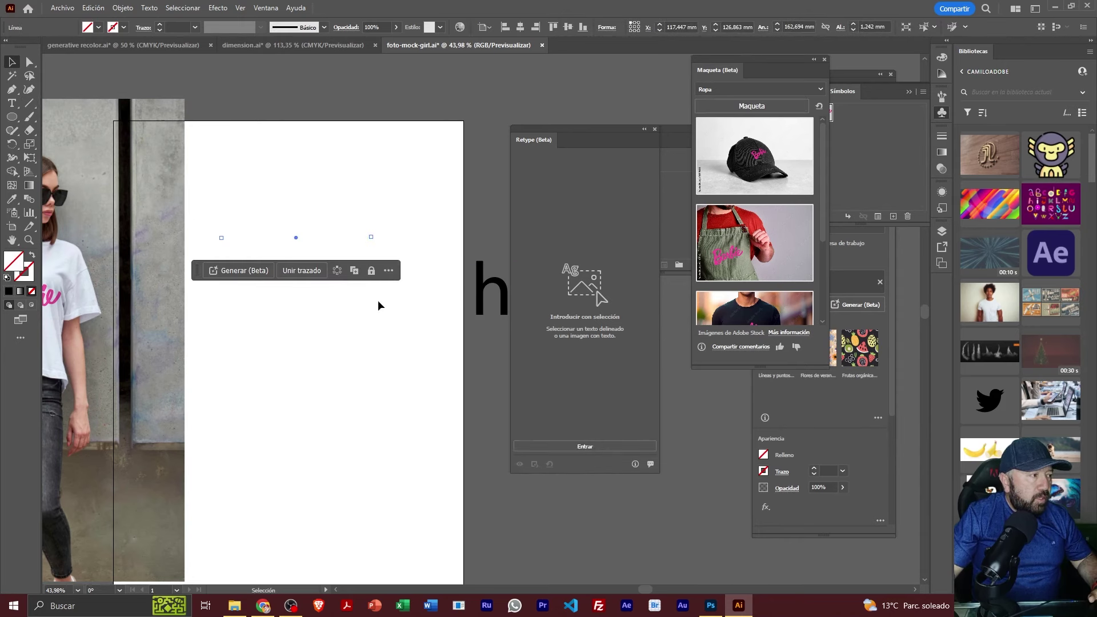
pyautogui.click(7, 278)
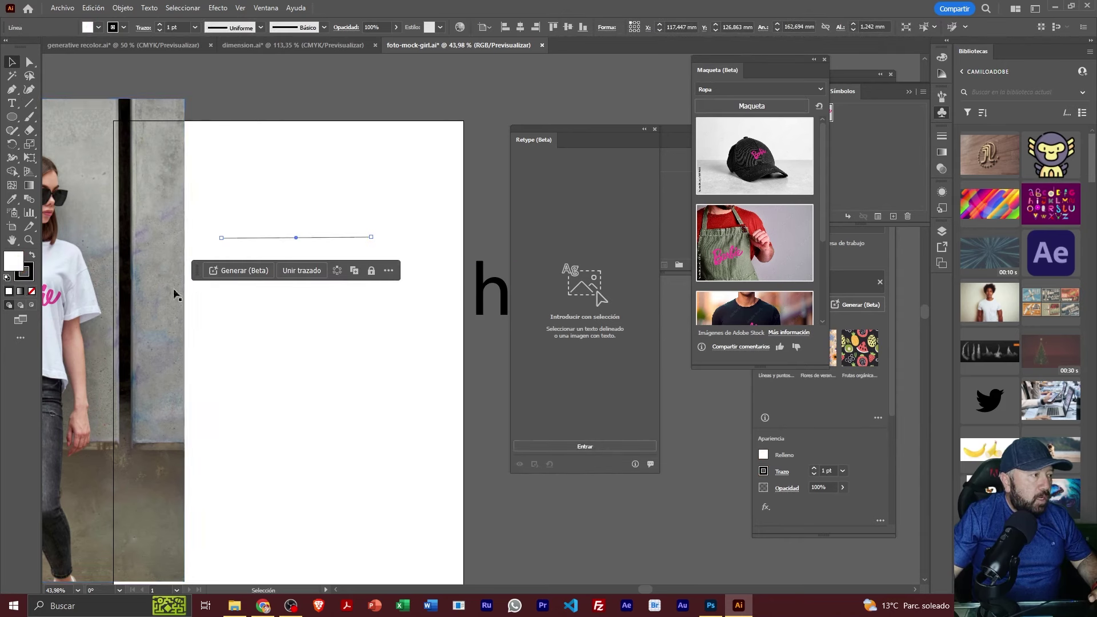
pyautogui.click(160, 25)
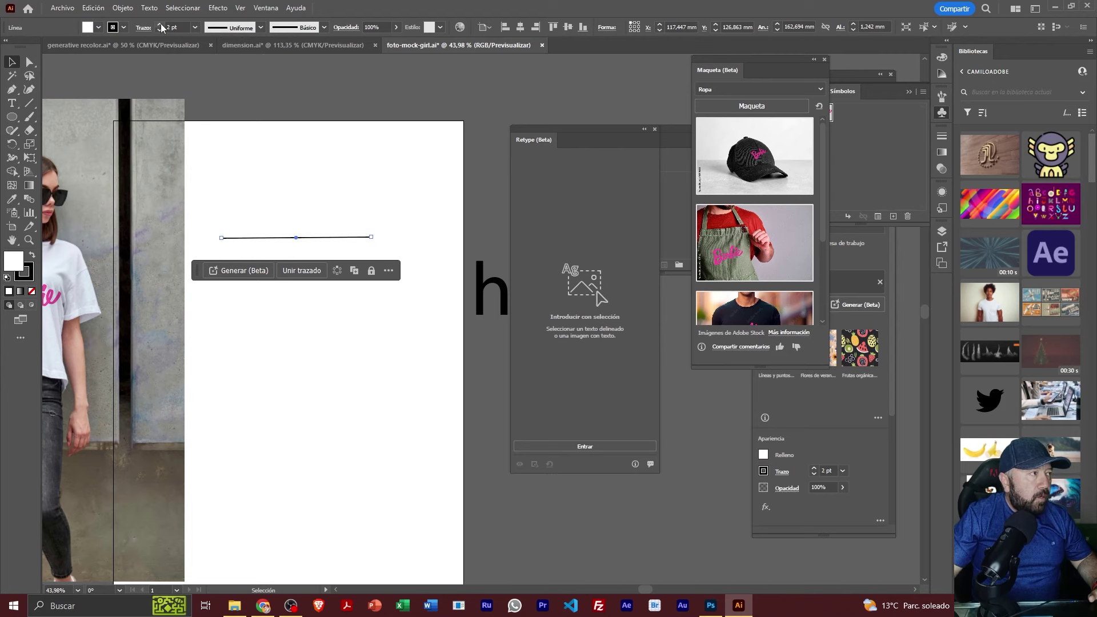
pyautogui.click(160, 25)
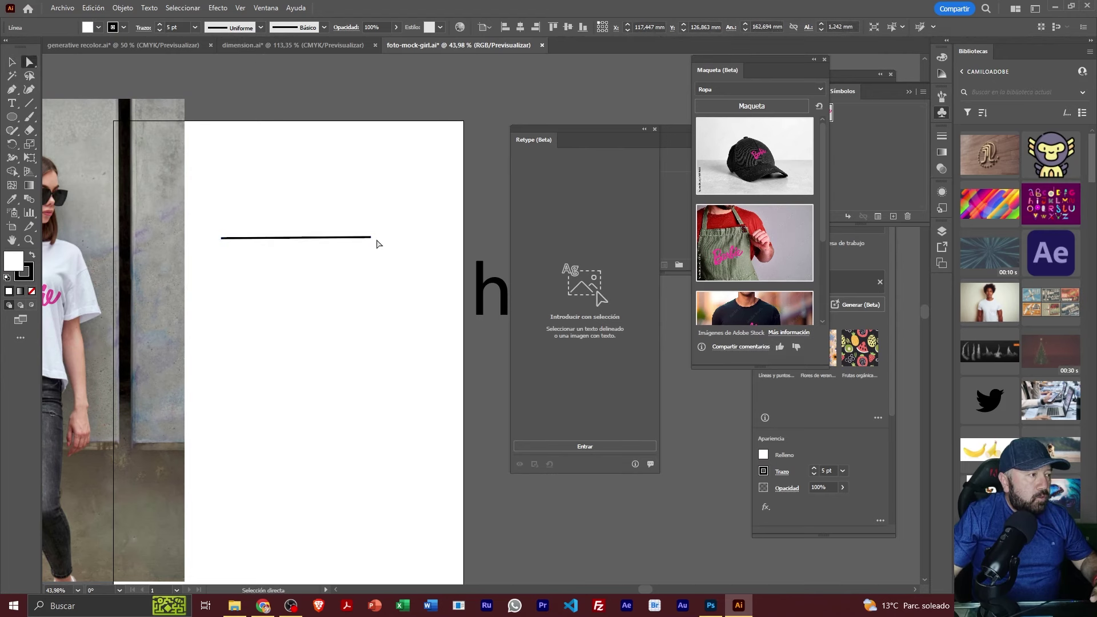
pyautogui.moveTo(374, 239); pyautogui.dragTo(419, 240)
# - Zoom in on the line, reselect it and bring up the Effect menu
pyautogui.press('a')
pyautogui.press('z')
pyautogui.moveTo(278, 217); pyautogui.dragTo(389, 313)
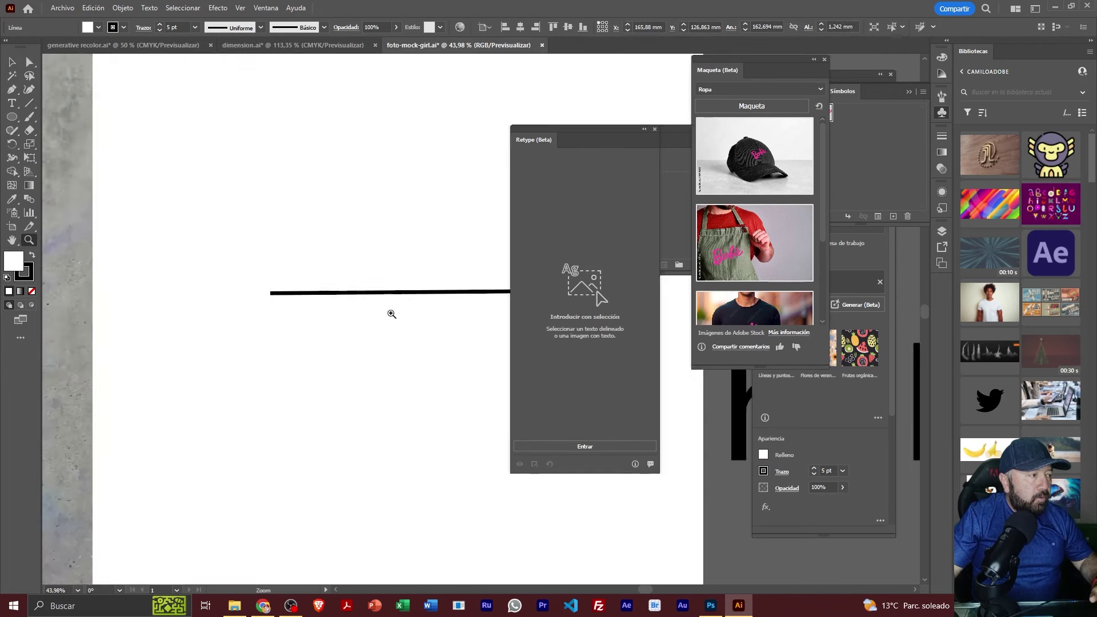
pyautogui.moveTo(563, 131); pyautogui.dragTo(632, 181)
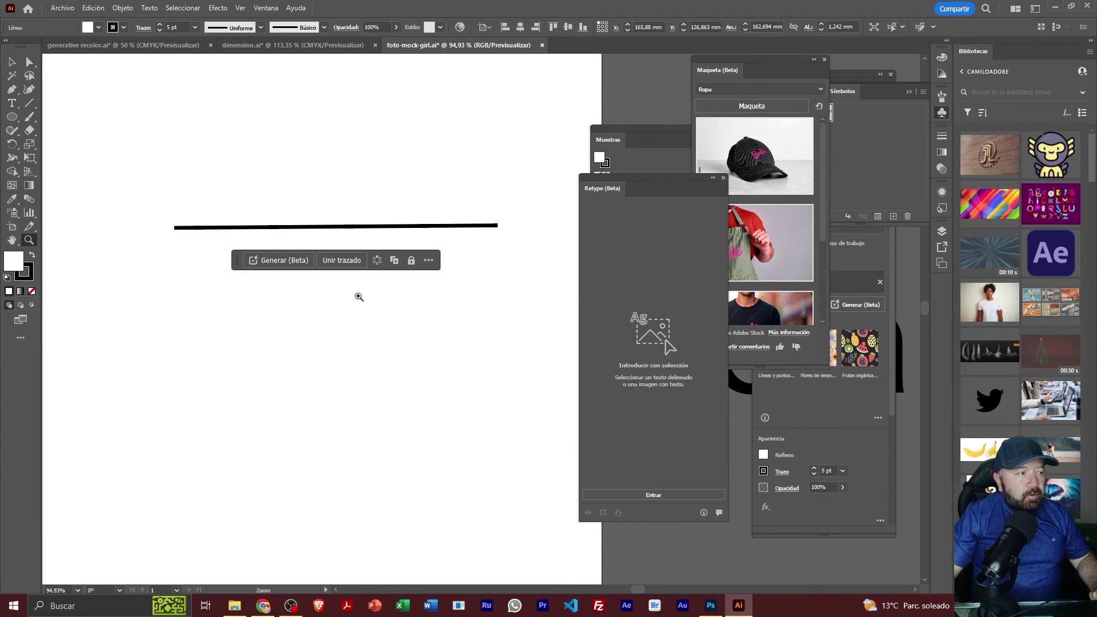
pyautogui.click(11, 63)
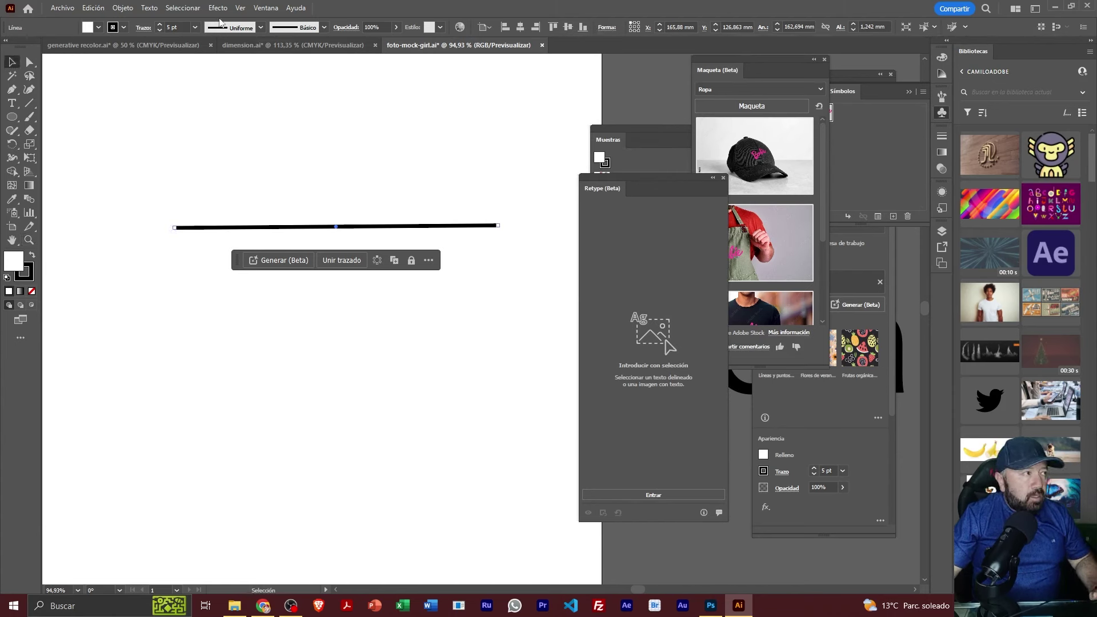
pyautogui.click(218, 8)
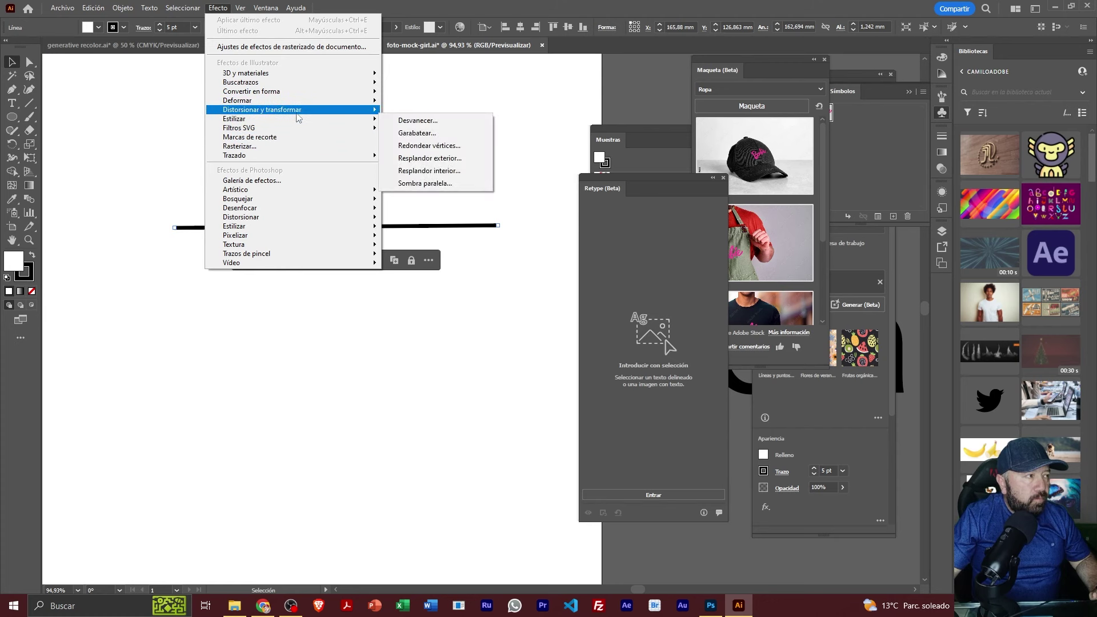
pyautogui.moveTo(262, 109)
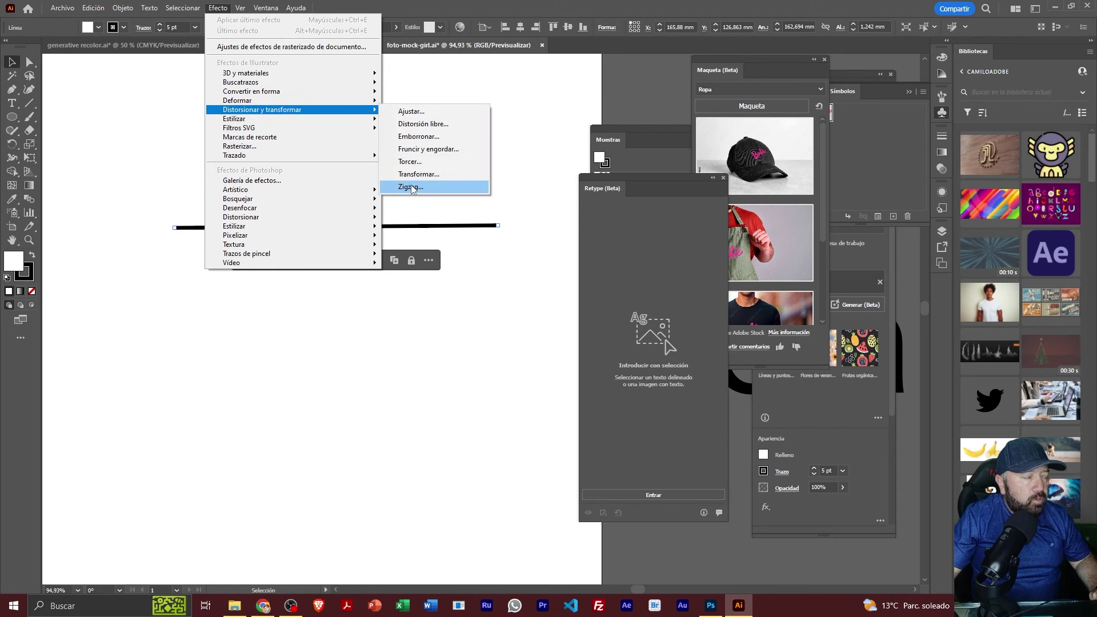
# - Apply a smooth Zigzag effect with size 4.59 mm and 8 ridges per segment
pyautogui.click(411, 187)
pyautogui.click(674, 222)
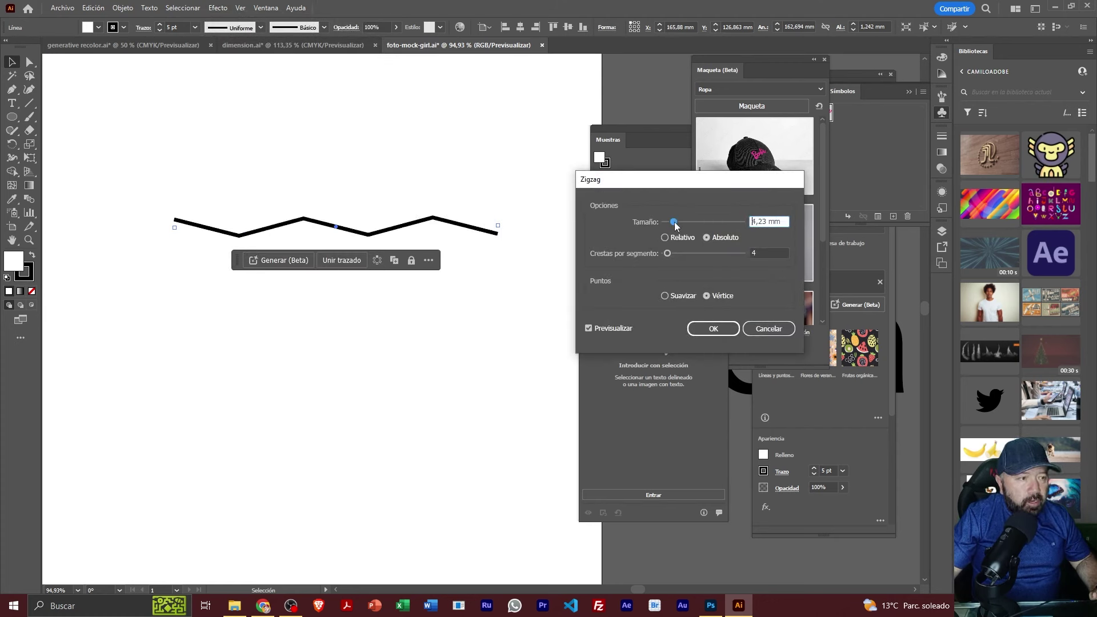
pyautogui.moveTo(667, 254); pyautogui.dragTo(673, 255)
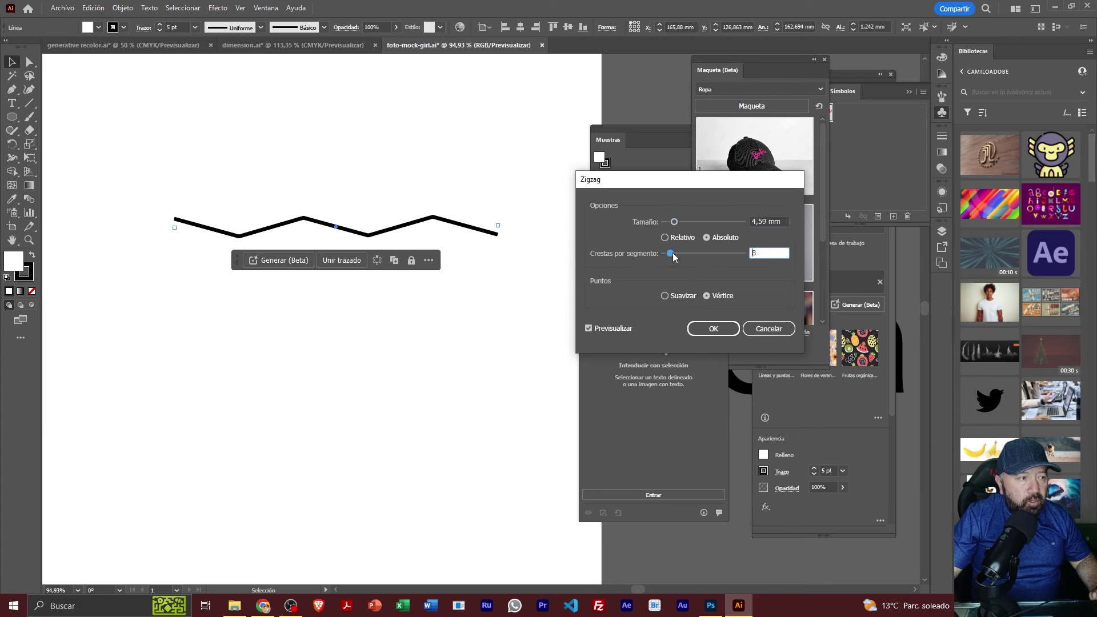
pyautogui.write('8')
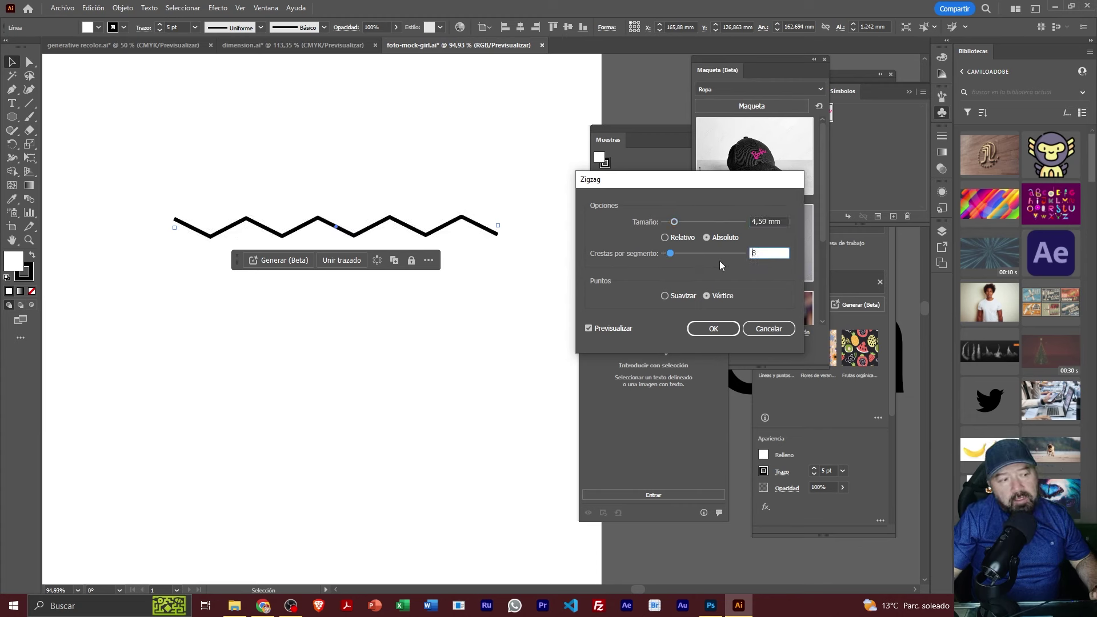
pyautogui.click(665, 296)
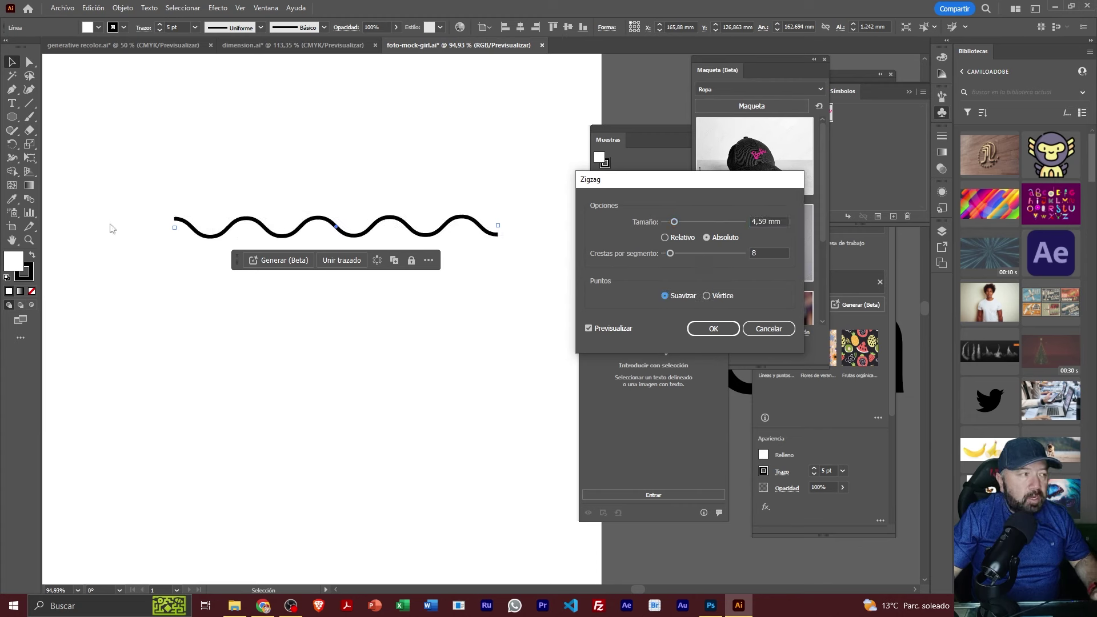
pyautogui.click(714, 329)
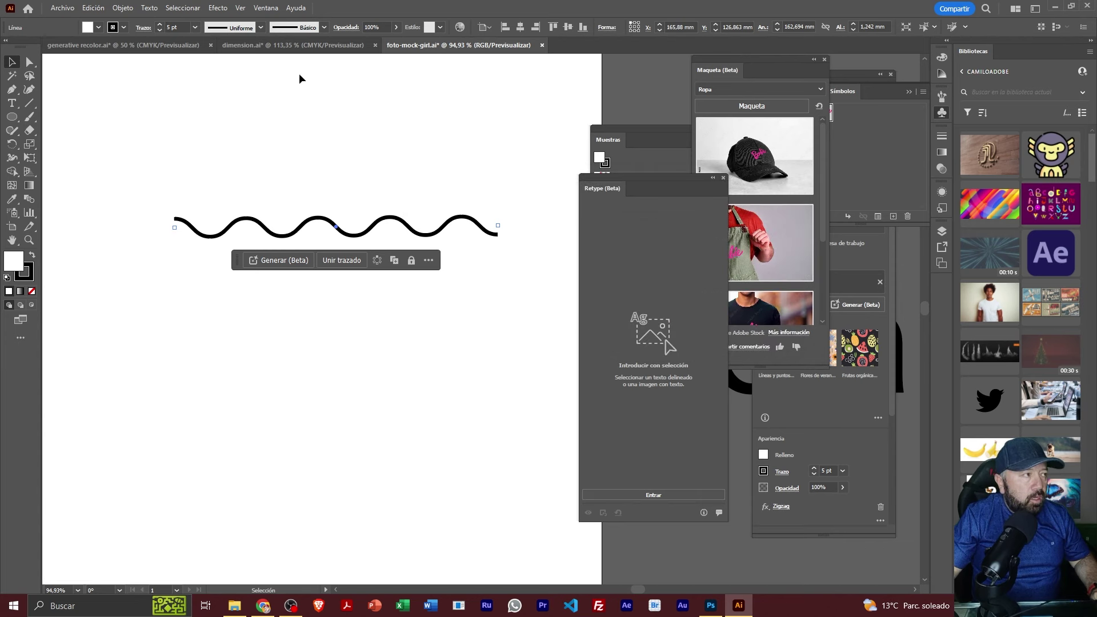
# - Give the wave a 7 pt red stroke (E02828)
pyautogui.click(160, 24)
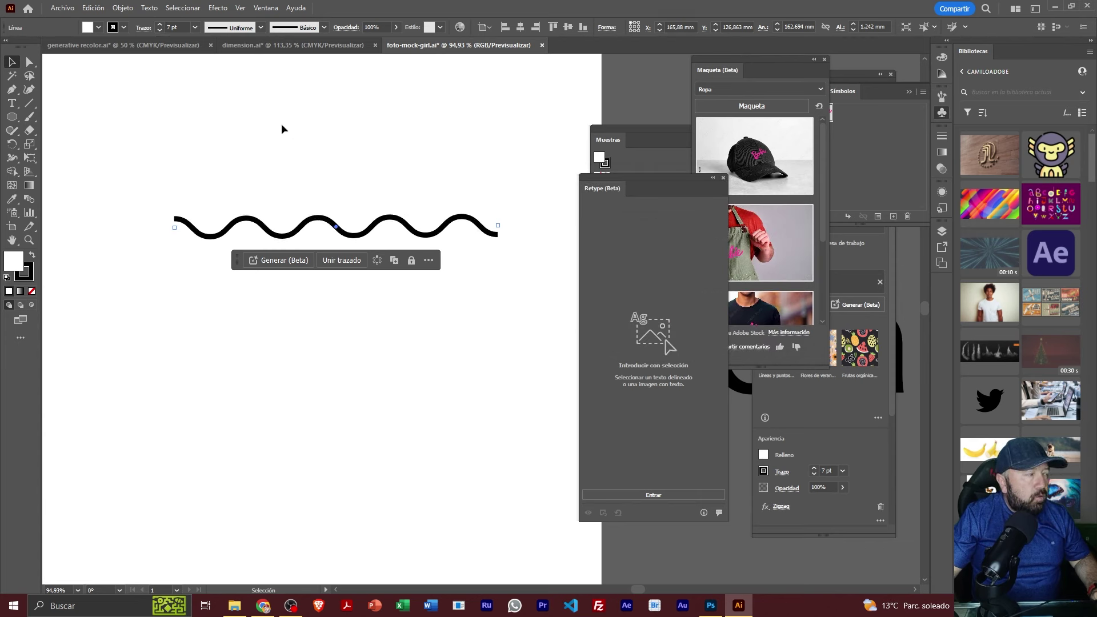
pyautogui.click(125, 28)
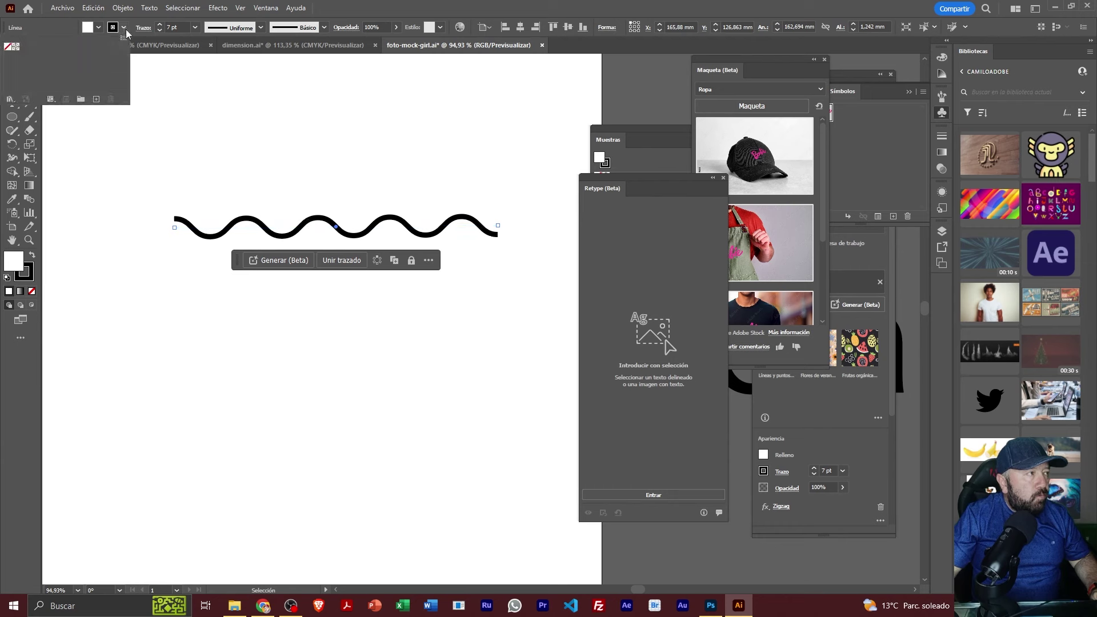
pyautogui.doubleClick(24, 272)
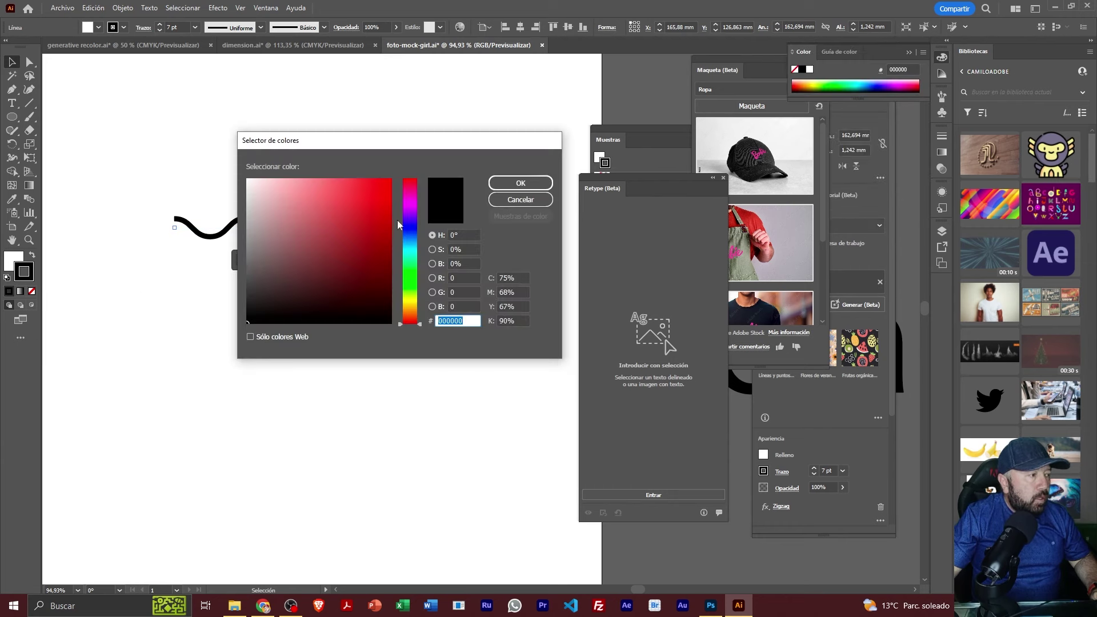
pyautogui.click(366, 196)
pyautogui.click(498, 186)
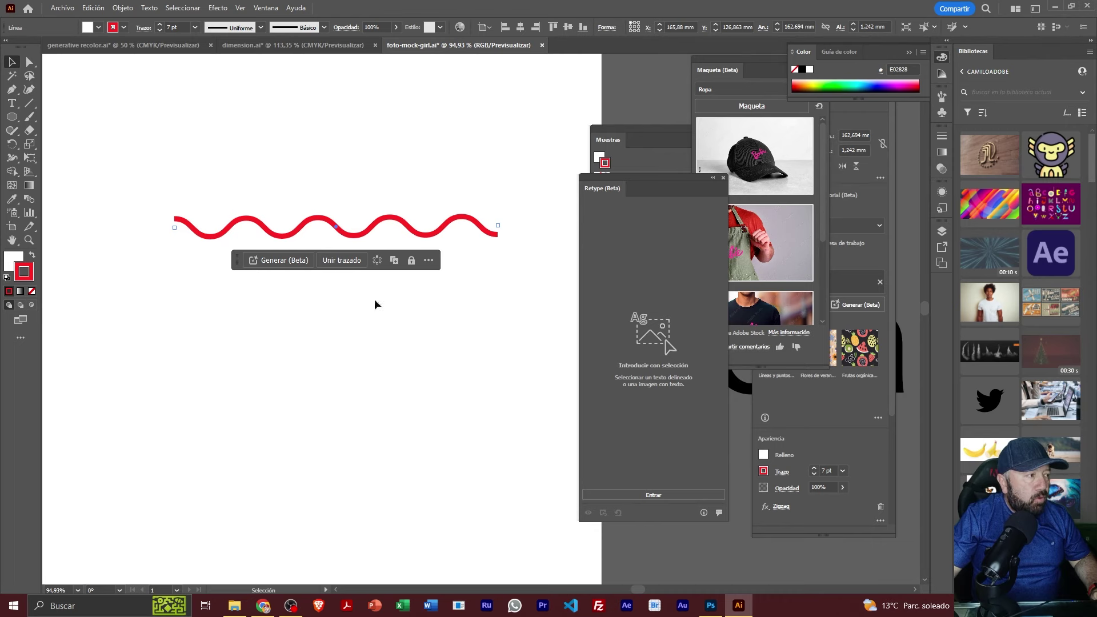
pyautogui.click(497, 293)
pyautogui.hotkey('ctrl', 'z')
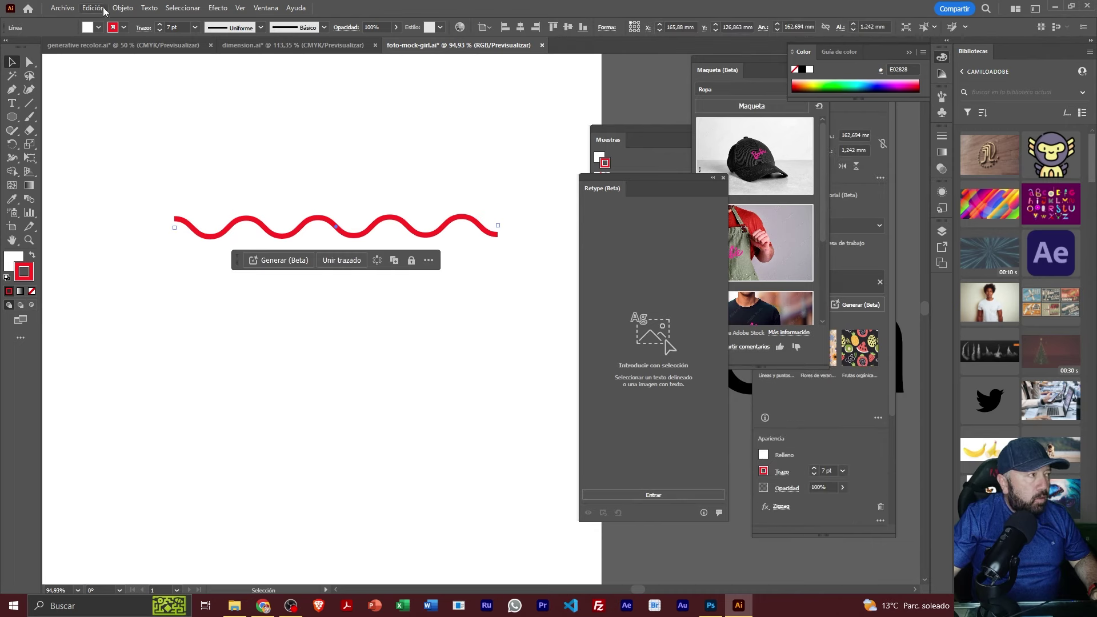
# - Expand the wave's zigzag appearance, then expand its fill and stroke into shapes
pyautogui.click(93, 8)
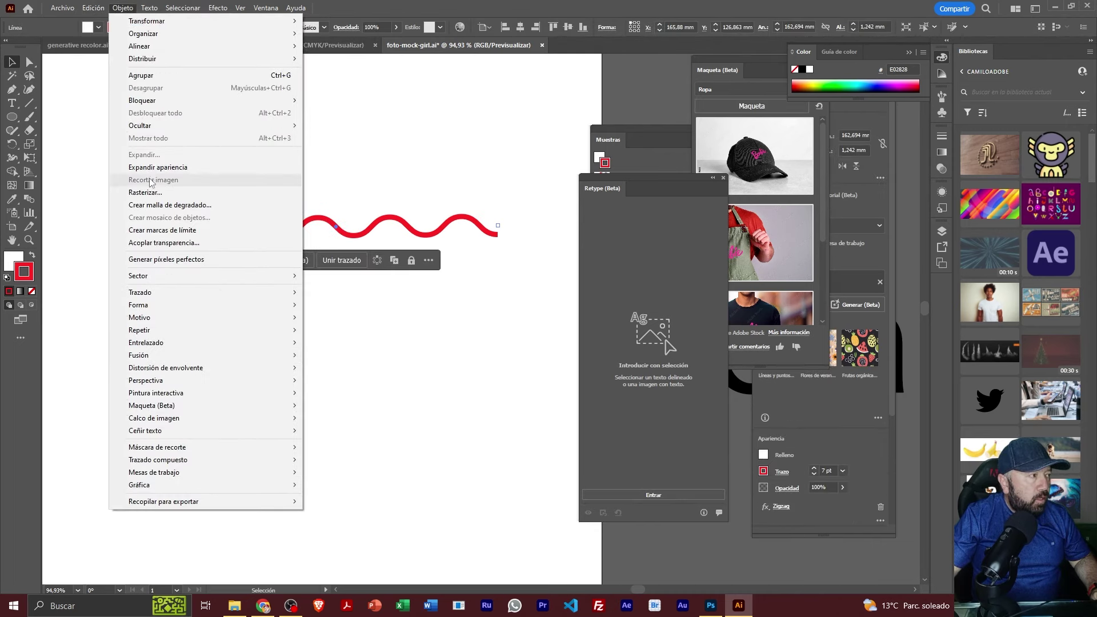
pyautogui.click(149, 164)
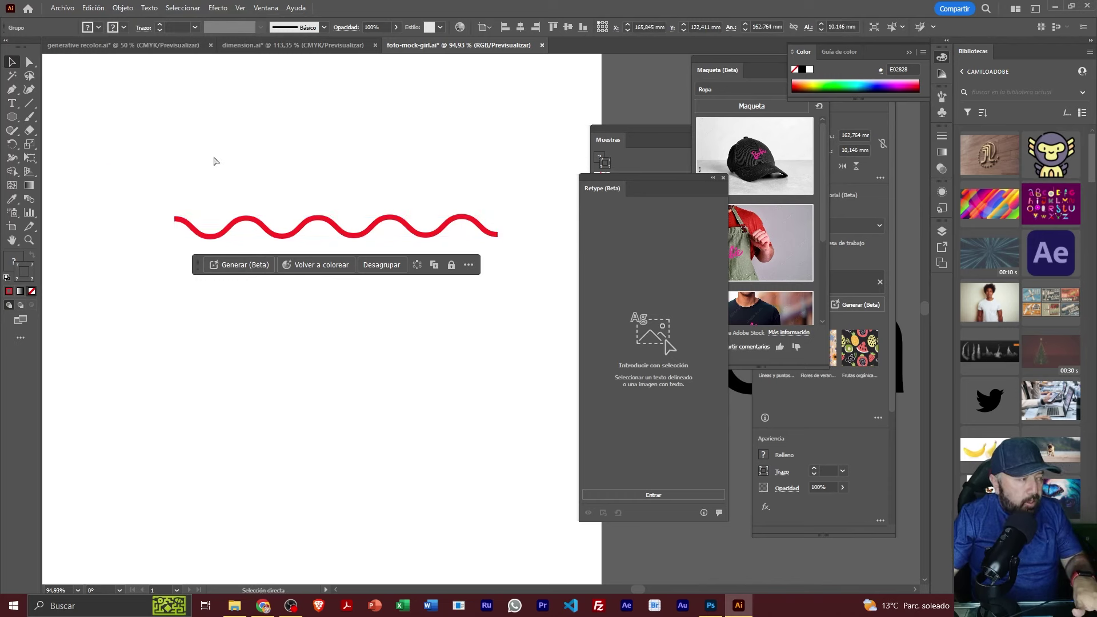
pyautogui.hotkey('ctrl', 'y')
pyautogui.hotkey('ctrl', 'y')
pyautogui.click(123, 7)
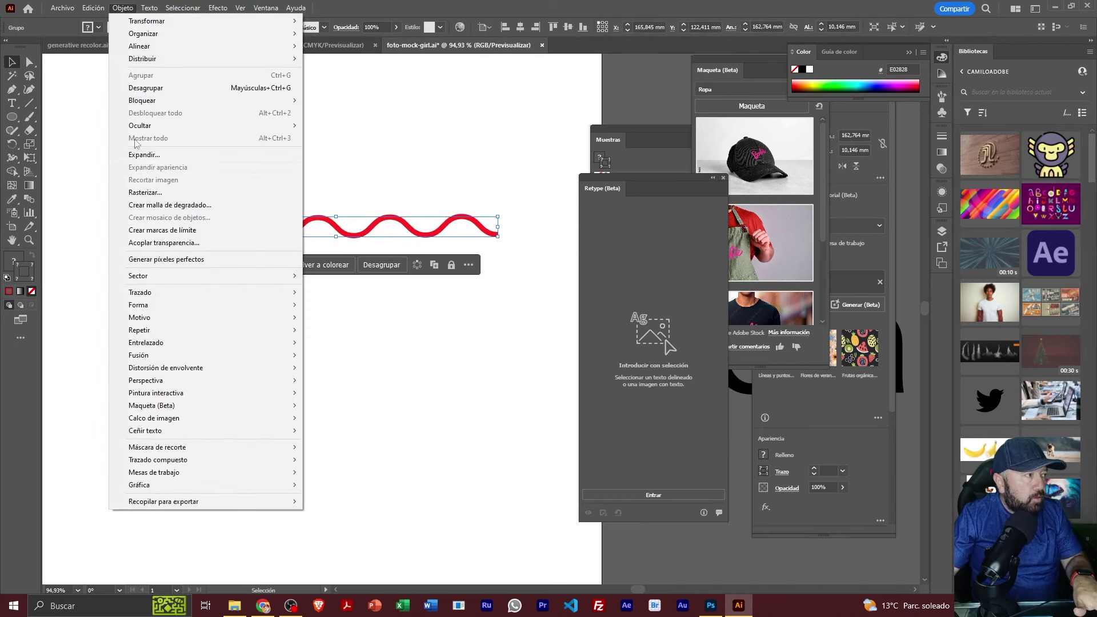
pyautogui.click(143, 155)
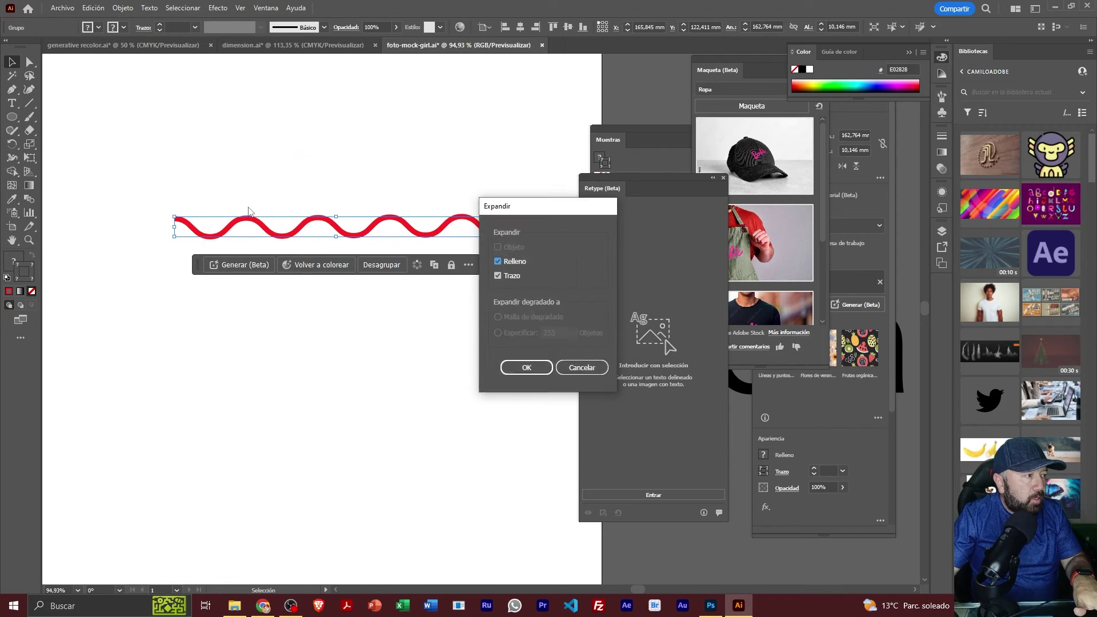
pyautogui.click(526, 368)
pyautogui.hotkey('ctrl', 'y')
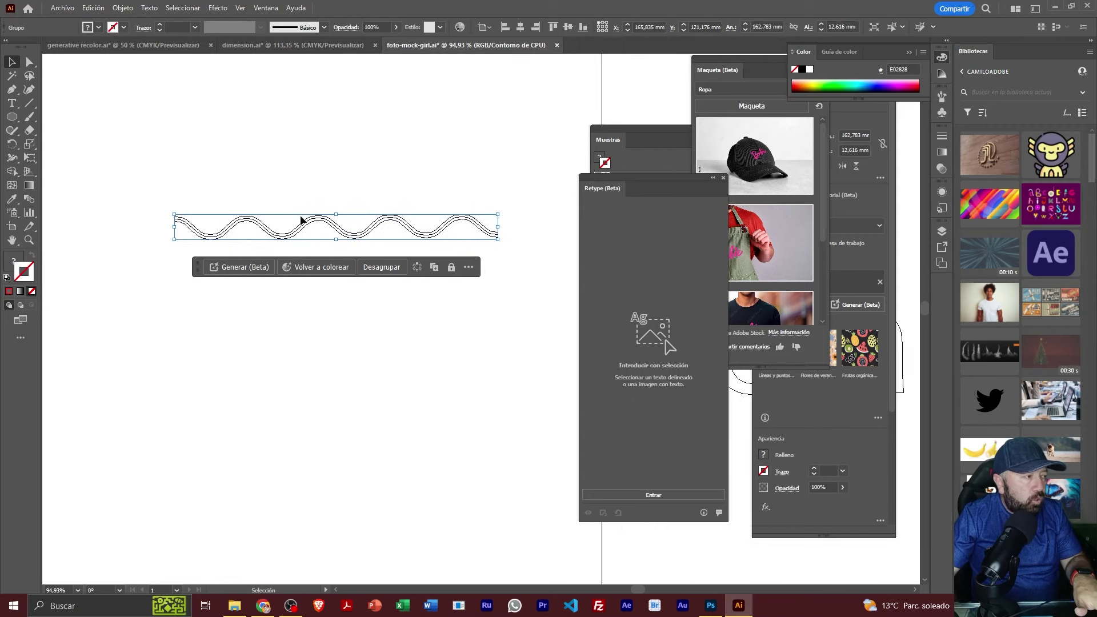
# - In isolation mode, place a copy of the wave below the original, then return to colour preview
pyautogui.click(300, 212)
pyautogui.moveTo(306, 228); pyautogui.dragTo(309, 200)
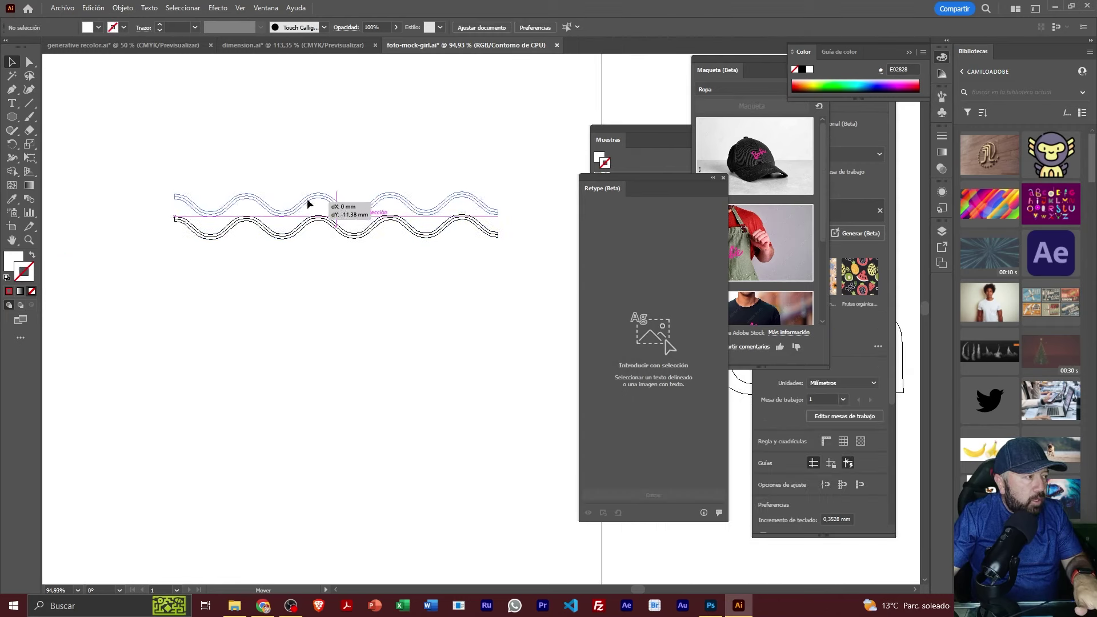
pyautogui.doubleClick(309, 200)
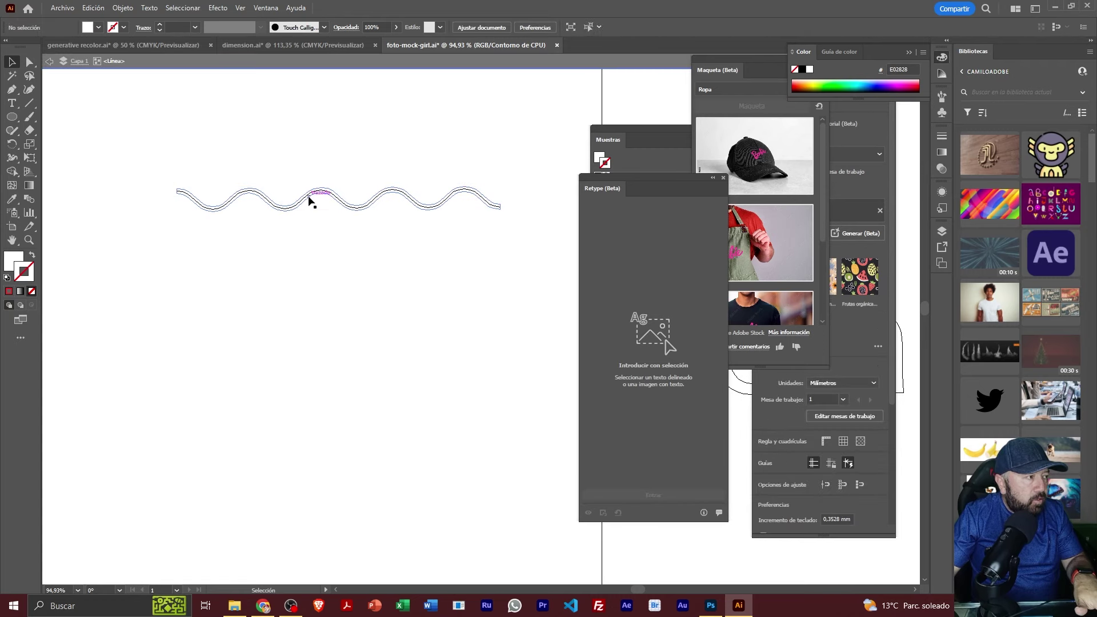
pyautogui.click(309, 200)
pyautogui.moveTo(310, 197); pyautogui.dragTo(315, 234)
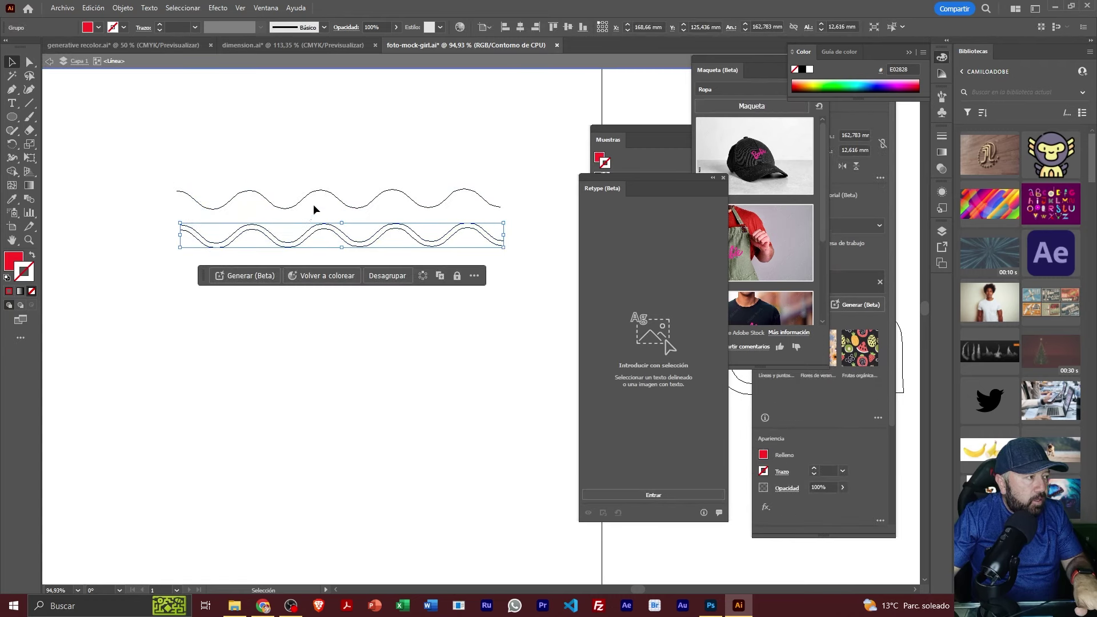
pyautogui.click(388, 276)
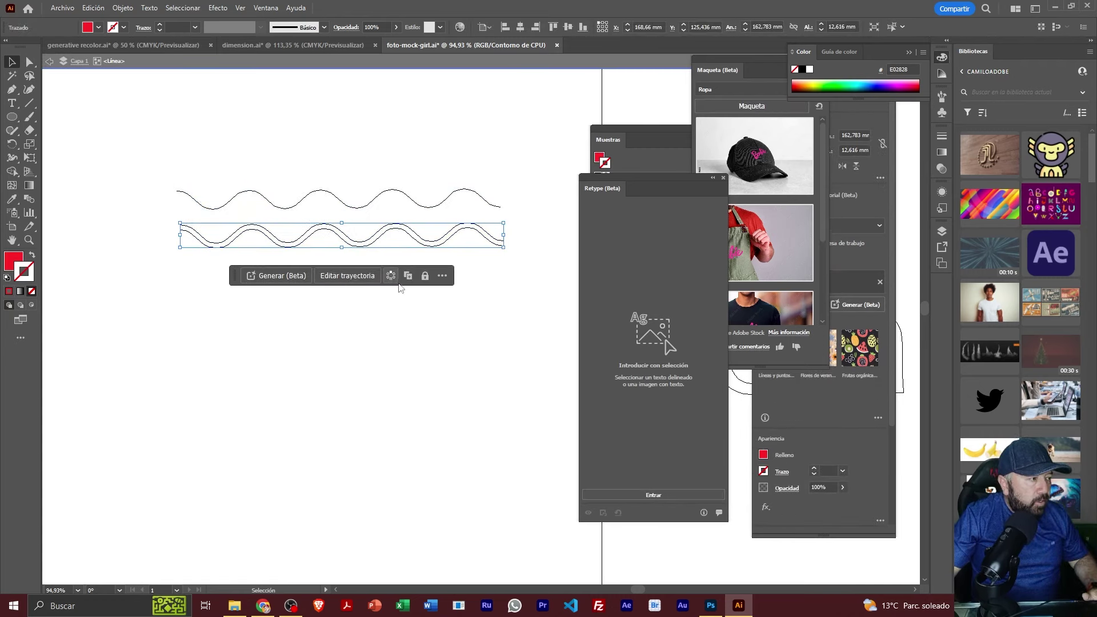
pyautogui.doubleClick(343, 169)
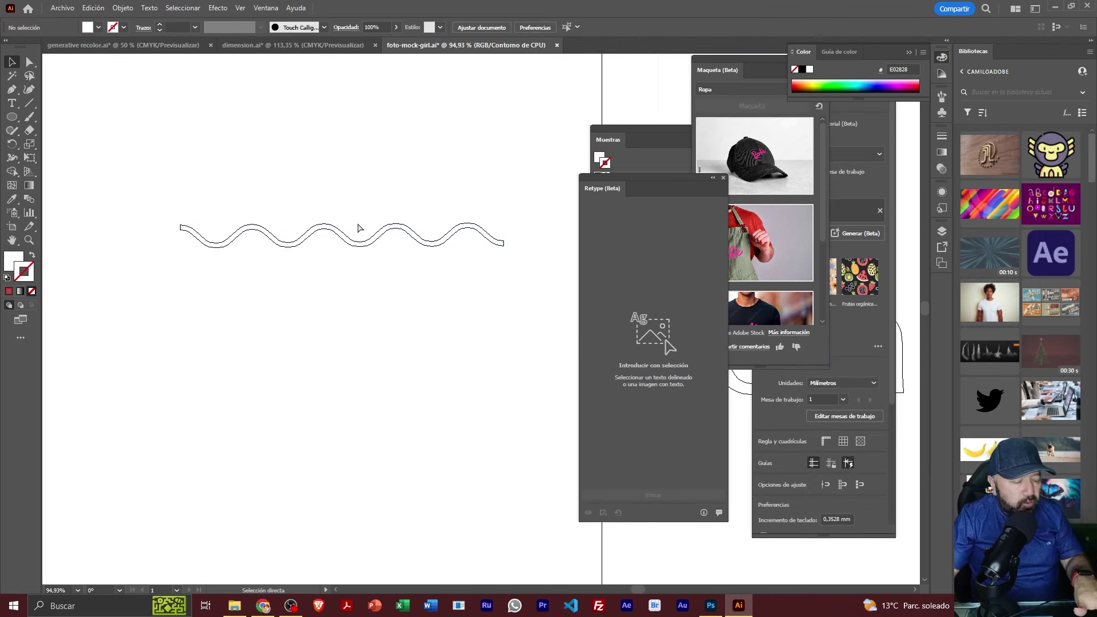
pyautogui.hotkey('ctrl', 'y')
# - Copy the red wave, reset to Essentials Classic, and flip the copy vertically onto the original
pyautogui.moveTo(371, 233)
pyautogui.mouseDown()
pyautogui.moveTo(369, 217)
pyautogui.moveTo(372, 257)
pyautogui.mouseUp()
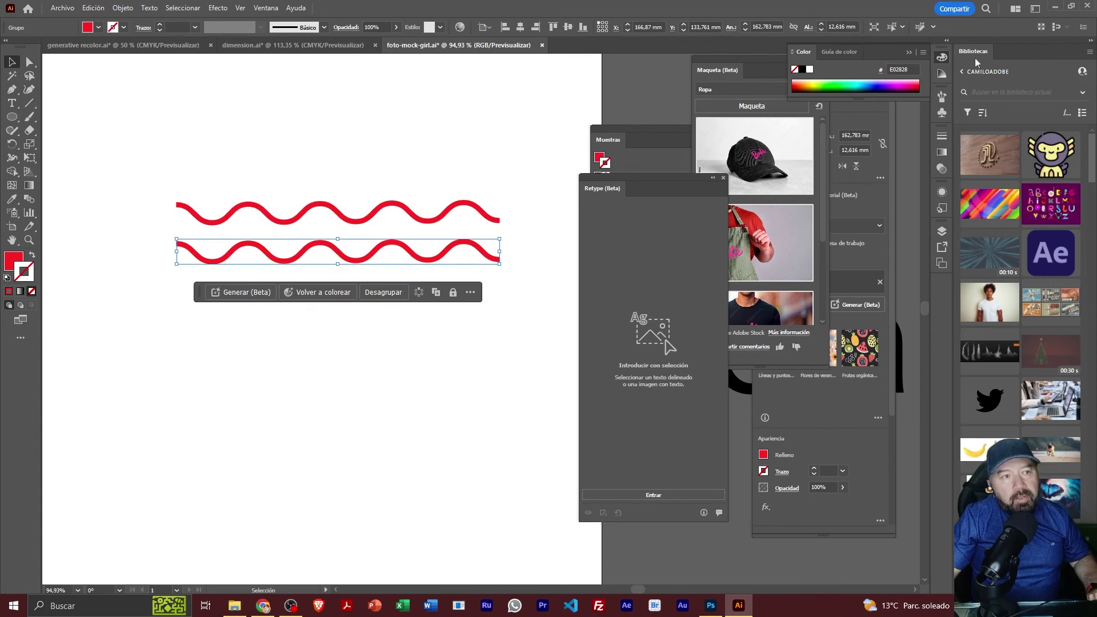
pyautogui.moveTo(770, 242)
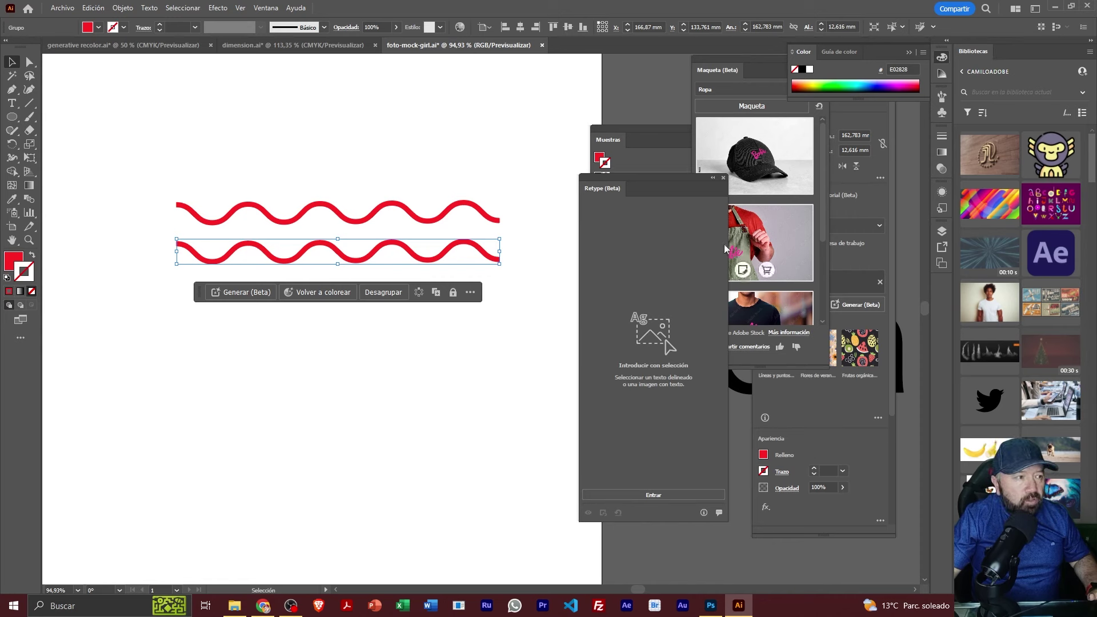
pyautogui.click(1036, 8)
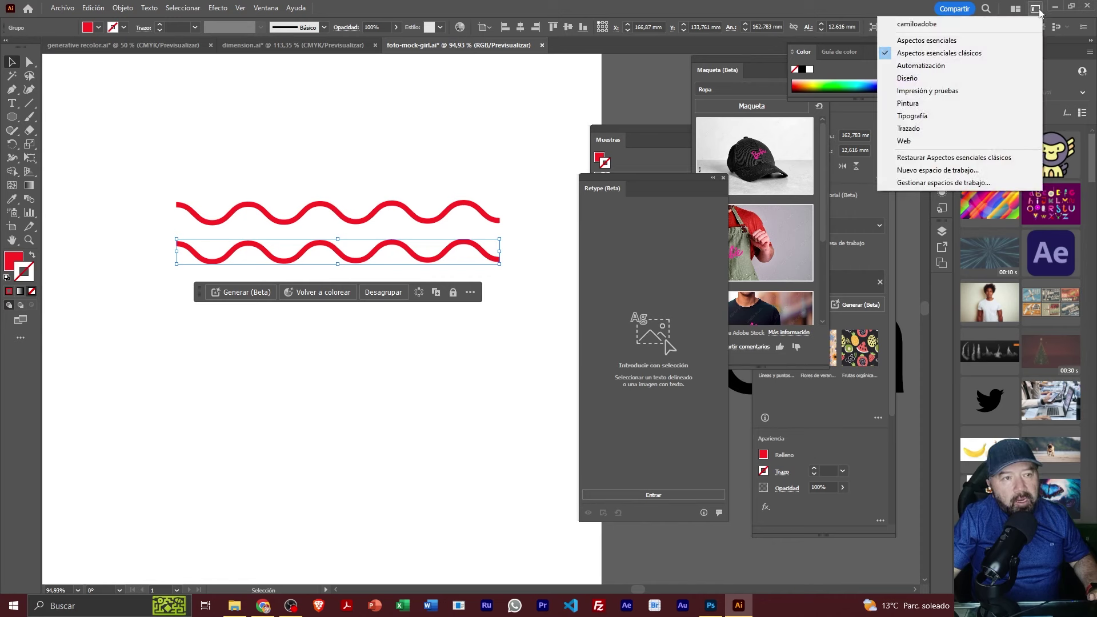
pyautogui.click(965, 158)
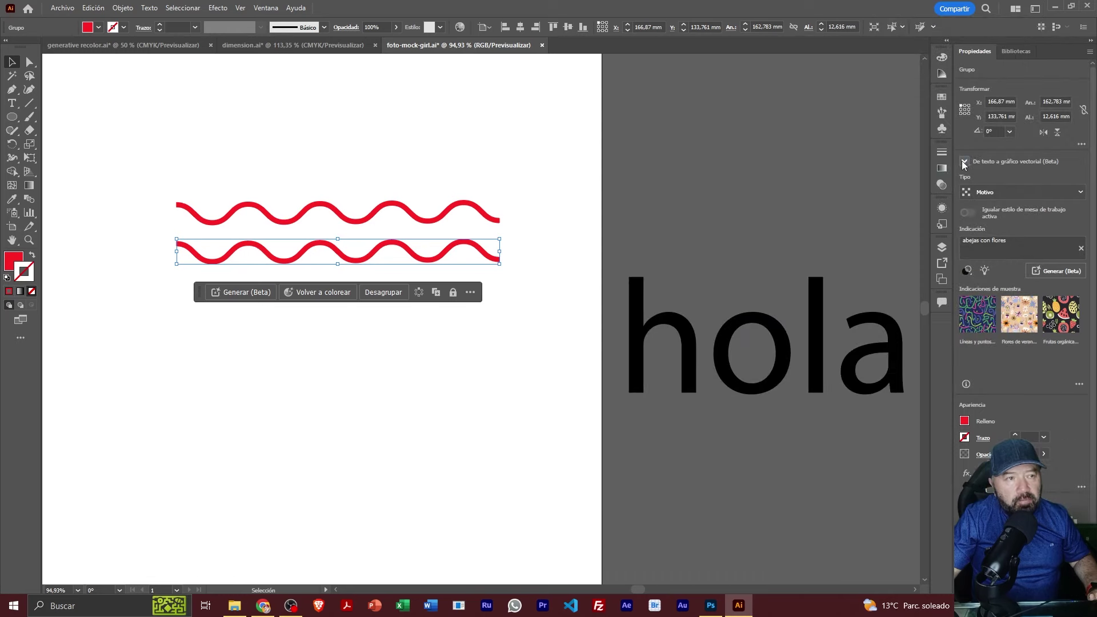
pyautogui.click(1058, 137)
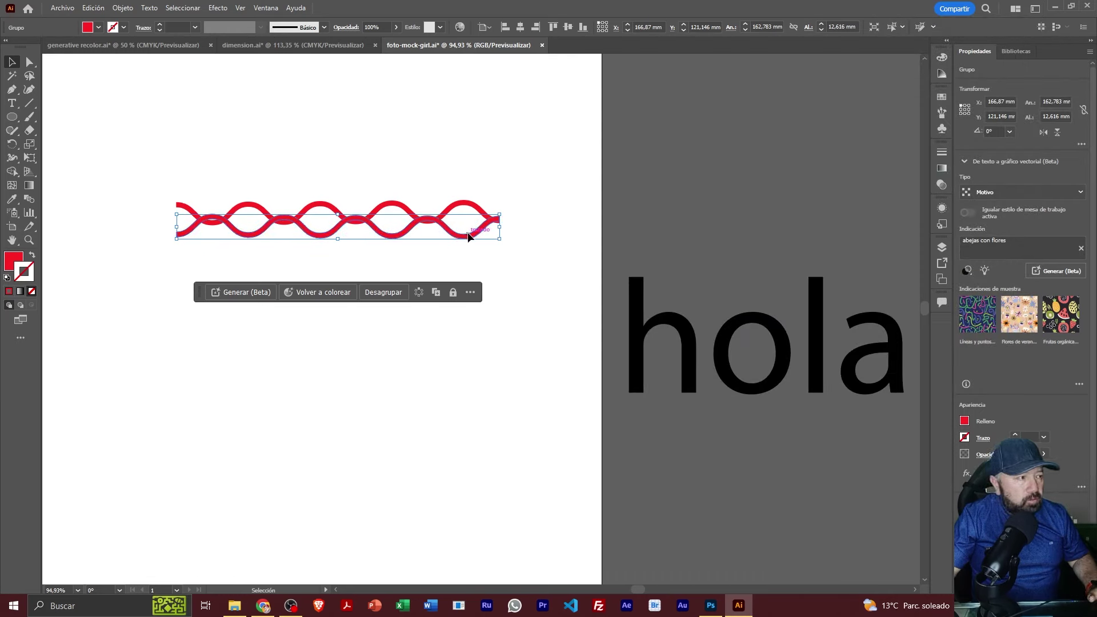
pyautogui.moveTo(470, 238); pyautogui.dragTo(471, 220)
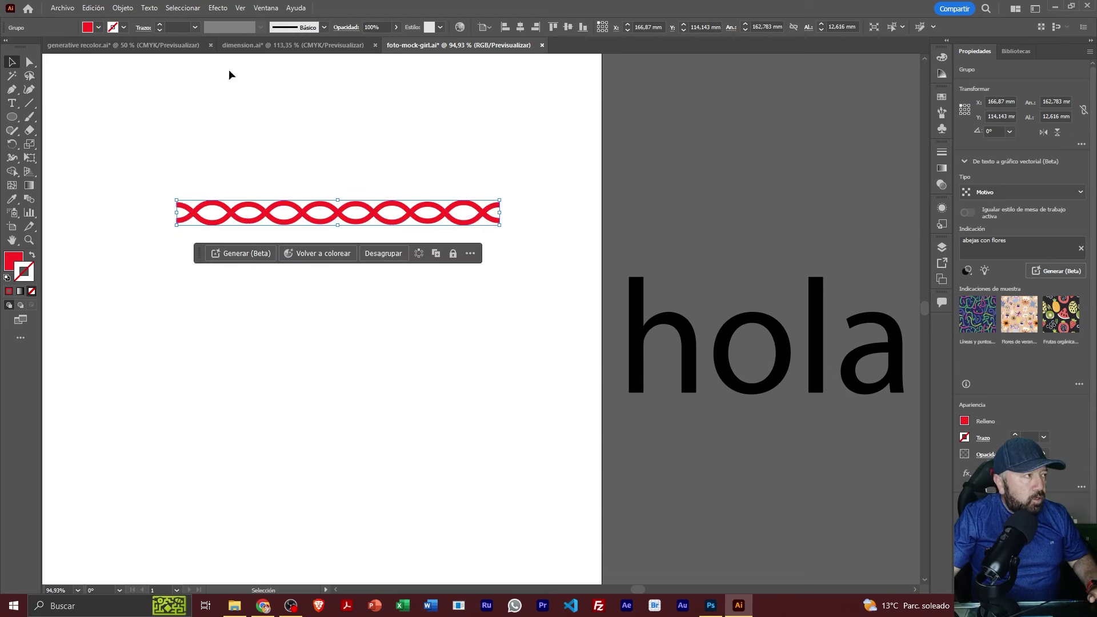
# - Fill the flipped copy with blue 0B5CB5
pyautogui.click(101, 28)
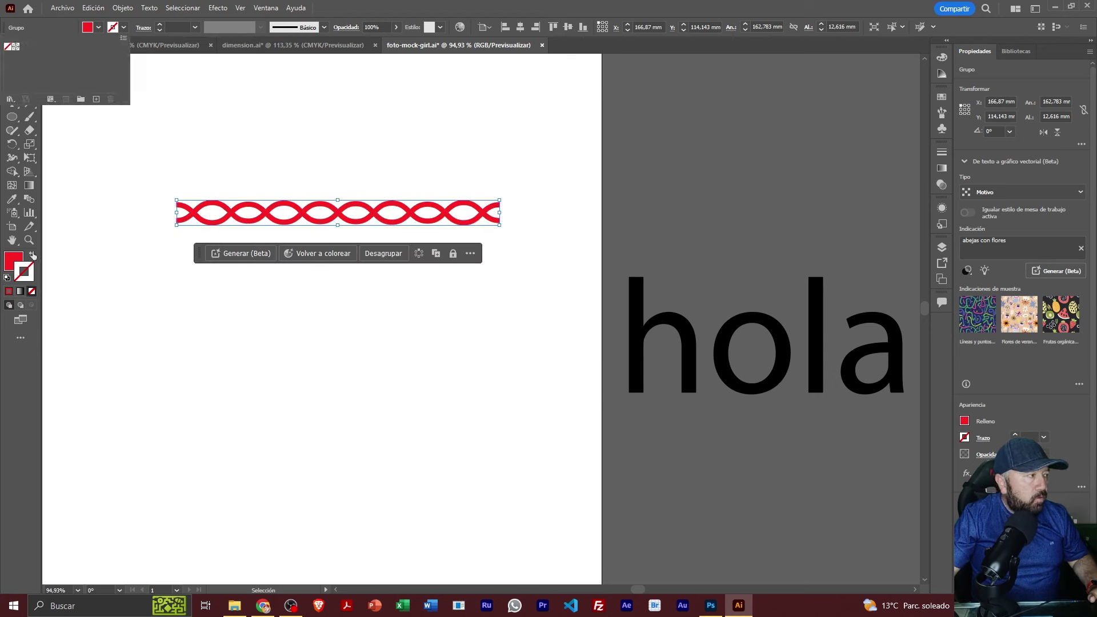
pyautogui.doubleClick(15, 262)
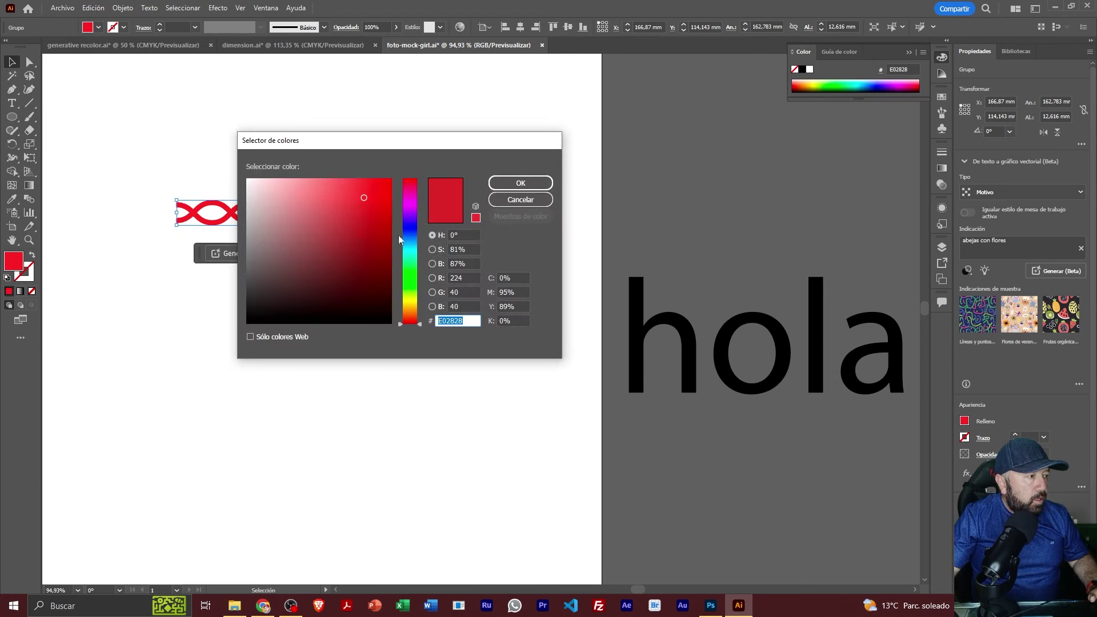
pyautogui.click(403, 239)
pyautogui.click(383, 221)
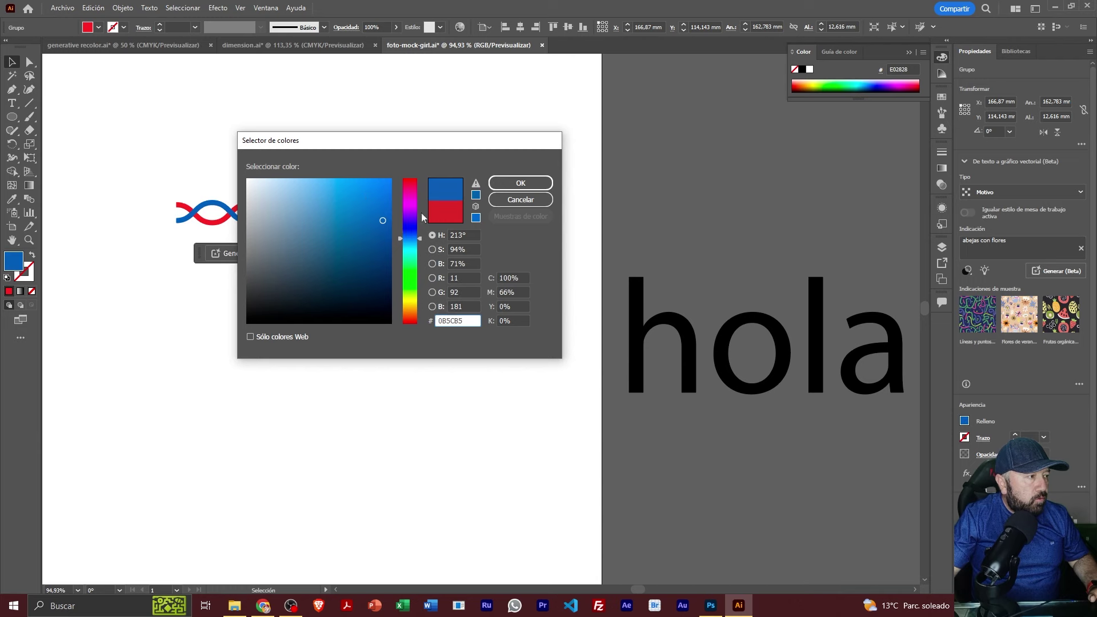
pyautogui.click(526, 183)
pyautogui.scroll(5, 274, 291)
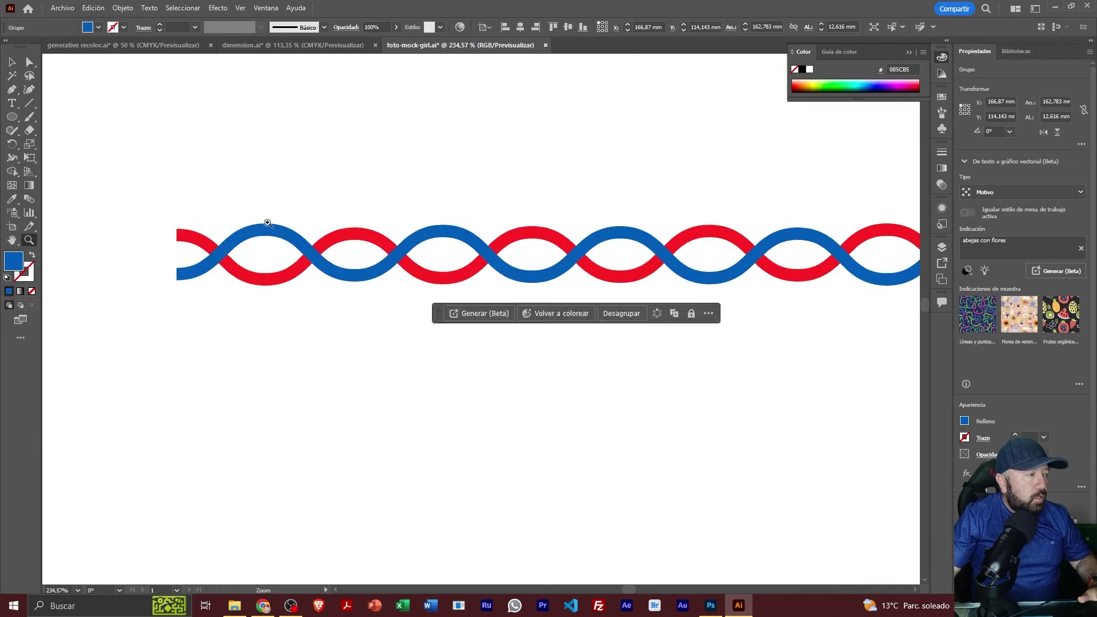
# - Select both waves and make them an Intertwine object
pyautogui.click(11, 61)
pyautogui.moveTo(98, 103); pyautogui.dragTo(294, 327)
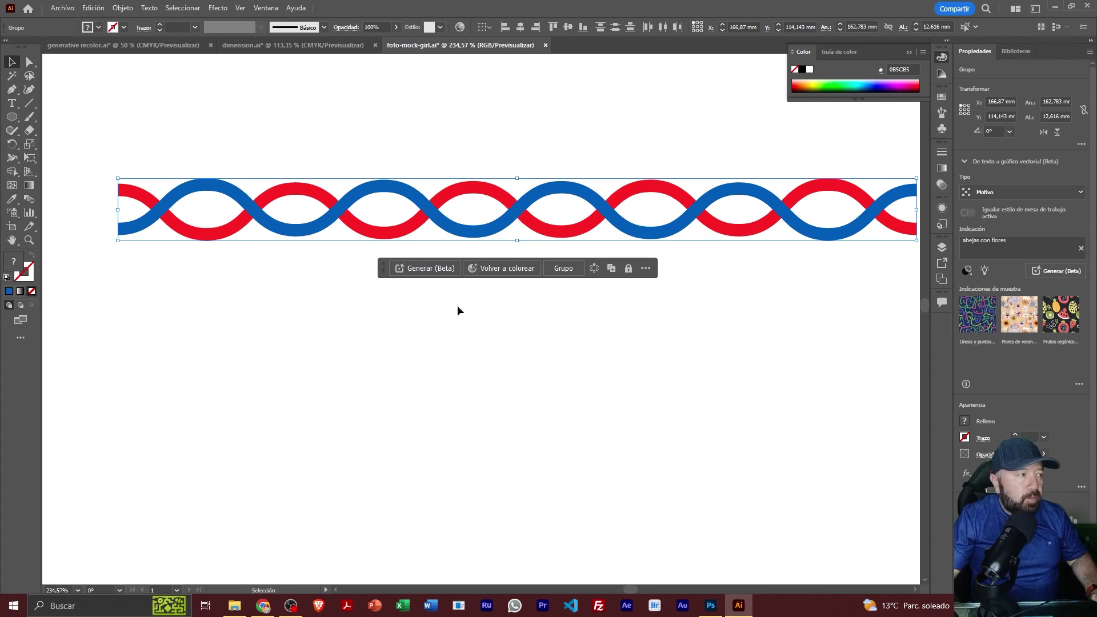
pyautogui.click(131, 9)
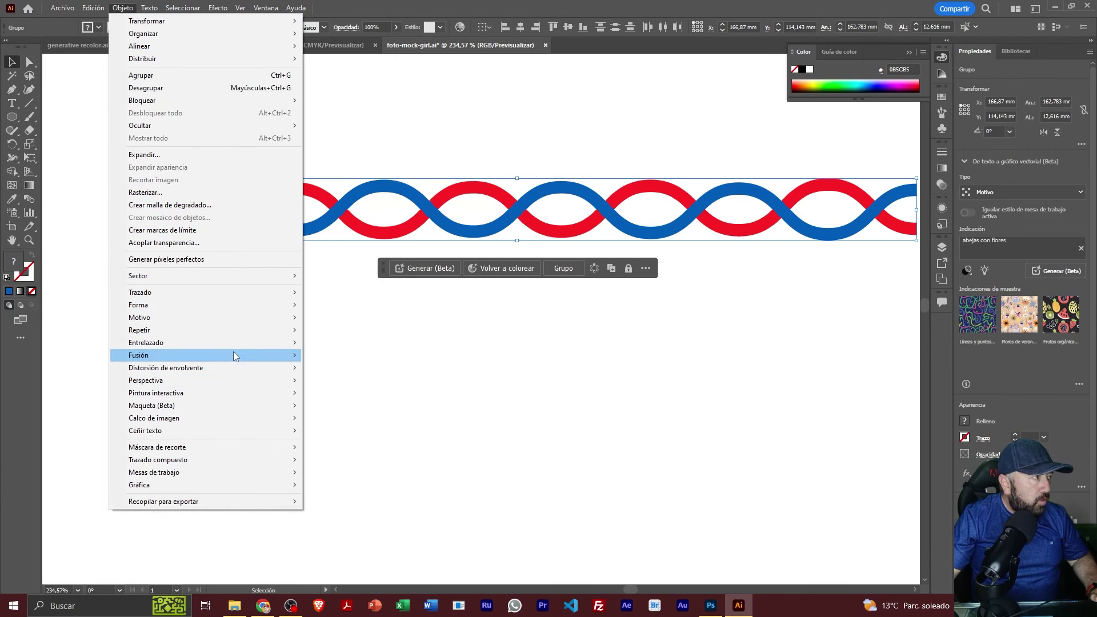
pyautogui.moveTo(146, 343)
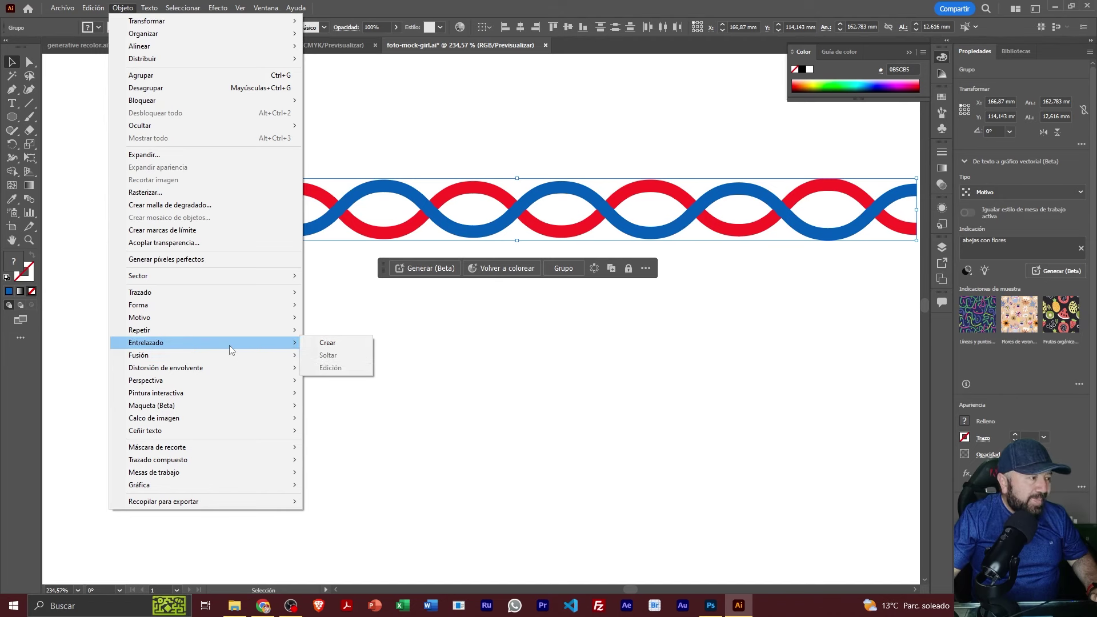
pyautogui.click(324, 344)
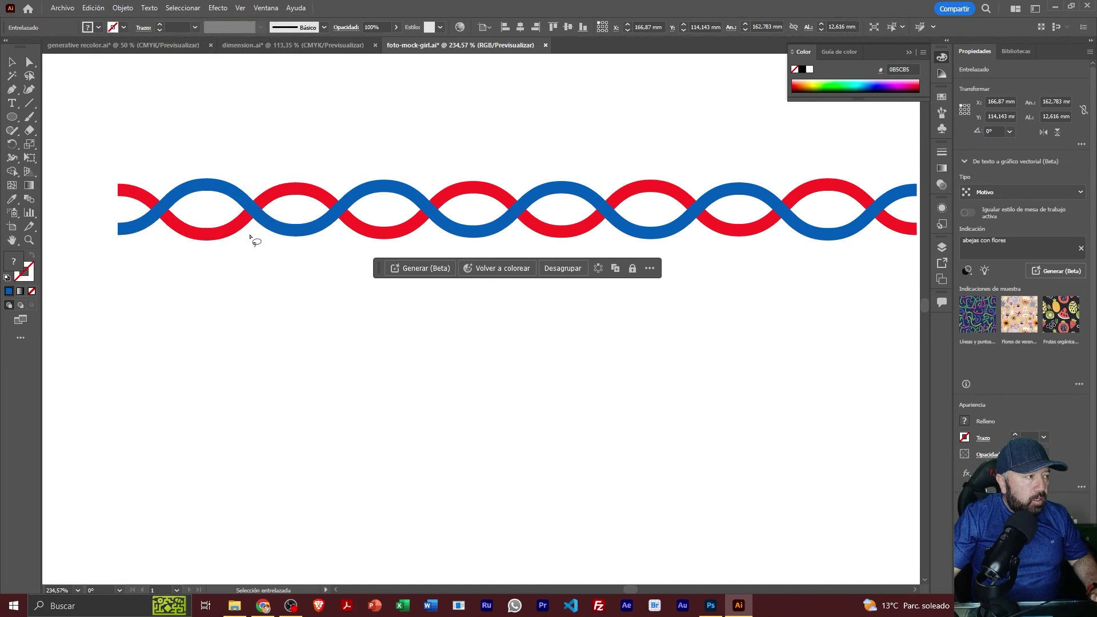
# - Swap the top strand at each of the four crossings to alternate over and under
pyautogui.moveTo(250, 235)
pyautogui.mouseDown()
pyautogui.moveTo(269, 219)
pyautogui.moveTo(259, 240)
pyautogui.mouseUp()
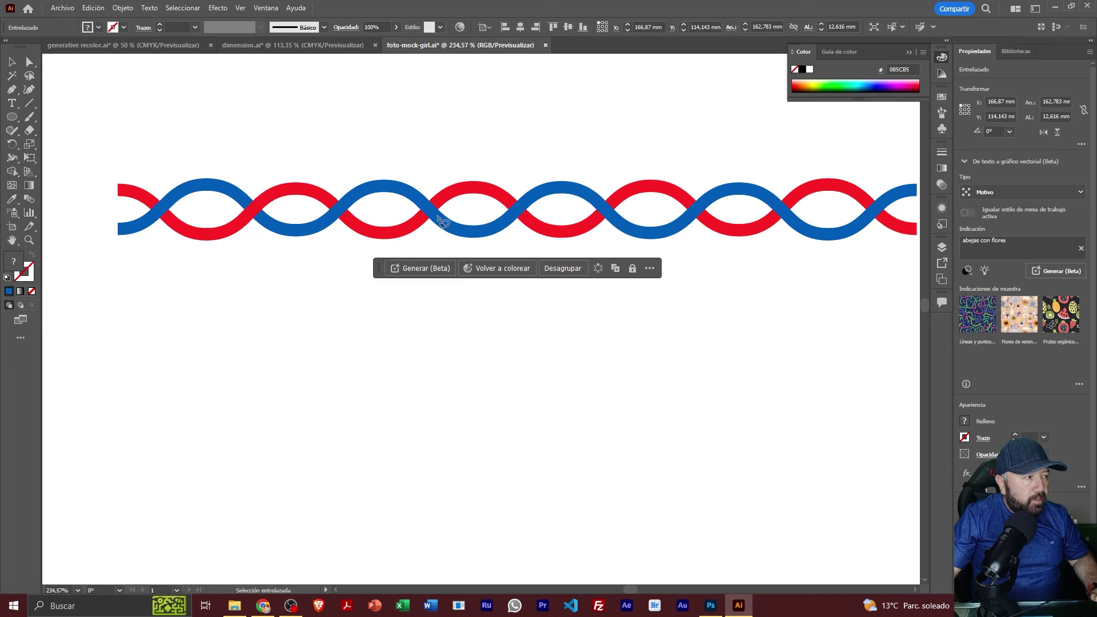
pyautogui.moveTo(443, 225); pyautogui.dragTo(414, 234)
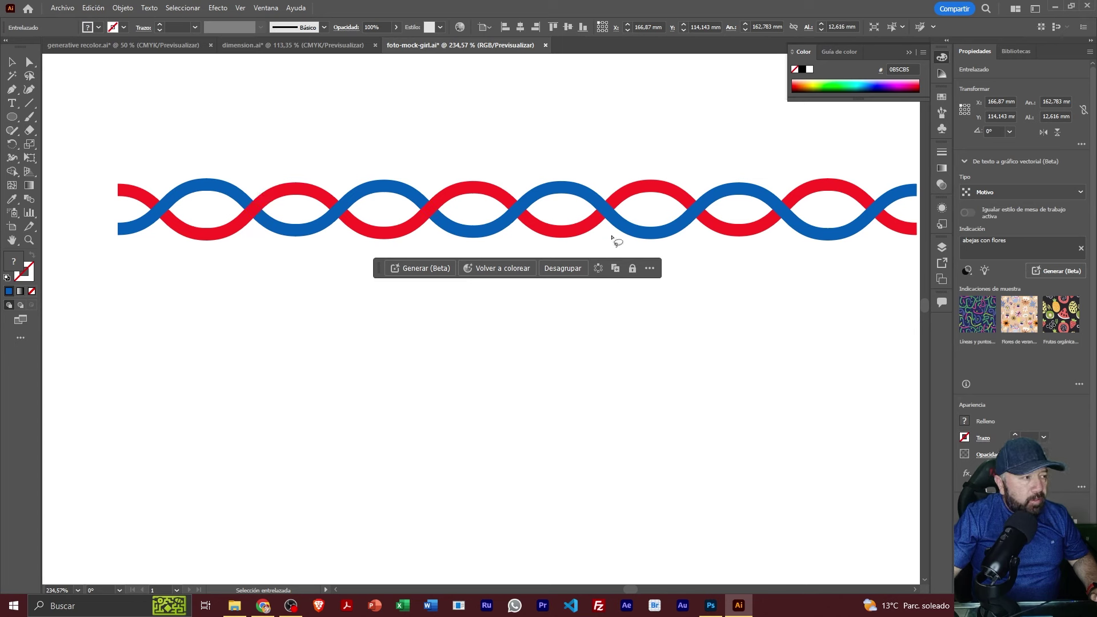
pyautogui.moveTo(606, 184); pyautogui.dragTo(601, 191)
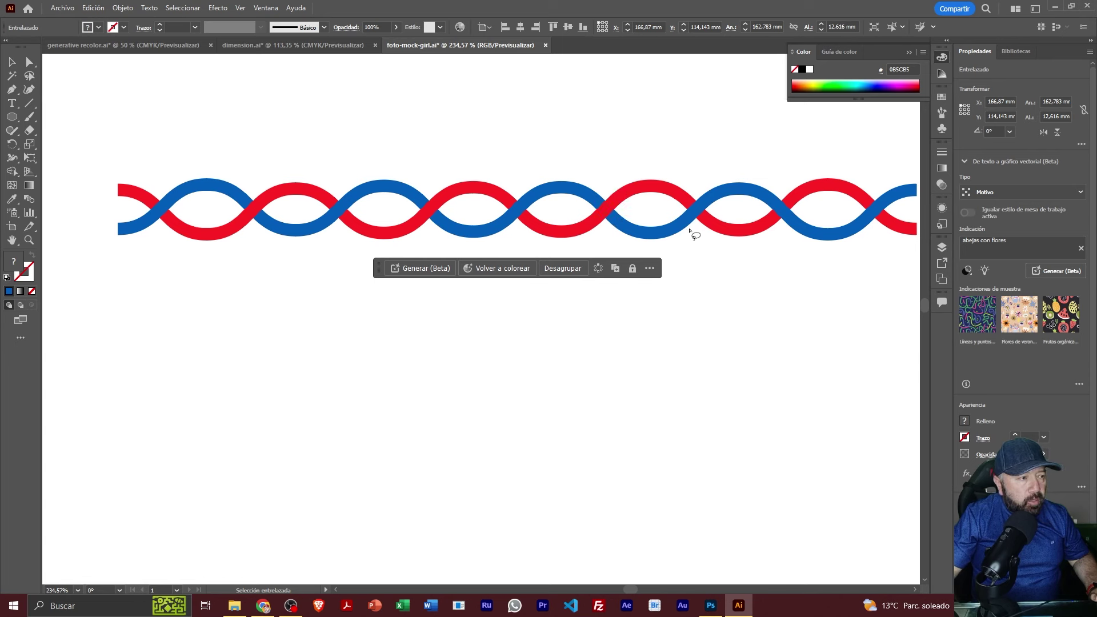
pyautogui.moveTo(790, 190); pyautogui.dragTo(786, 184)
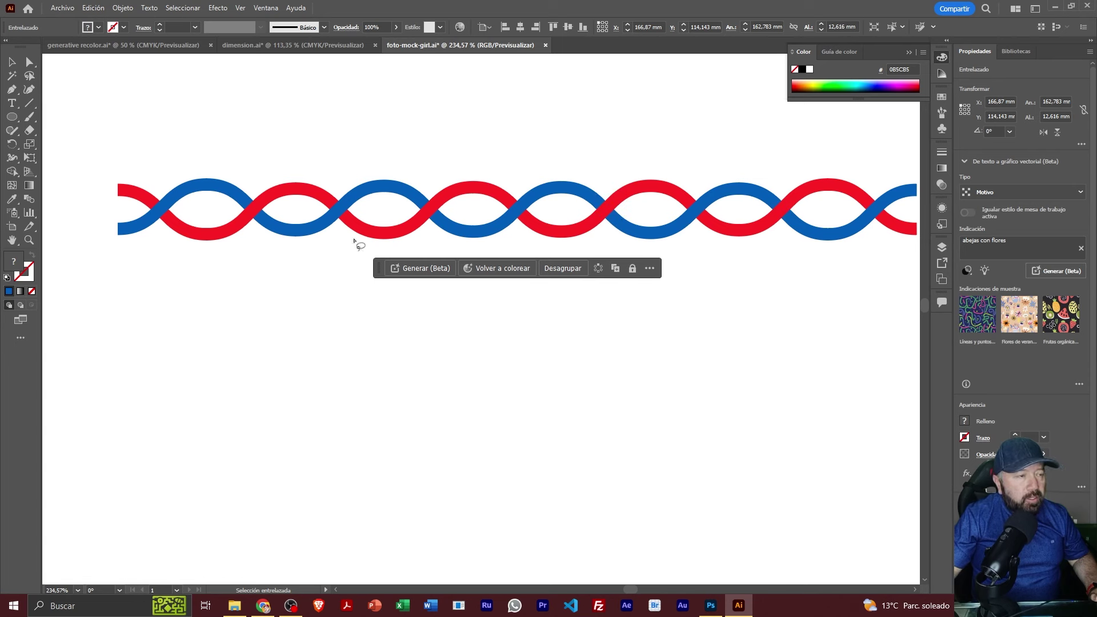
pyautogui.click(122, 8)
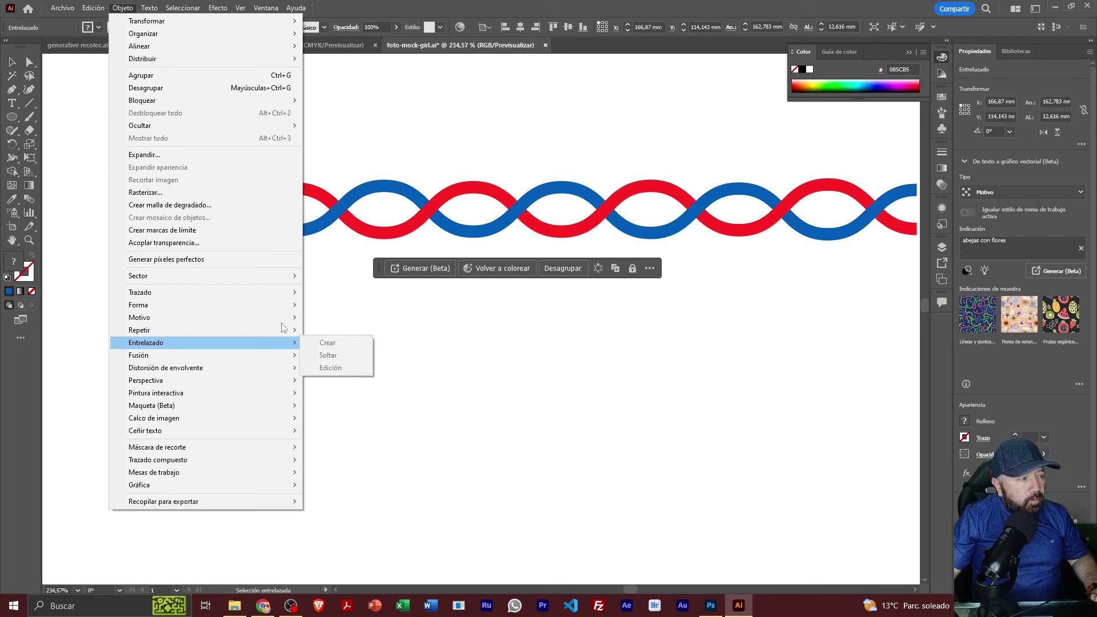
pyautogui.press('Escape')
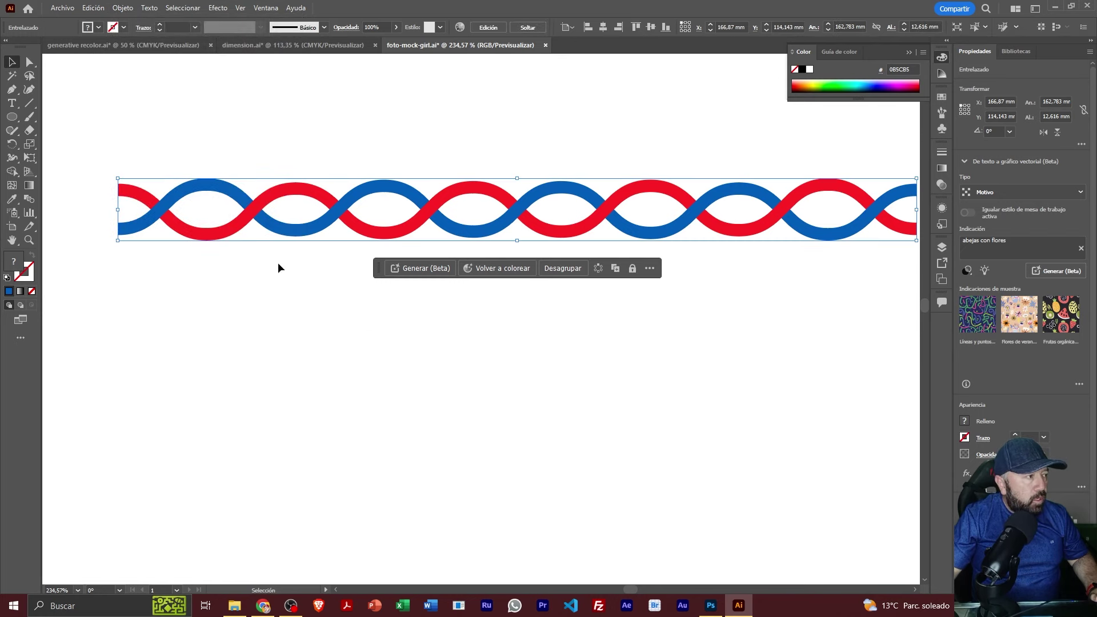
pyautogui.click(123, 8)
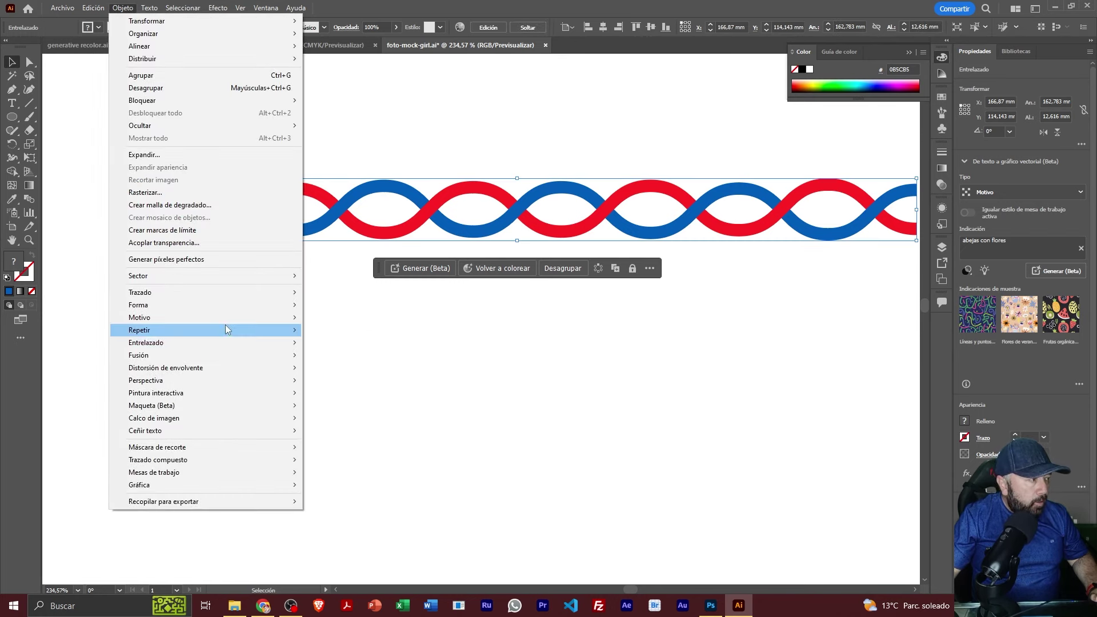
pyautogui.moveTo(205, 343)
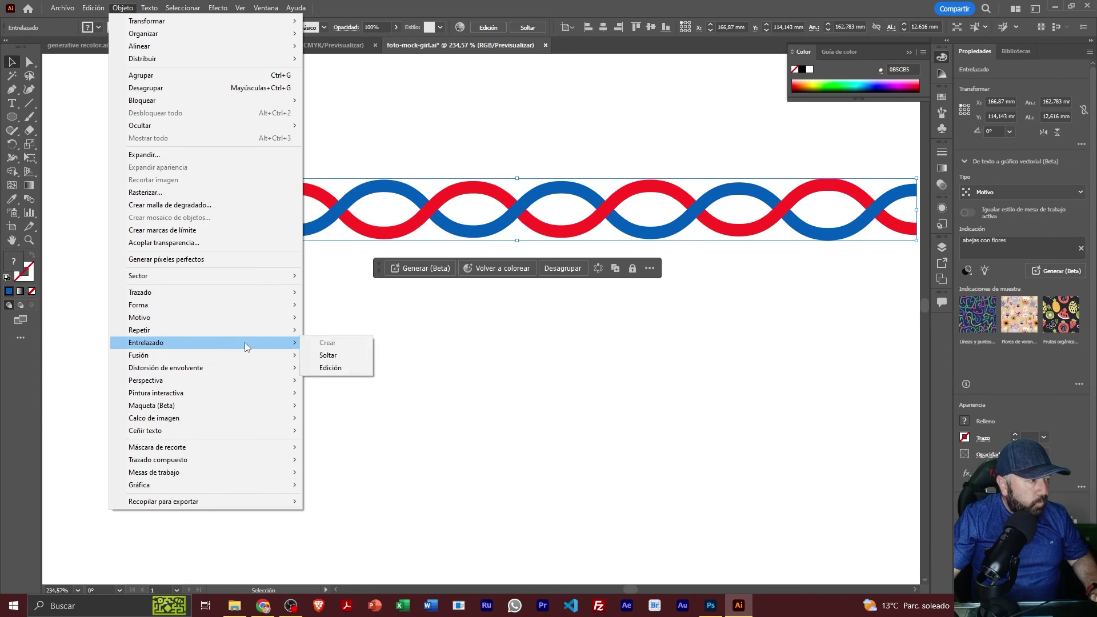
pyautogui.click(344, 367)
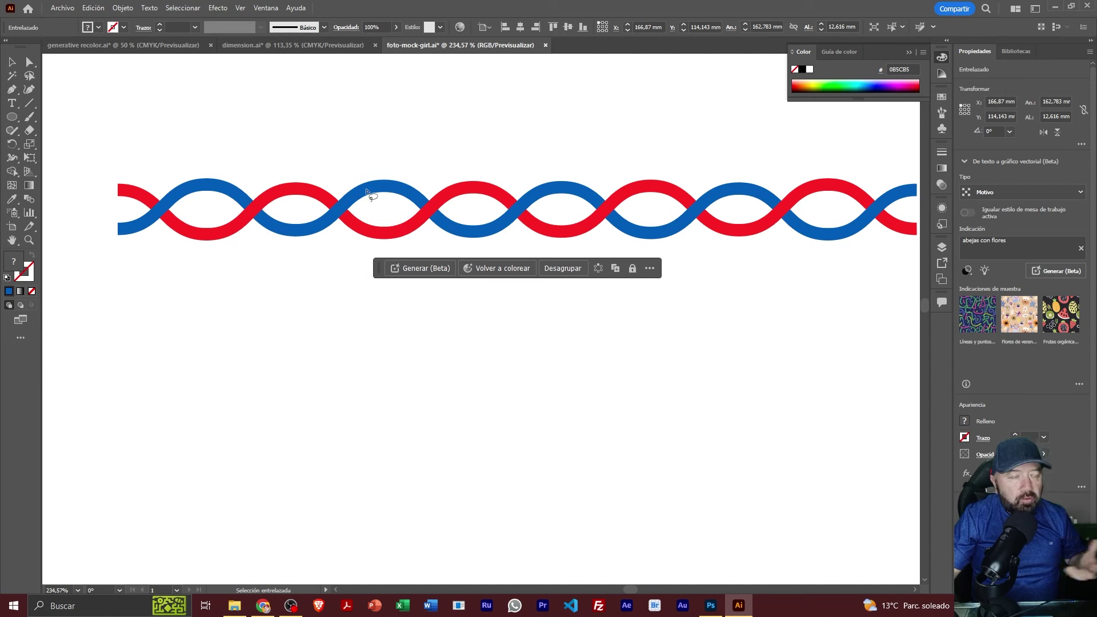
pyautogui.click(11, 62)
pyautogui.click(224, 108)
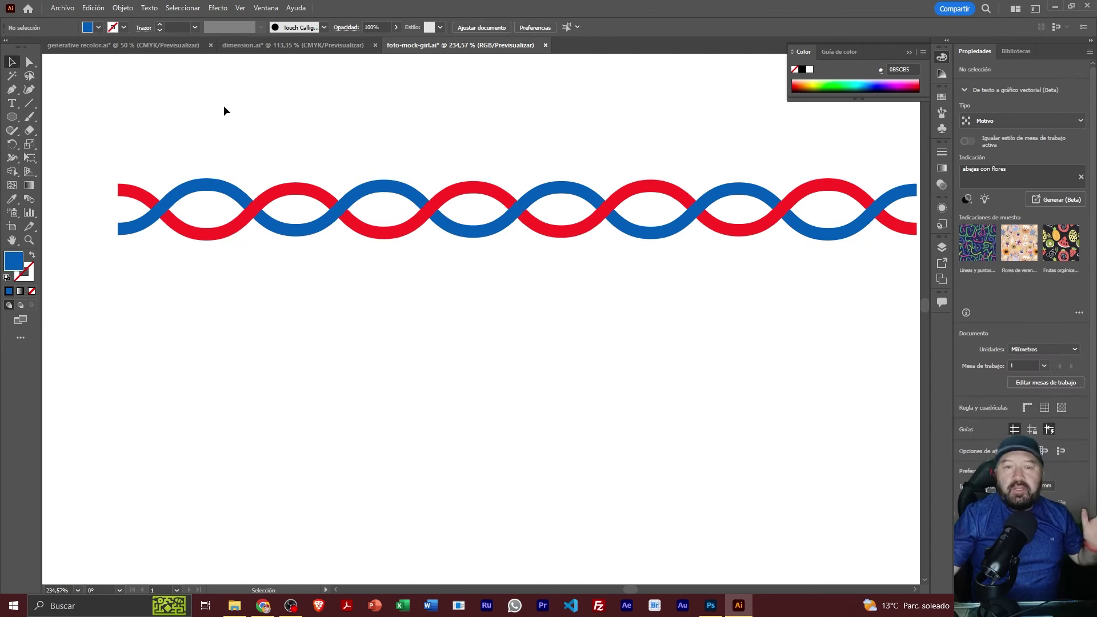